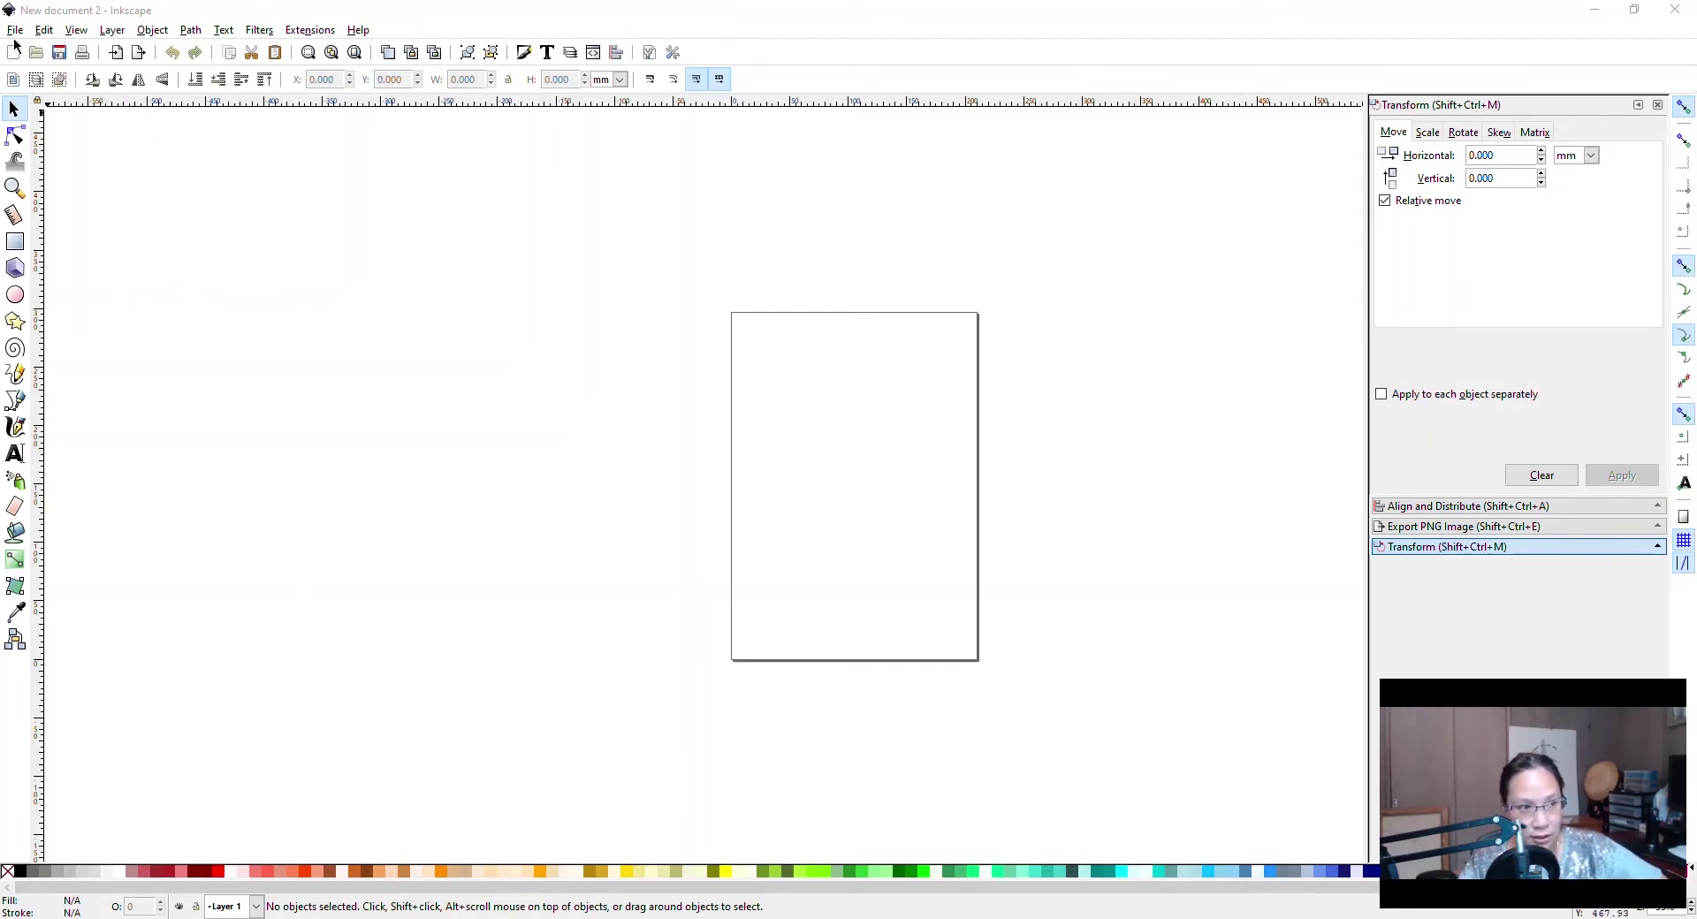
In Document Properties, keep millimetres as the display unit and turn off Show page border.
{"action": "left_click", "coordinate": [15, 30]}
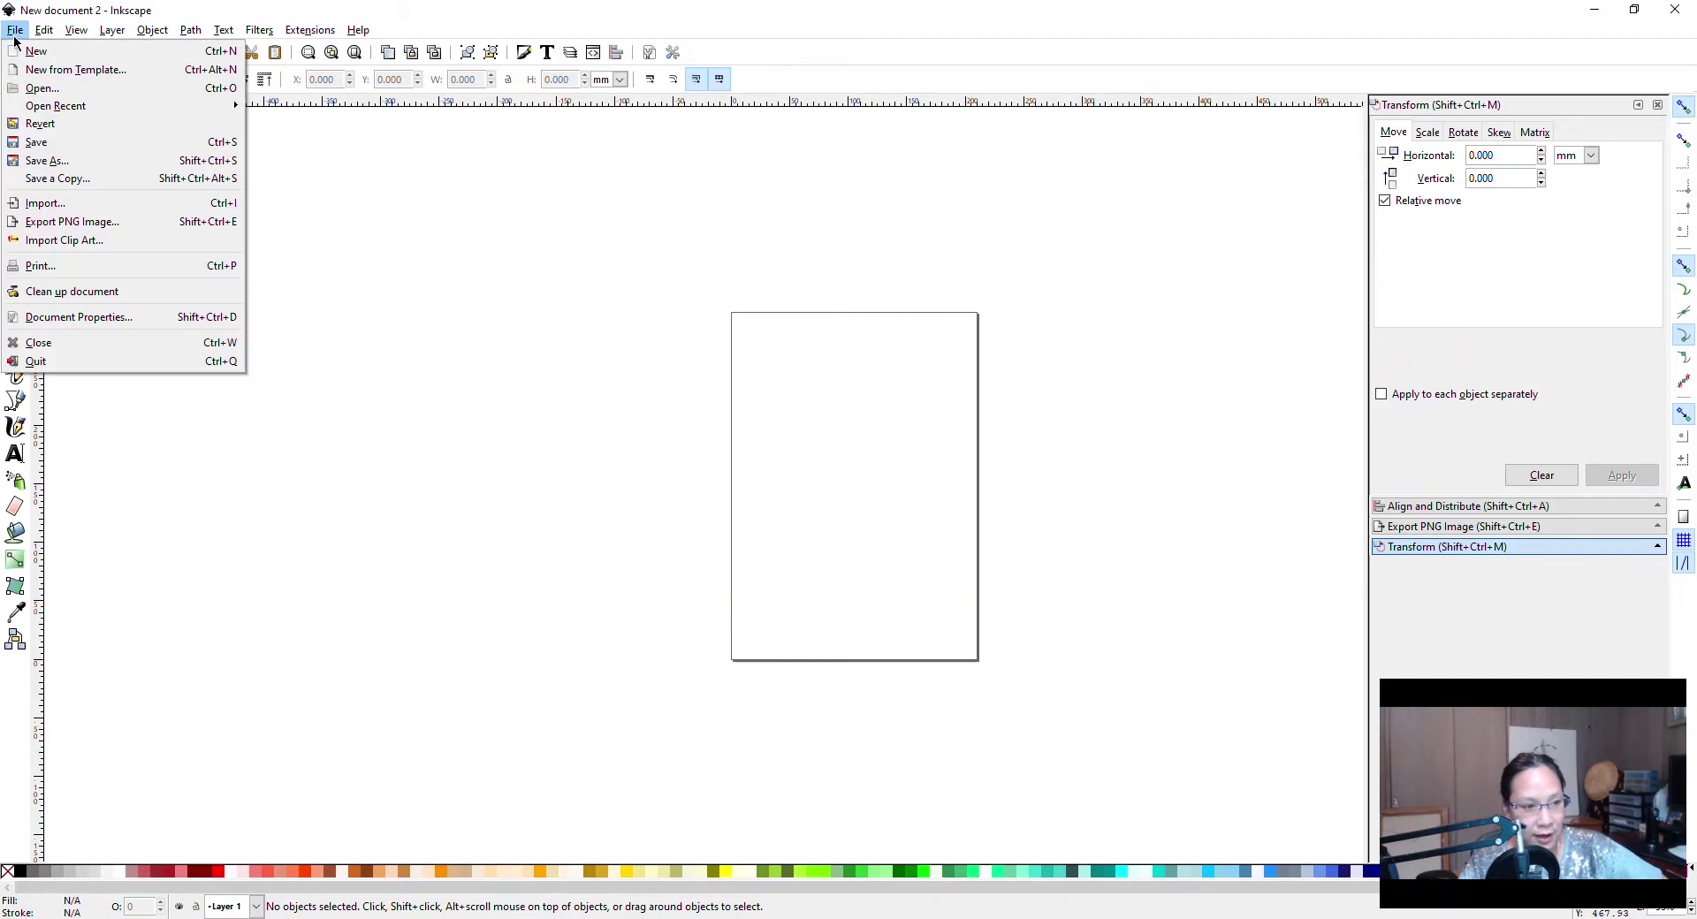
{"action": "left_click", "coordinate": [78, 321]}
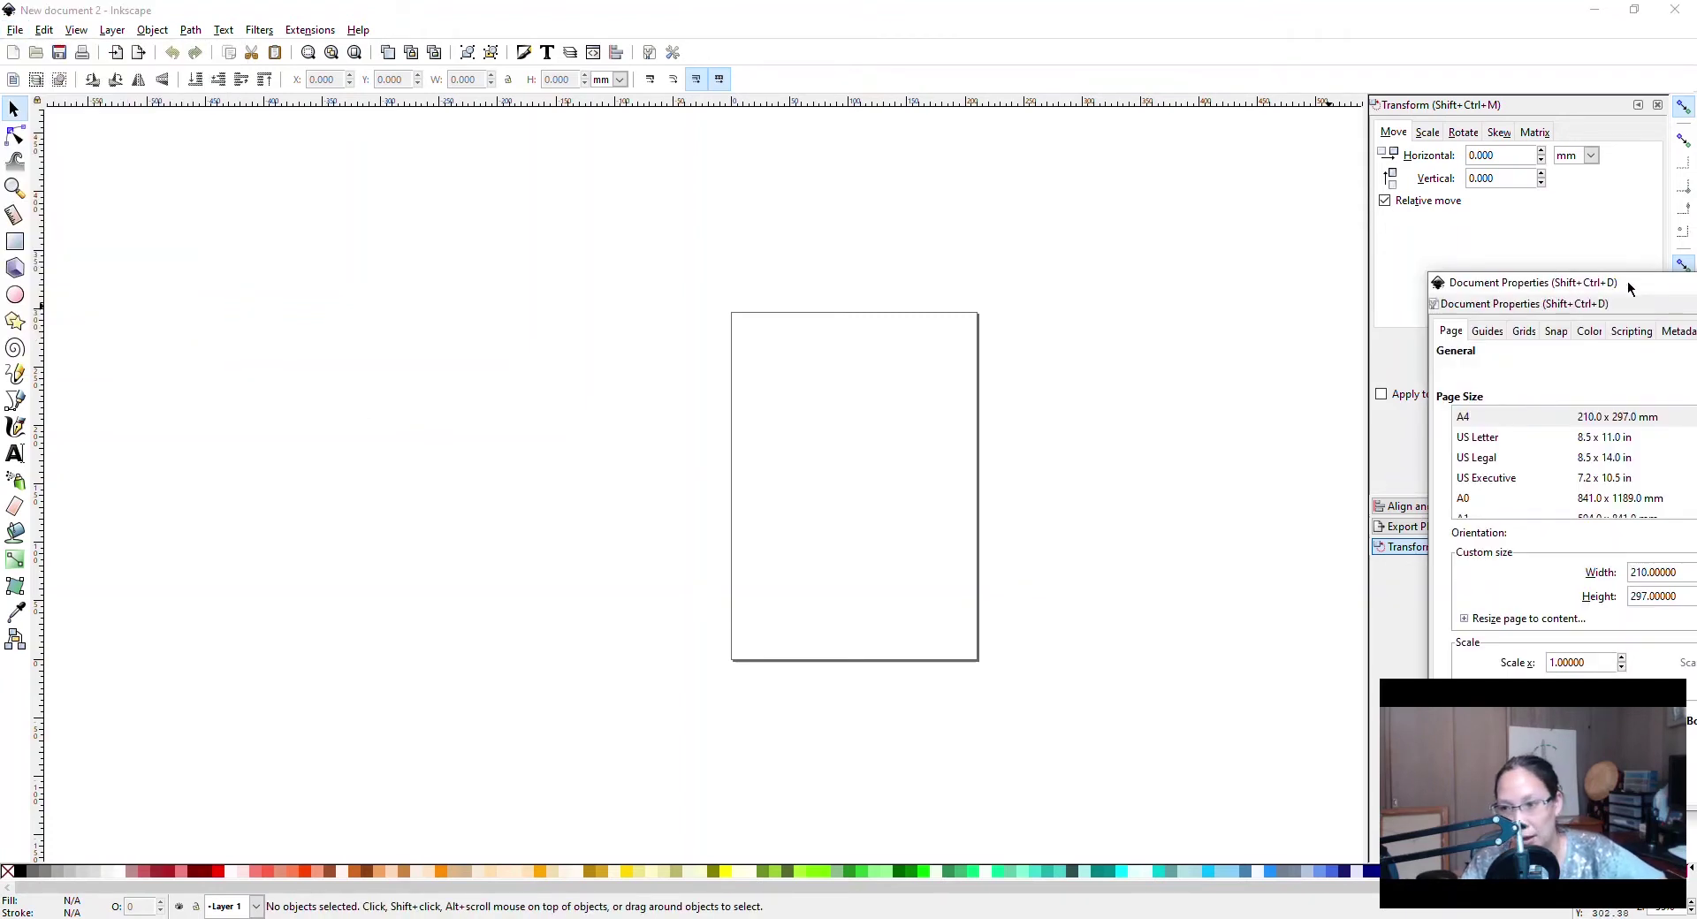
{"action": "left_click_drag", "start_coordinate": [1628, 277], "coordinate": [720, 210]}
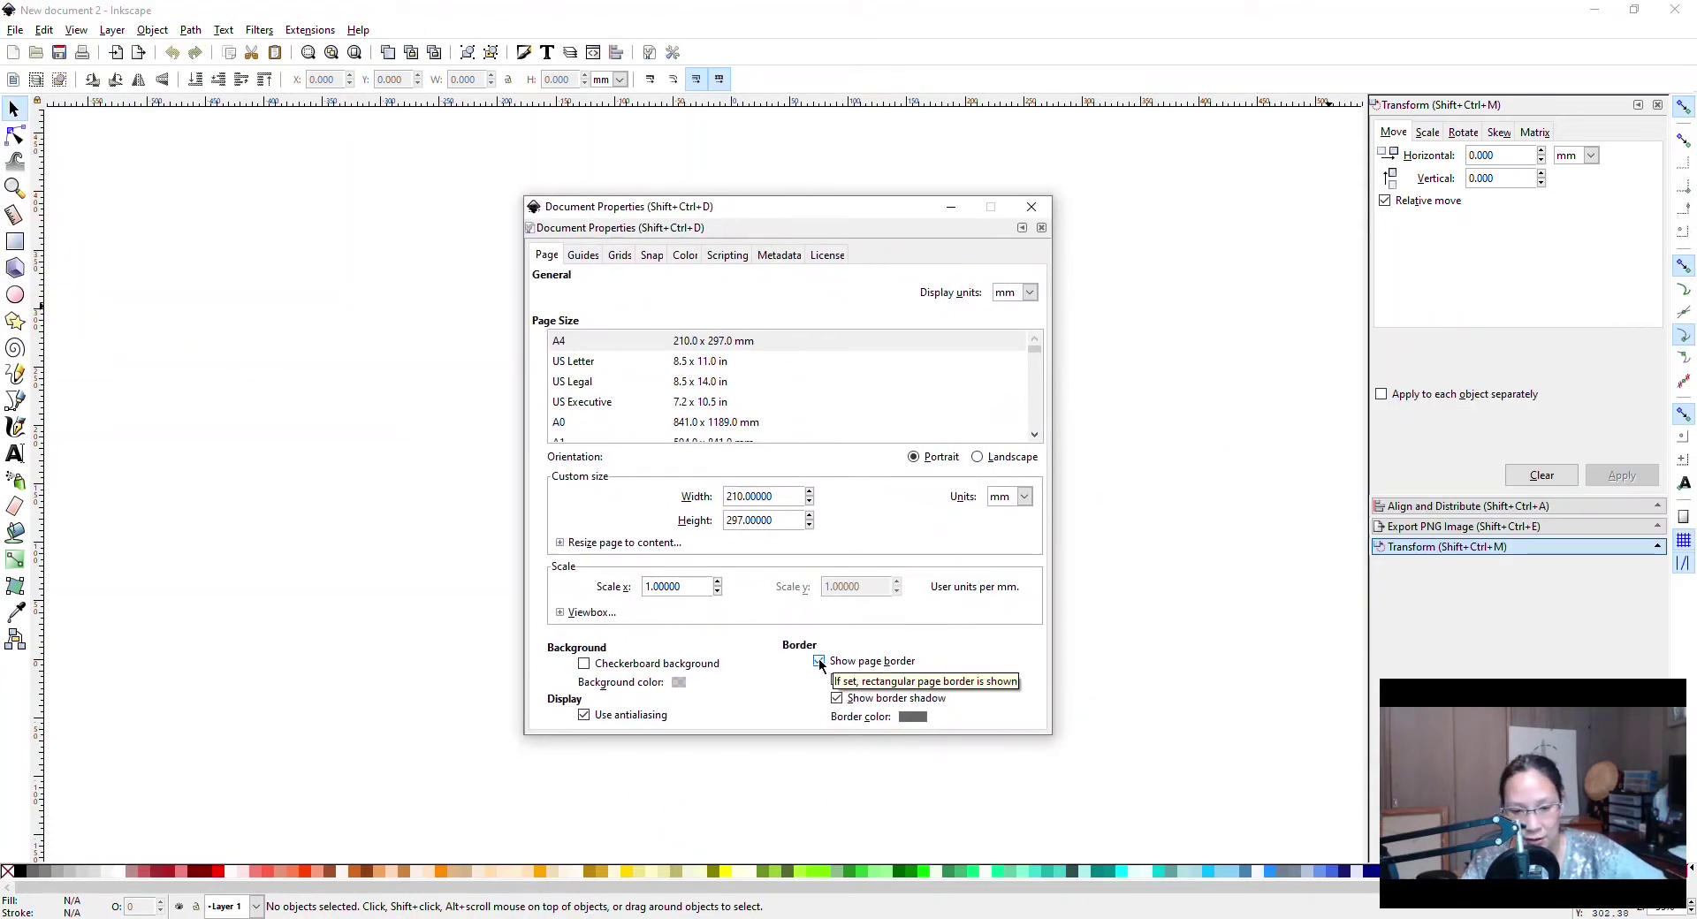
{"action": "left_click", "coordinate": [1024, 497]}
{"action": "left_click", "coordinate": [1025, 497]}
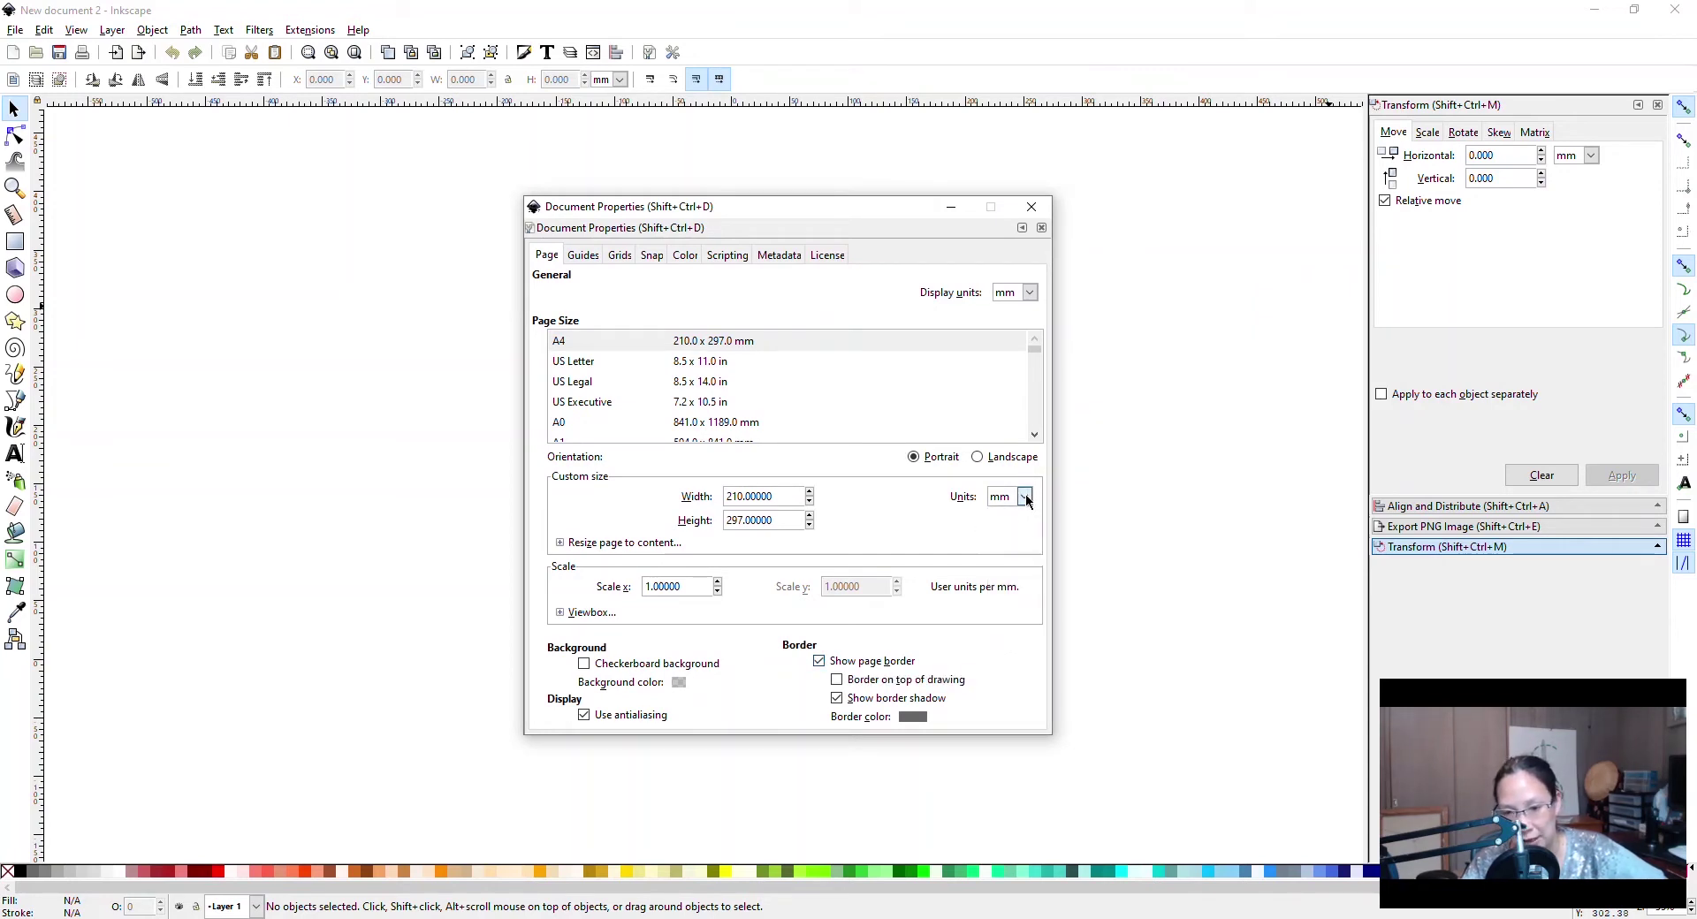
{"action": "left_click", "coordinate": [819, 662]}
{"action": "left_click", "coordinate": [1031, 206]}
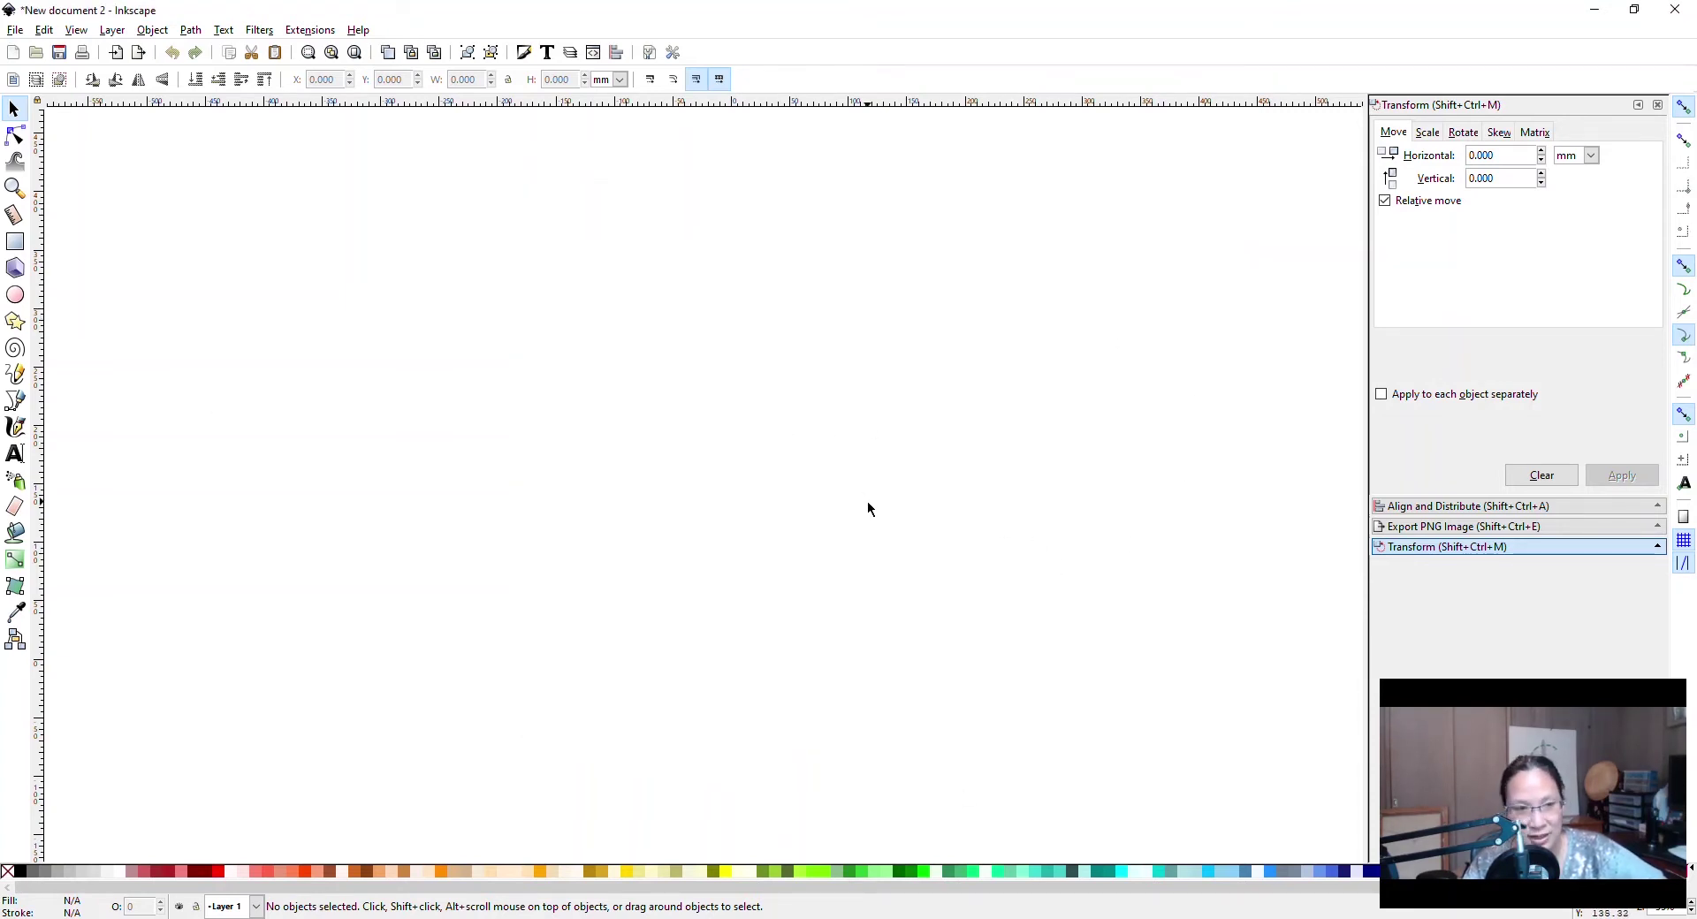
Import the 'yardage calculation one sheet' PDF from the drafting resources folder, accepting default PDF settings.
{"action": "left_click", "coordinate": [19, 32]}
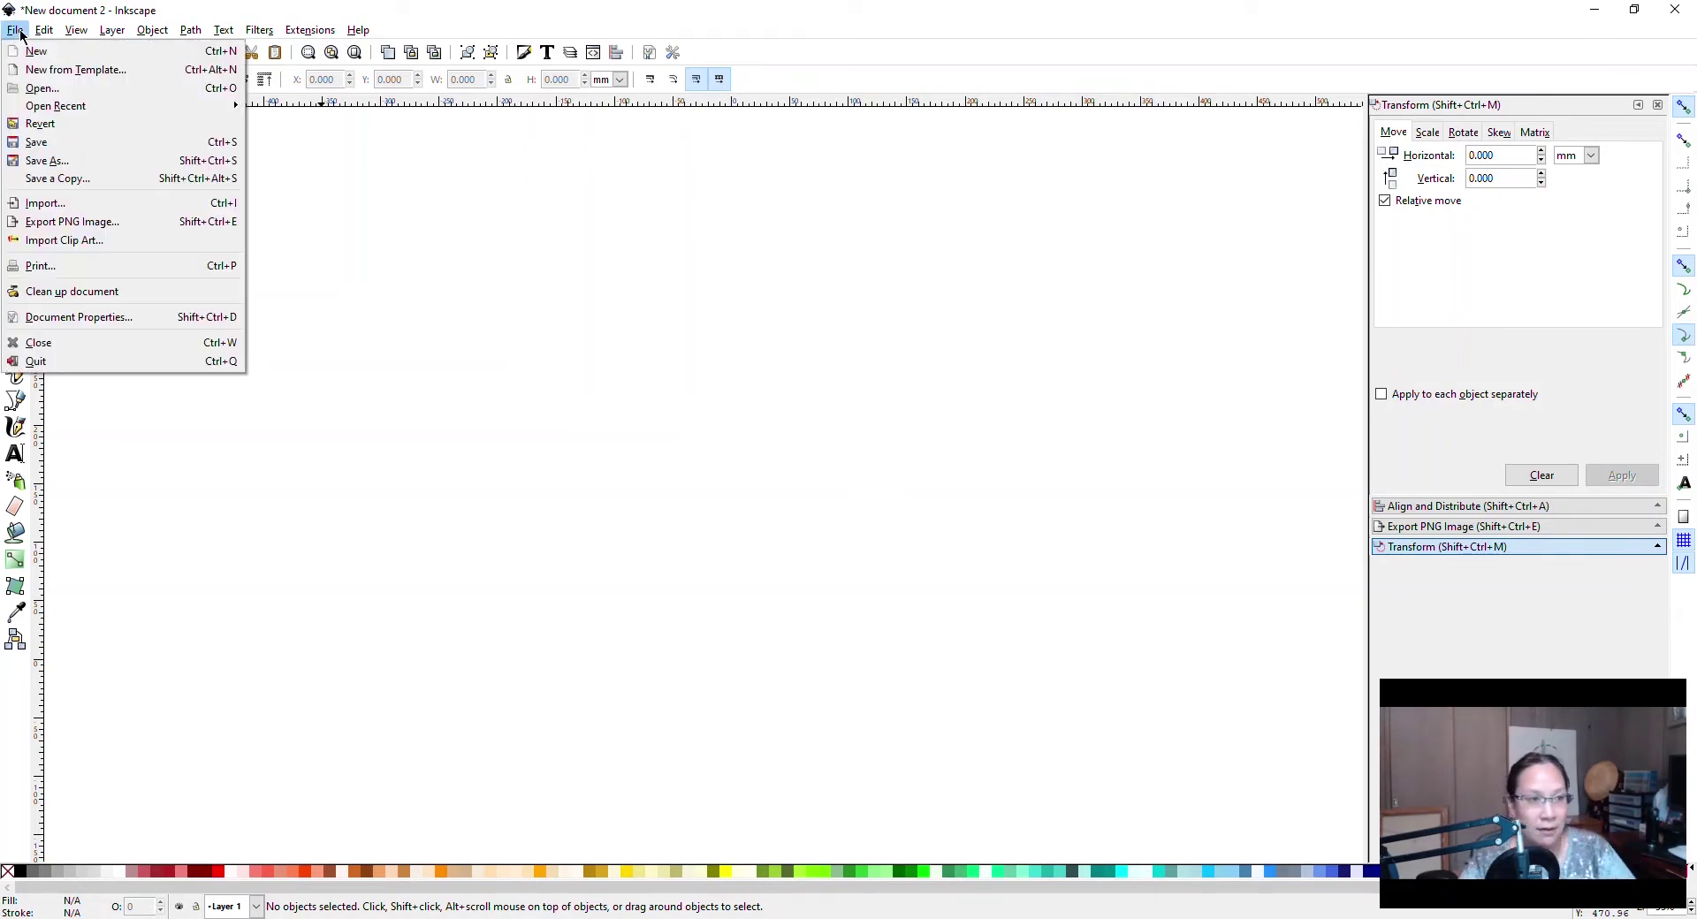
{"action": "left_click", "coordinate": [87, 205]}
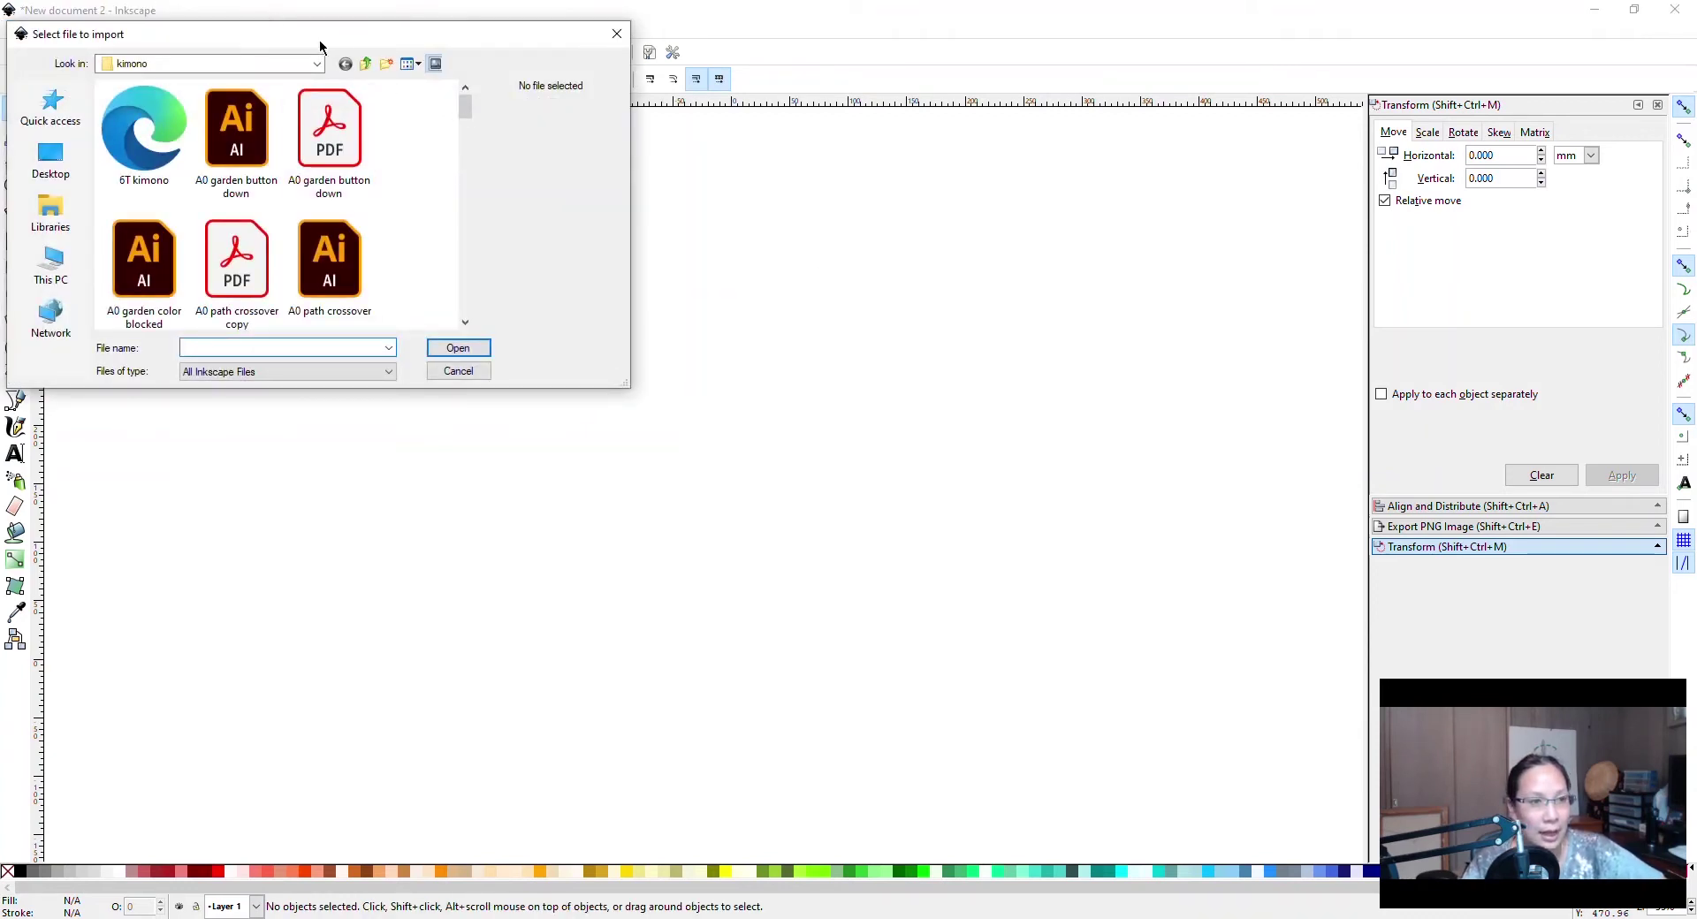
{"action": "left_click", "coordinate": [365, 64]}
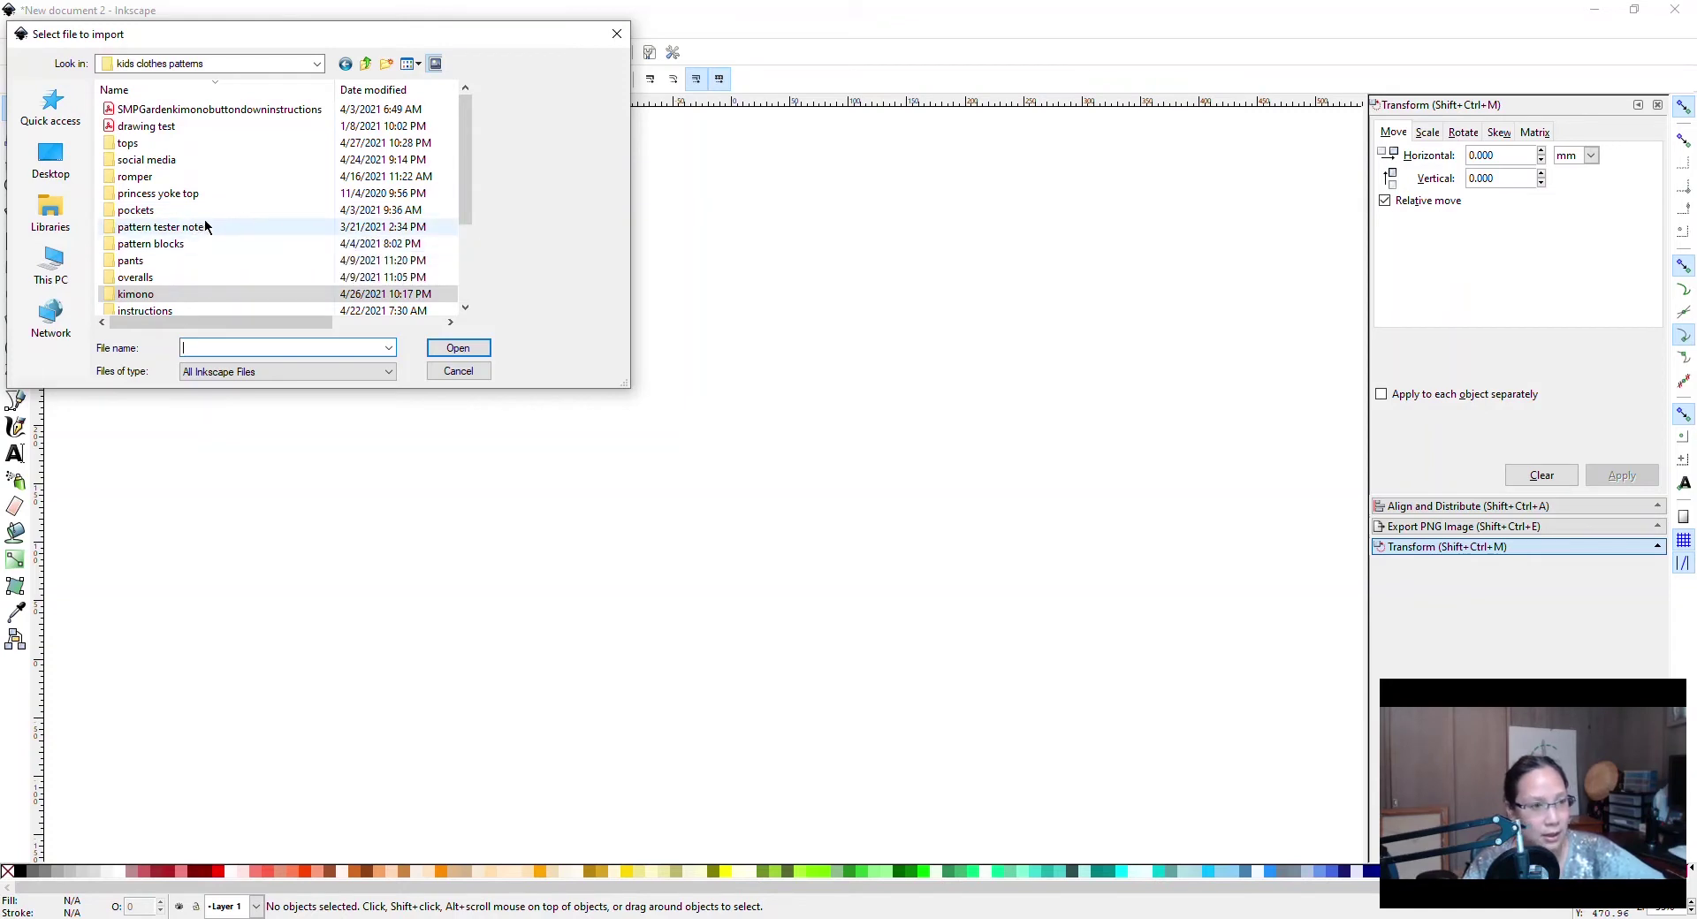
{"action": "left_click_drag", "start_coordinate": [465, 147], "coordinate": [467, 230]}
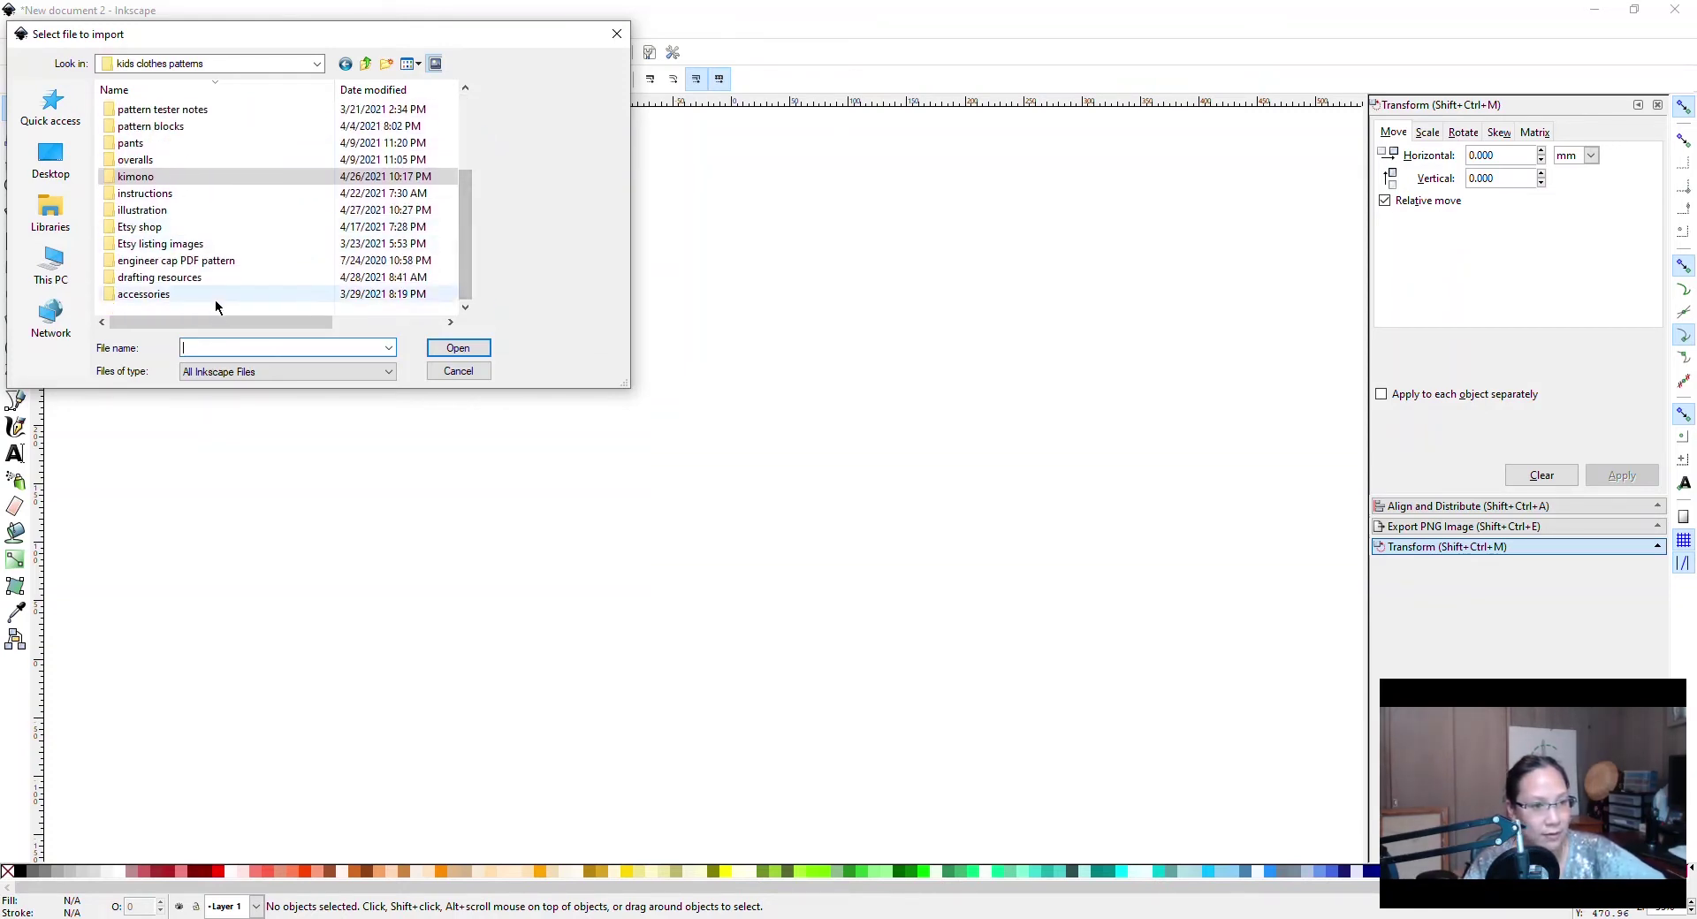
{"action": "double_click", "coordinate": [197, 277]}
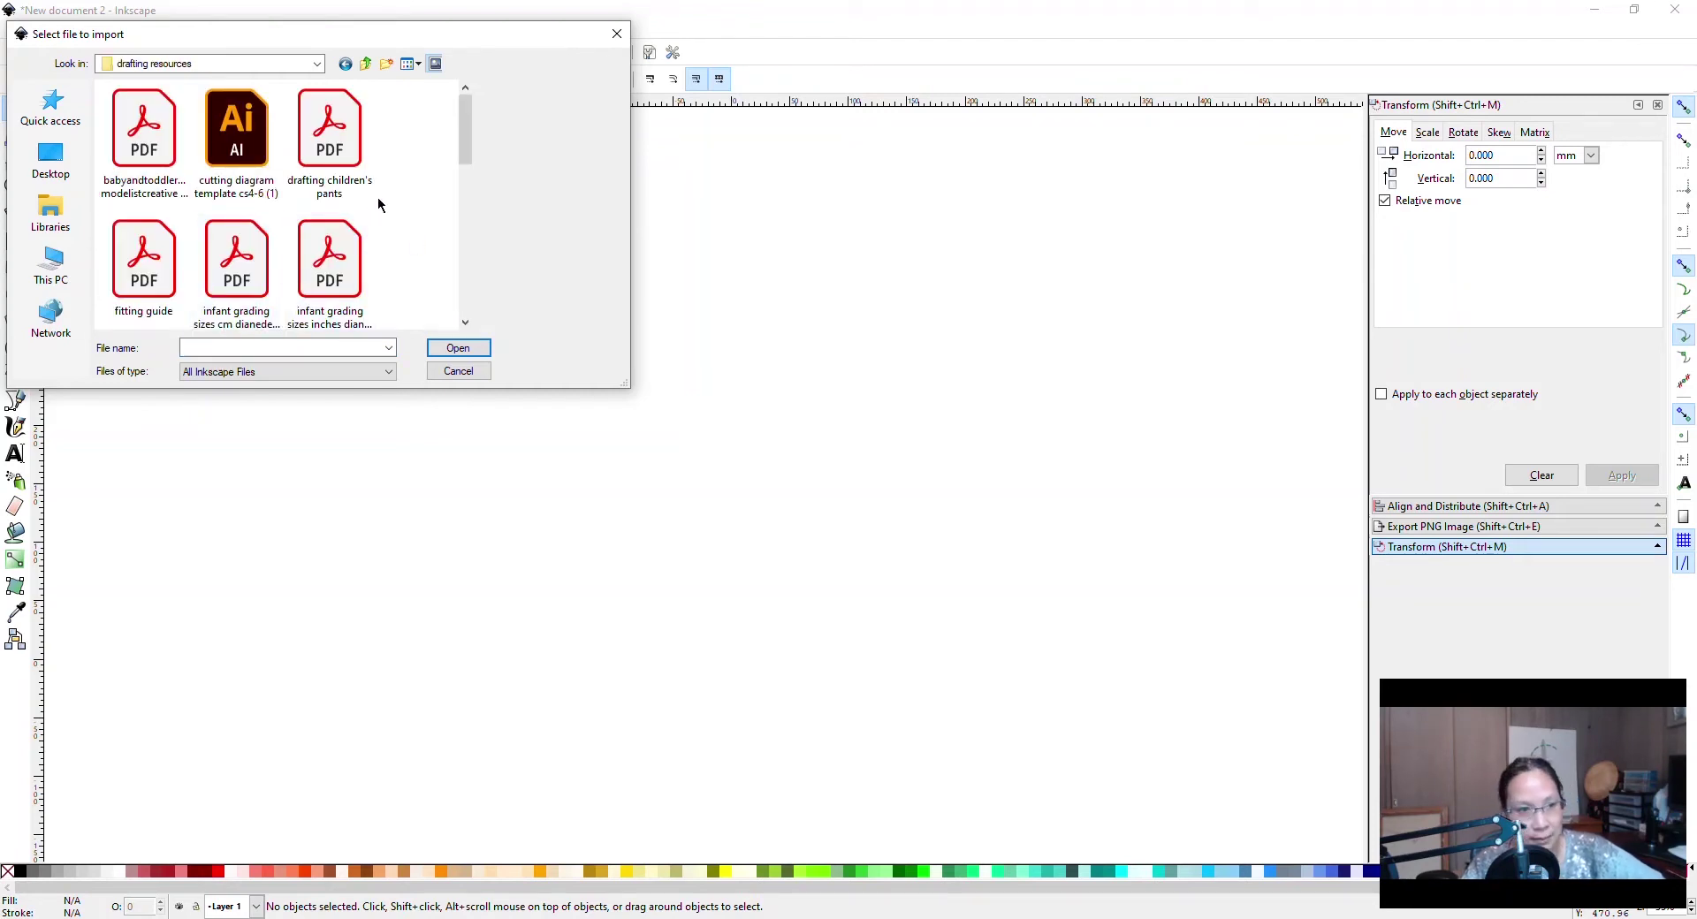
{"action": "left_click_drag", "start_coordinate": [465, 152], "coordinate": [463, 241]}
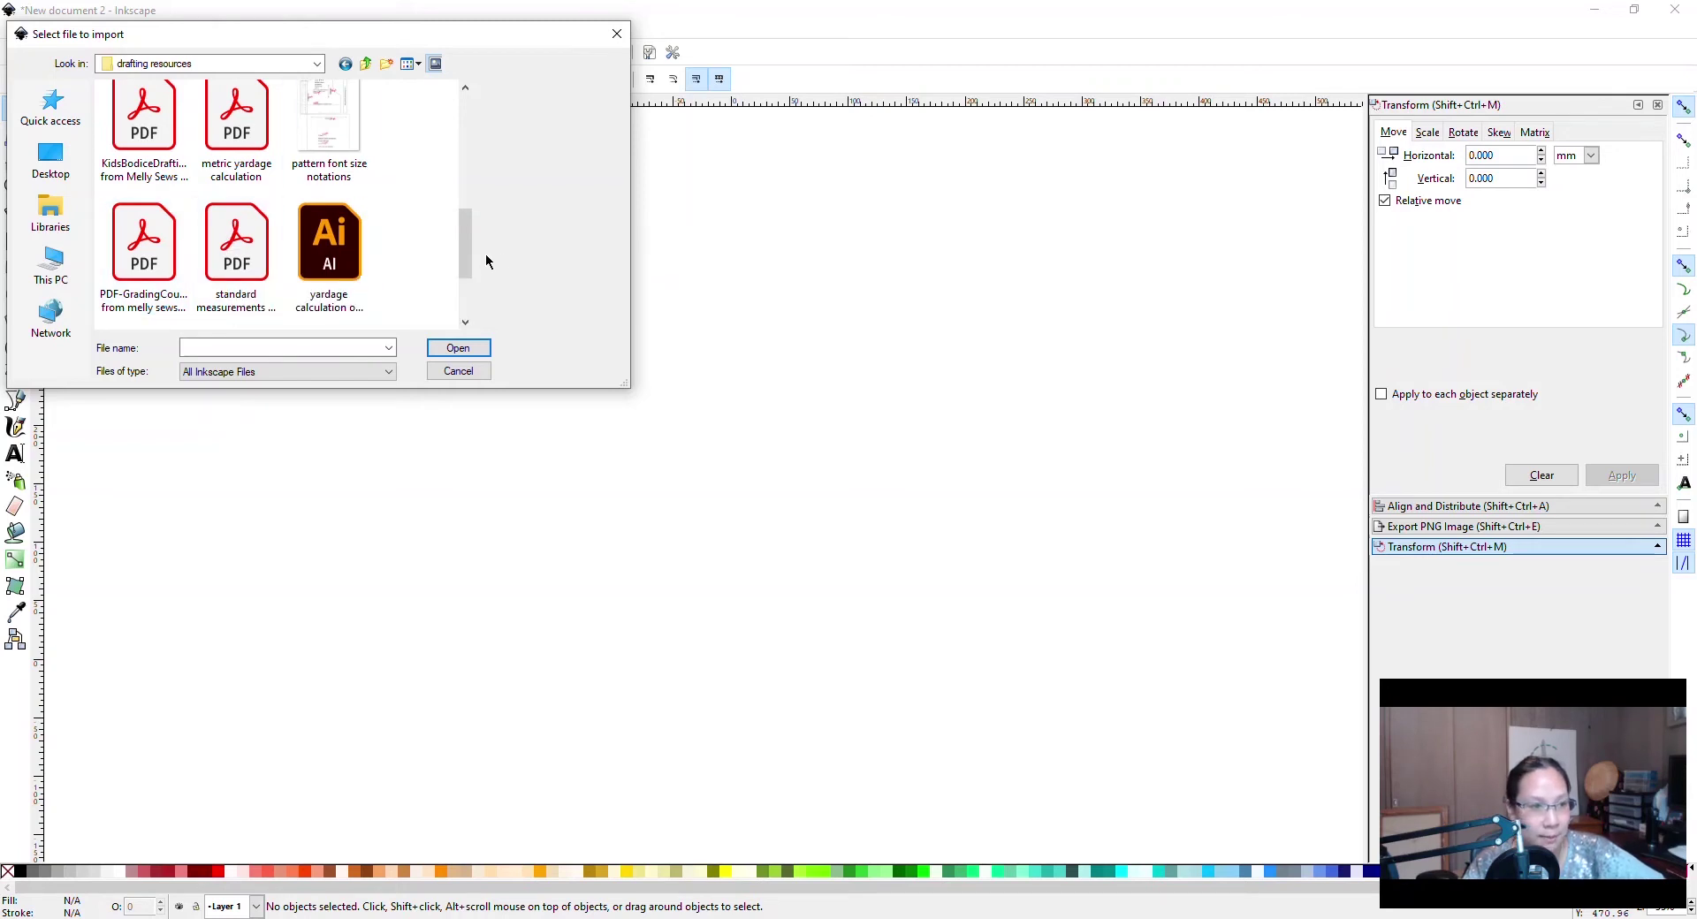
{"action": "scroll", "coordinate": [465, 231], "scroll_direction": "down", "scroll_amount": 2}
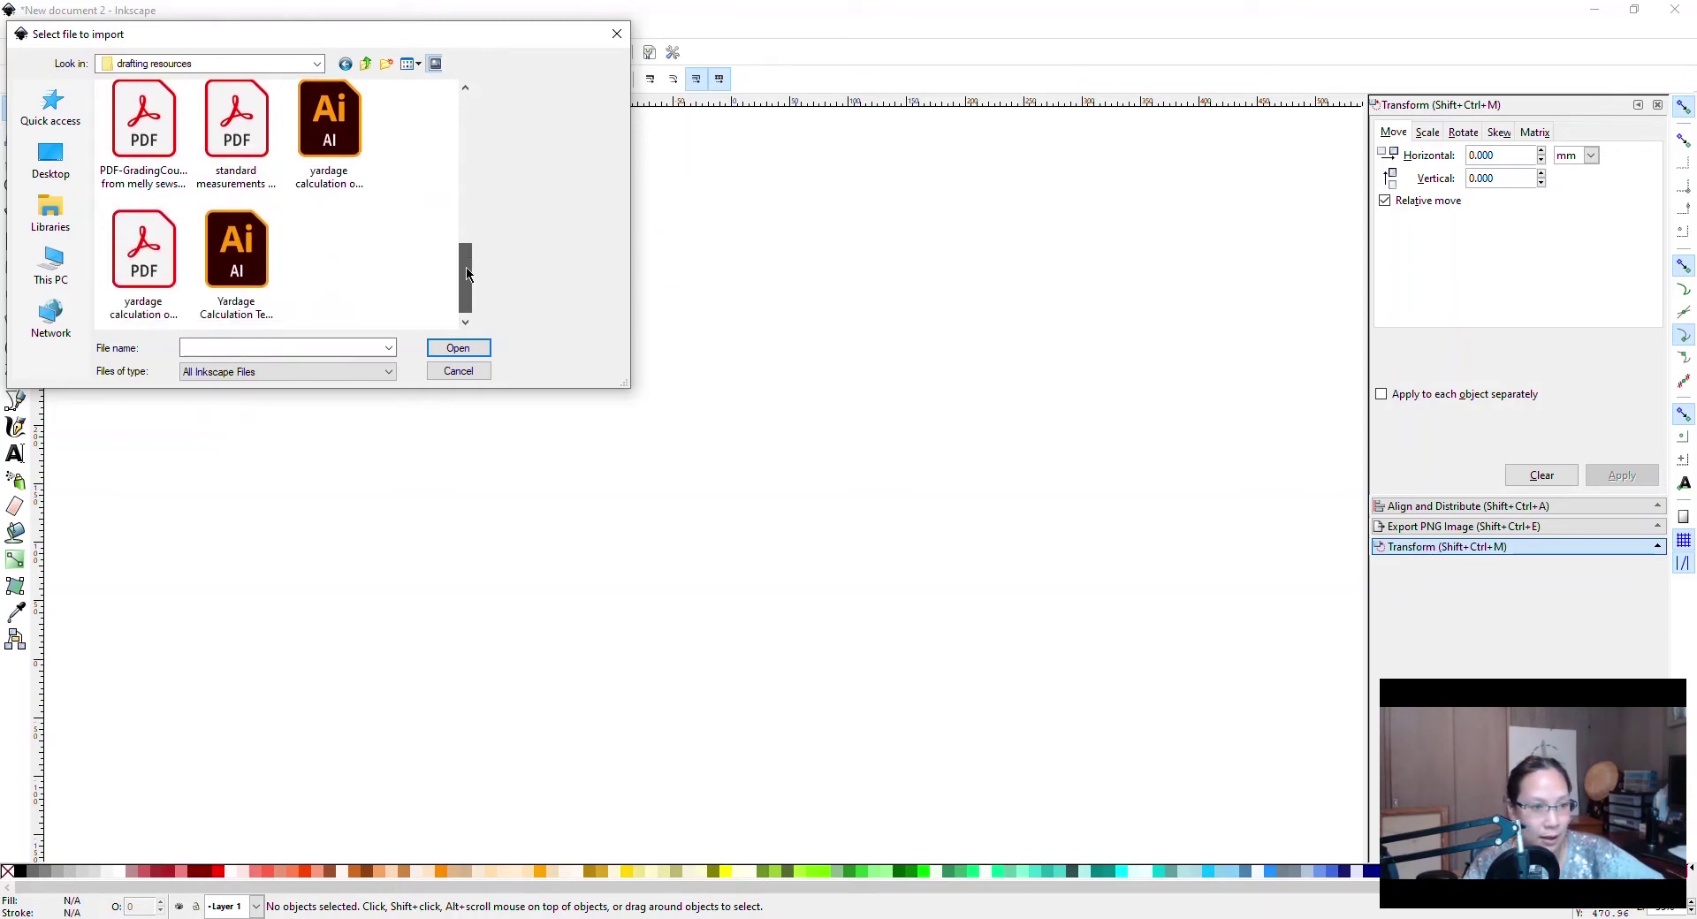
{"action": "left_click", "coordinate": [160, 275]}
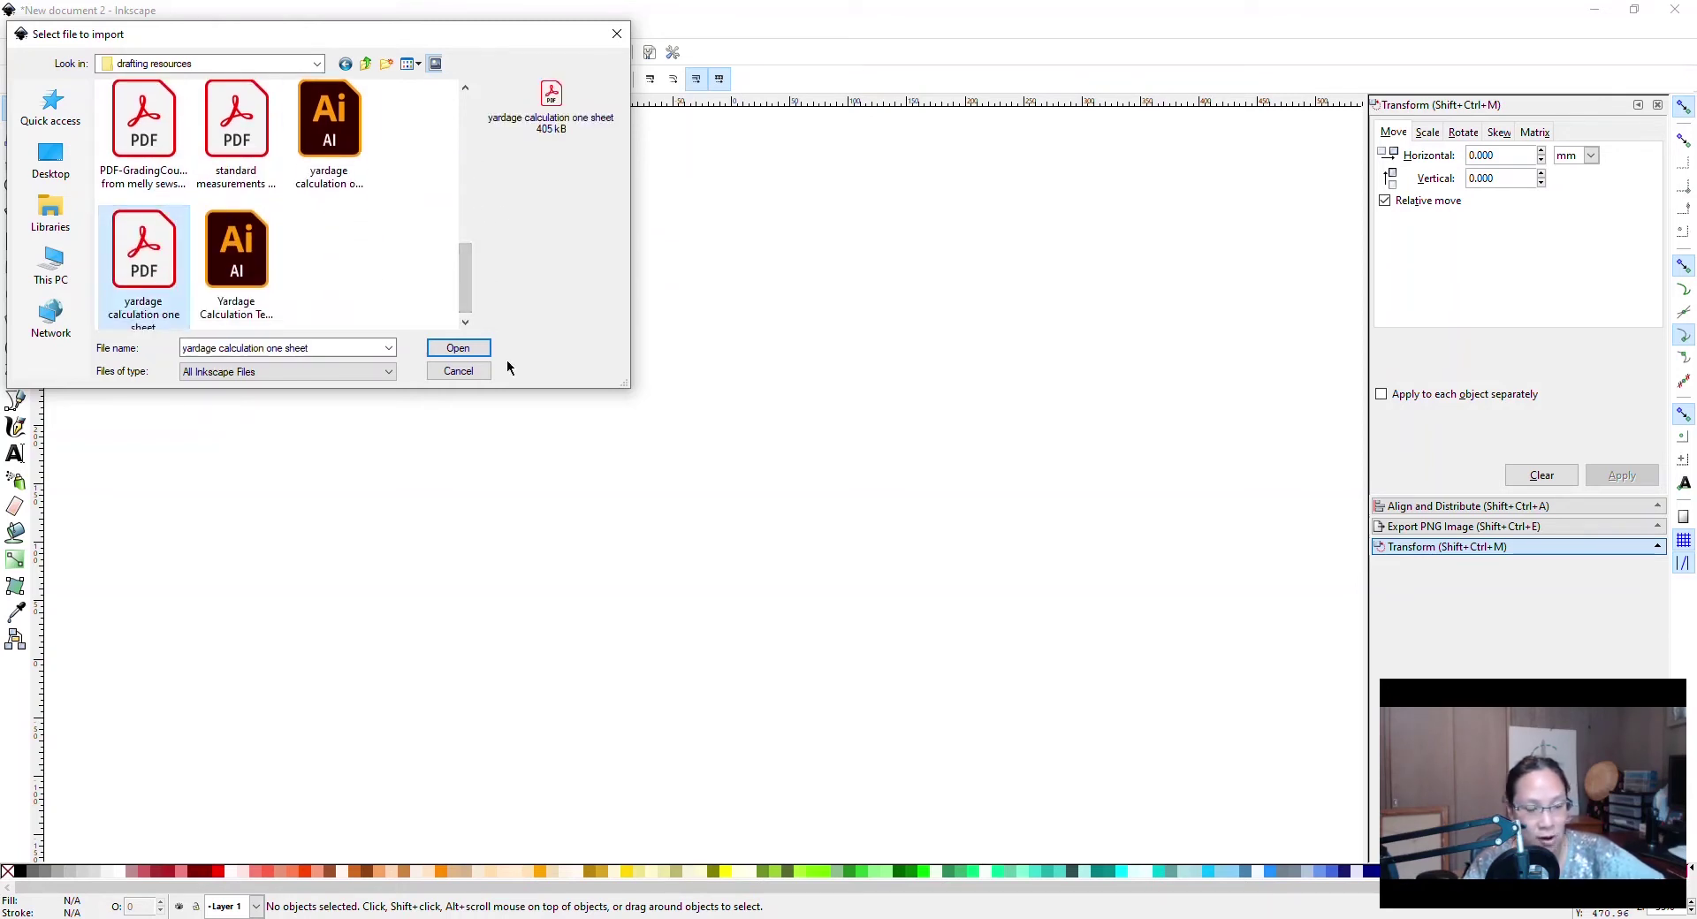
{"action": "left_click", "coordinate": [457, 348]}
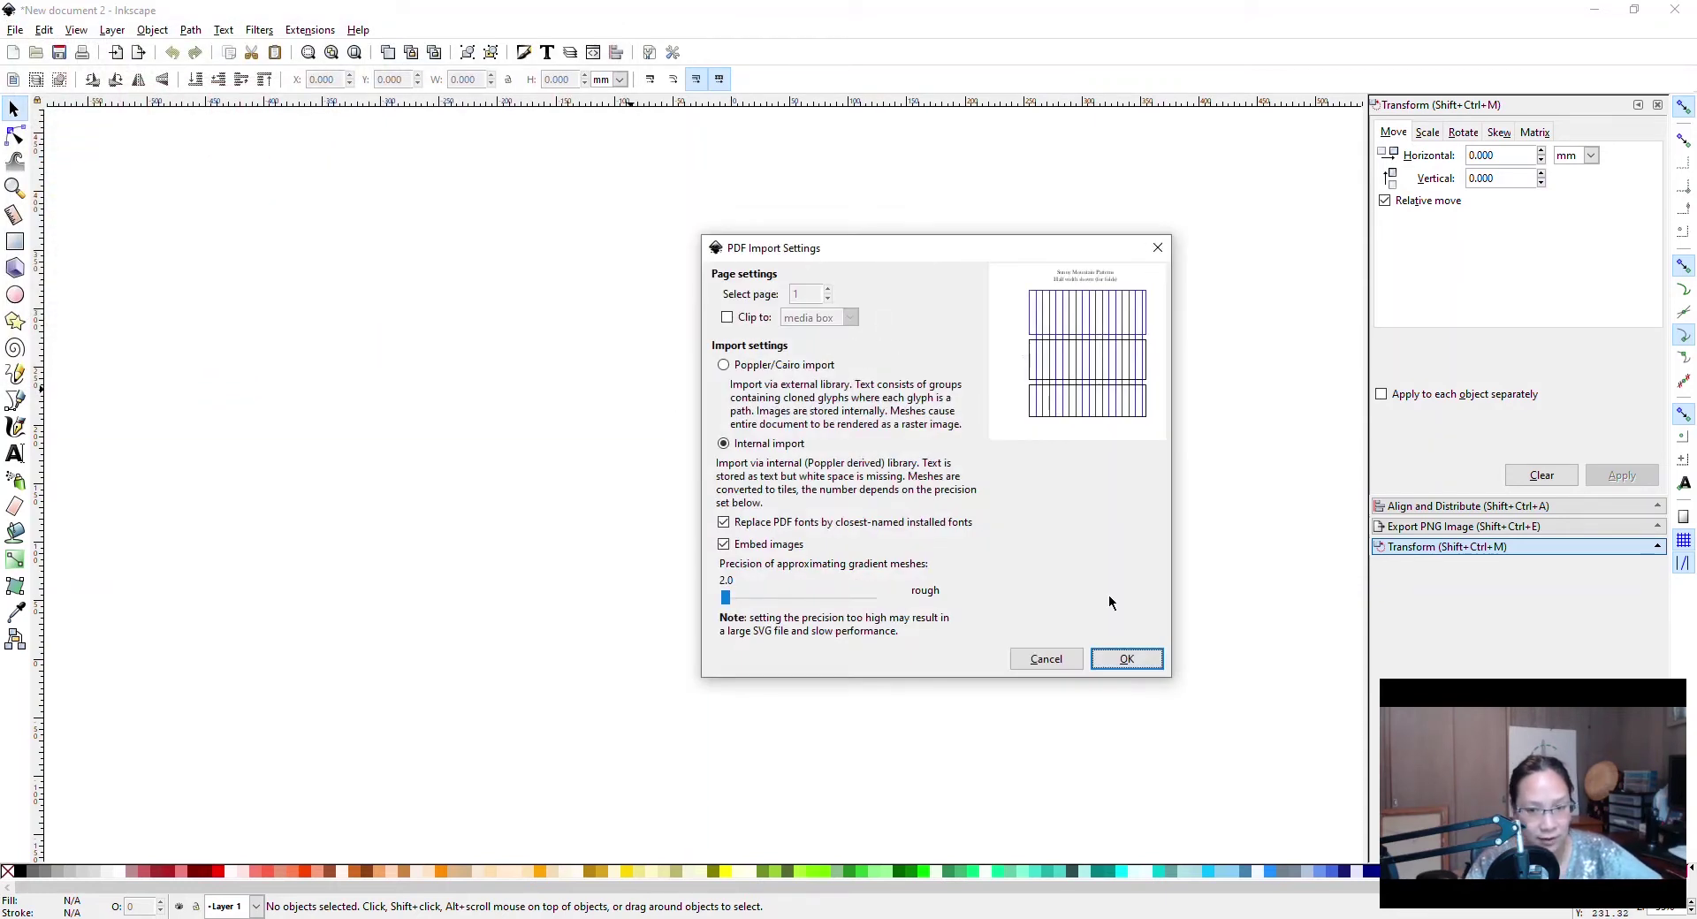
{"action": "left_click", "coordinate": [1128, 658]}
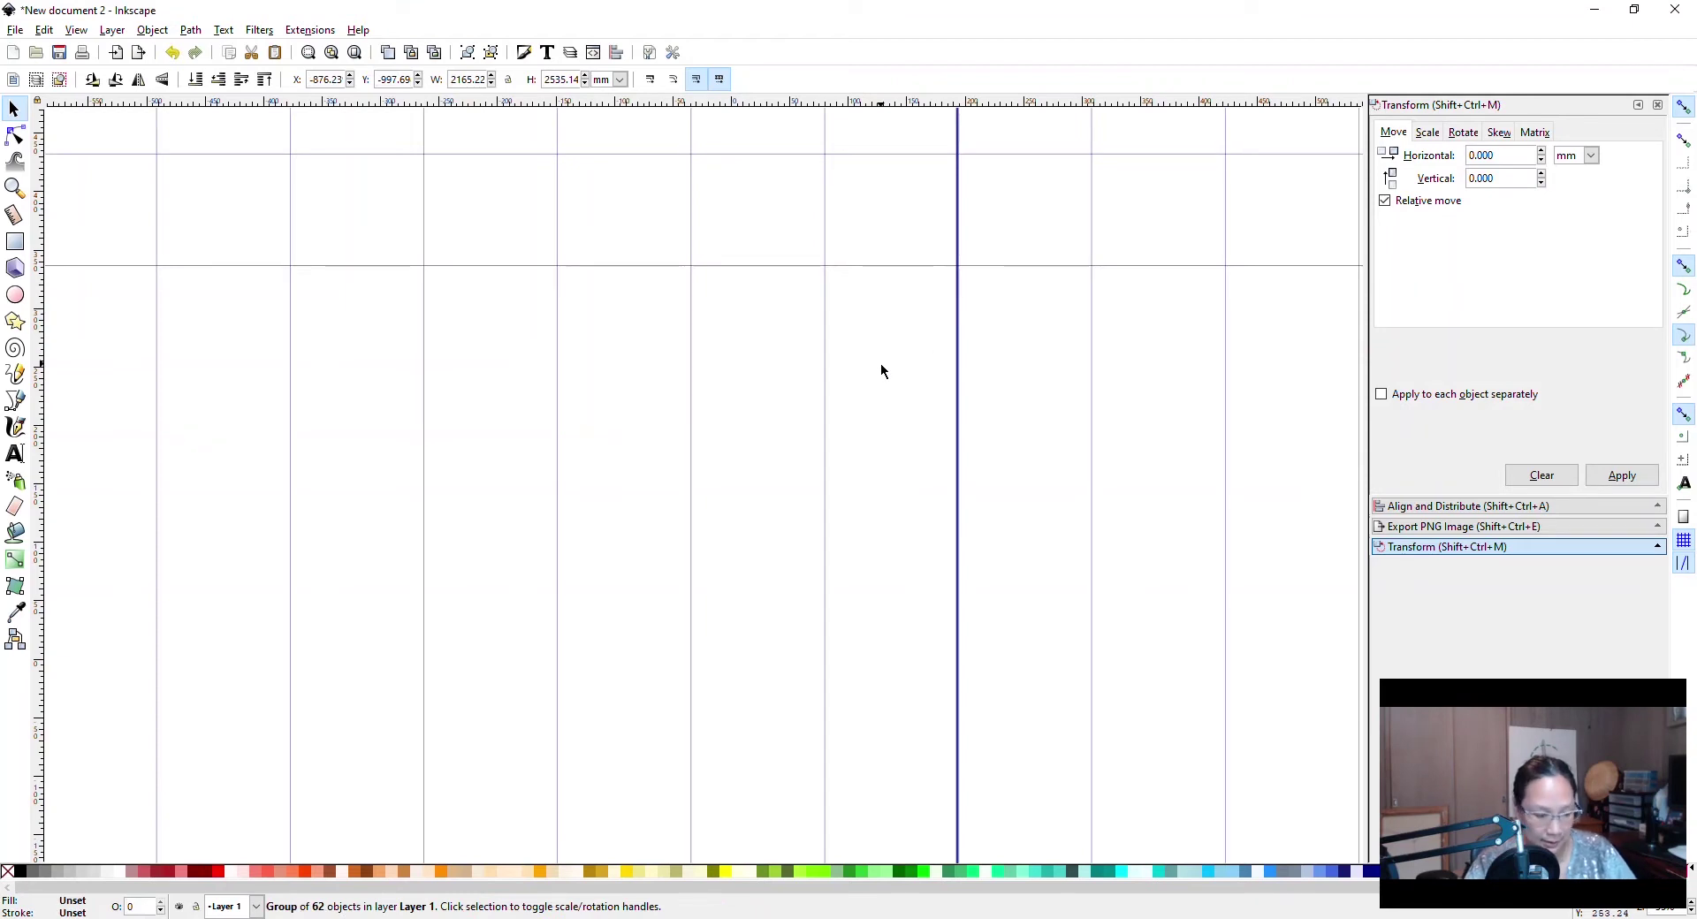
Zoom to view the imported yardage grid with its 60", 54" and 44" width rows.
{"action": "scroll", "coordinate": [880, 362], "scroll_direction": "down", "scroll_amount": 5, "text": "ctrl"}
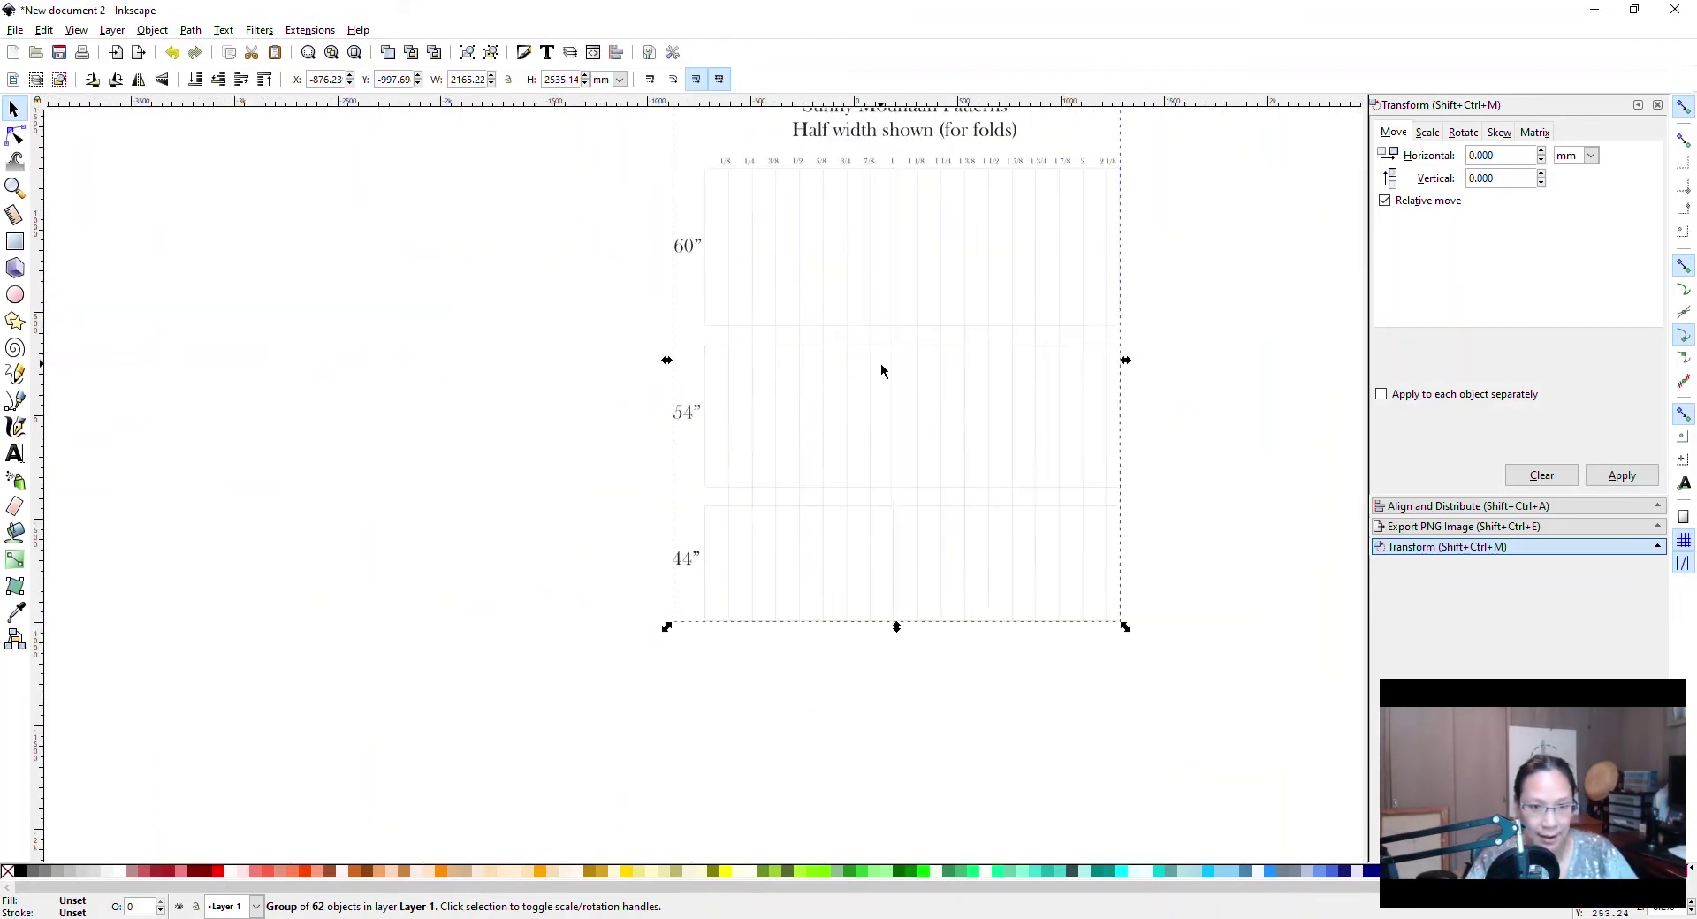
{"action": "scroll", "coordinate": [910, 379], "scroll_direction": "up", "scroll_amount": 1}
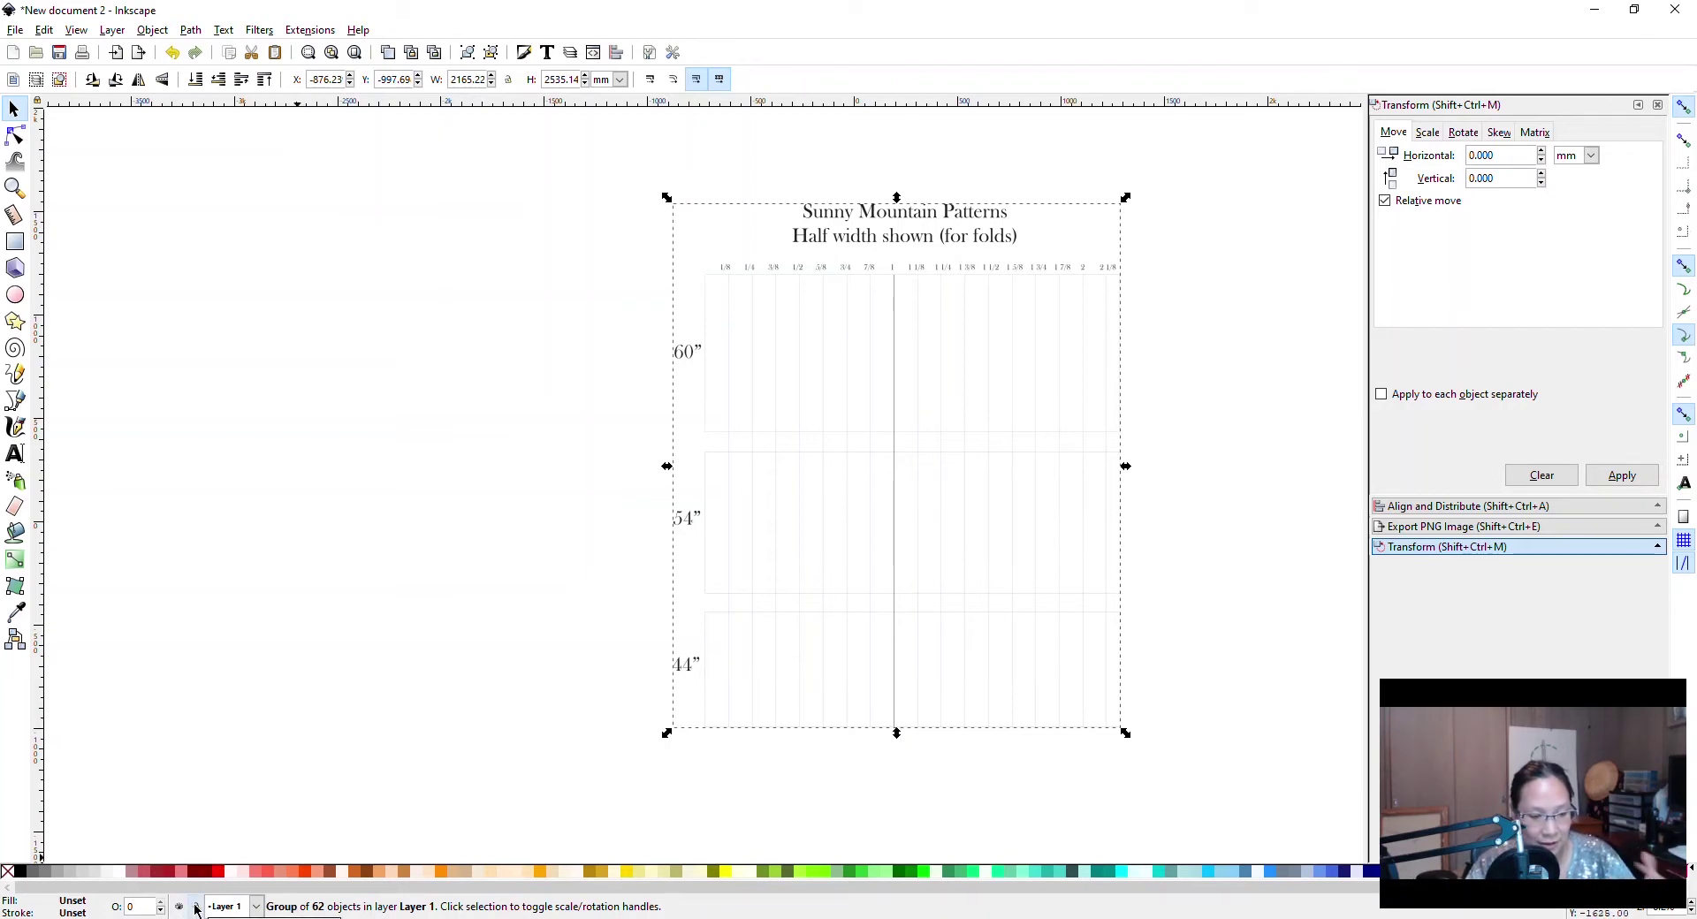
Lock Layer 1 holding the yardage template and add 'Layer 2' above it.
{"action": "left_click", "coordinate": [197, 908]}
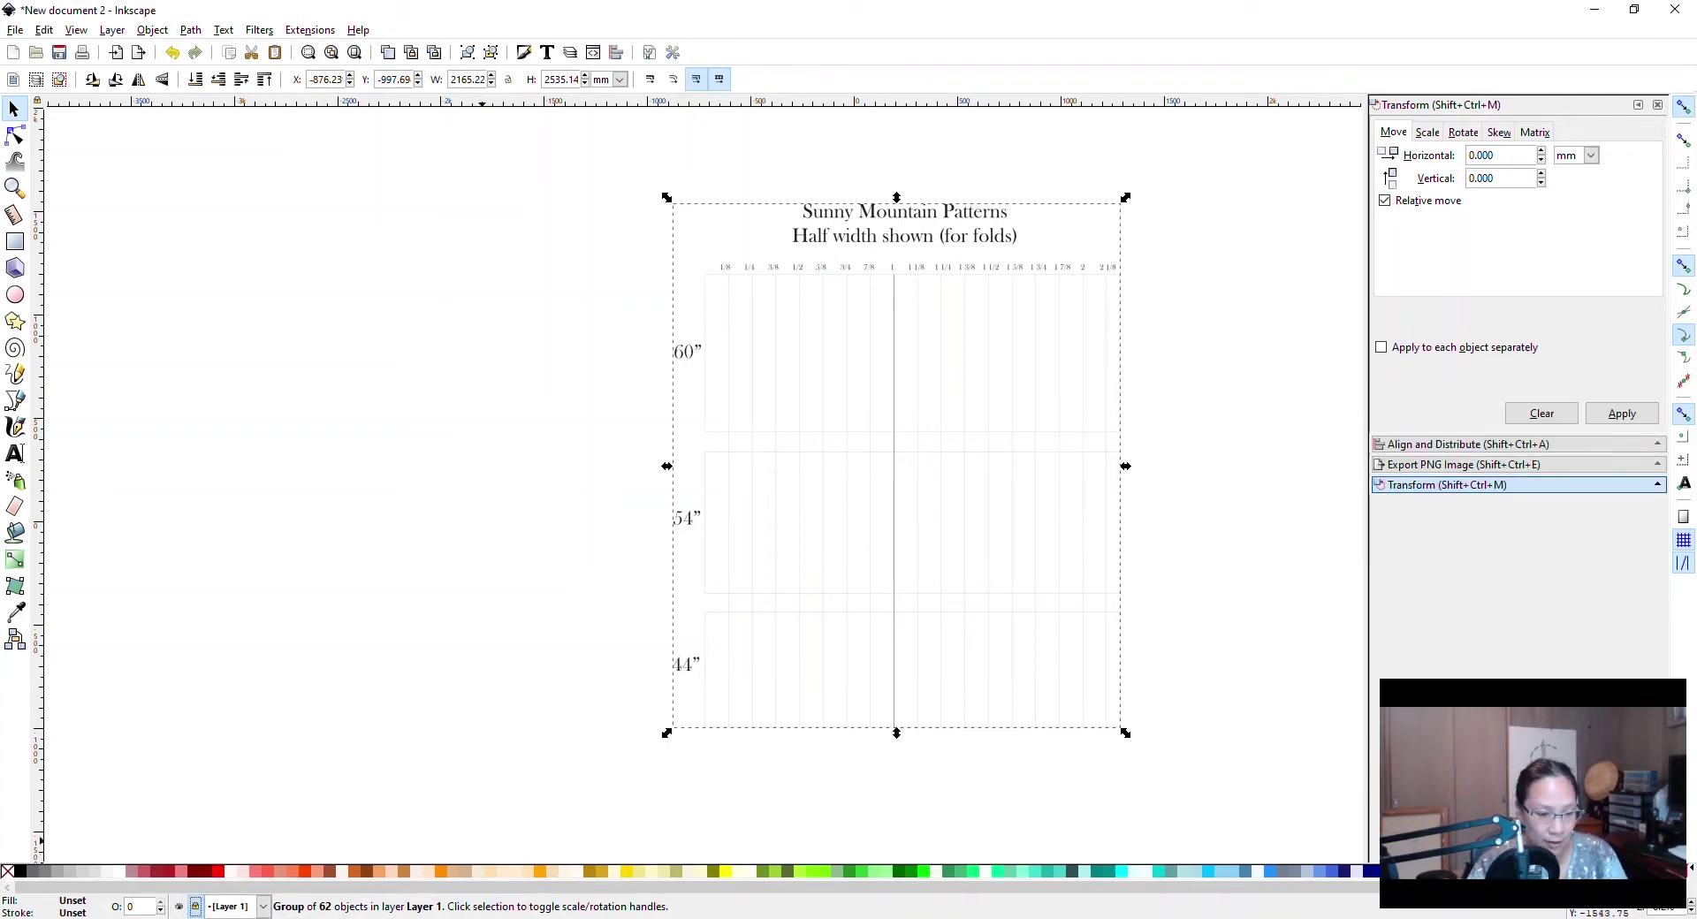
{"action": "left_click", "coordinate": [112, 30]}
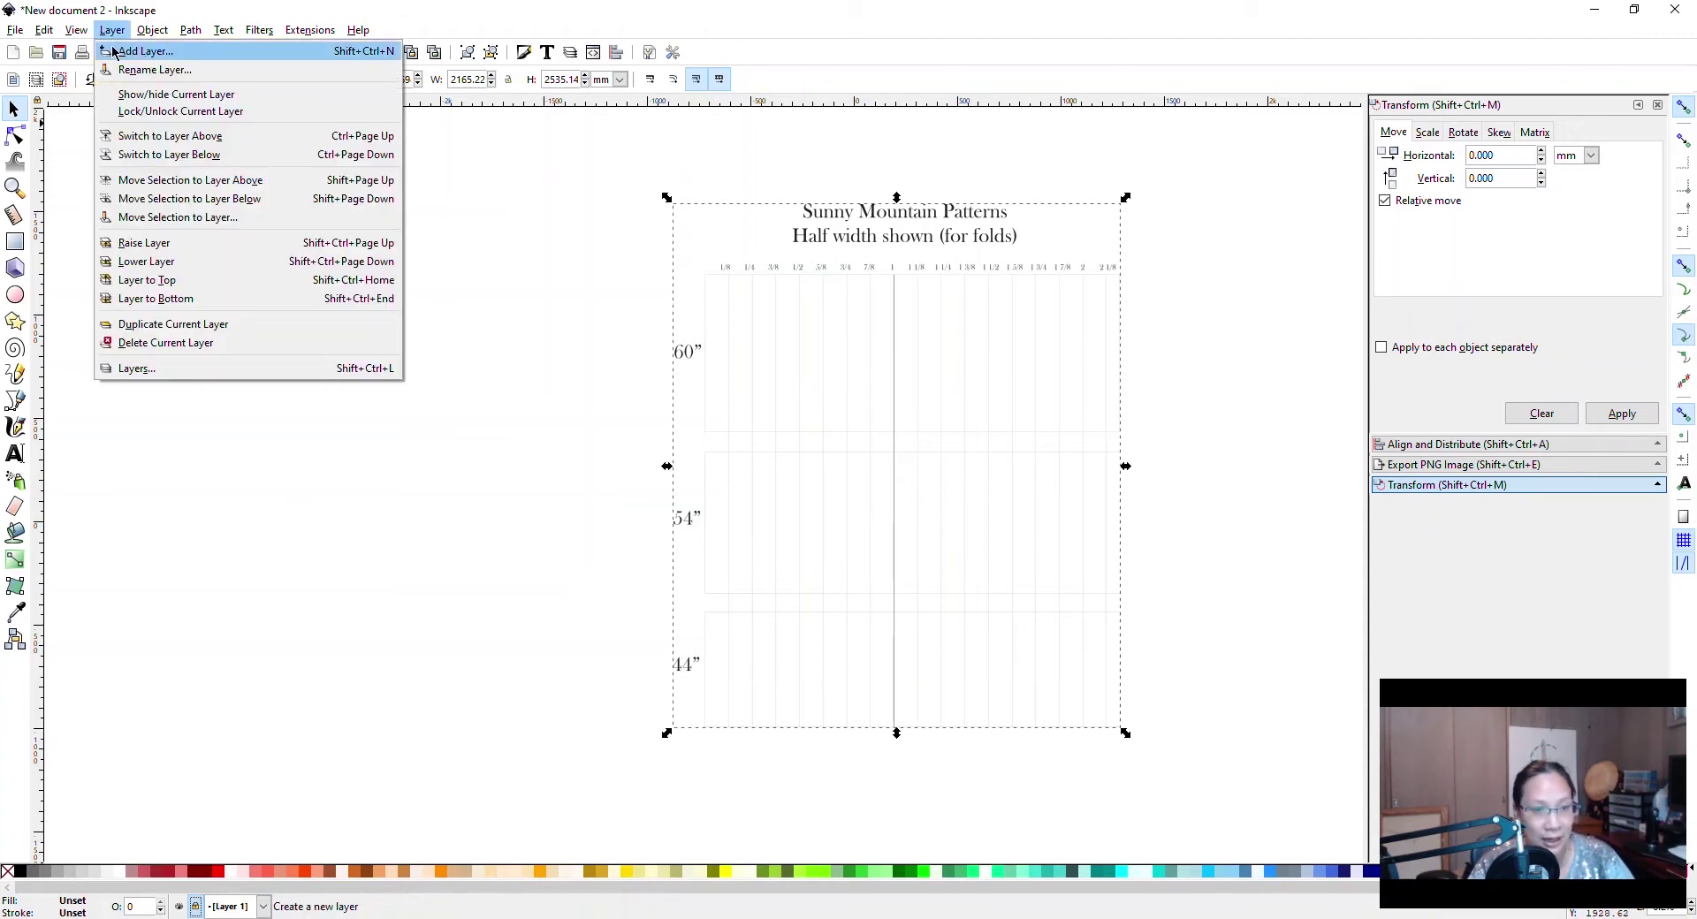
{"action": "left_click", "coordinate": [132, 51]}
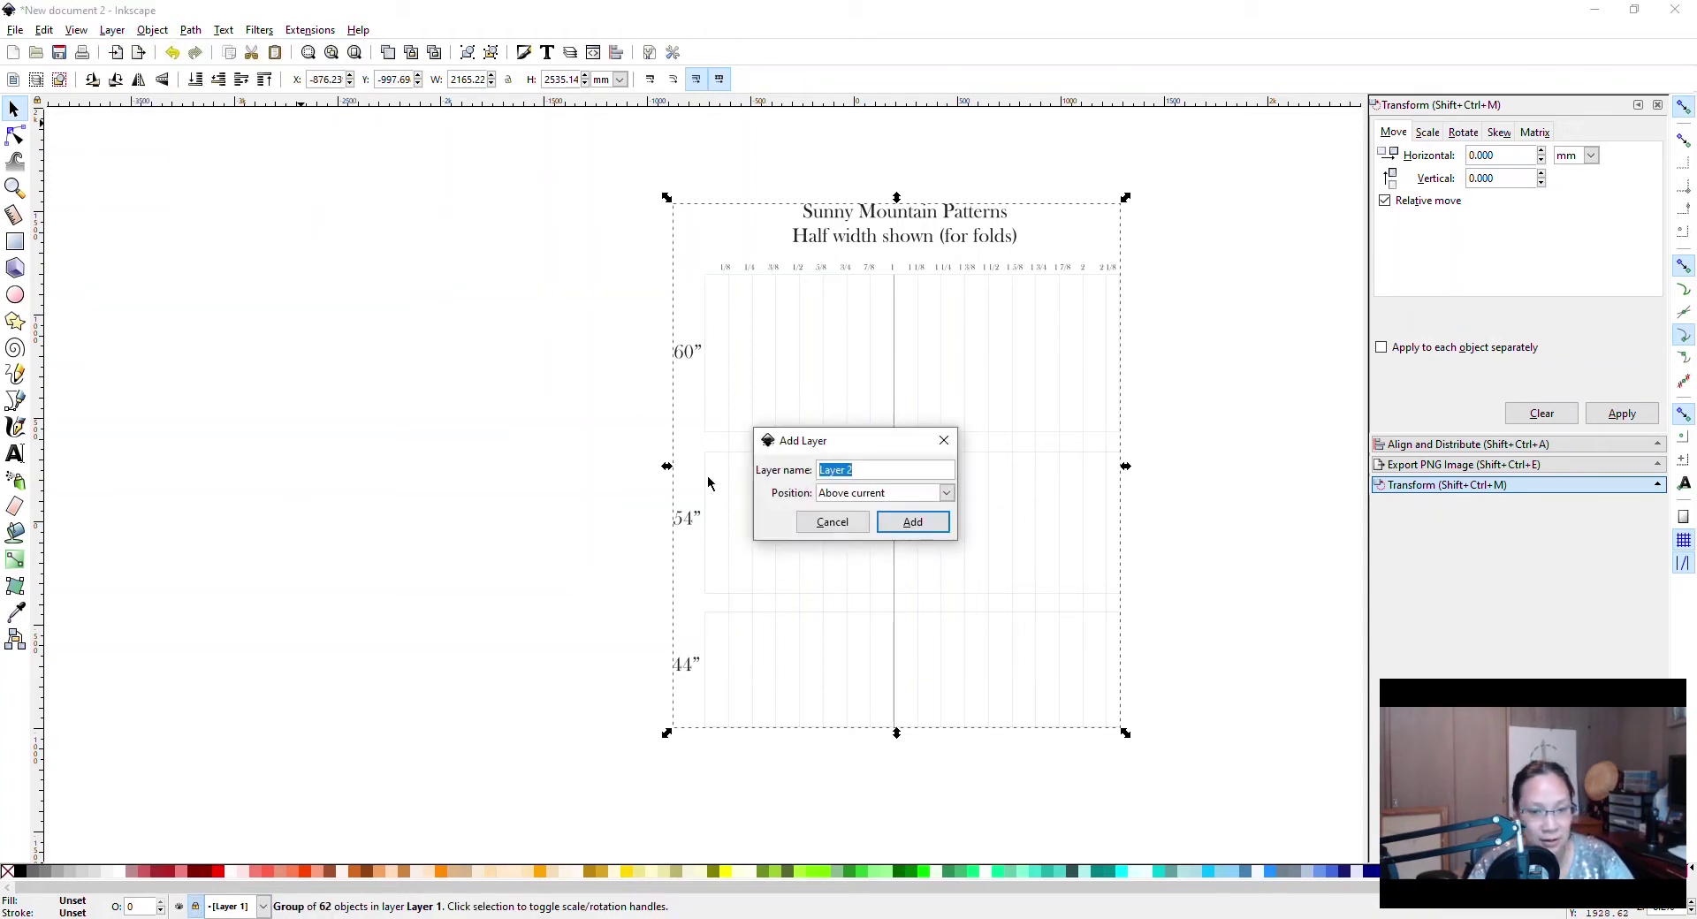
{"action": "left_click", "coordinate": [905, 525]}
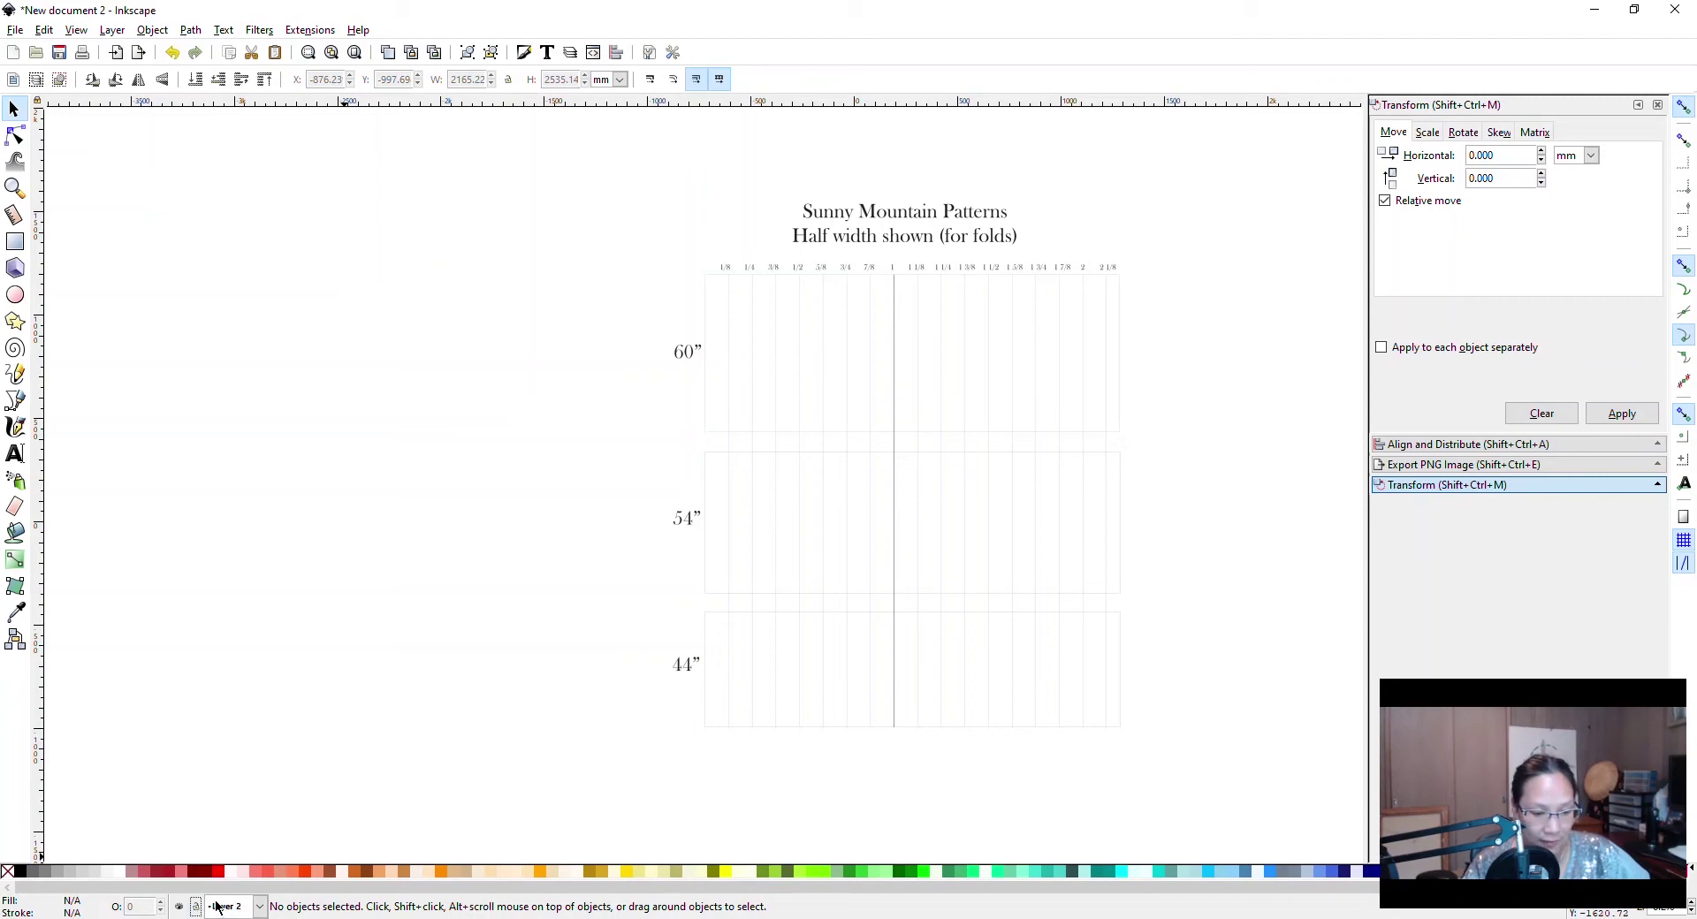
{"action": "left_click", "coordinate": [16, 32]}
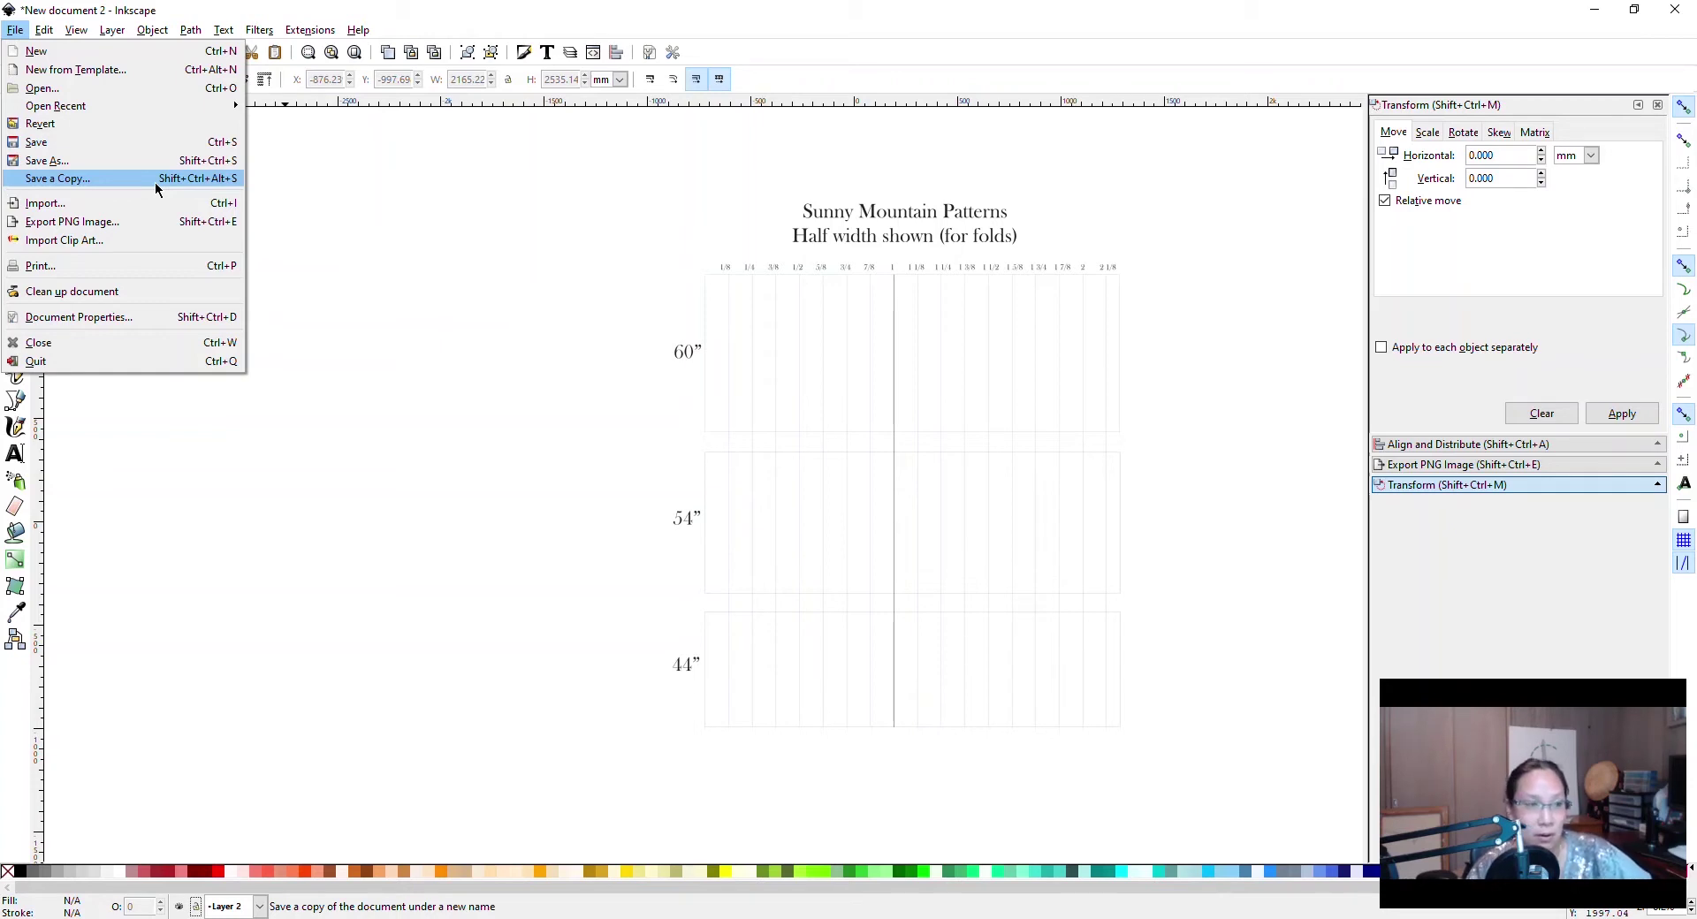
Import the A0 tangerine low waist harem pants PDF from the pants > harem pants folder.
{"action": "left_click", "coordinate": [87, 210]}
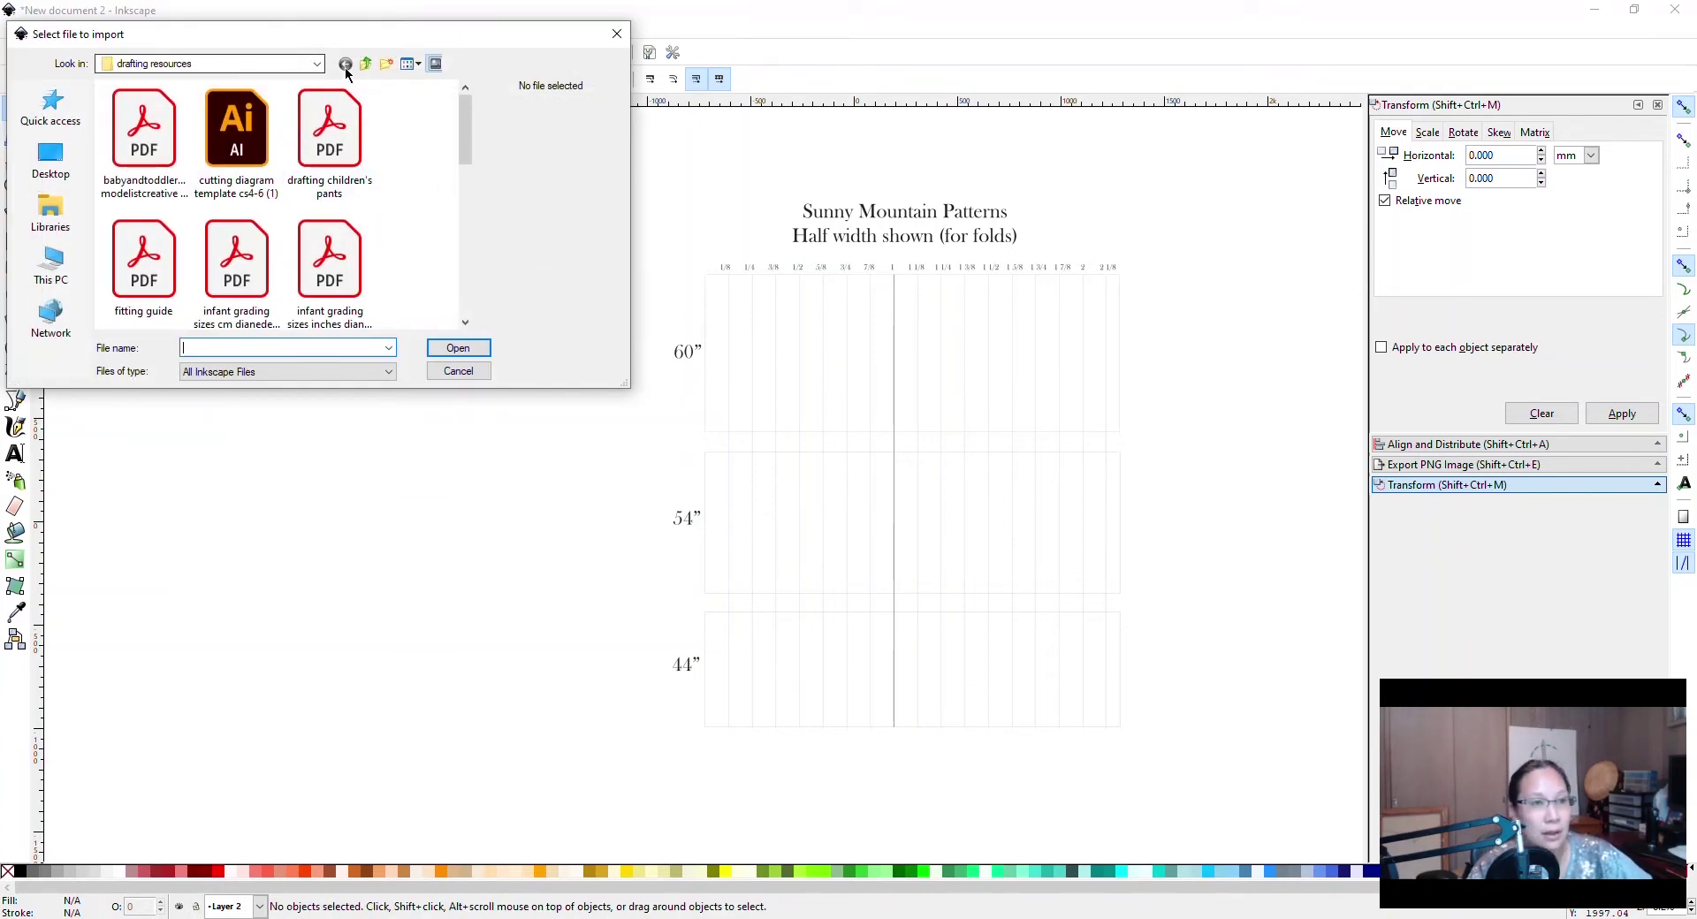
{"action": "left_click", "coordinate": [365, 63]}
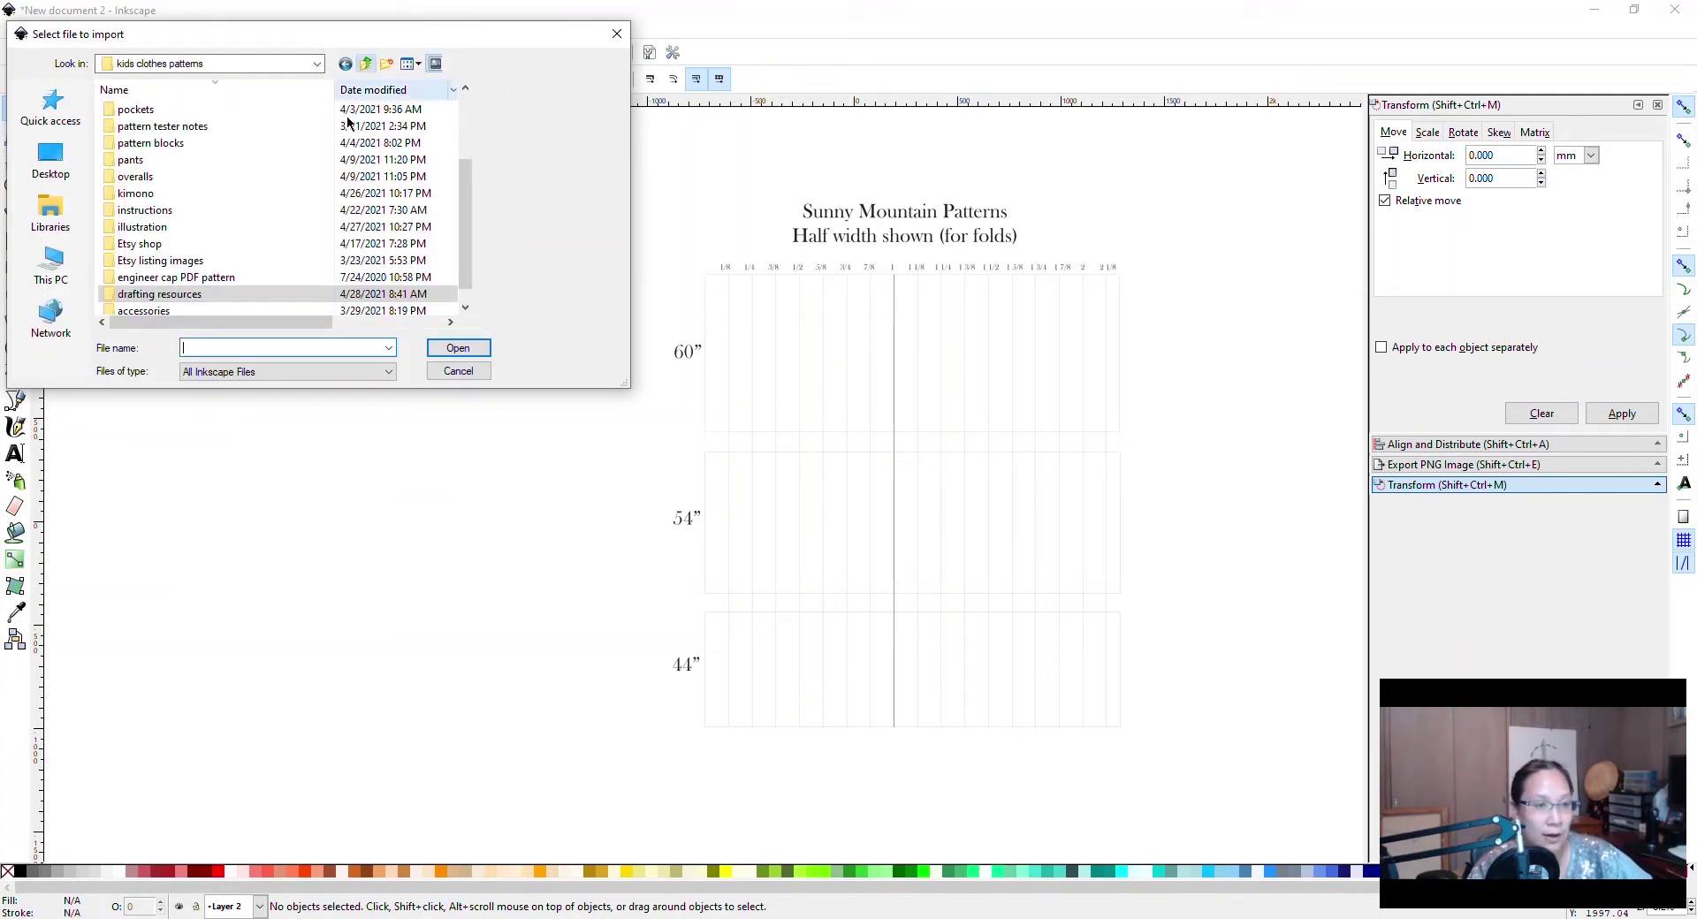
{"action": "double_click", "coordinate": [177, 160]}
{"action": "double_click", "coordinate": [147, 109]}
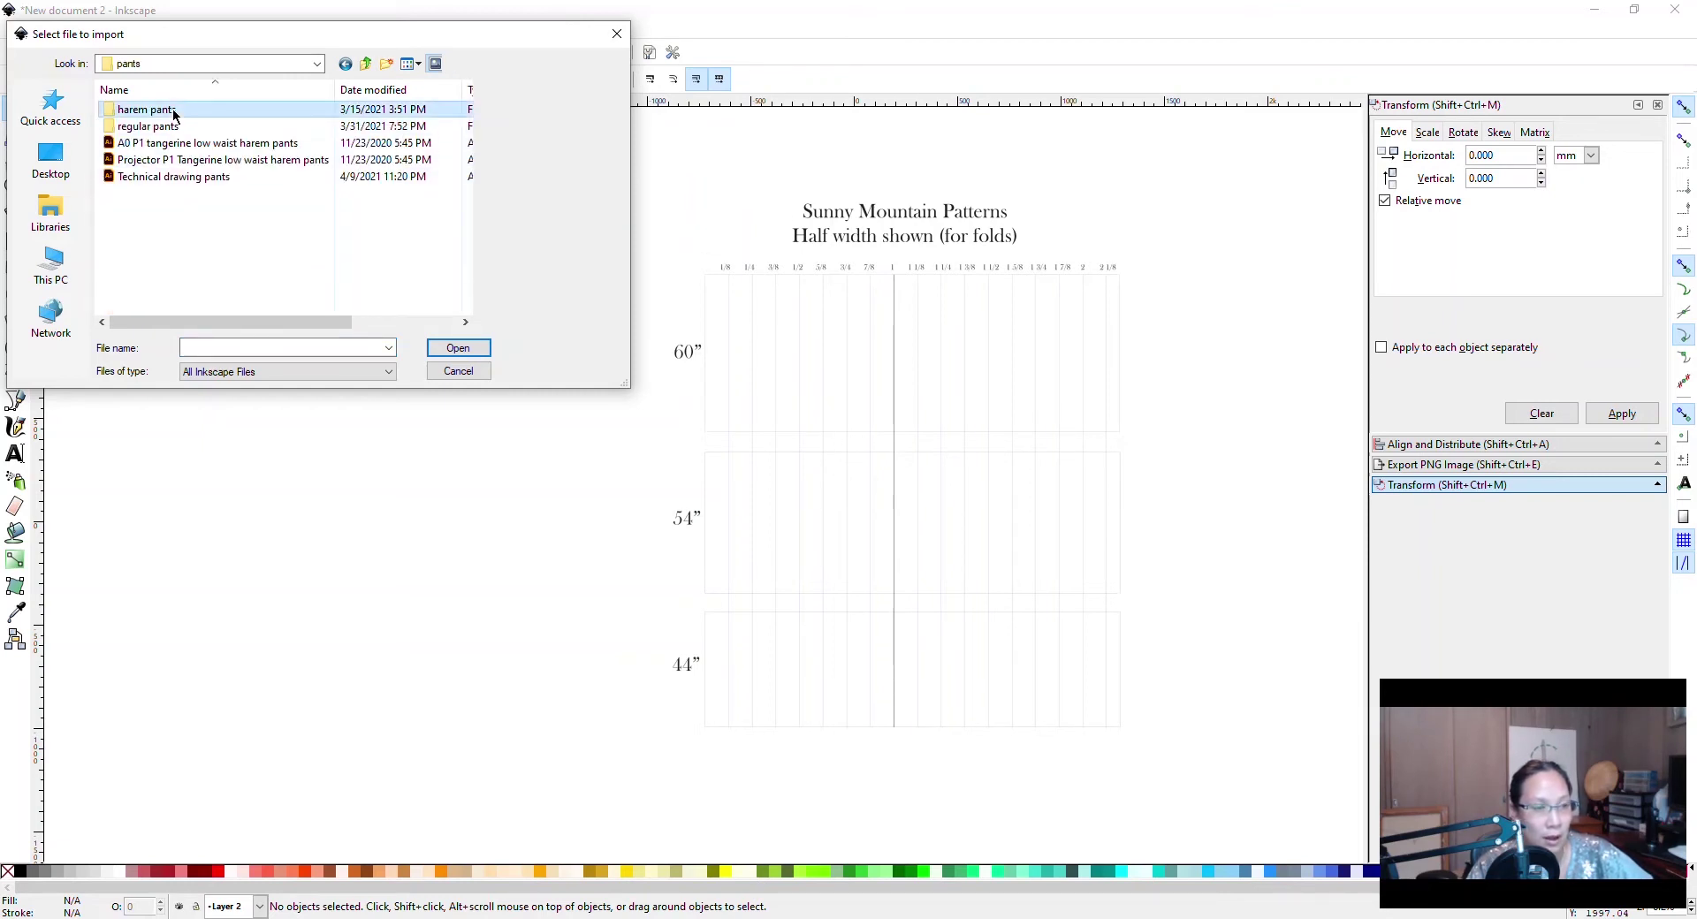
{"action": "double_click", "coordinate": [179, 110]}
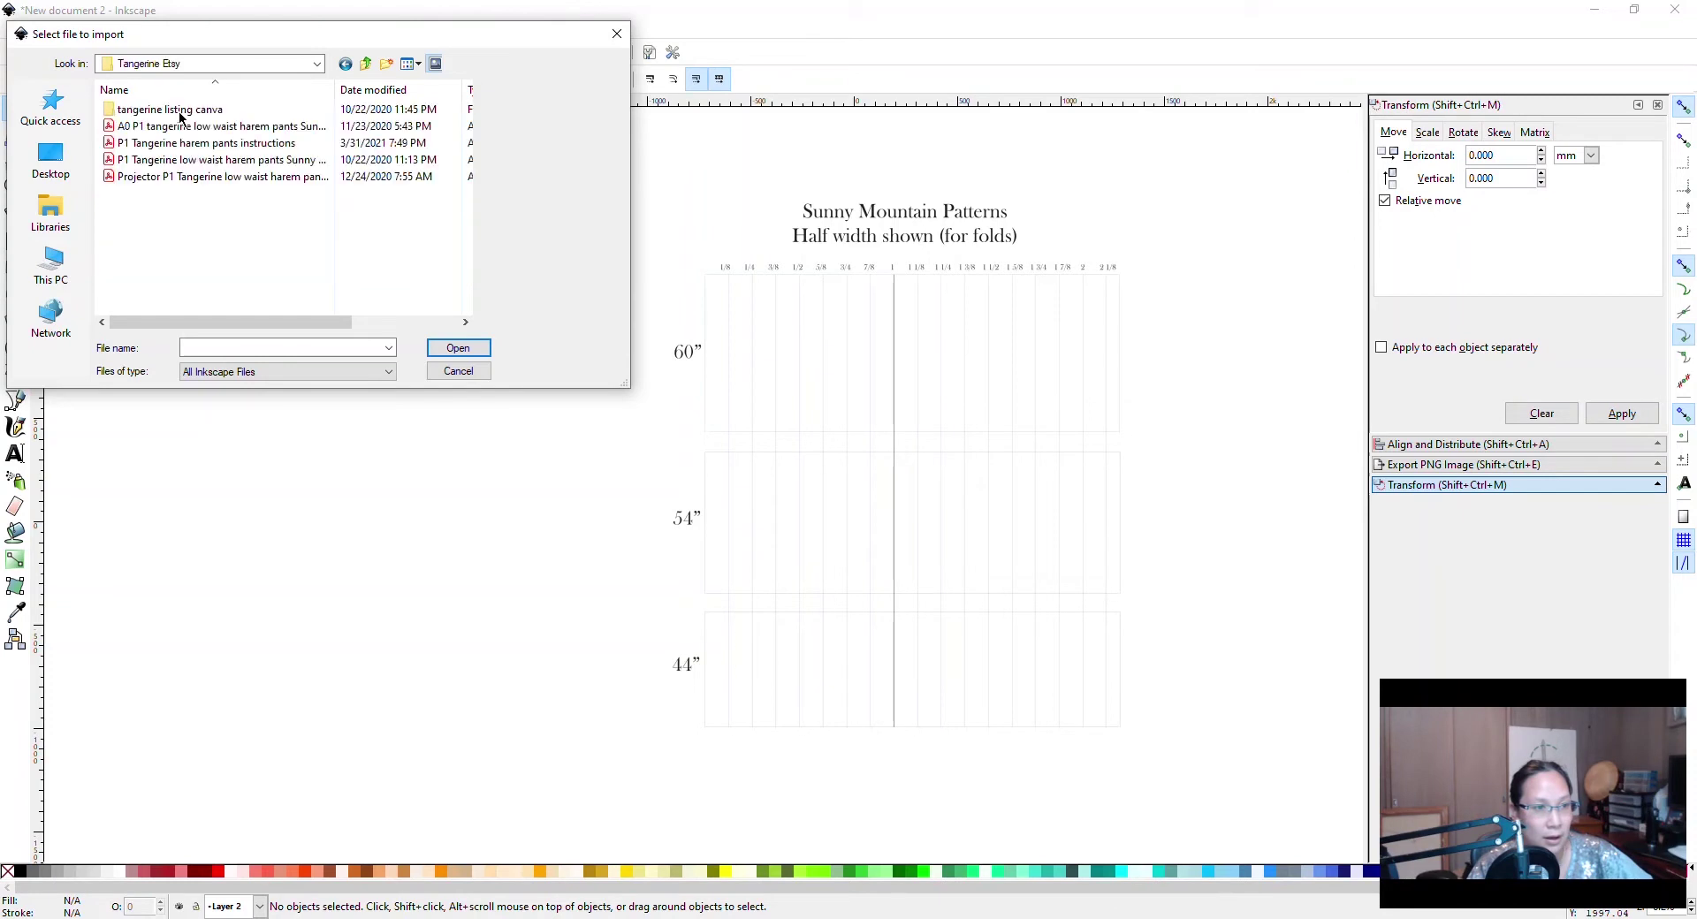
{"action": "left_click", "coordinate": [213, 131]}
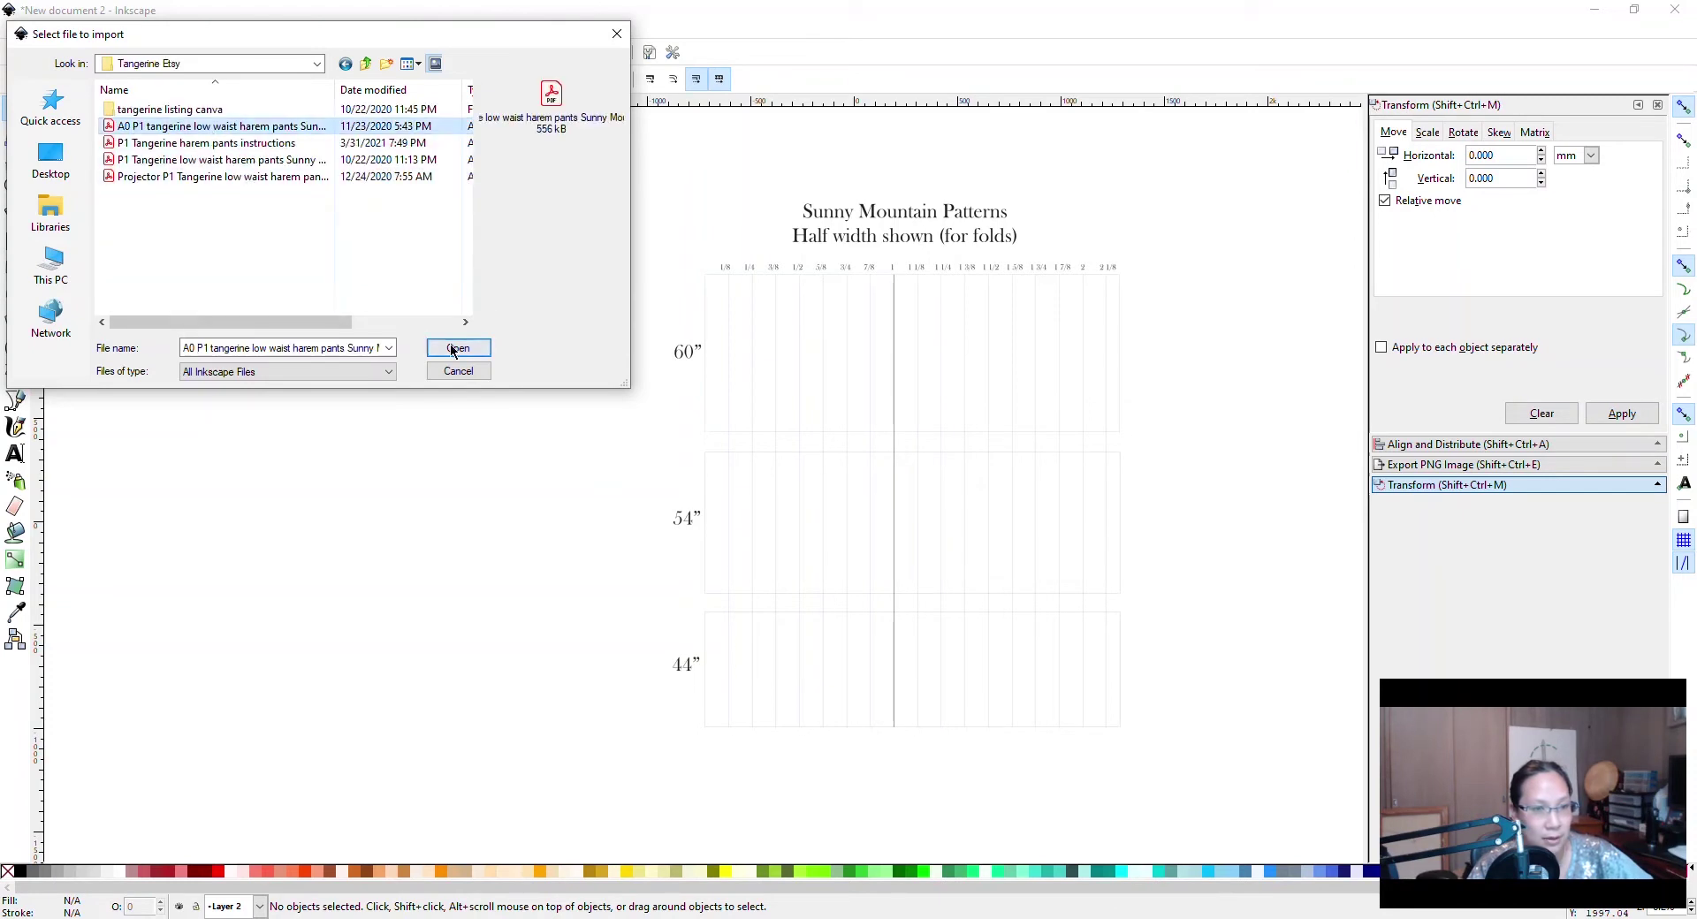
{"action": "left_click", "coordinate": [454, 347]}
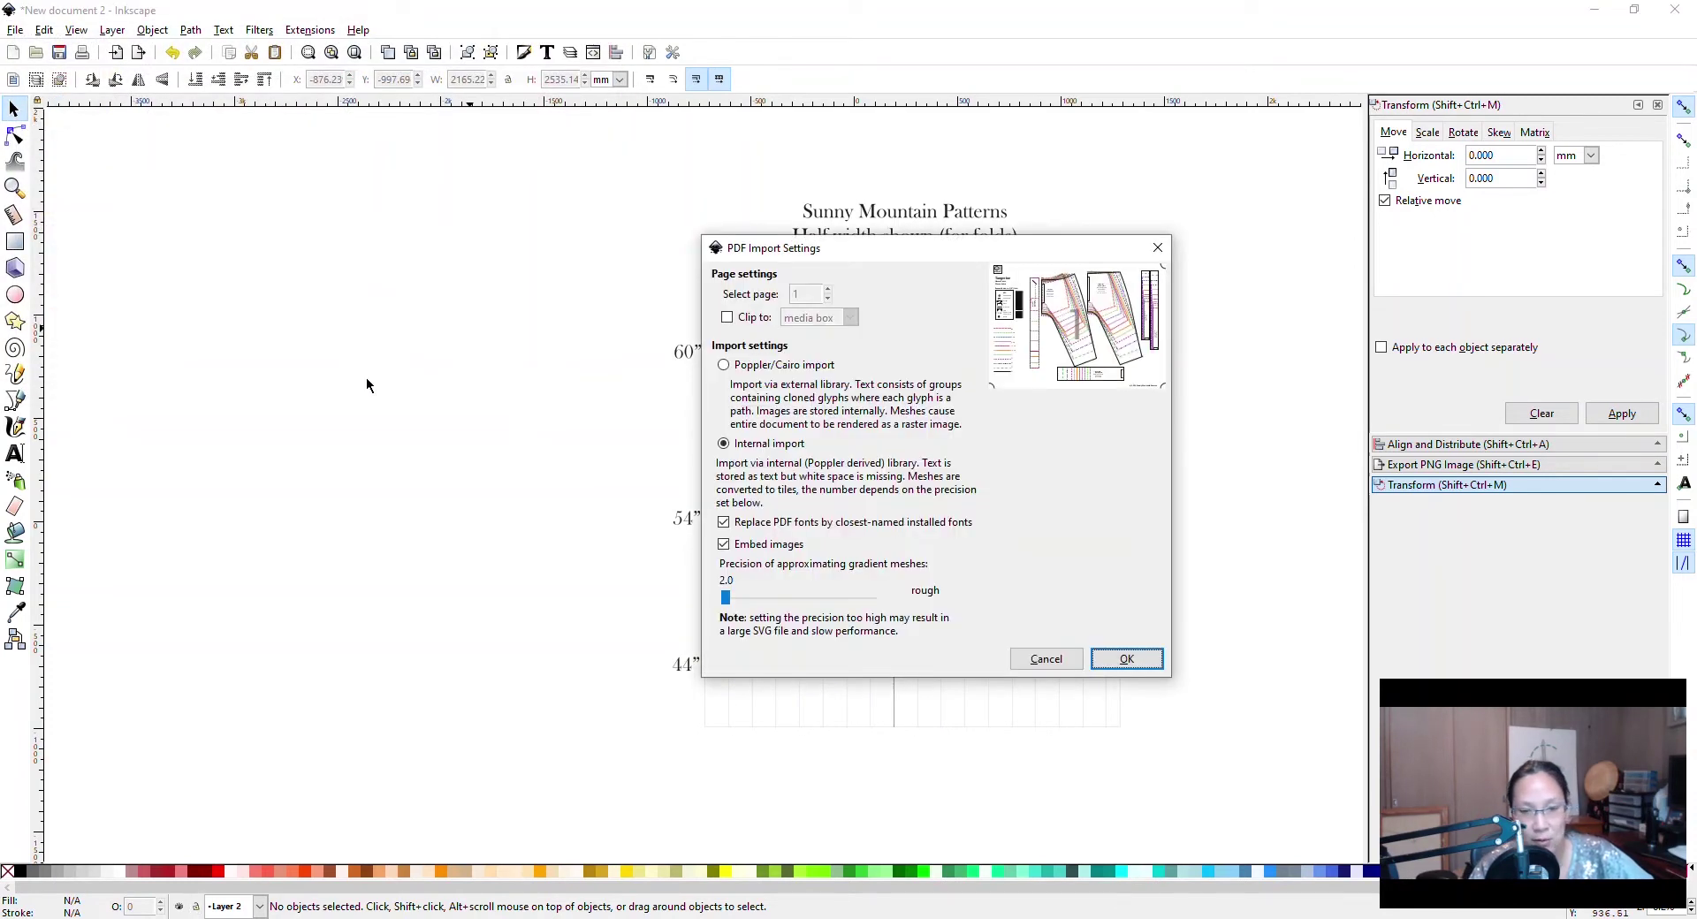
{"action": "left_click", "coordinate": [1127, 659]}
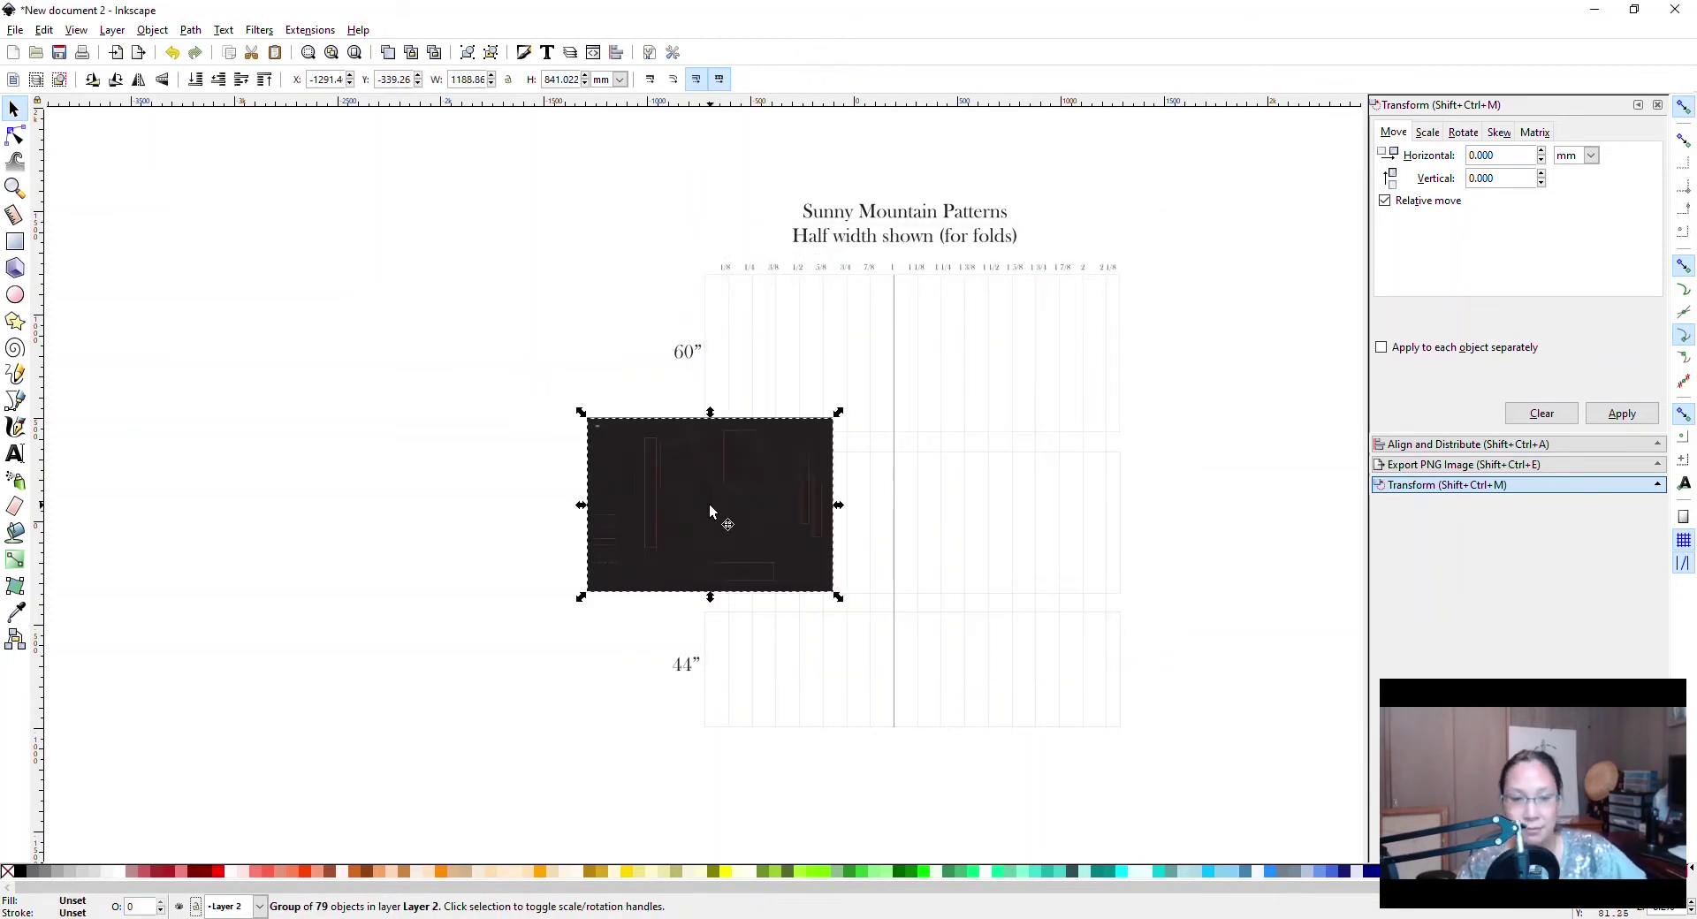
Move the imported harem pants sheet up and left, then ungroup and regroup its pieces.
{"action": "left_click_drag", "start_coordinate": [736, 495], "coordinate": [396, 394]}
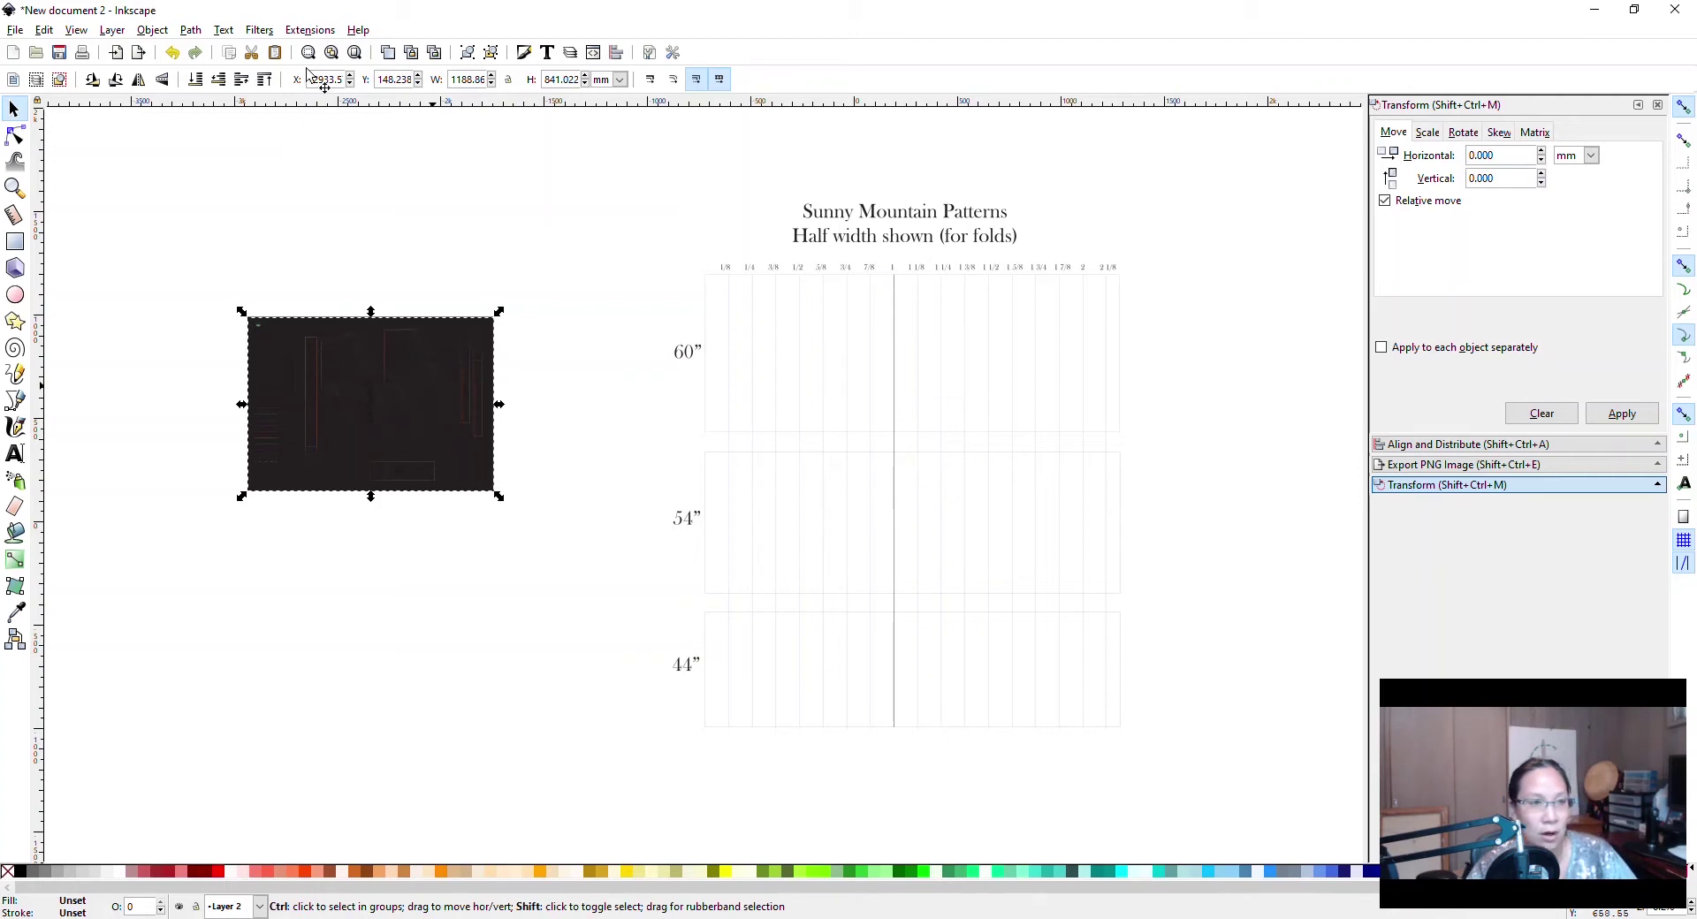
{"action": "key", "text": "ctrl+shift+g"}
{"action": "left_click", "coordinate": [152, 30]}
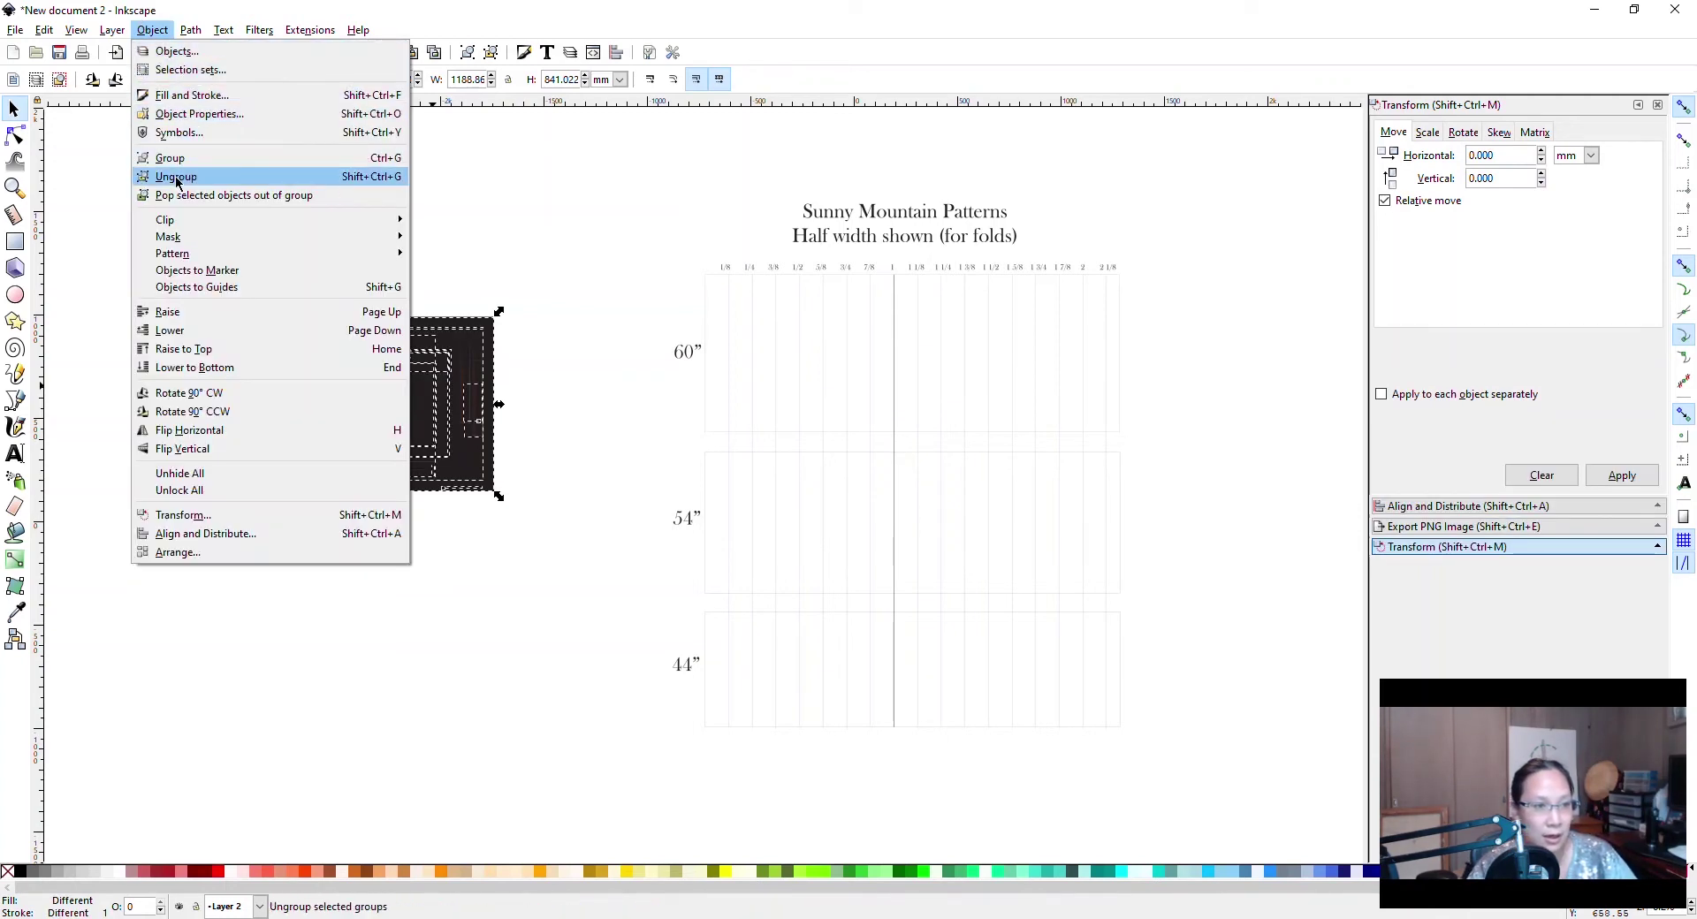
{"action": "left_click", "coordinate": [274, 178]}
{"action": "key", "text": "ctrl+g"}
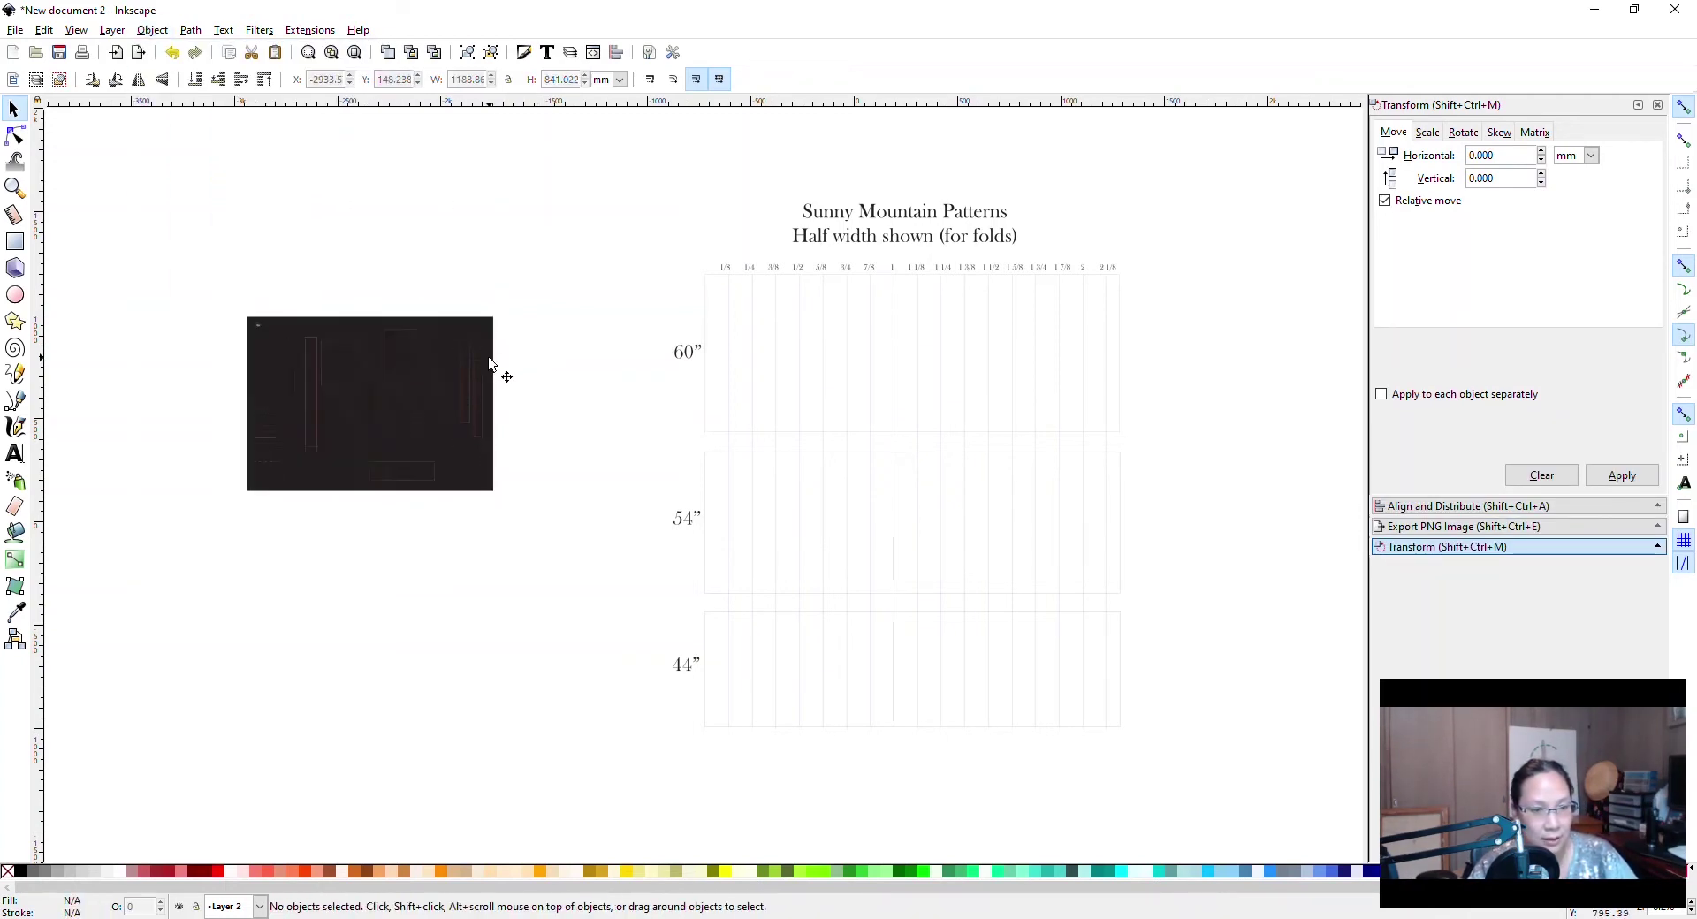
{"action": "key", "text": "ctrl+g"}
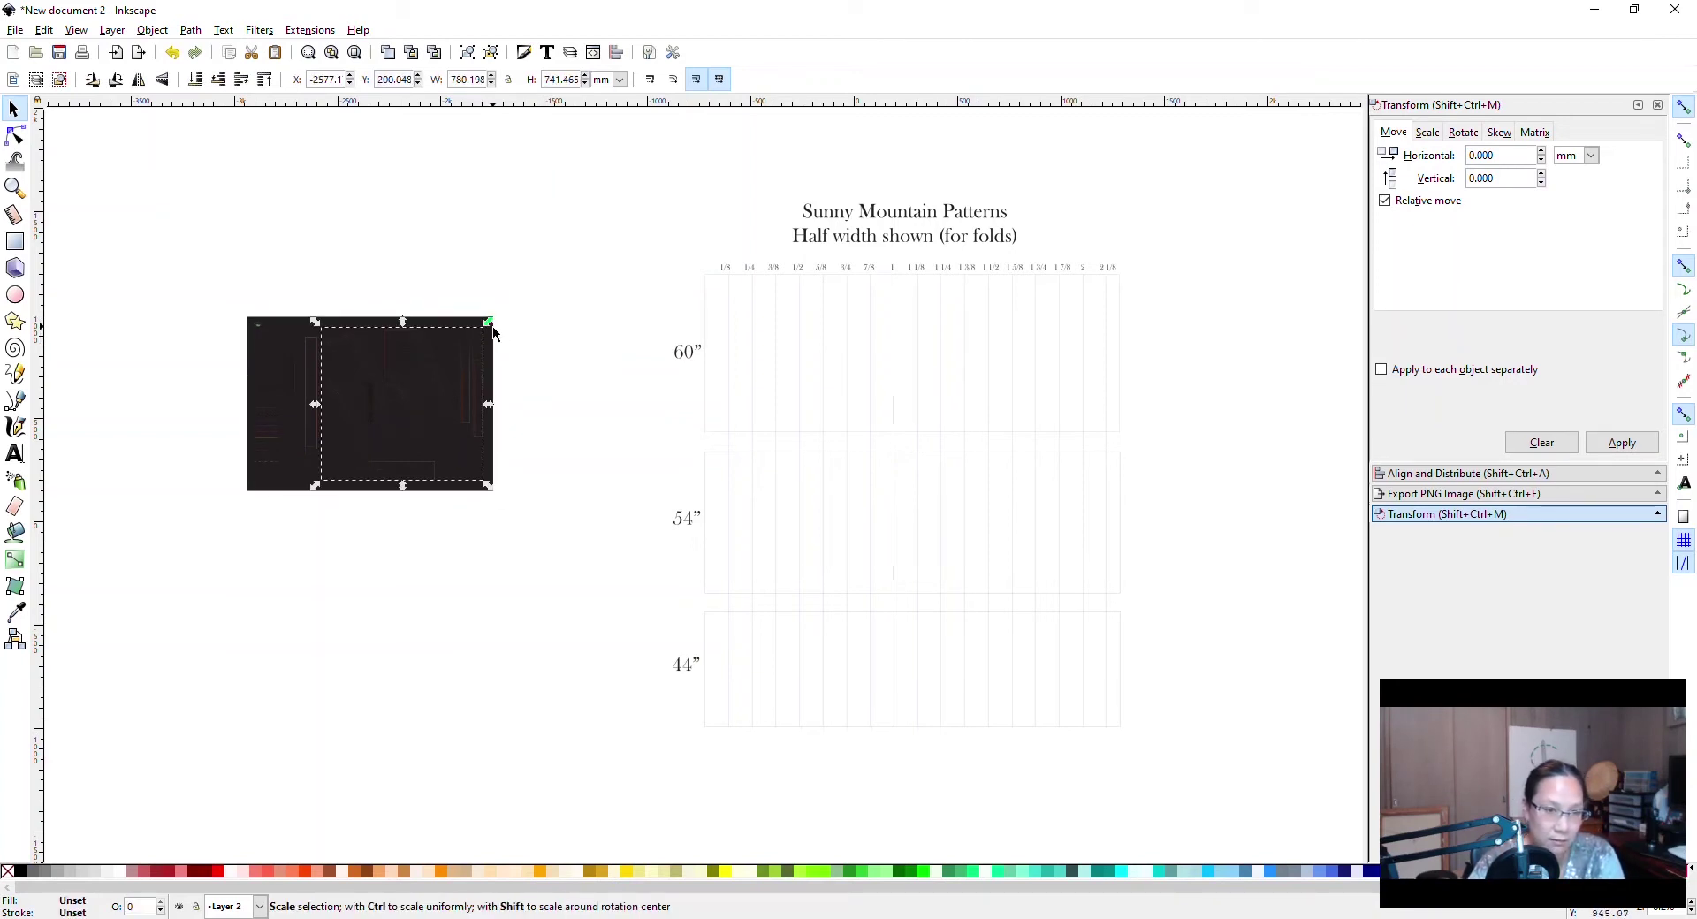
Paste a copy of the pattern pieces above the dark sheet.
{"action": "left_click", "coordinate": [517, 353]}
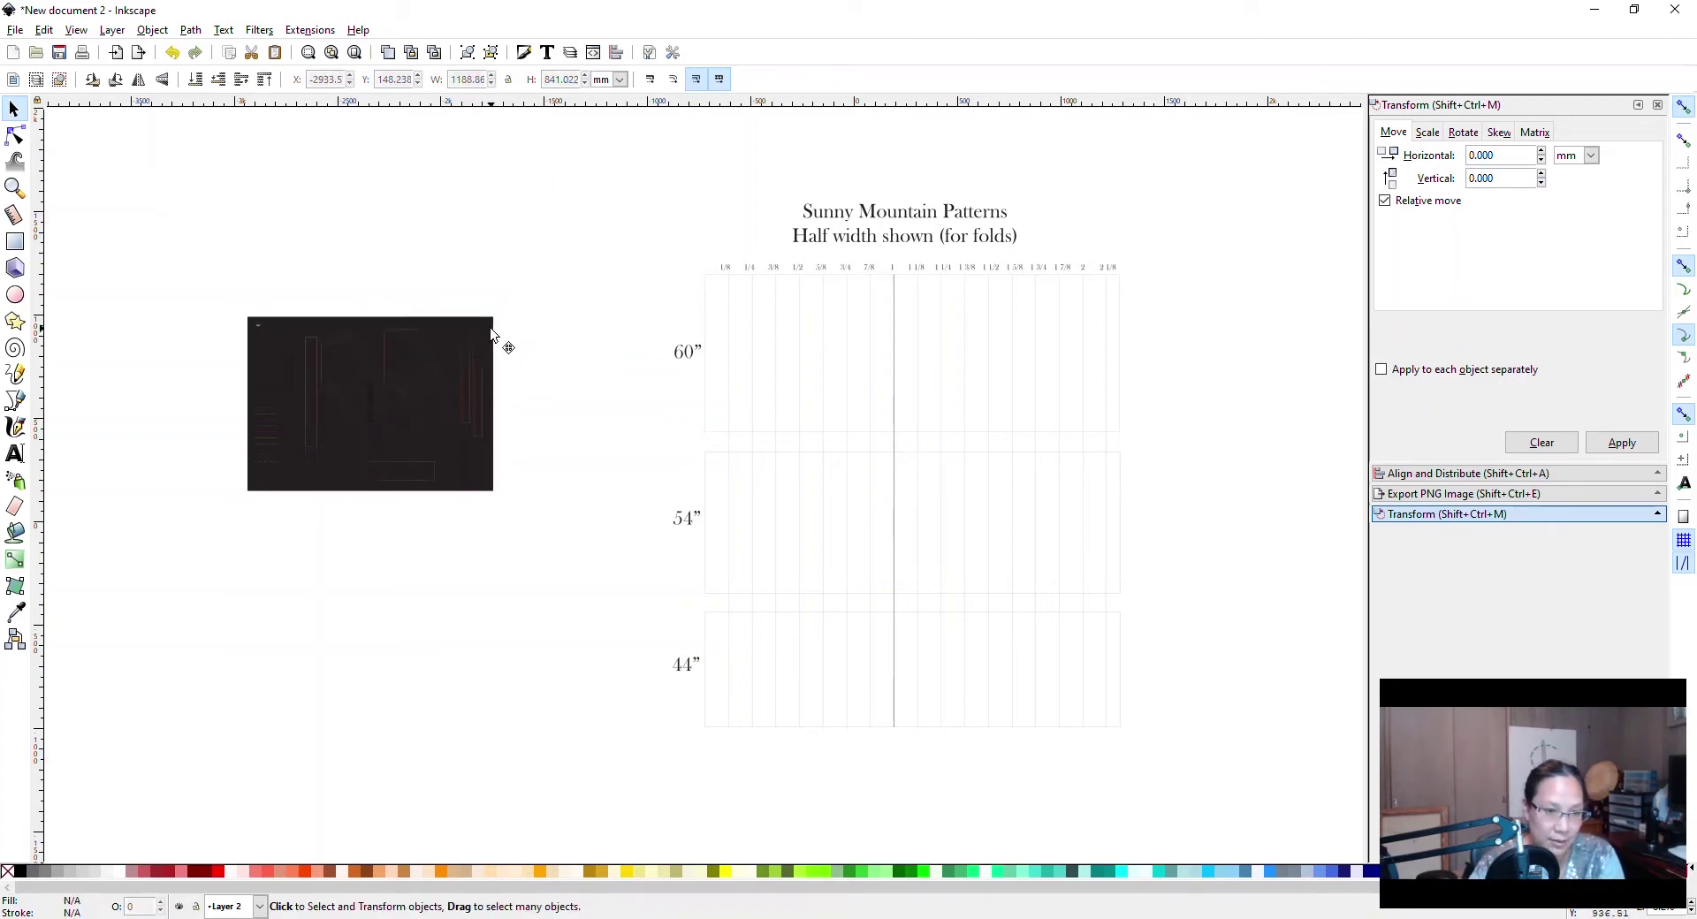
{"action": "left_click", "coordinate": [477, 333]}
{"action": "key", "text": "Escape"}
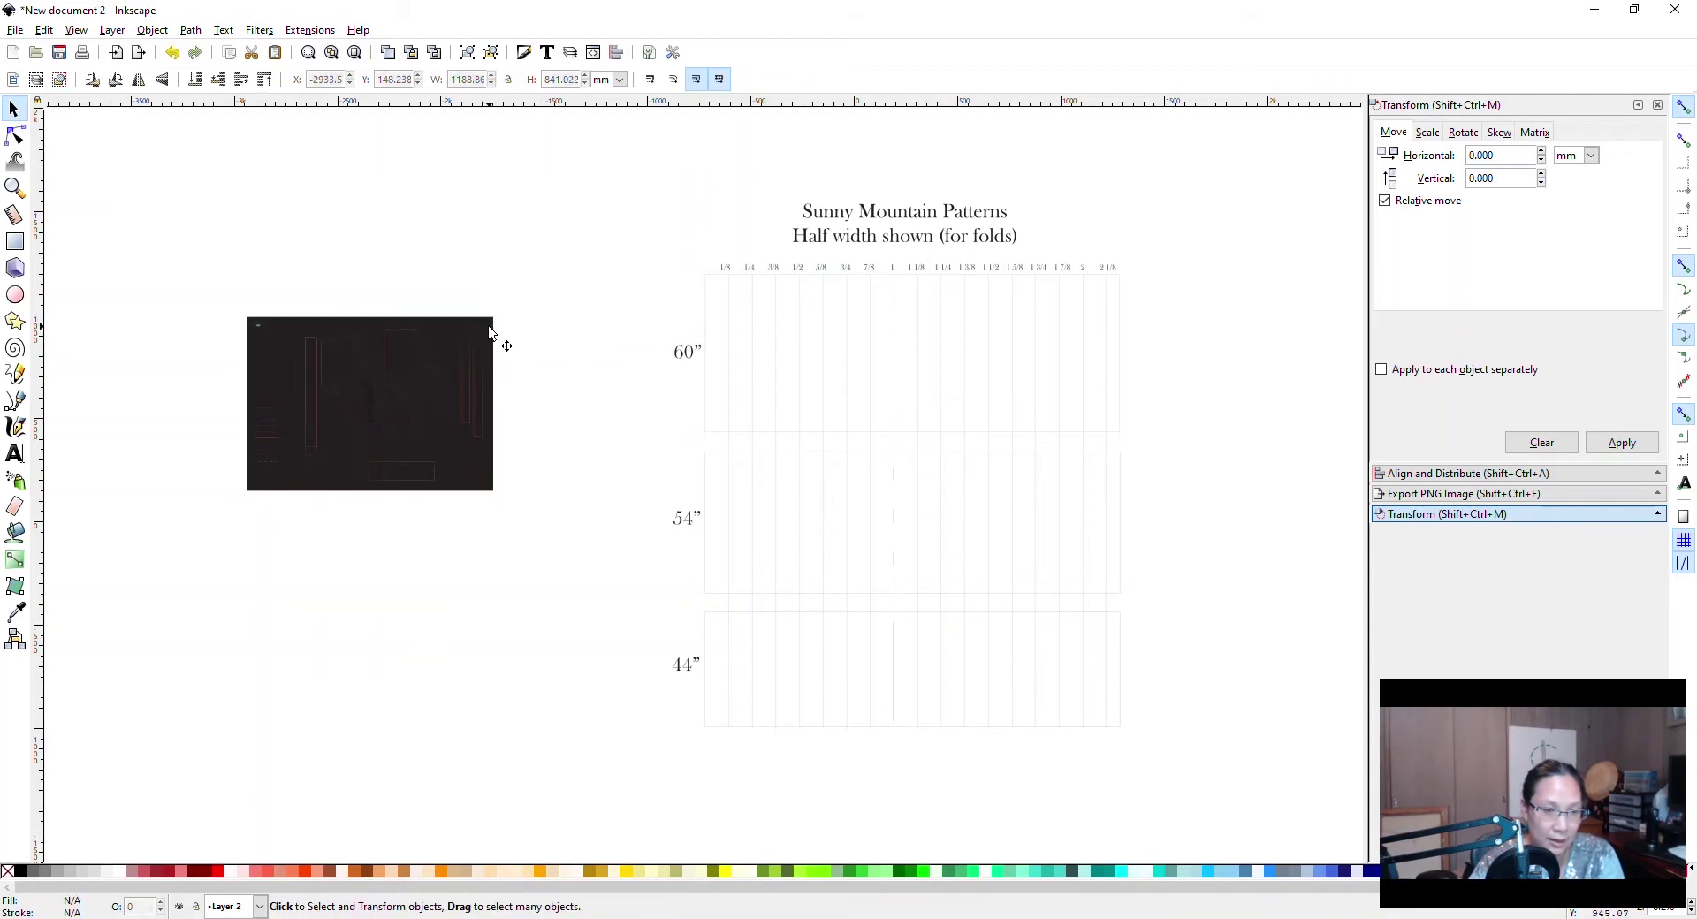
{"action": "left_click", "coordinate": [454, 342]}
{"action": "key", "text": "ctrl+v"}
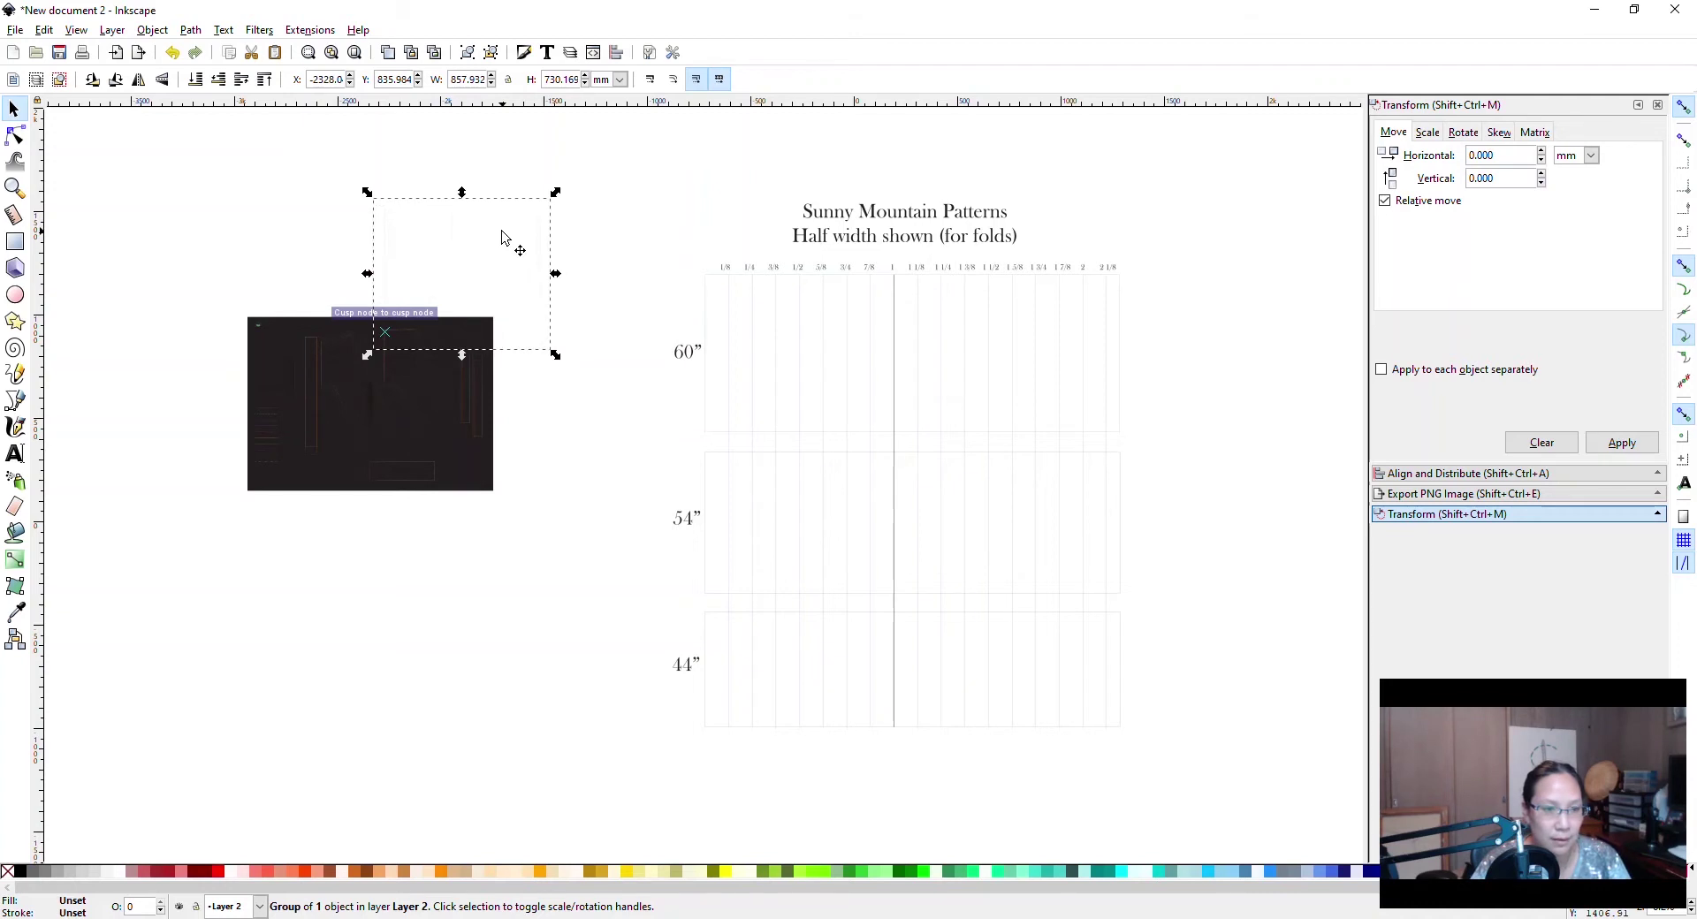
{"action": "left_click", "coordinate": [501, 231], "text": "alt"}
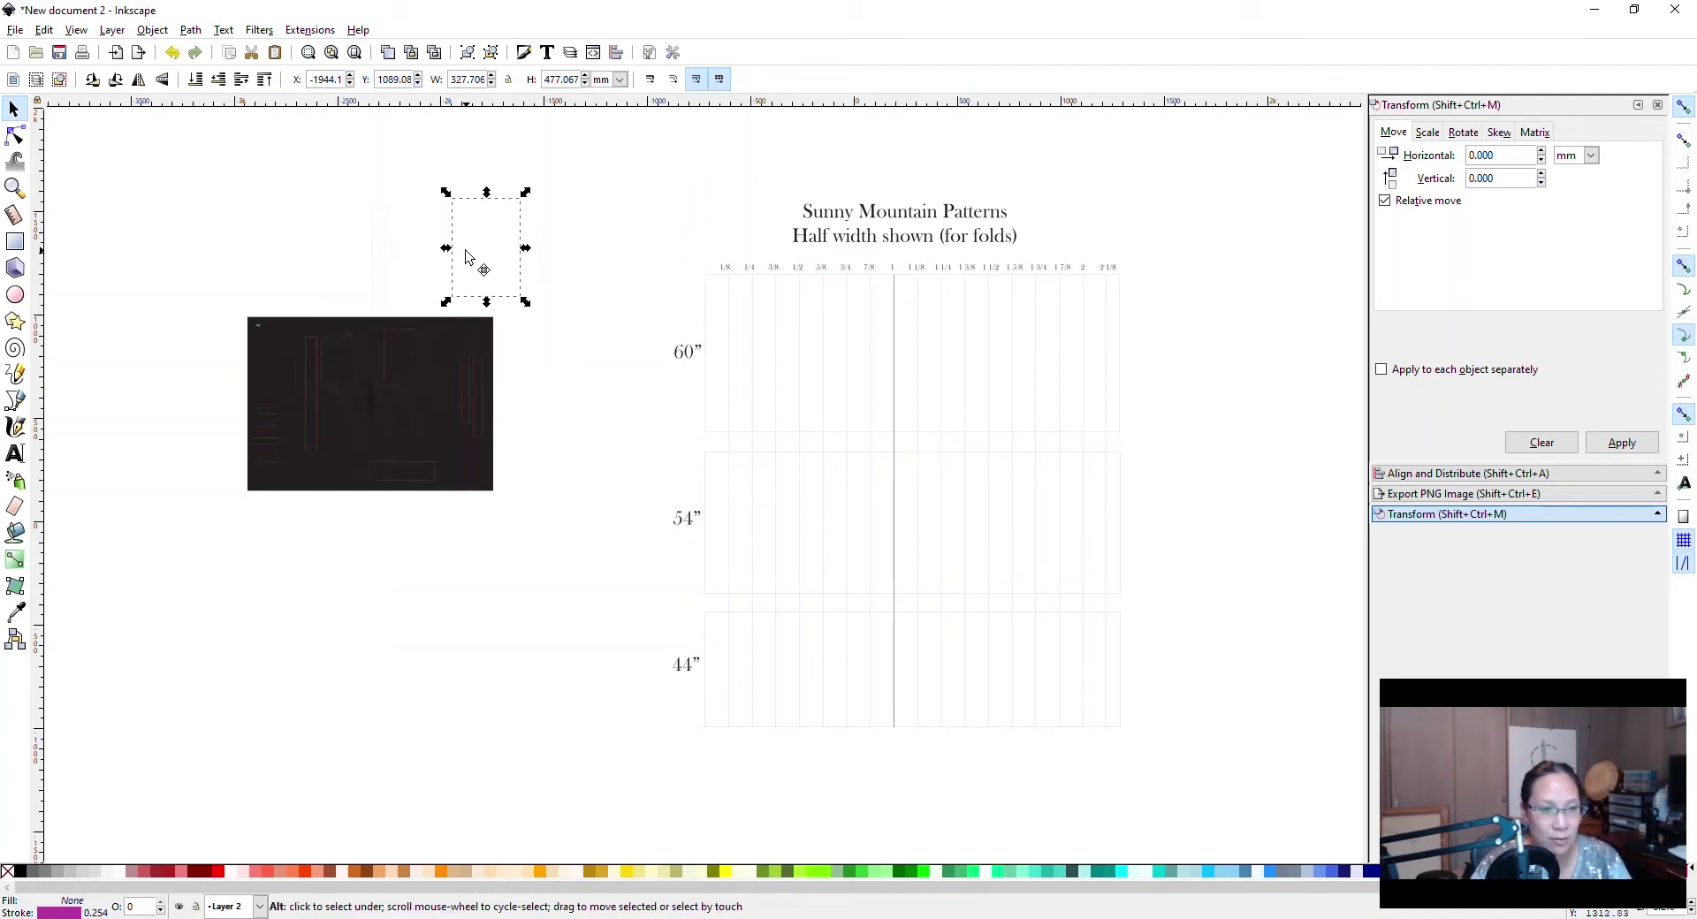
{"action": "scroll", "coordinate": [368, 434], "scroll_direction": "up", "scroll_amount": 2, "text": "ctrl"}
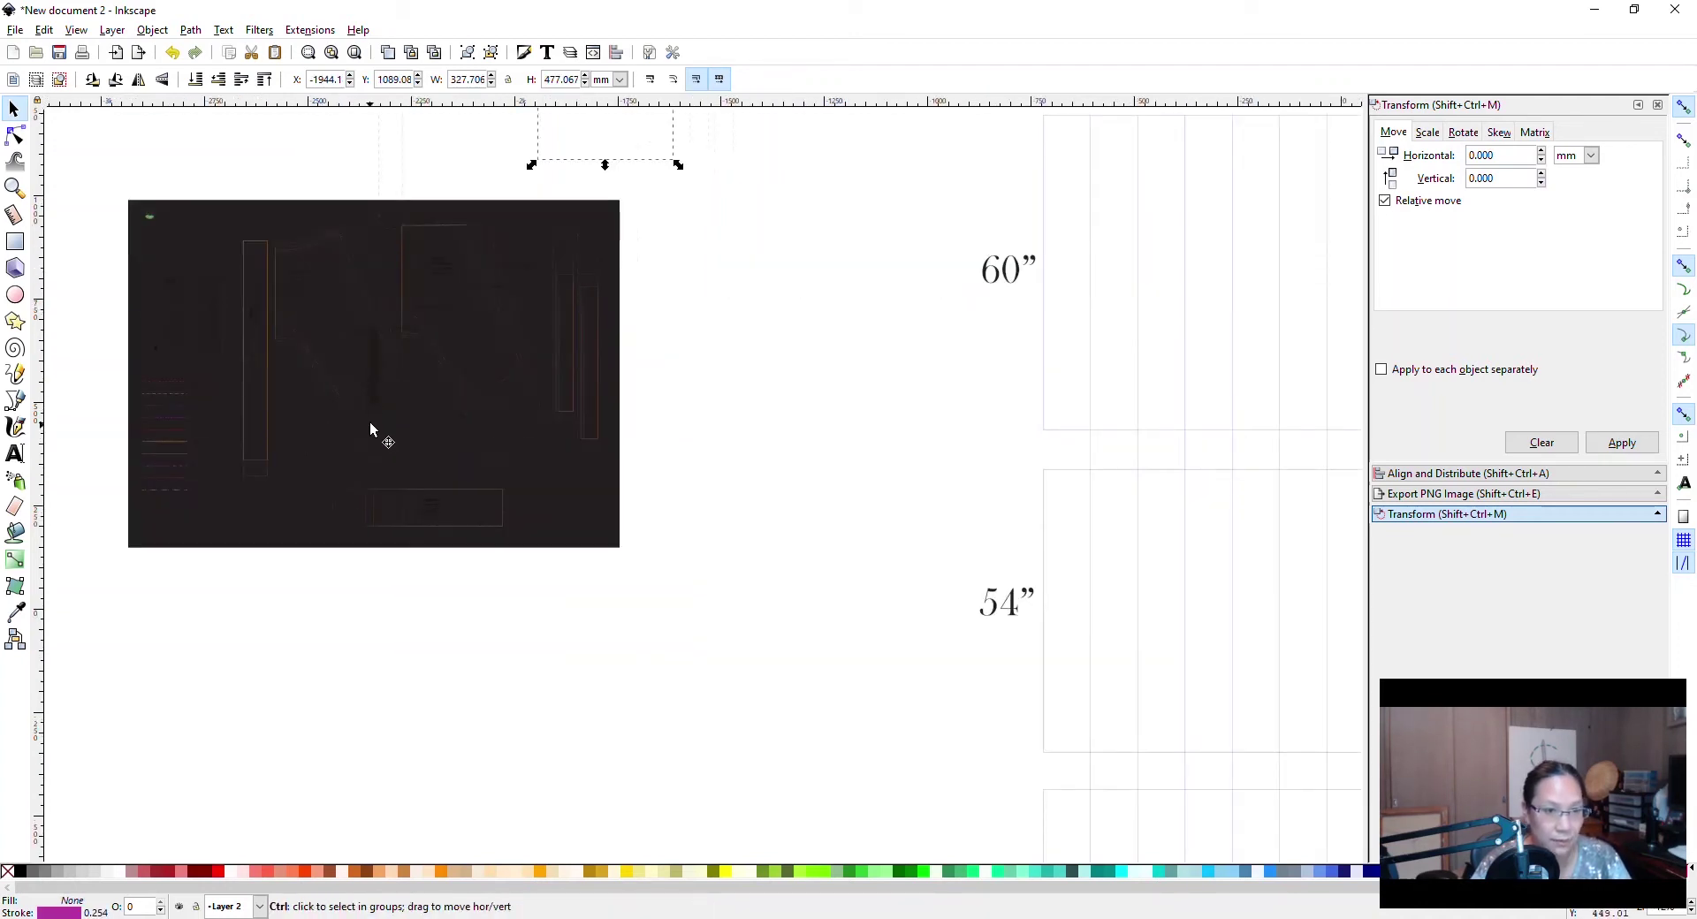
{"action": "scroll", "coordinate": [370, 428], "scroll_direction": "up", "scroll_amount": 1, "text": "ctrl"}
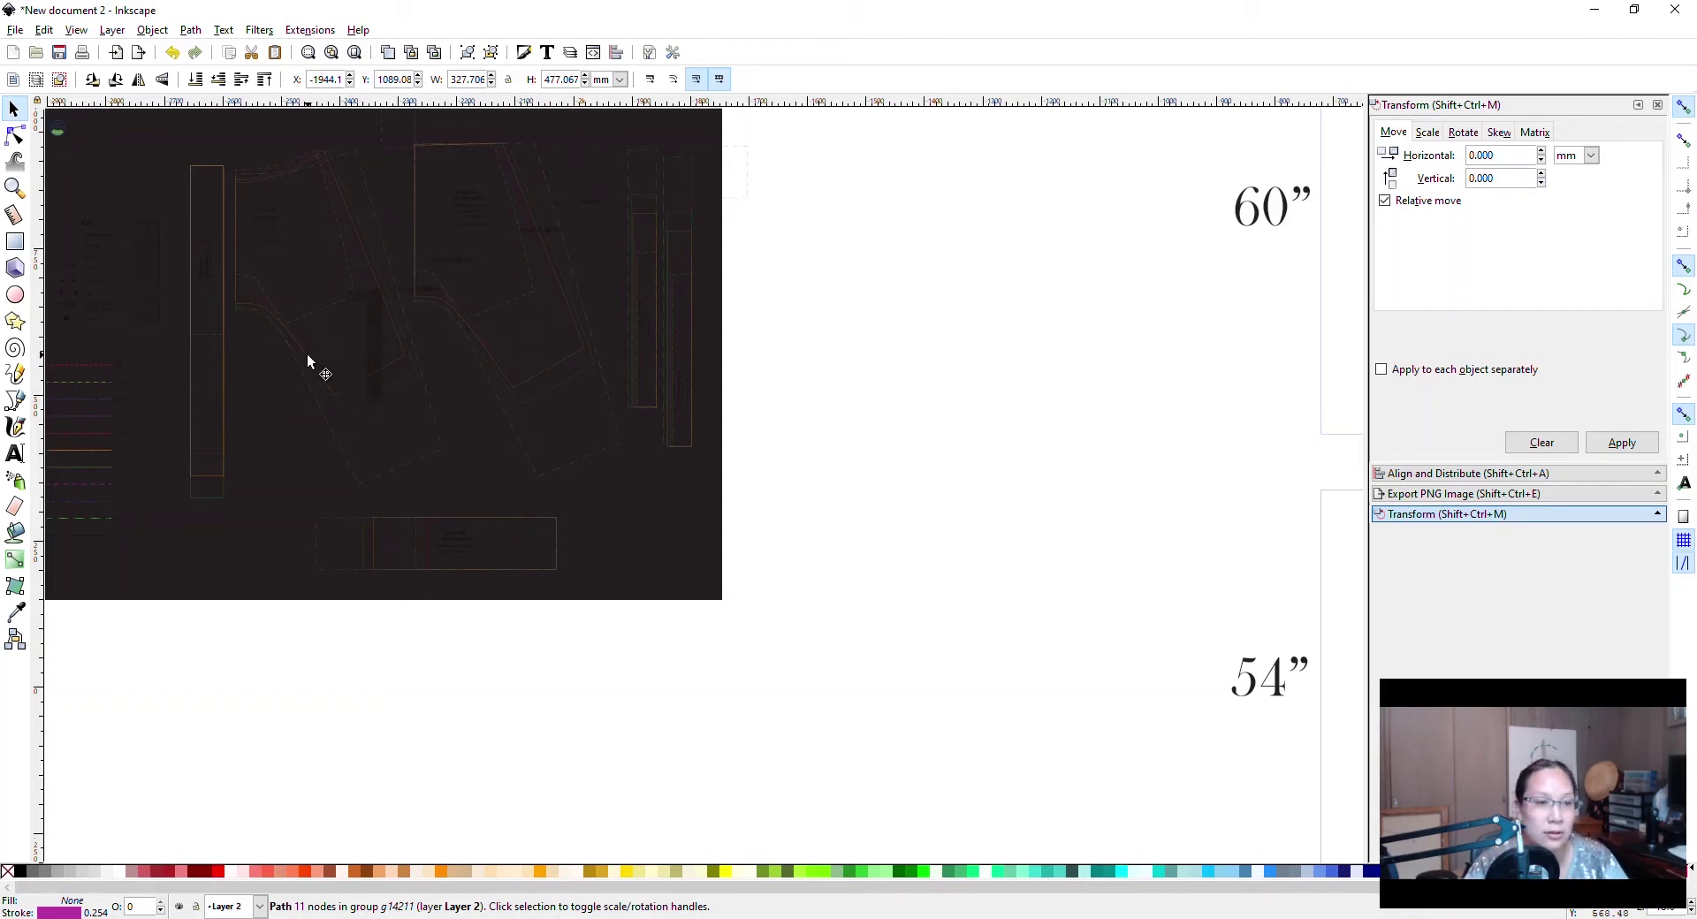
{"action": "scroll", "coordinate": [647, 371], "scroll_direction": "up", "scroll_amount": 10}
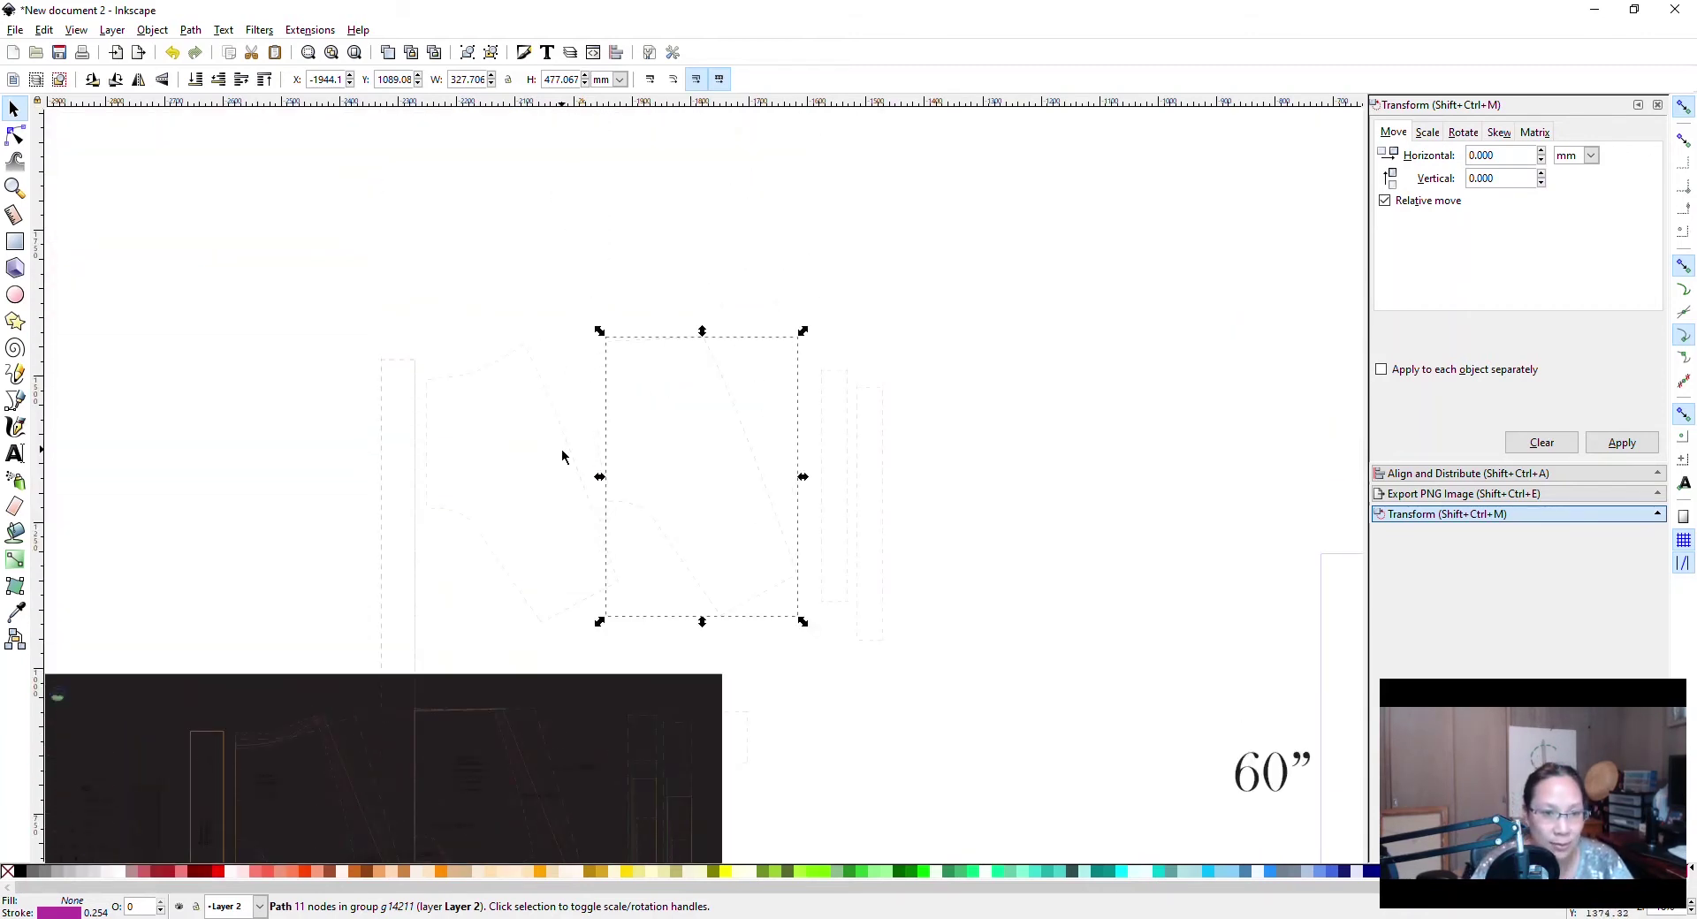
Drag the pasted pattern group over to sit beside the 60" width row.
{"action": "left_click", "coordinate": [563, 442]}
{"action": "scroll", "coordinate": [469, 442], "scroll_direction": "up", "scroll_amount": 3}
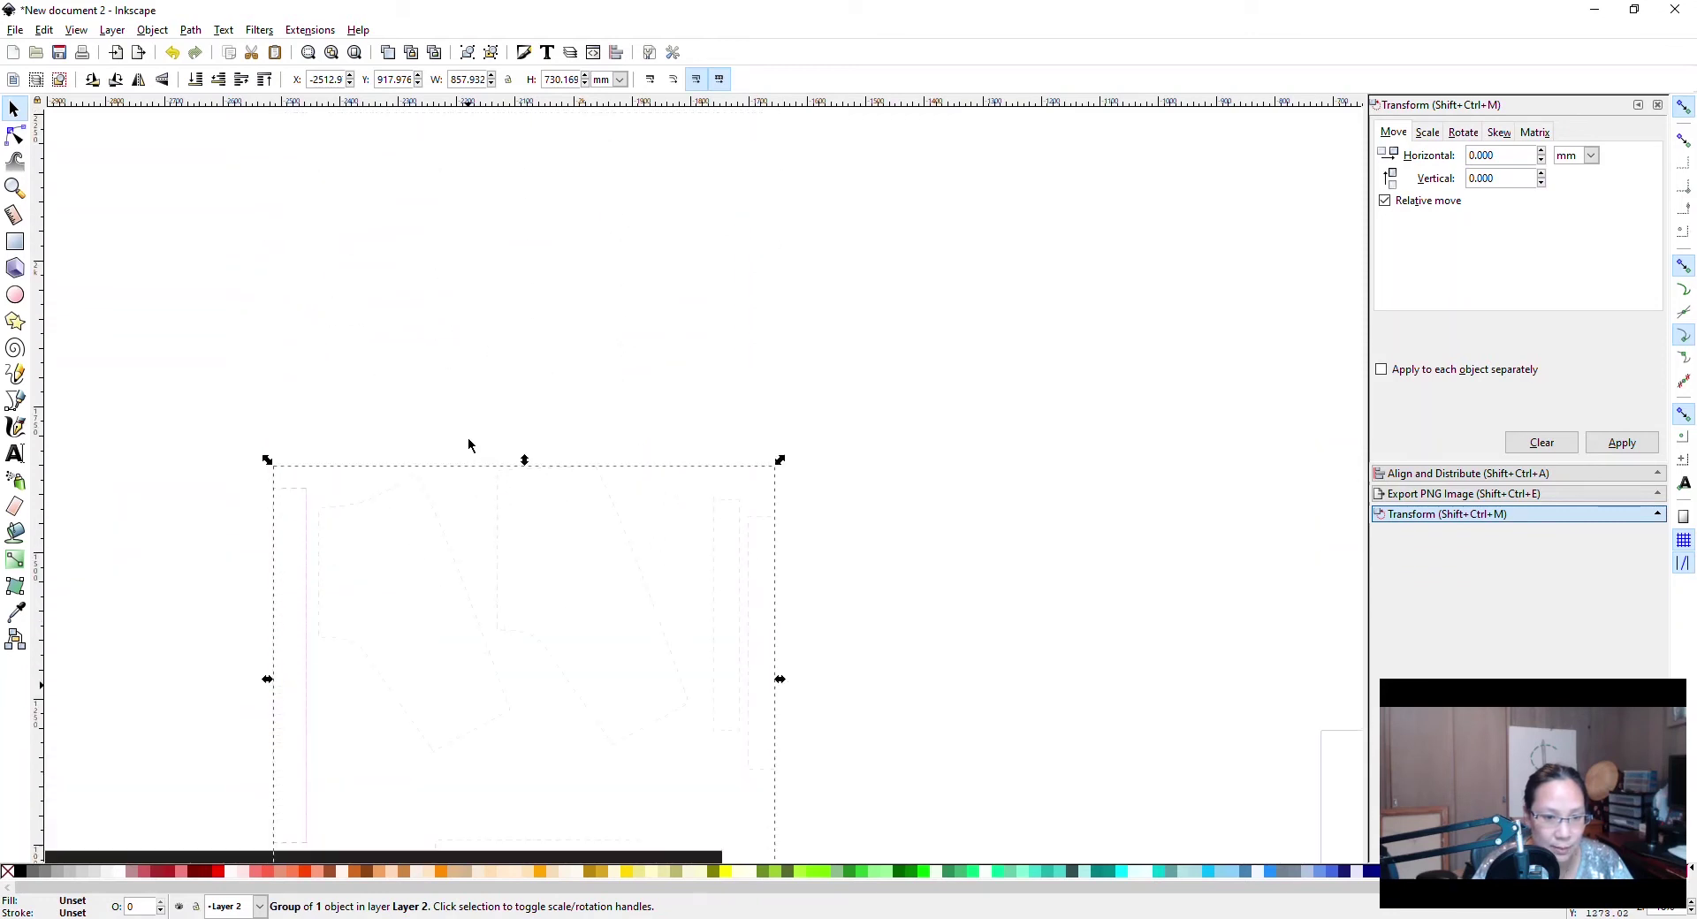
{"action": "scroll", "coordinate": [521, 428], "scroll_direction": "down", "scroll_amount": 4}
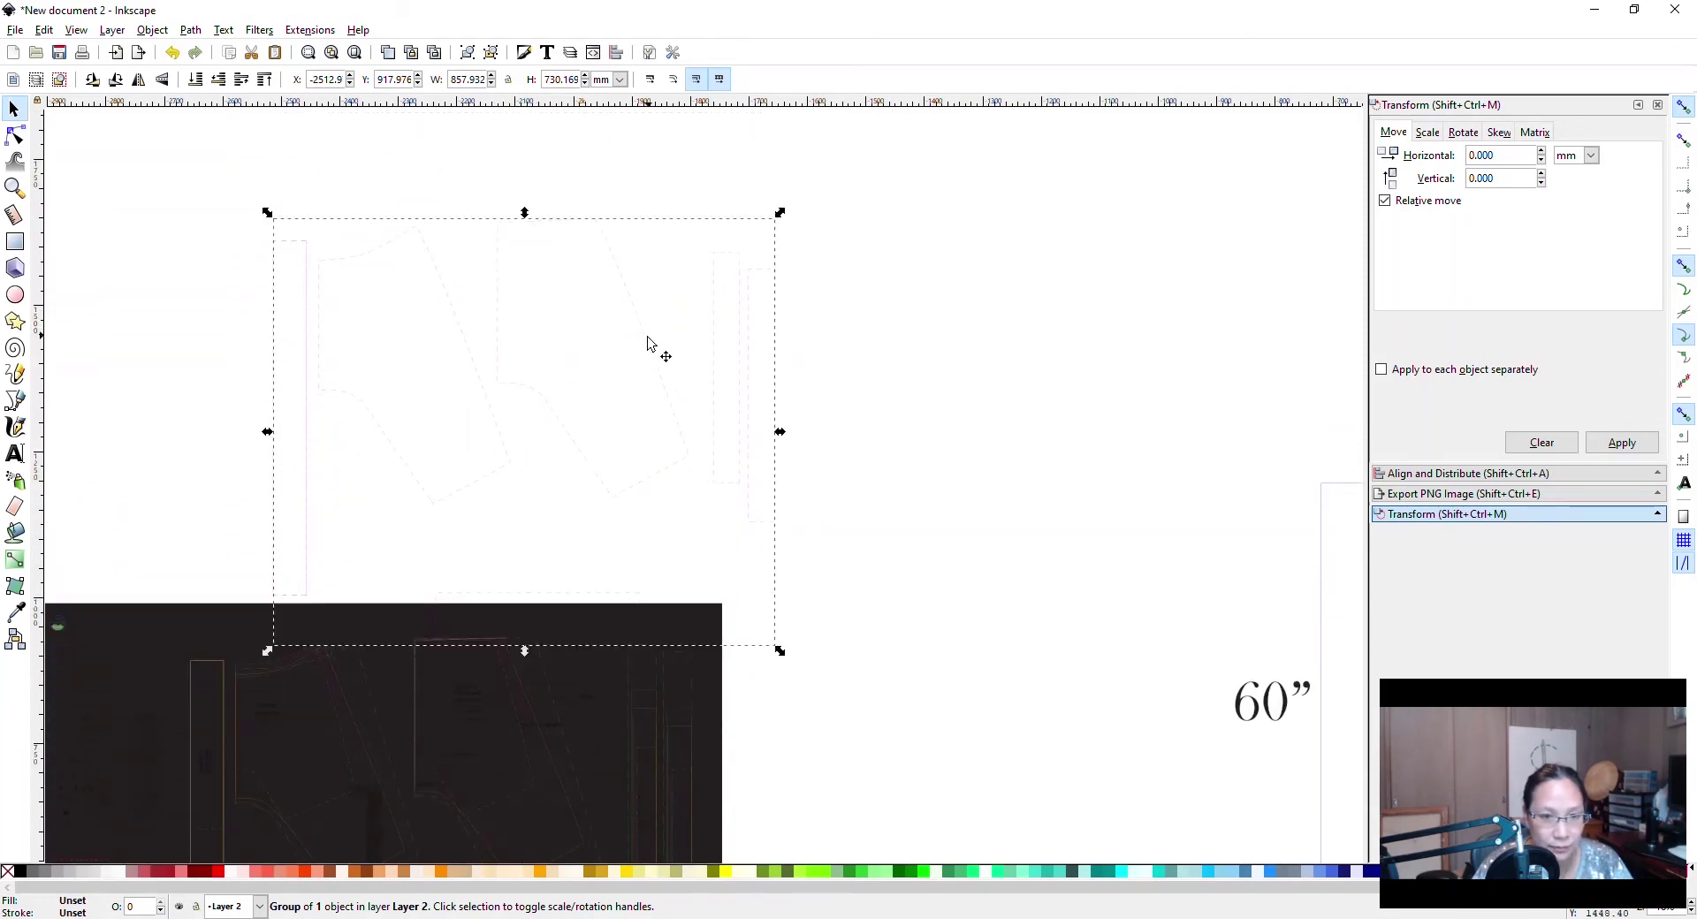
{"action": "left_click_drag", "start_coordinate": [648, 346], "coordinate": [1265, 536]}
{"action": "scroll", "coordinate": [1185, 549], "scroll_direction": "down", "scroll_amount": 5}
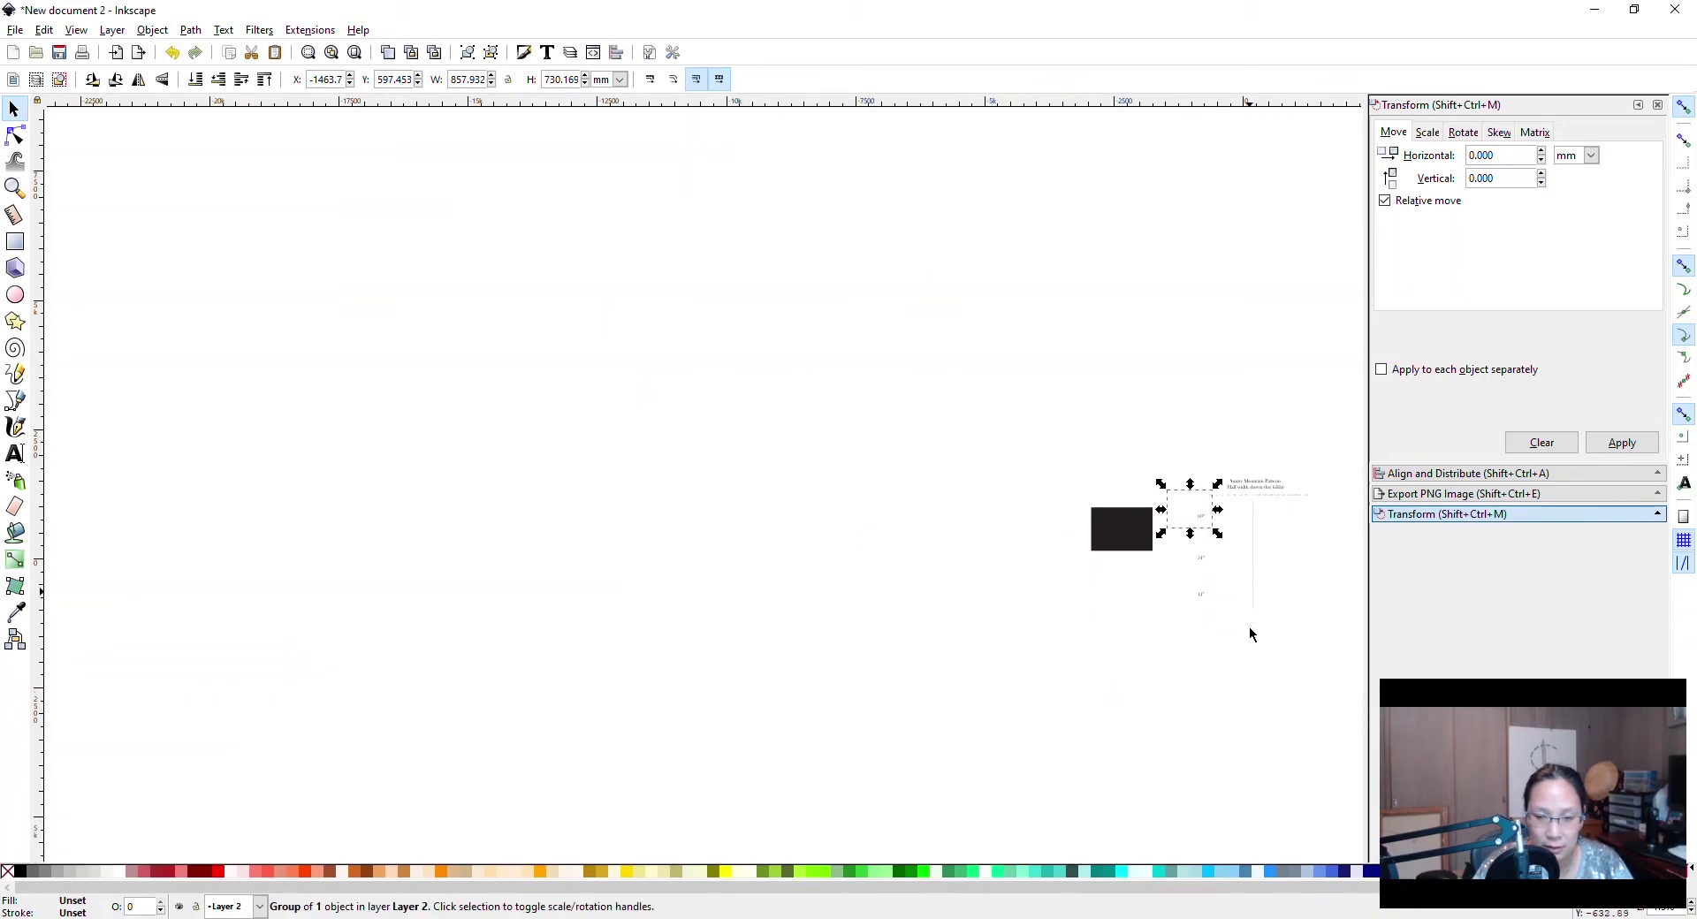
{"action": "key", "text": "alt"}
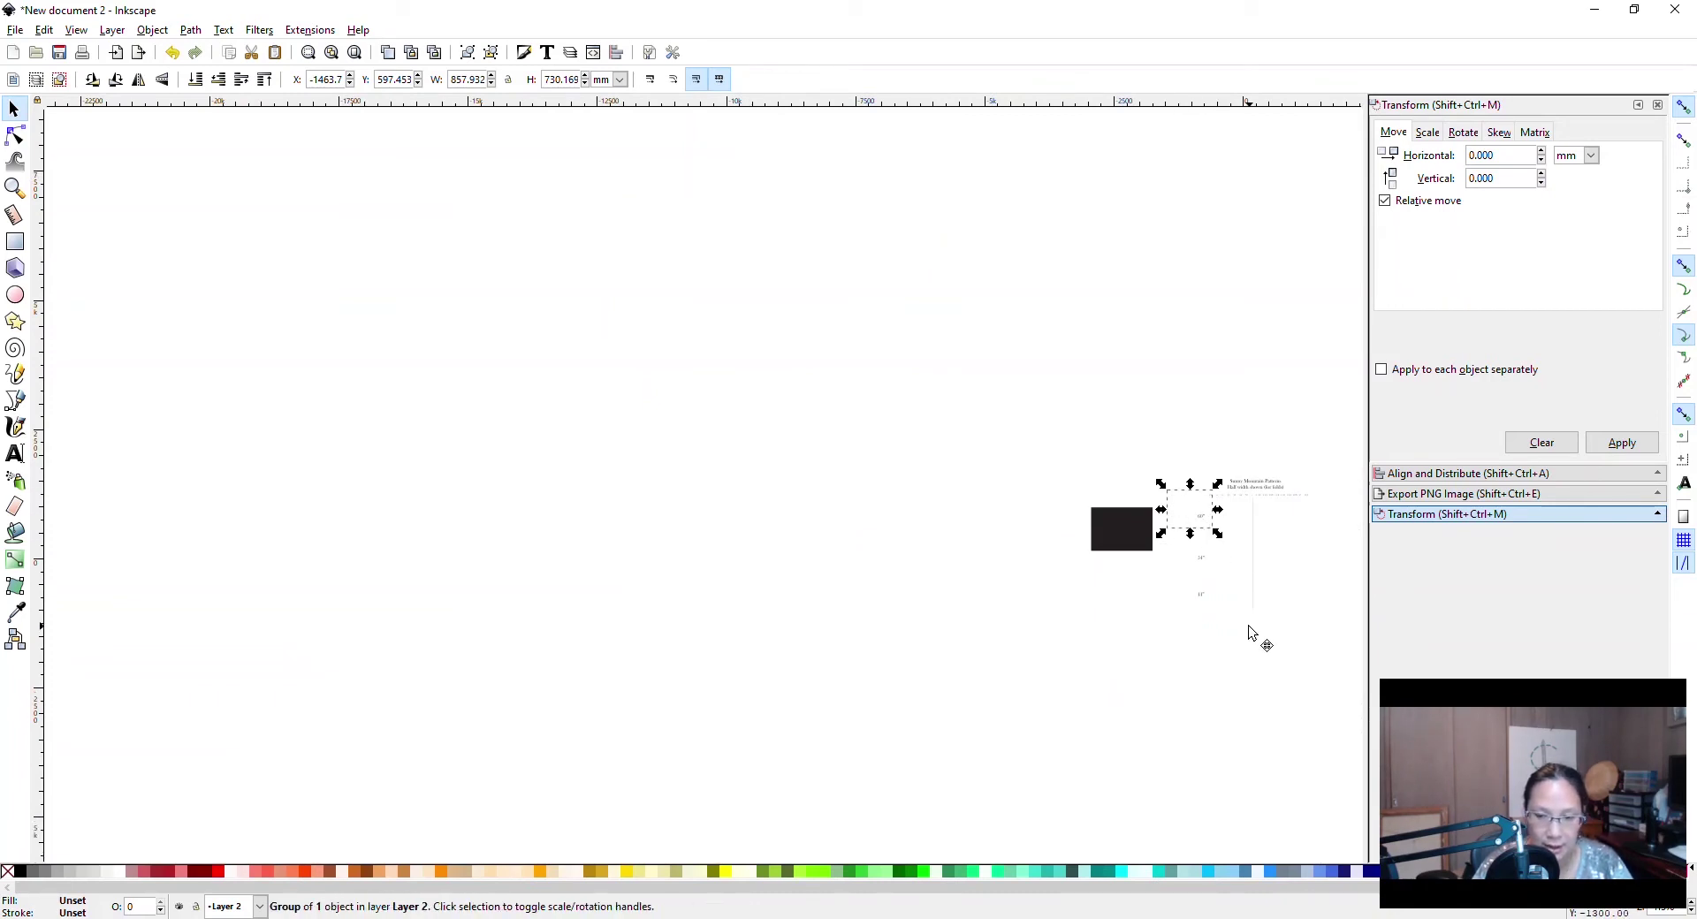
{"action": "scroll", "coordinate": [1250, 640], "scroll_direction": "right", "scroll_amount": 5}
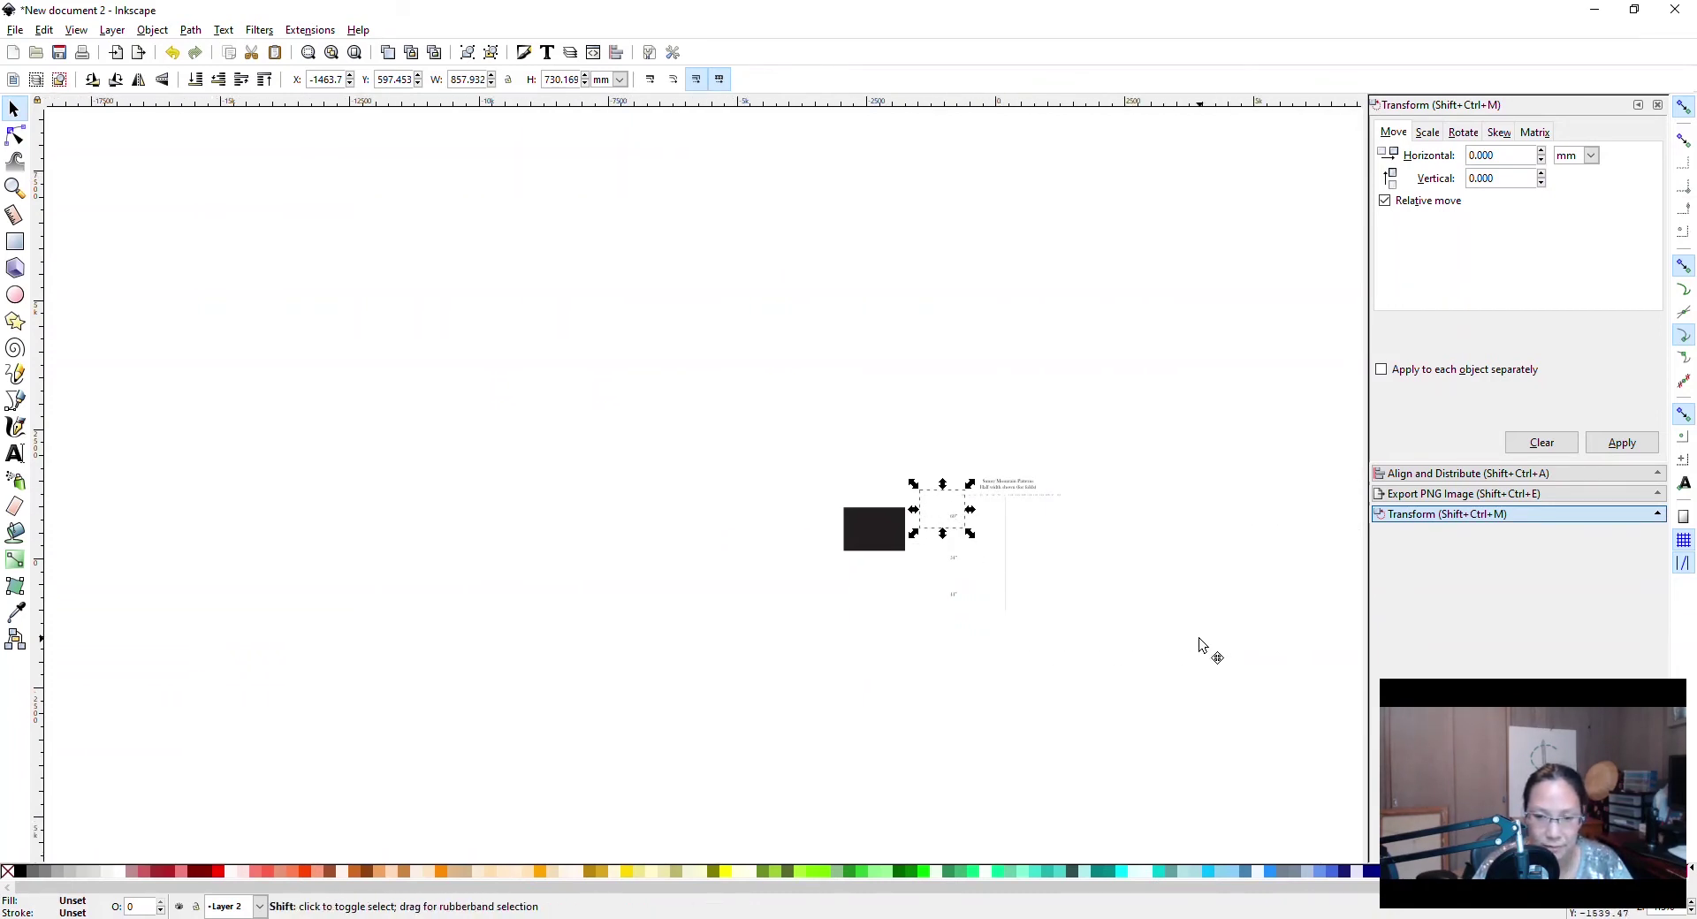
{"action": "scroll", "coordinate": [1202, 645], "scroll_direction": "right", "scroll_amount": 5}
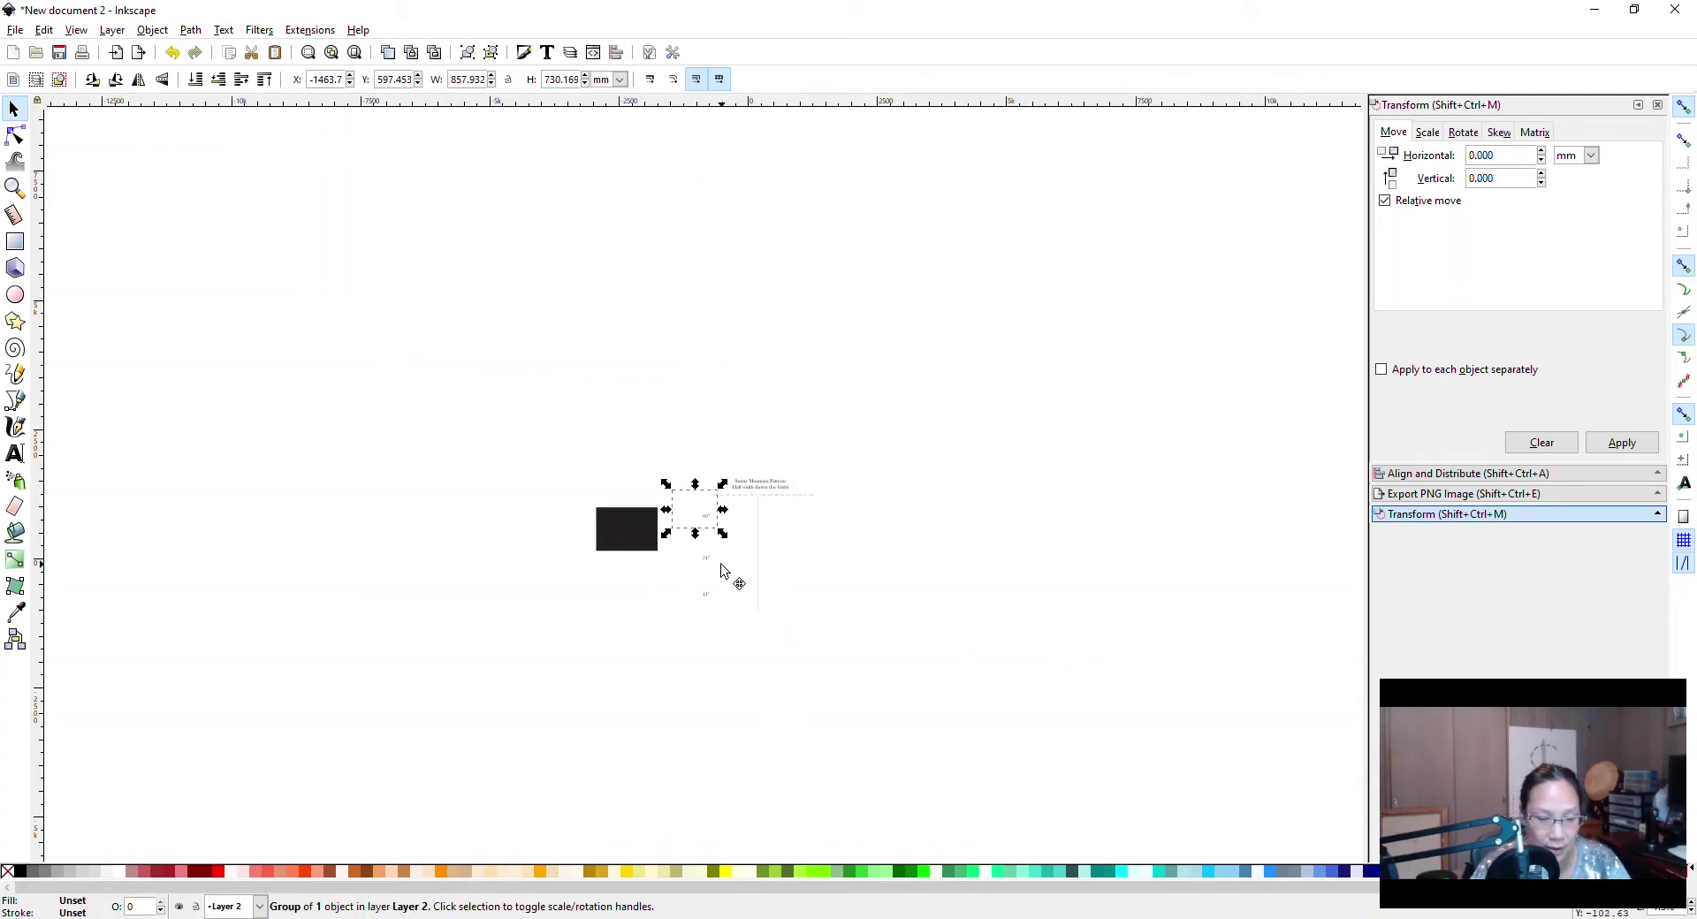
{"action": "scroll", "coordinate": [722, 570], "scroll_direction": "up", "scroll_amount": 4}
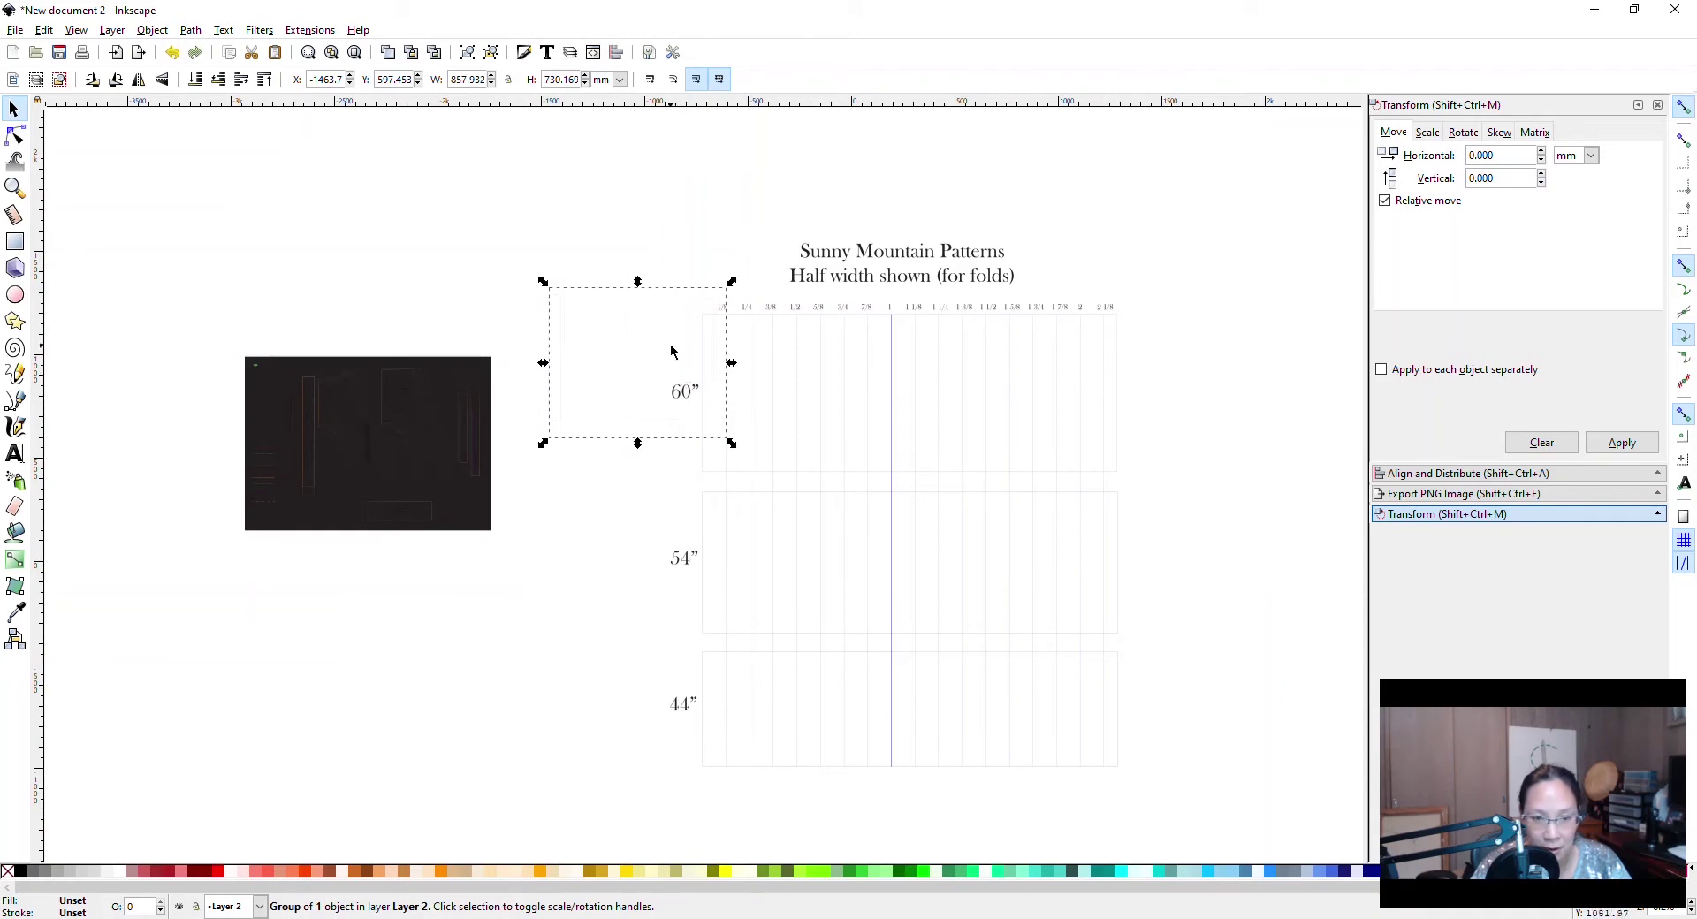
{"action": "left_click_drag", "start_coordinate": [623, 374], "coordinate": [597, 444]}
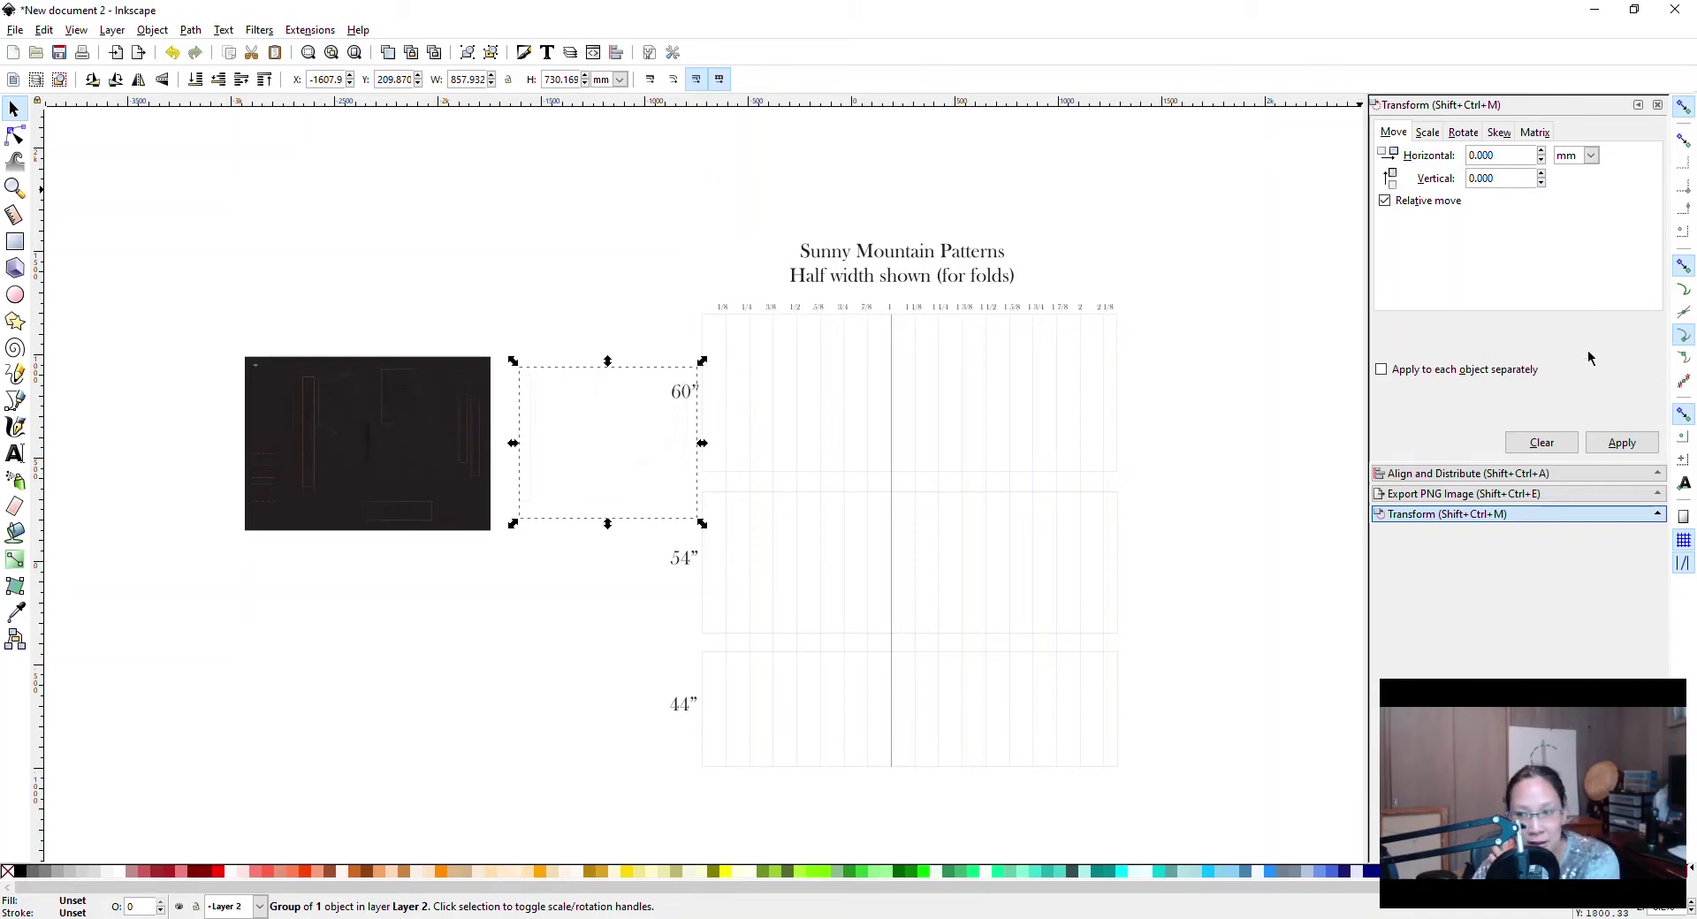
Set the copied pieces' stroke width to 4 pt in Fill and Stroke.
{"action": "left_click", "coordinate": [146, 30]}
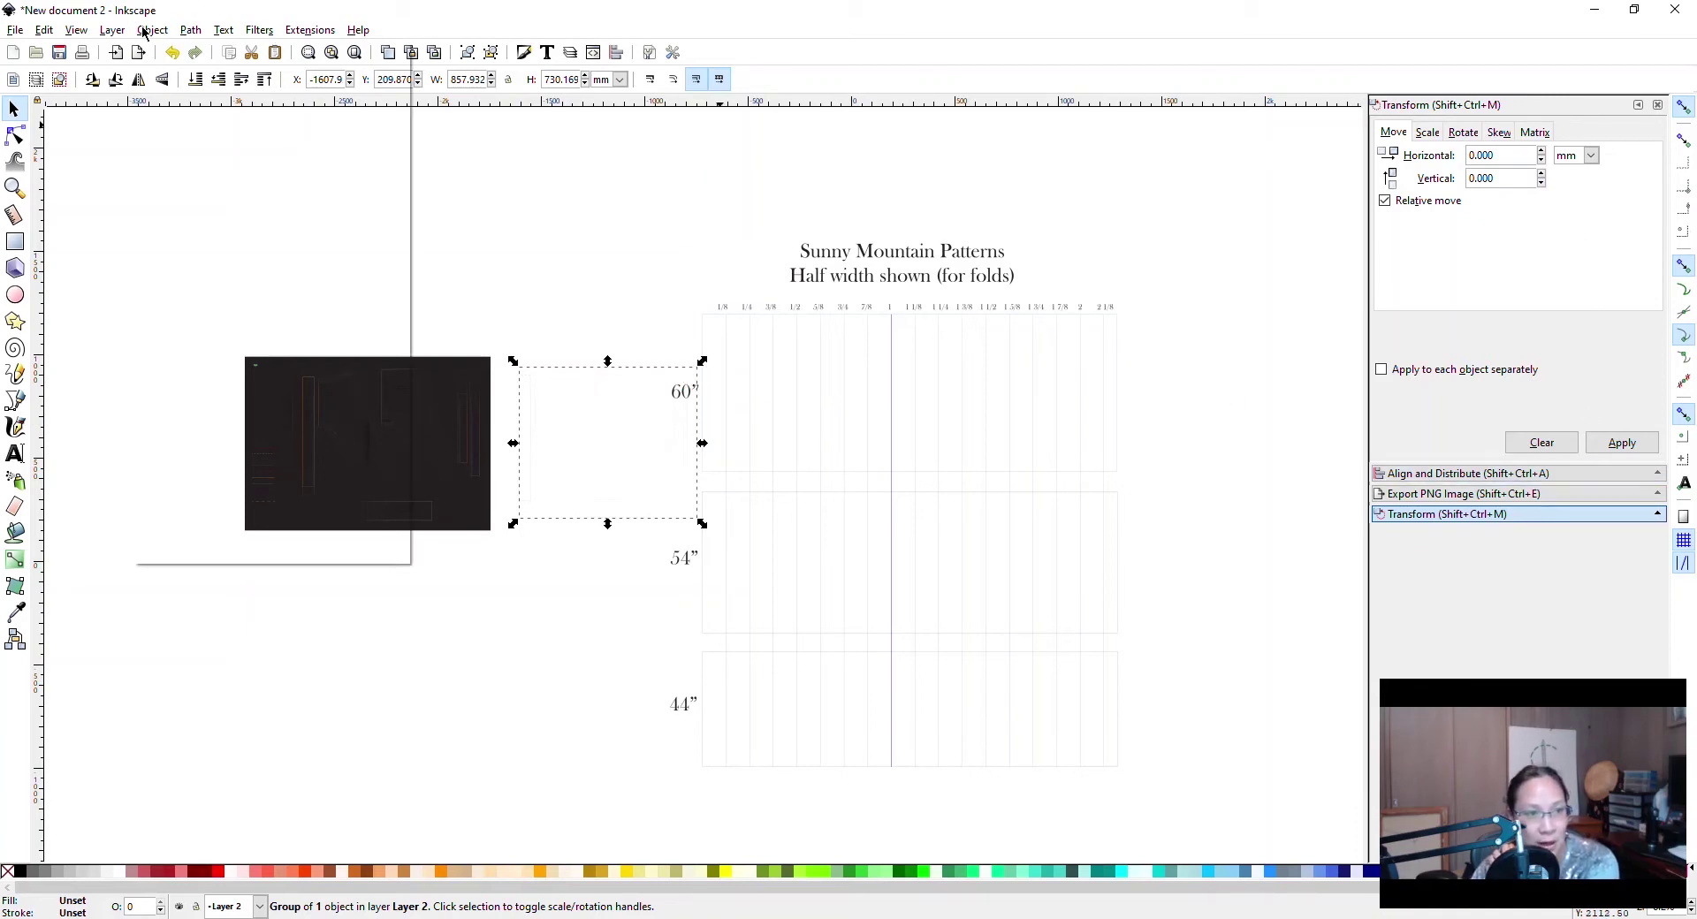
{"action": "left_click", "coordinate": [192, 94]}
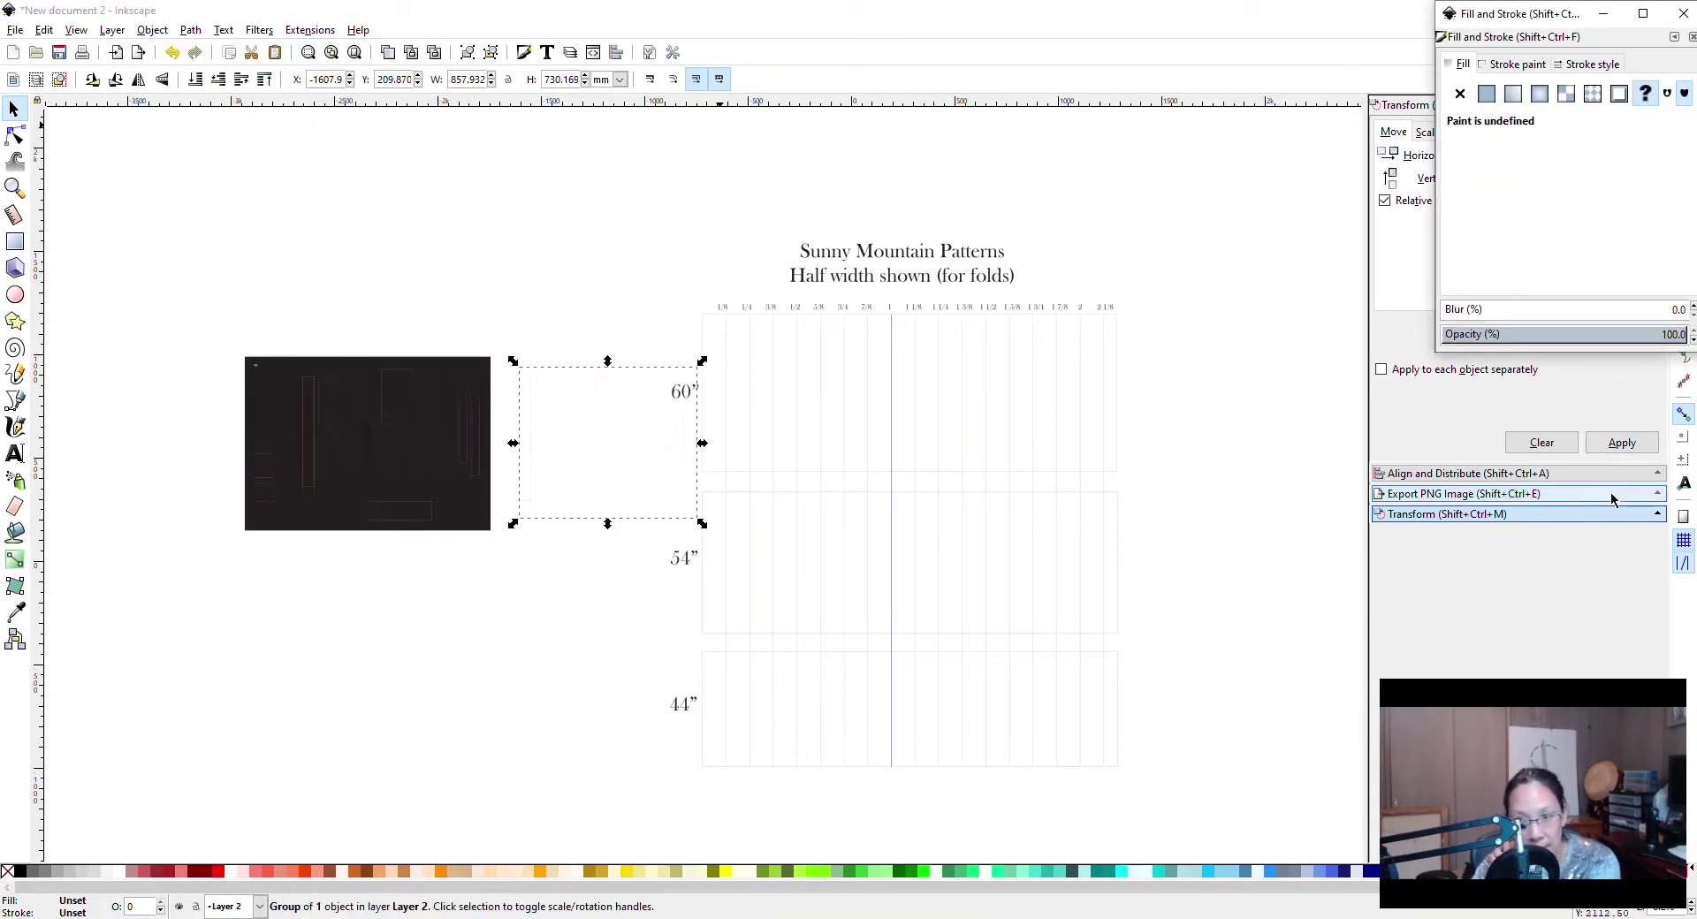
{"action": "left_click", "coordinate": [1593, 64]}
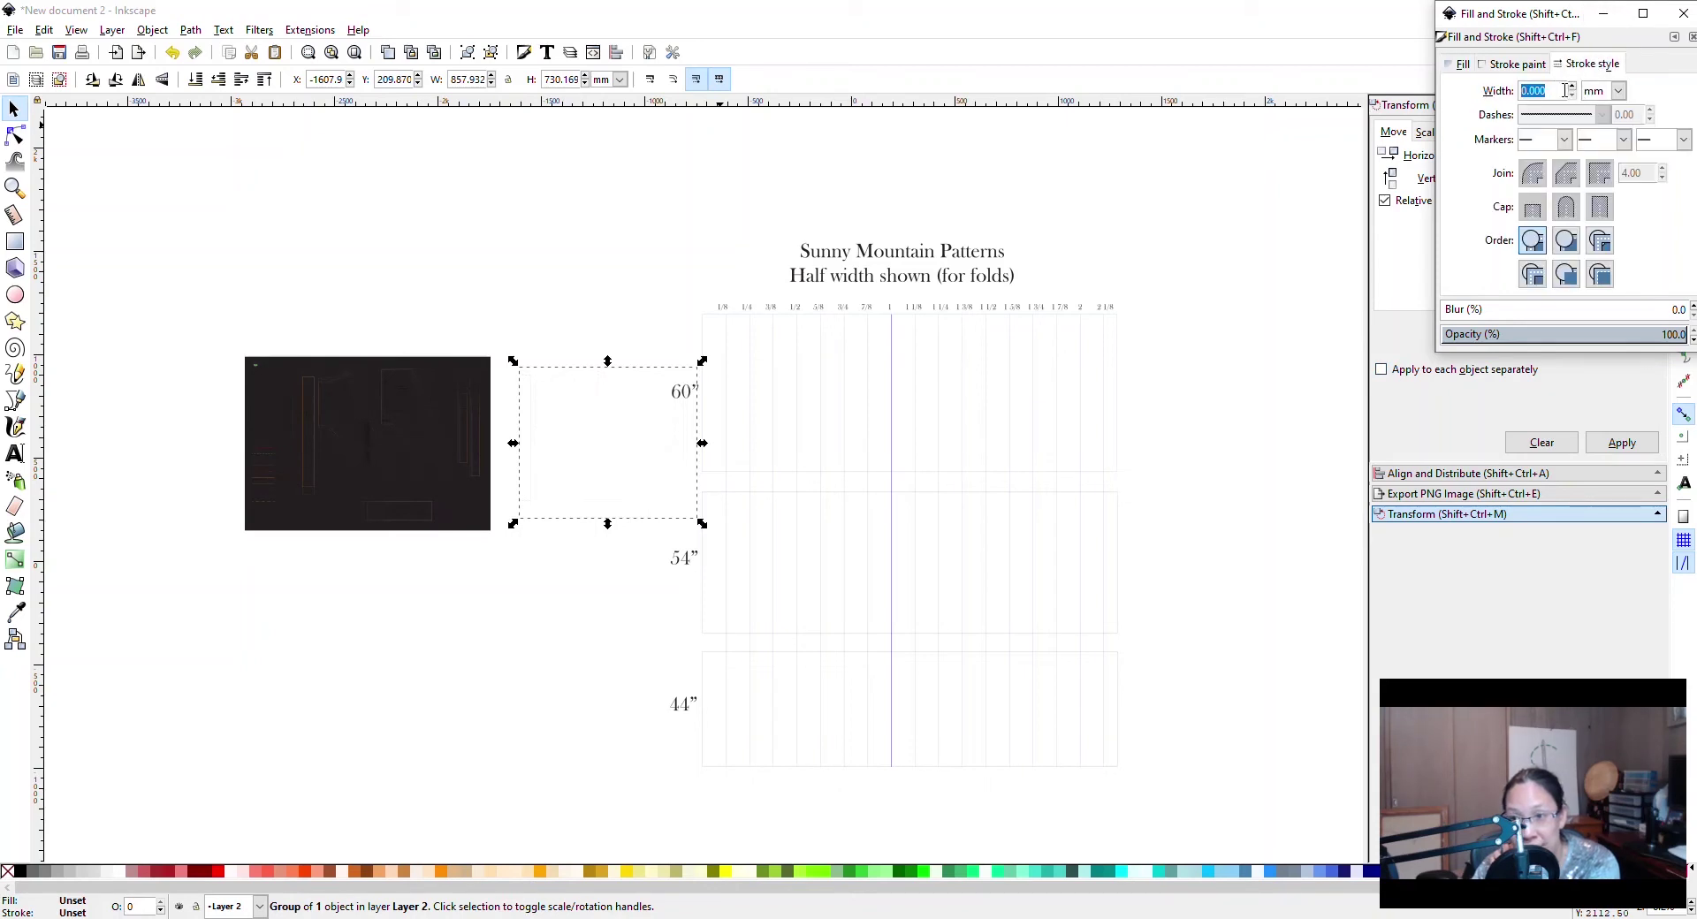
{"action": "left_click", "coordinate": [1618, 91]}
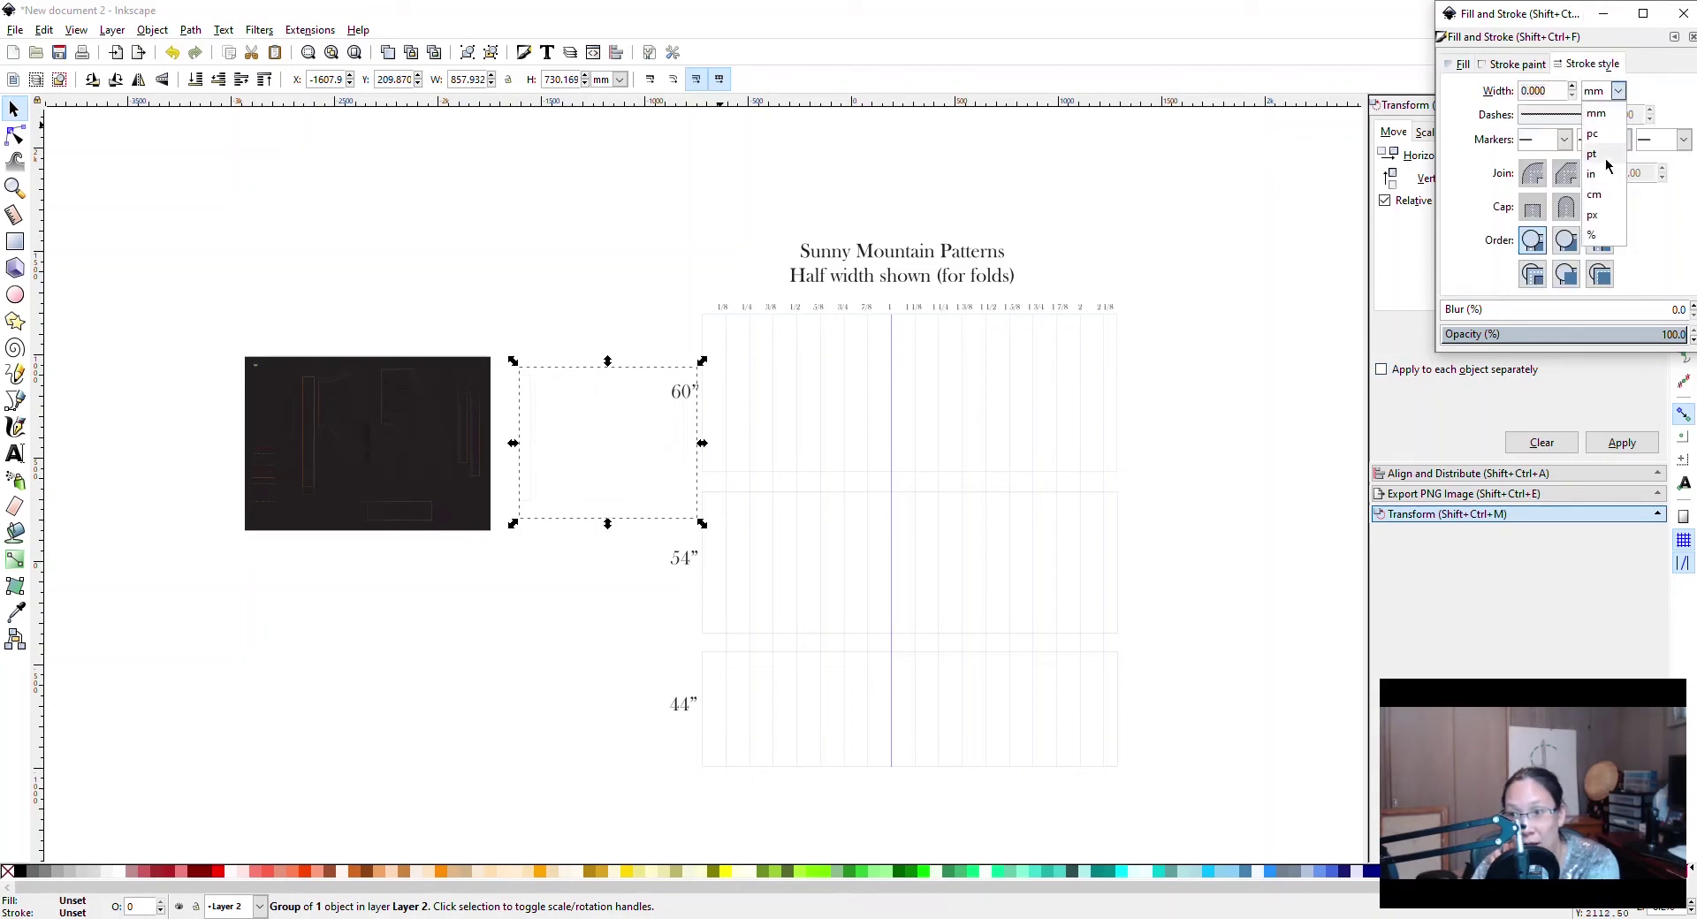
{"action": "left_click", "coordinate": [1604, 113]}
{"action": "left_click_drag", "start_coordinate": [1551, 91], "coordinate": [1447, 99]}
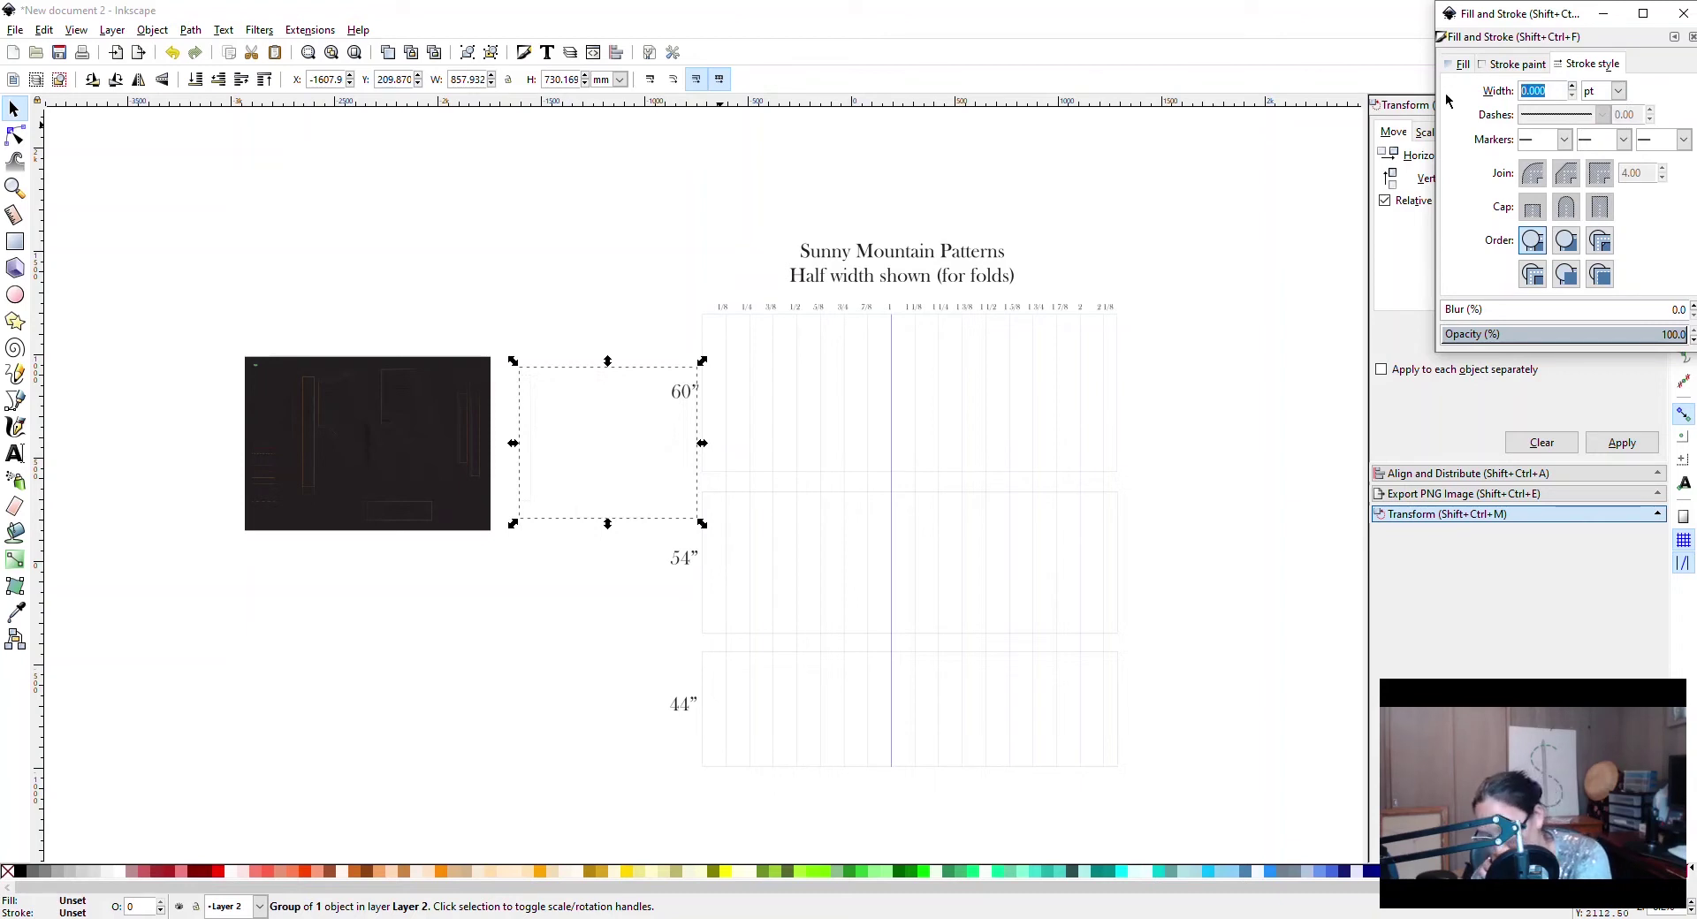
{"action": "type", "text": "4"}
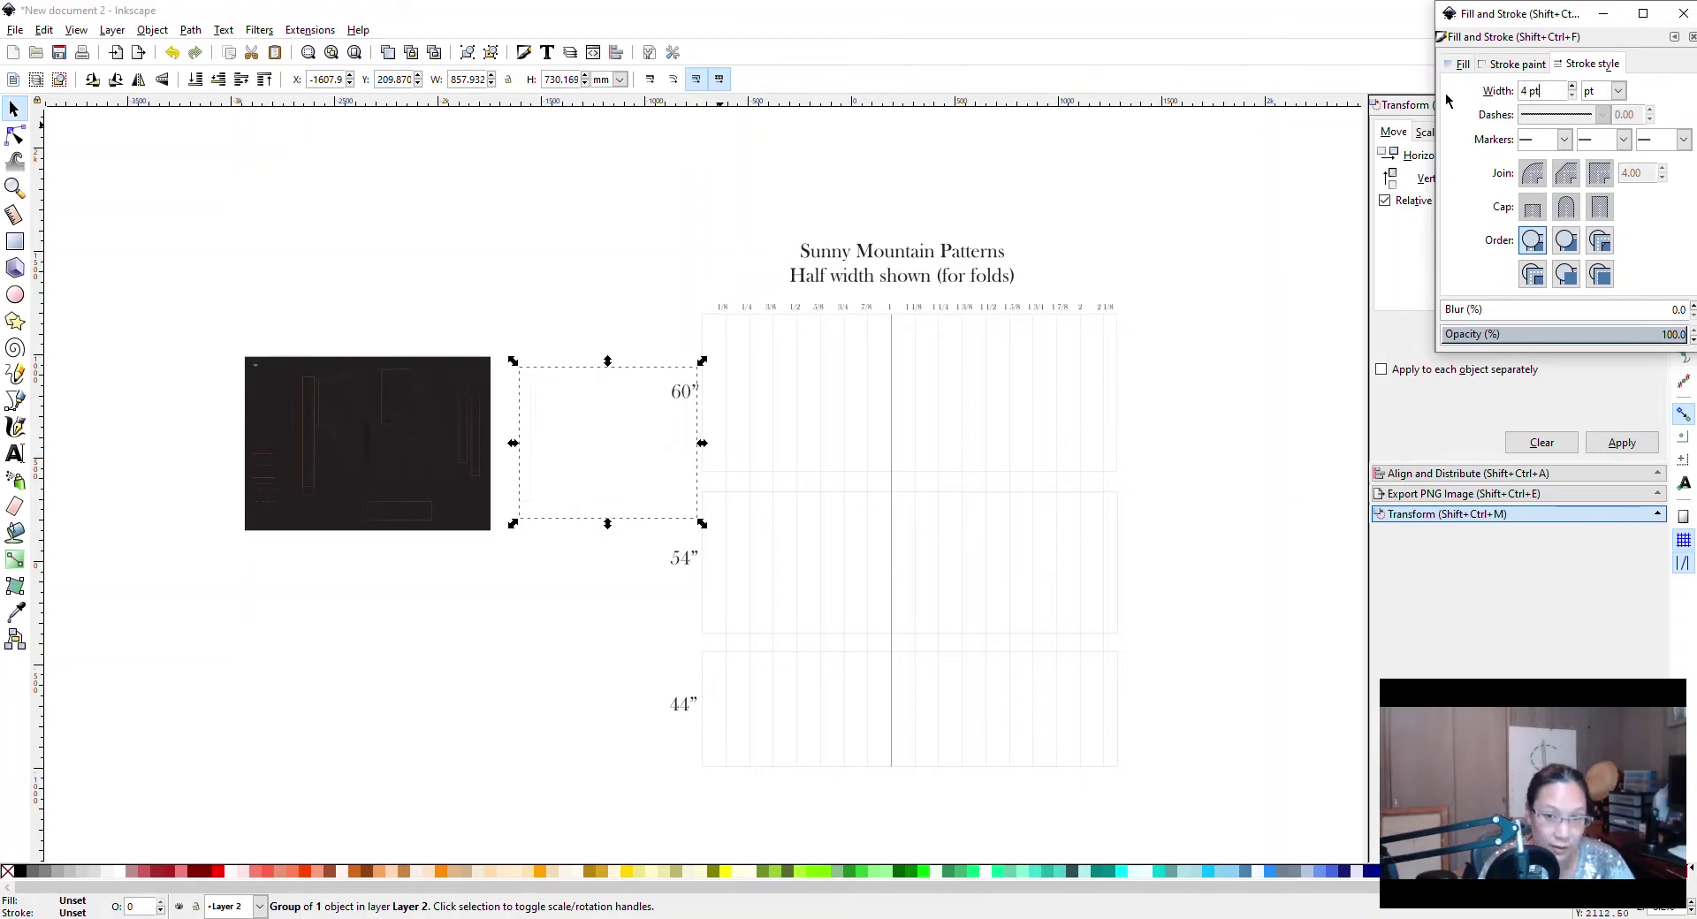
{"action": "type", "text": " pt"}
{"action": "key", "text": "Return"}
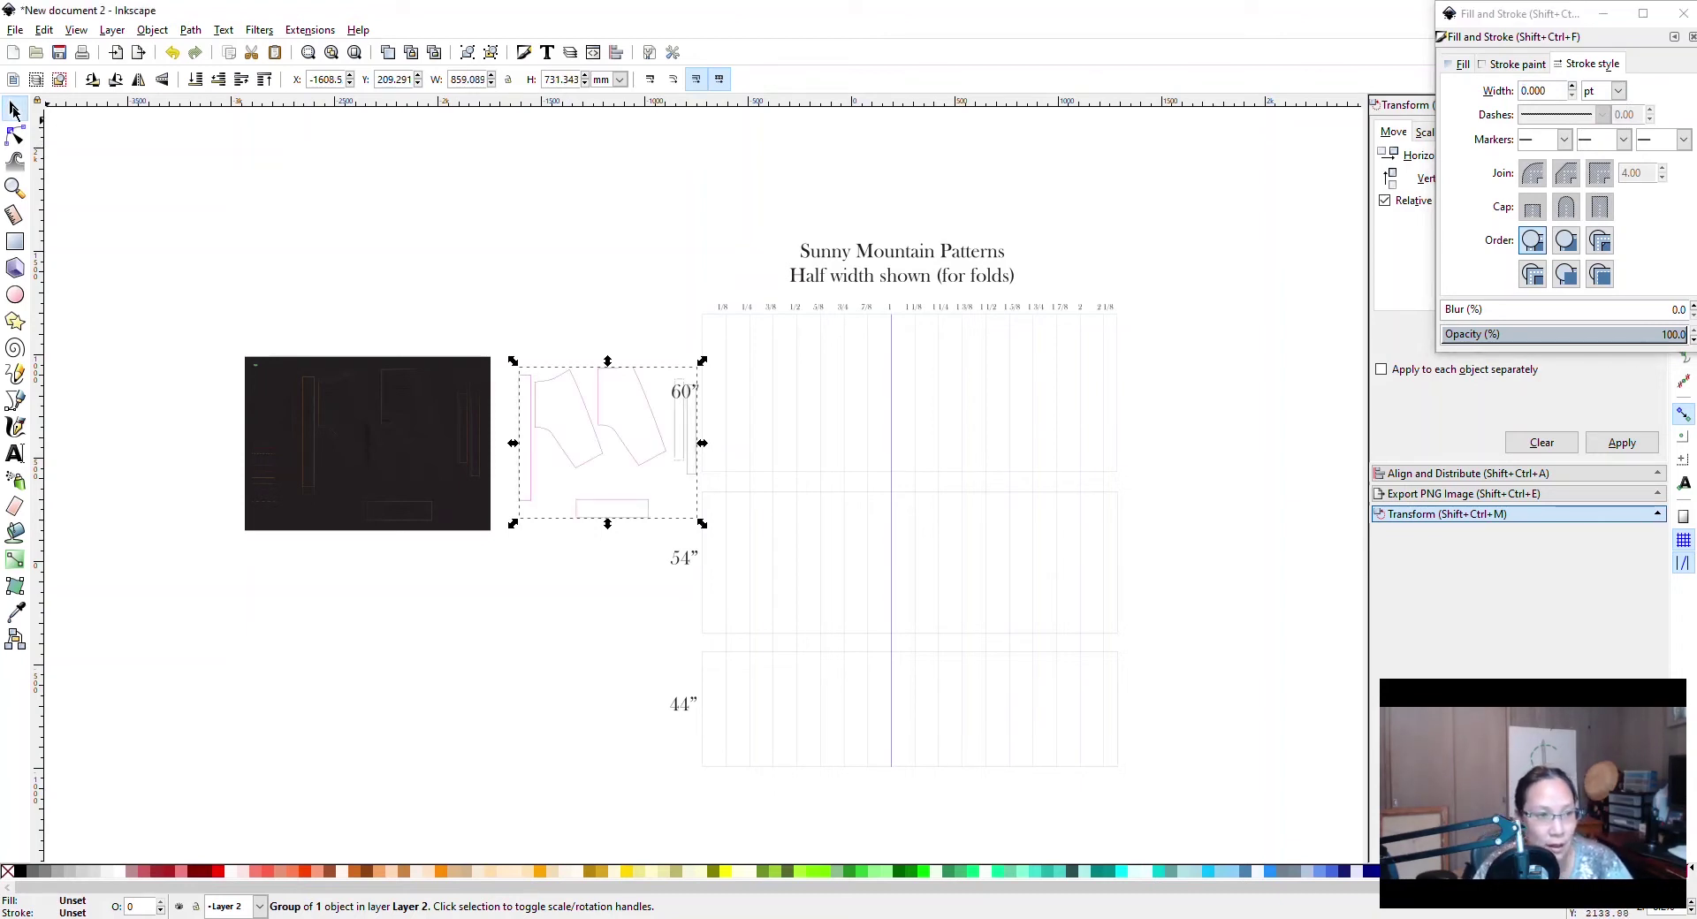
{"action": "left_click", "coordinate": [652, 421], "text": "ctrl"}
Move the pattern group into the 60-inch half-width section, shifting it up and right.
{"action": "mouse_move", "coordinate": [653, 422]}
{"action": "left_mouse_down"}
{"action": "mouse_move", "coordinate": [818, 389]}
{"action": "mouse_move", "coordinate": [783, 371]}
{"action": "mouse_move", "coordinate": [655, 404]}
{"action": "left_mouse_up"}
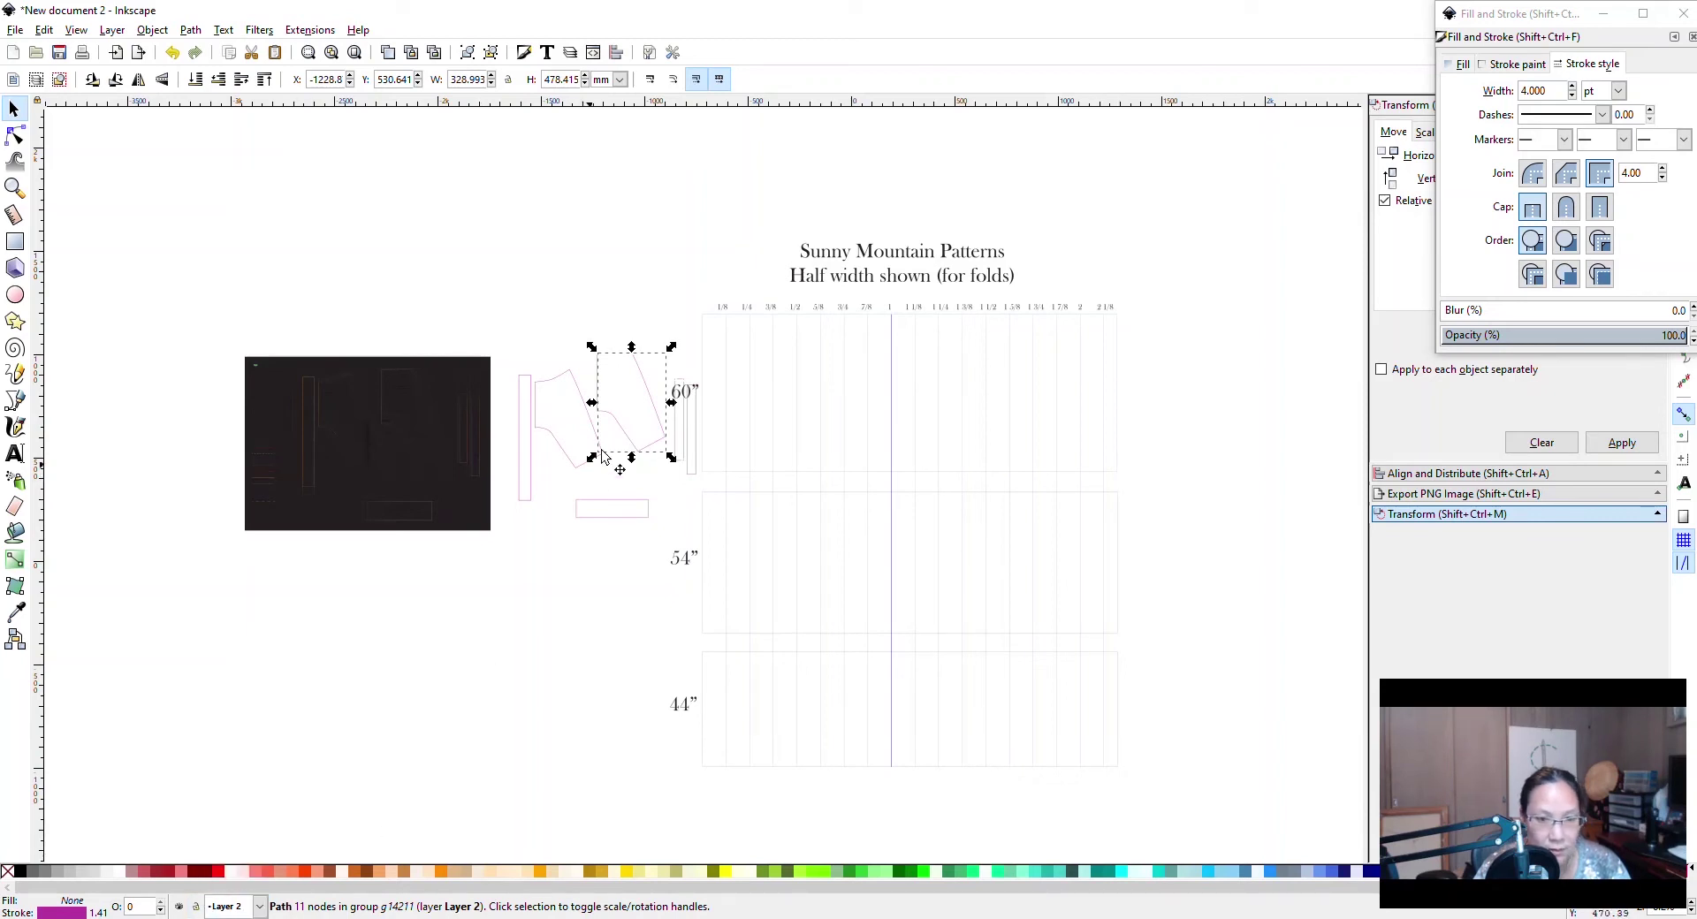
{"action": "left_click_drag", "start_coordinate": [659, 386], "coordinate": [853, 372]}
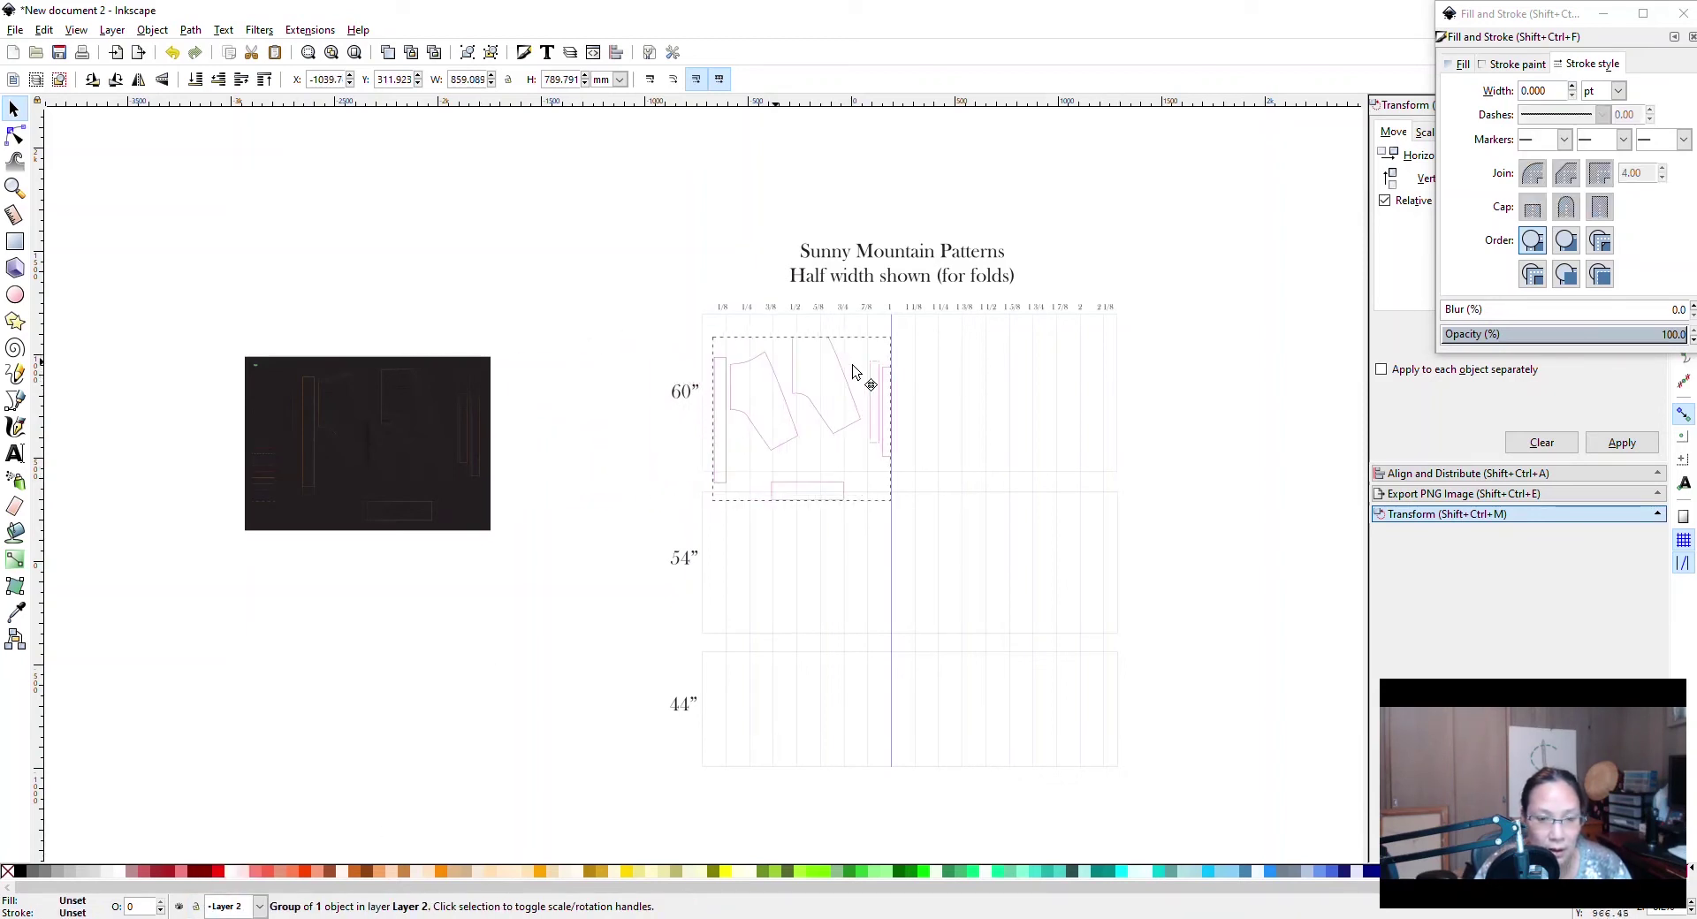
{"action": "left_click", "coordinate": [872, 402], "text": "ctrl"}
{"action": "scroll", "coordinate": [855, 396], "scroll_direction": "up", "scroll_amount": 4}
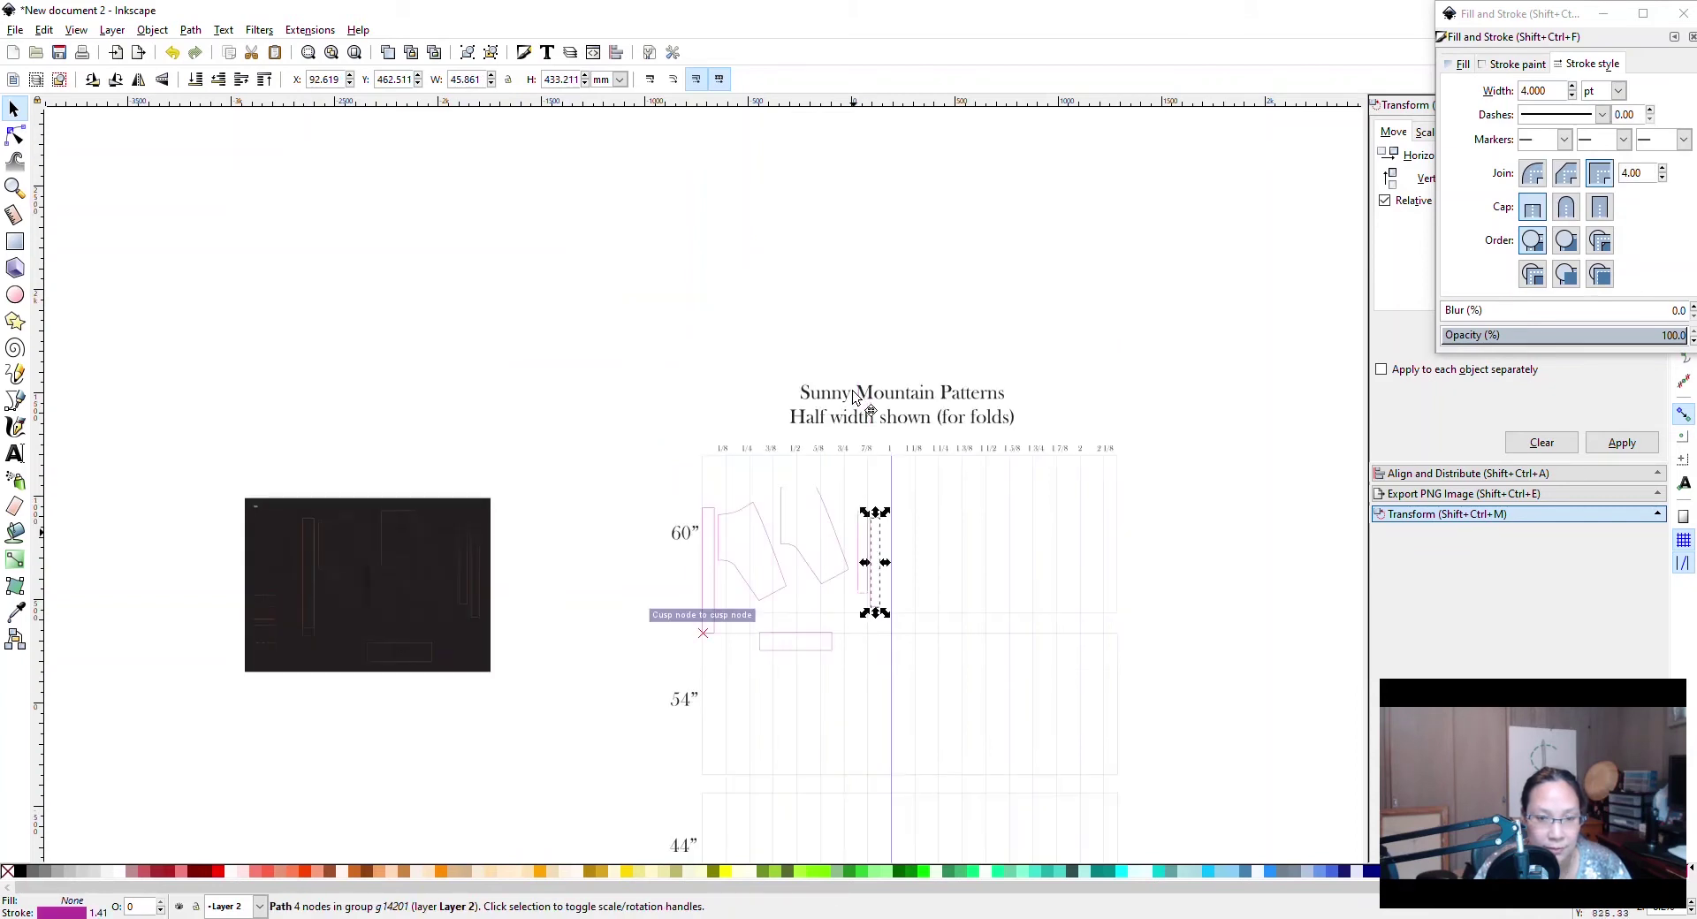
{"action": "scroll", "coordinate": [842, 579], "scroll_direction": "up", "scroll_amount": 4, "text": "ctrl"}
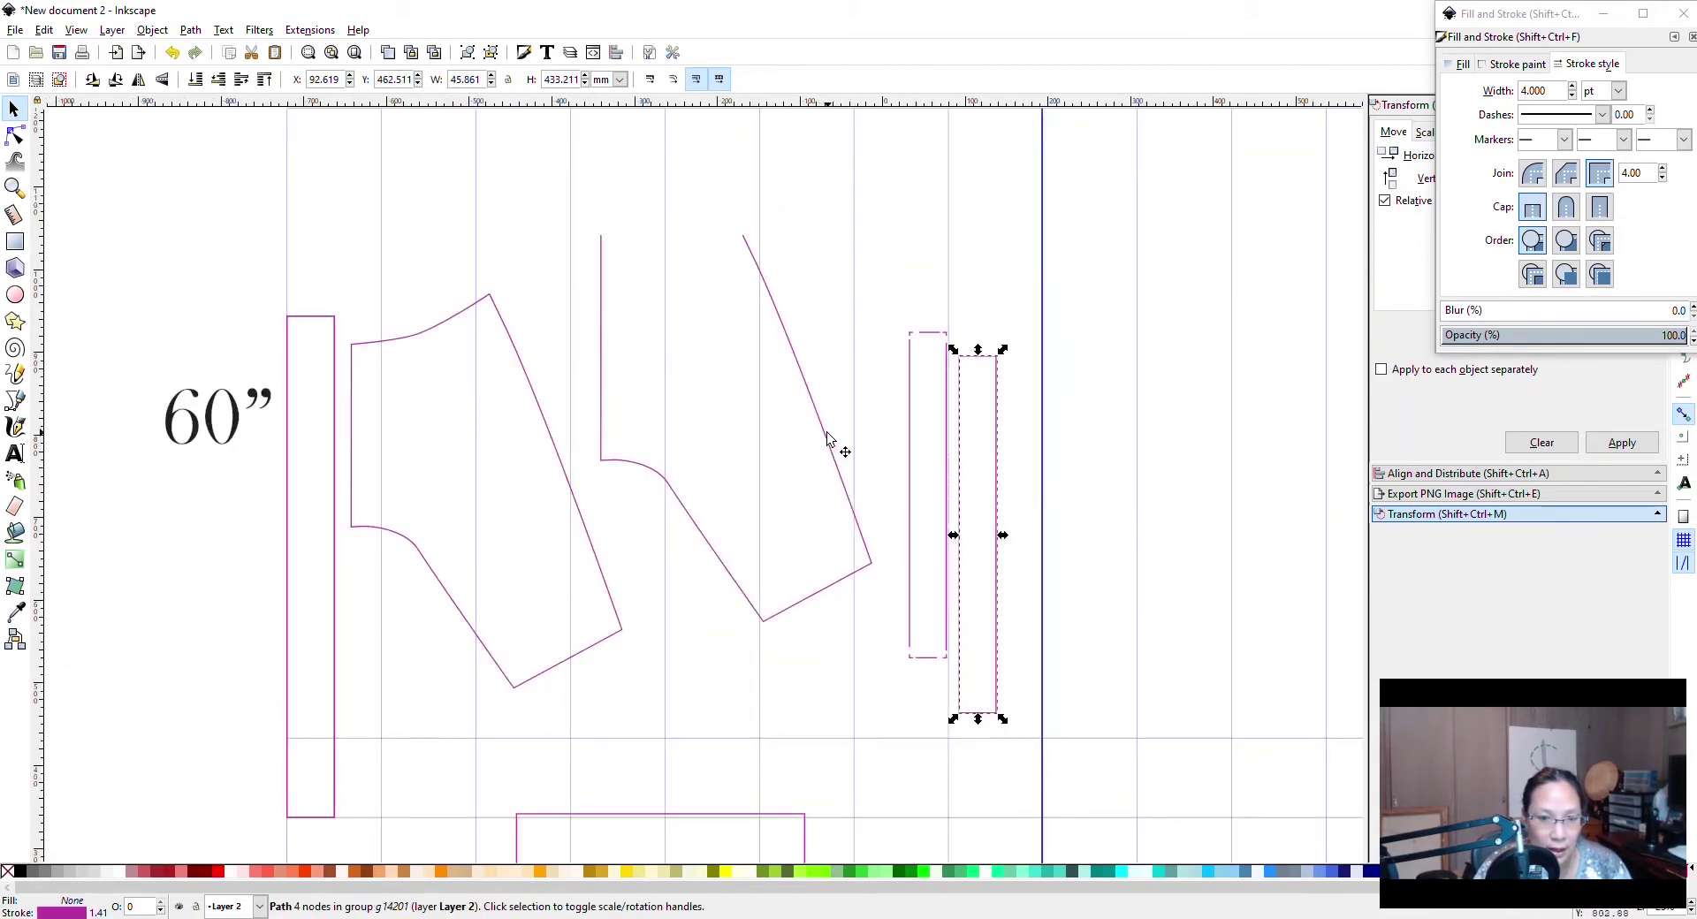
{"action": "left_click_drag", "start_coordinate": [833, 455], "coordinate": [853, 363]}
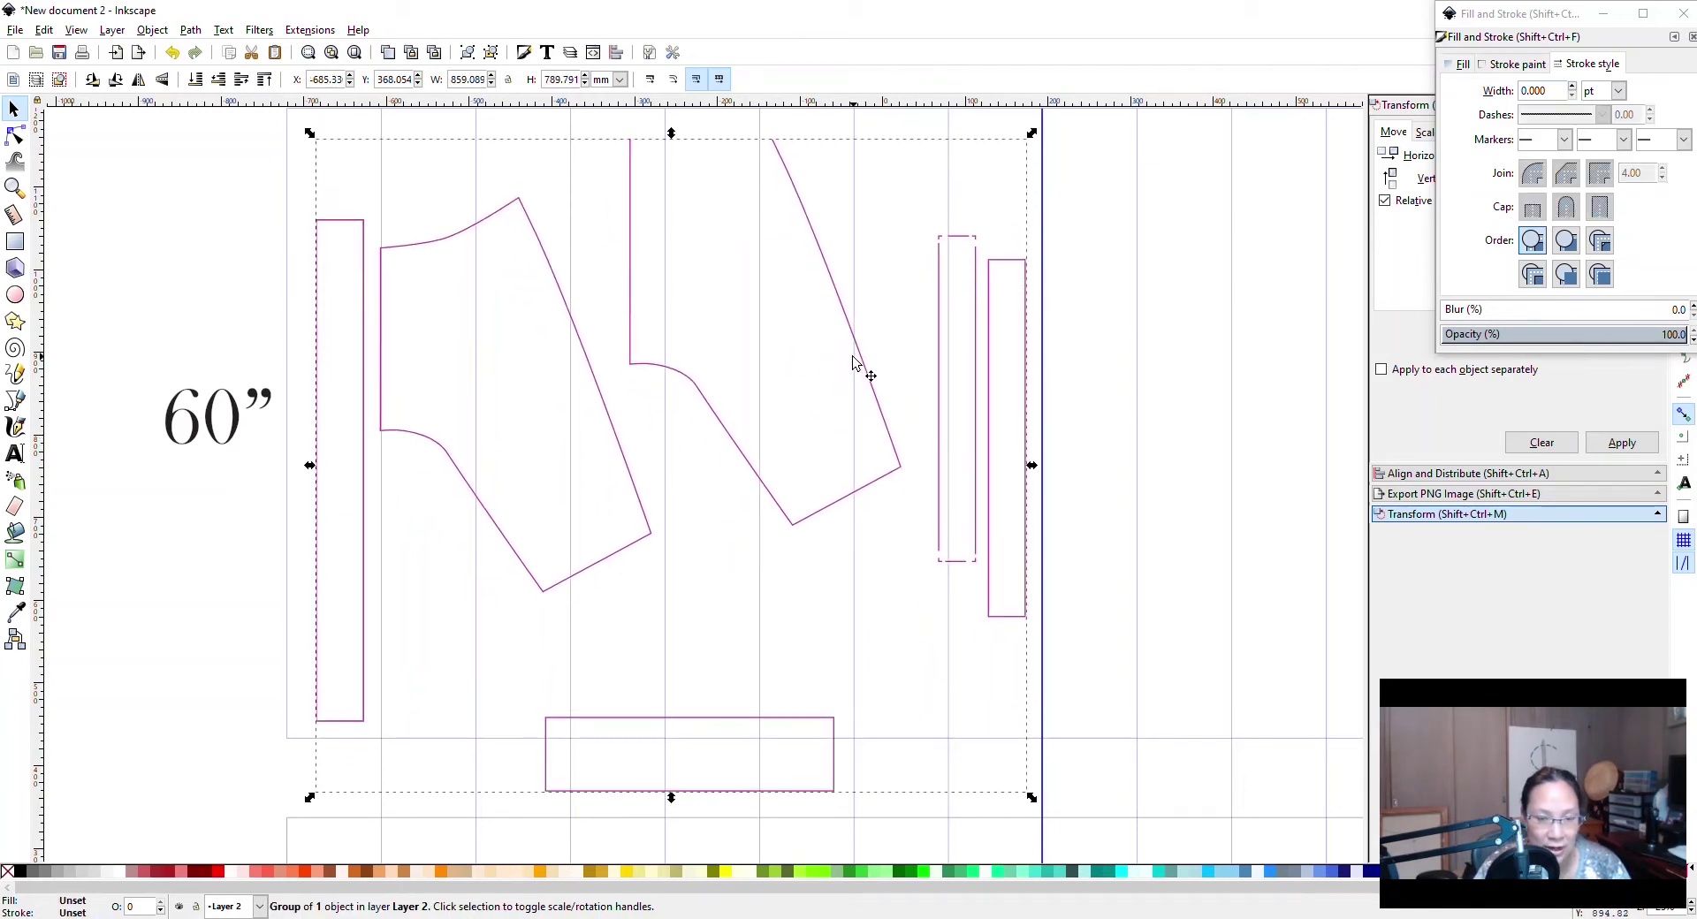
Ungroup the outer group with Ctrl+Shift+G and nudge the pieces slightly up and left.
{"action": "left_click", "coordinate": [771, 514]}
{"action": "left_click", "coordinate": [772, 502]}
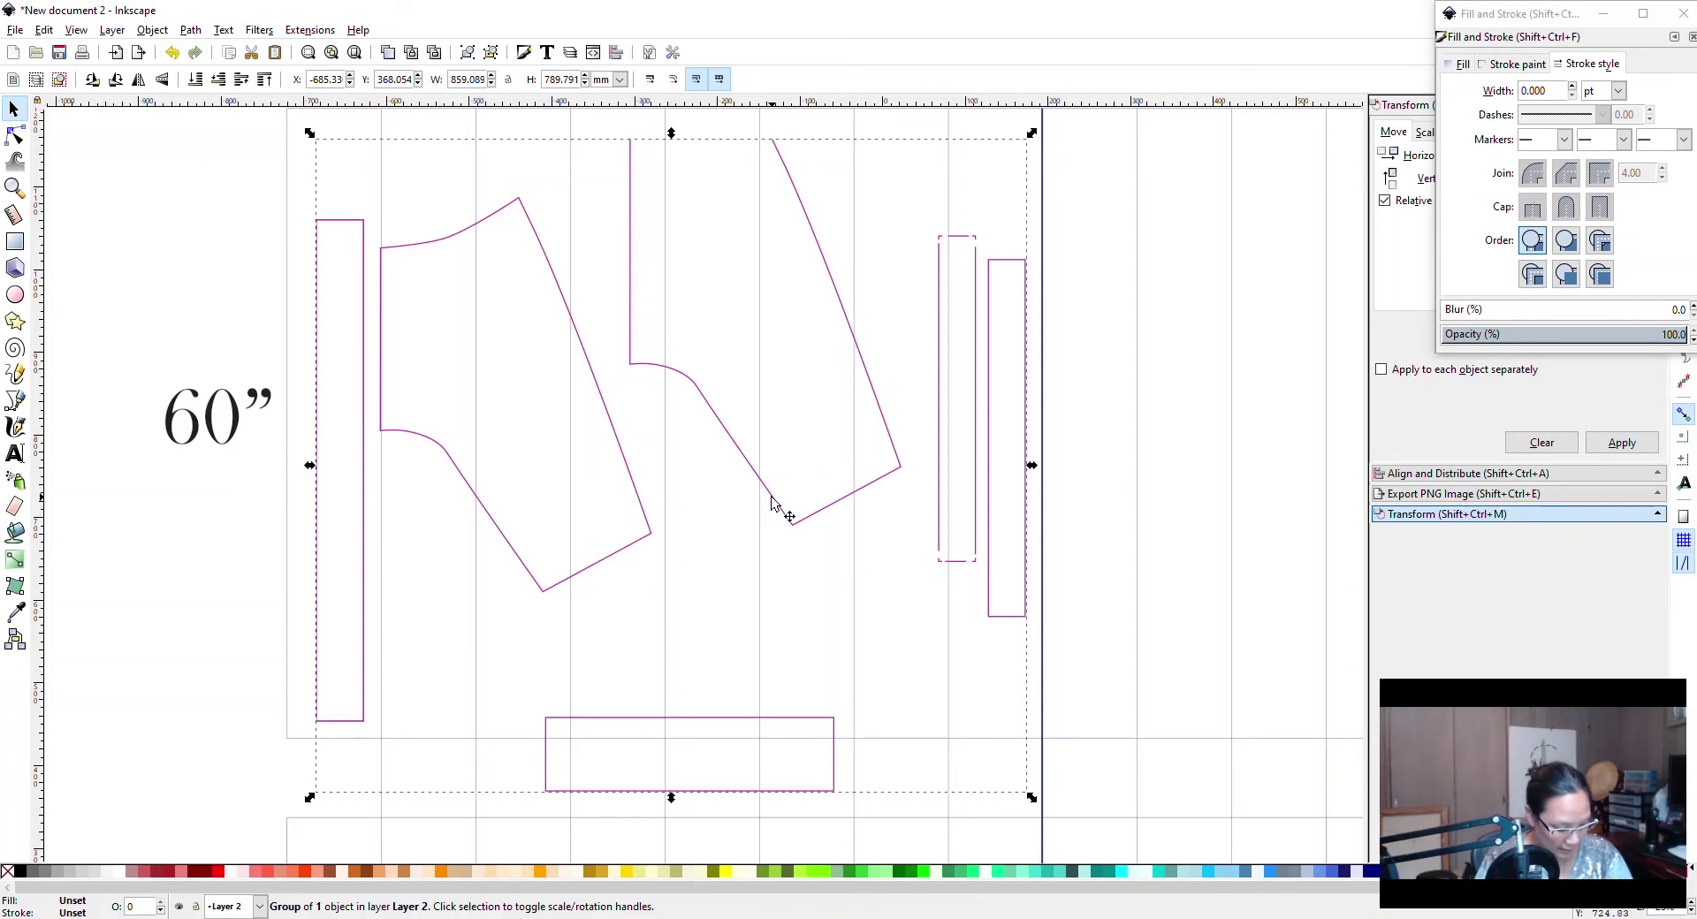
{"action": "key", "text": "ctrl+shift+g"}
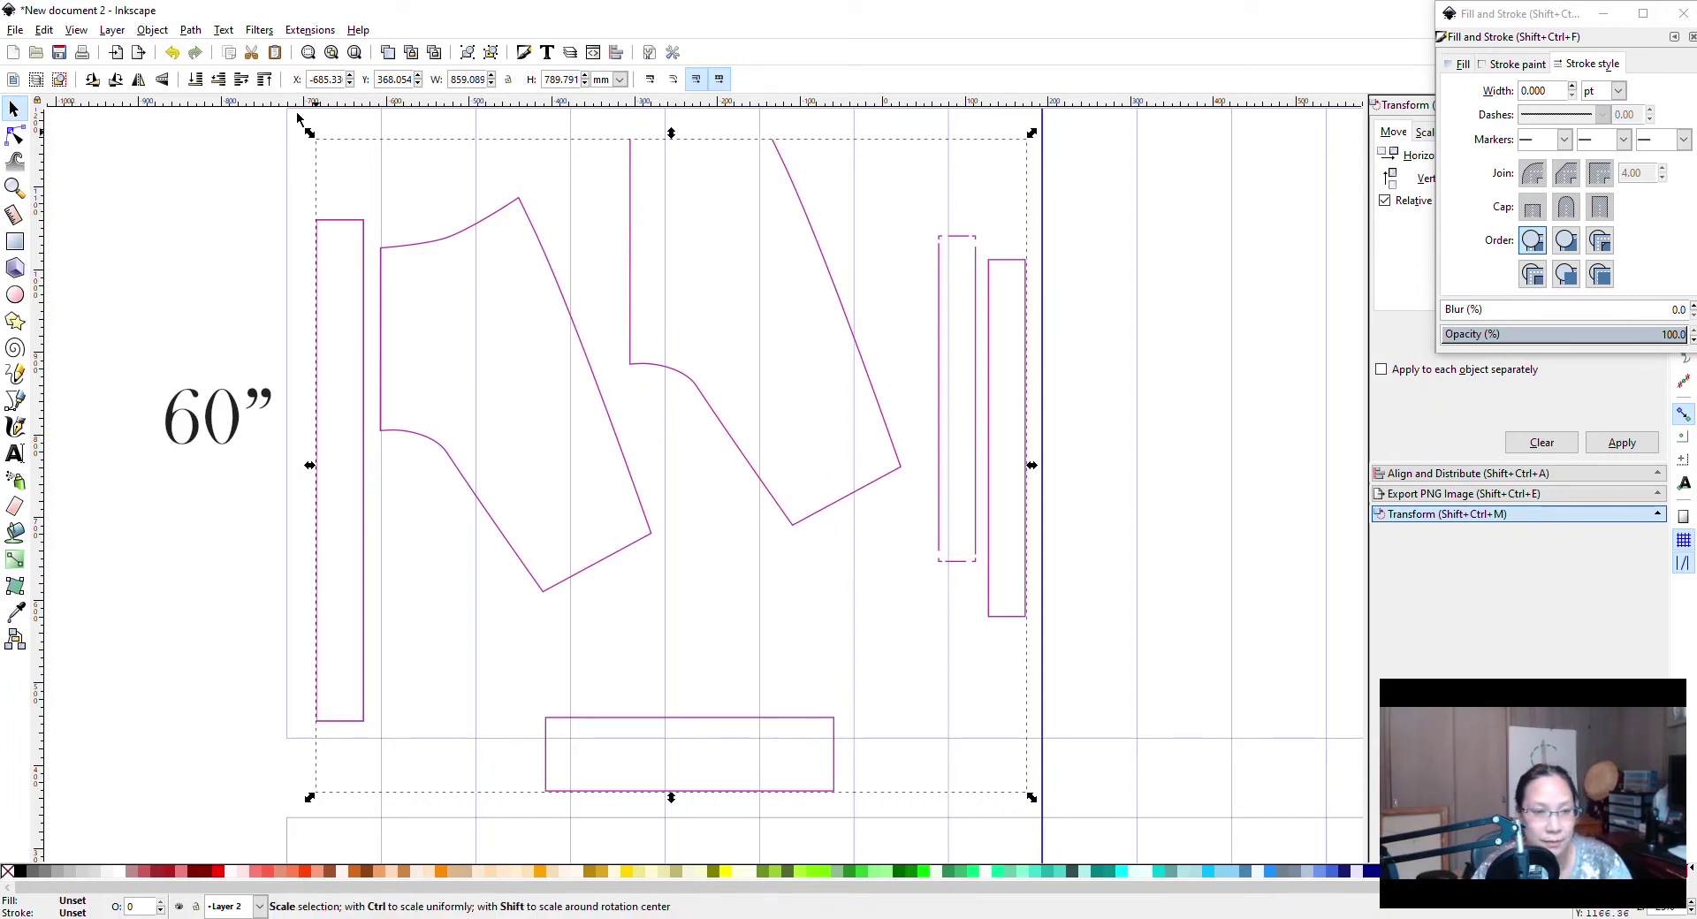
{"action": "left_click", "coordinate": [205, 201]}
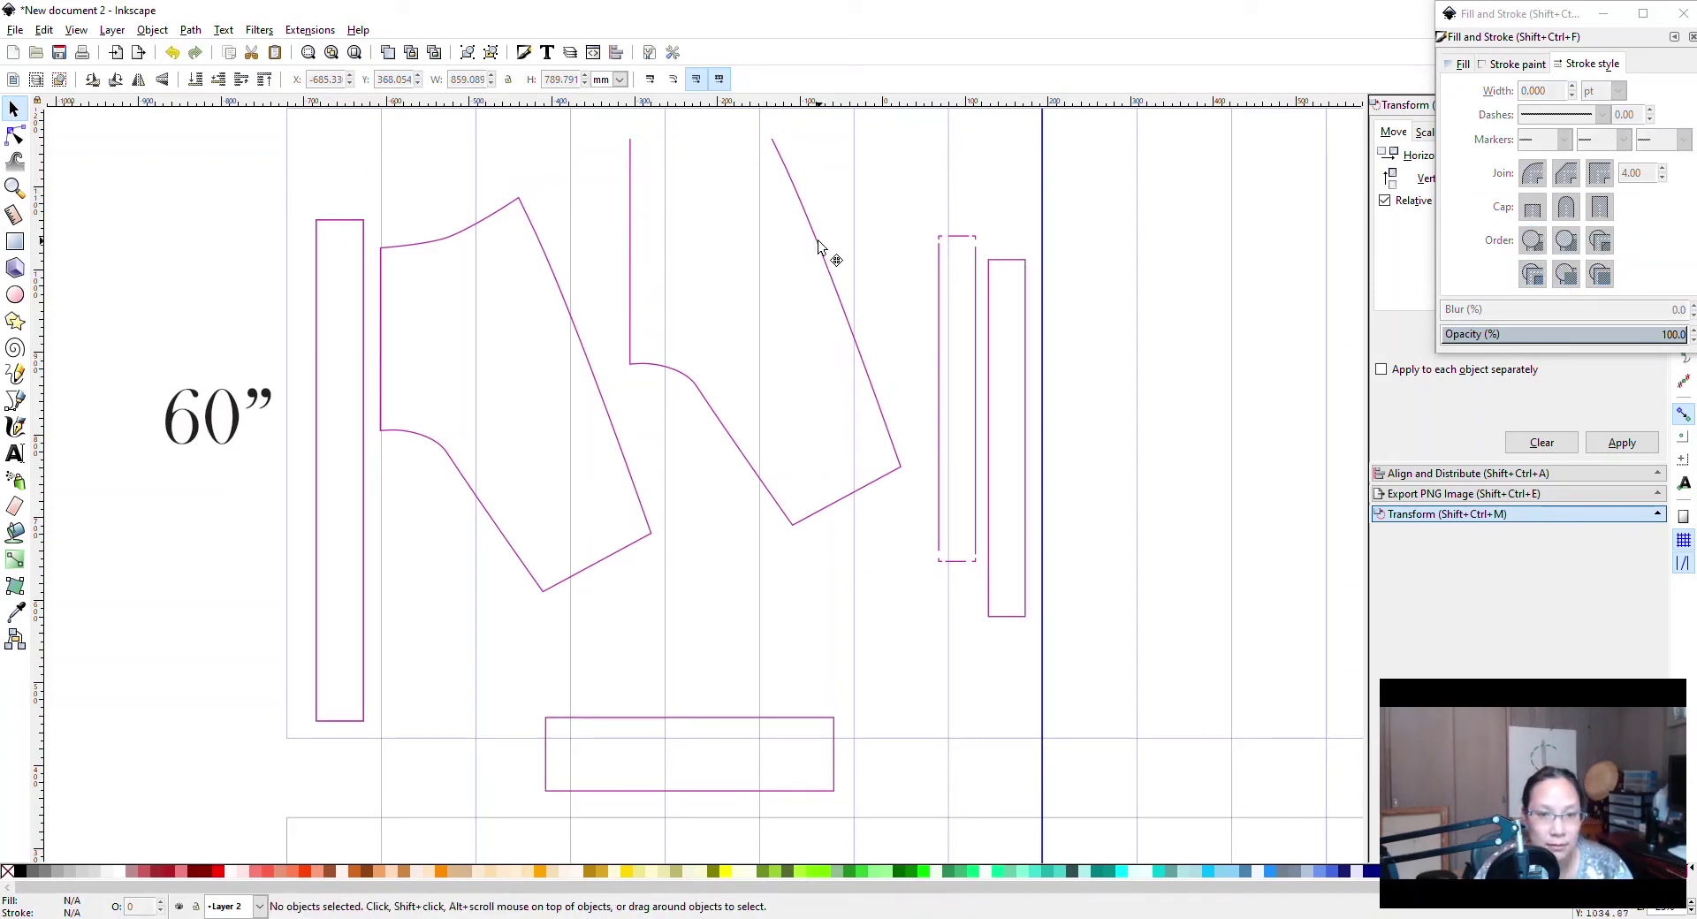
{"action": "mouse_move", "coordinate": [824, 240]}
{"action": "left_mouse_down"}
{"action": "mouse_move", "coordinate": [859, 246]}
{"action": "mouse_move", "coordinate": [815, 221]}
{"action": "left_mouse_up"}
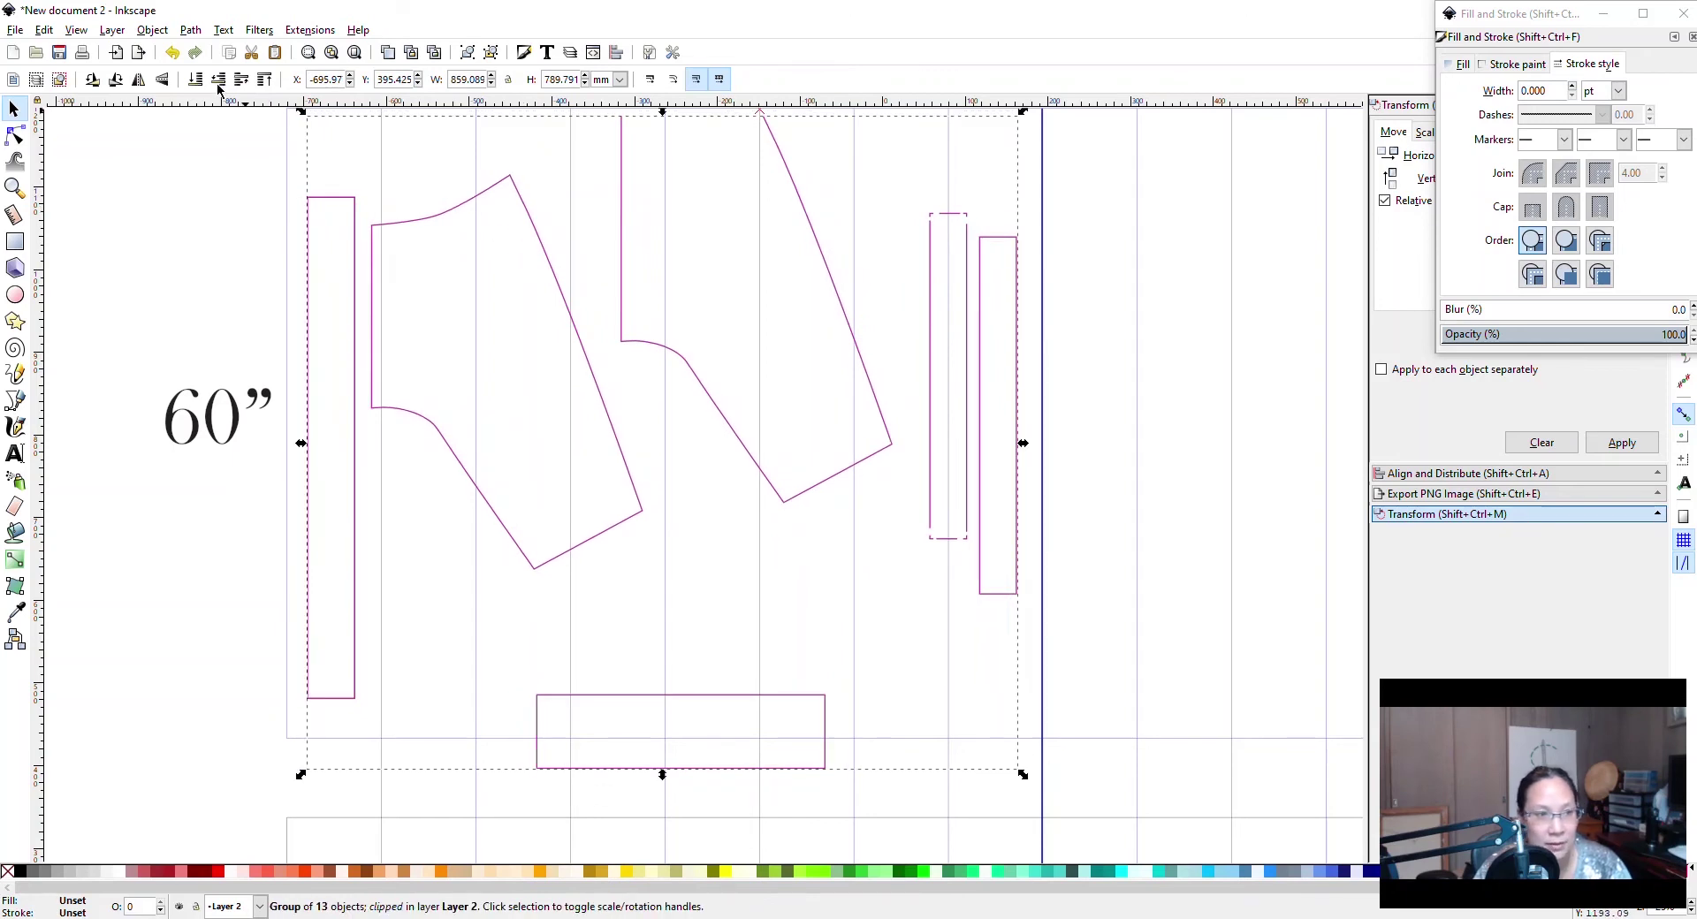
Ungroup the pattern group into separate harem pants pieces.
{"action": "left_click", "coordinate": [151, 30]}
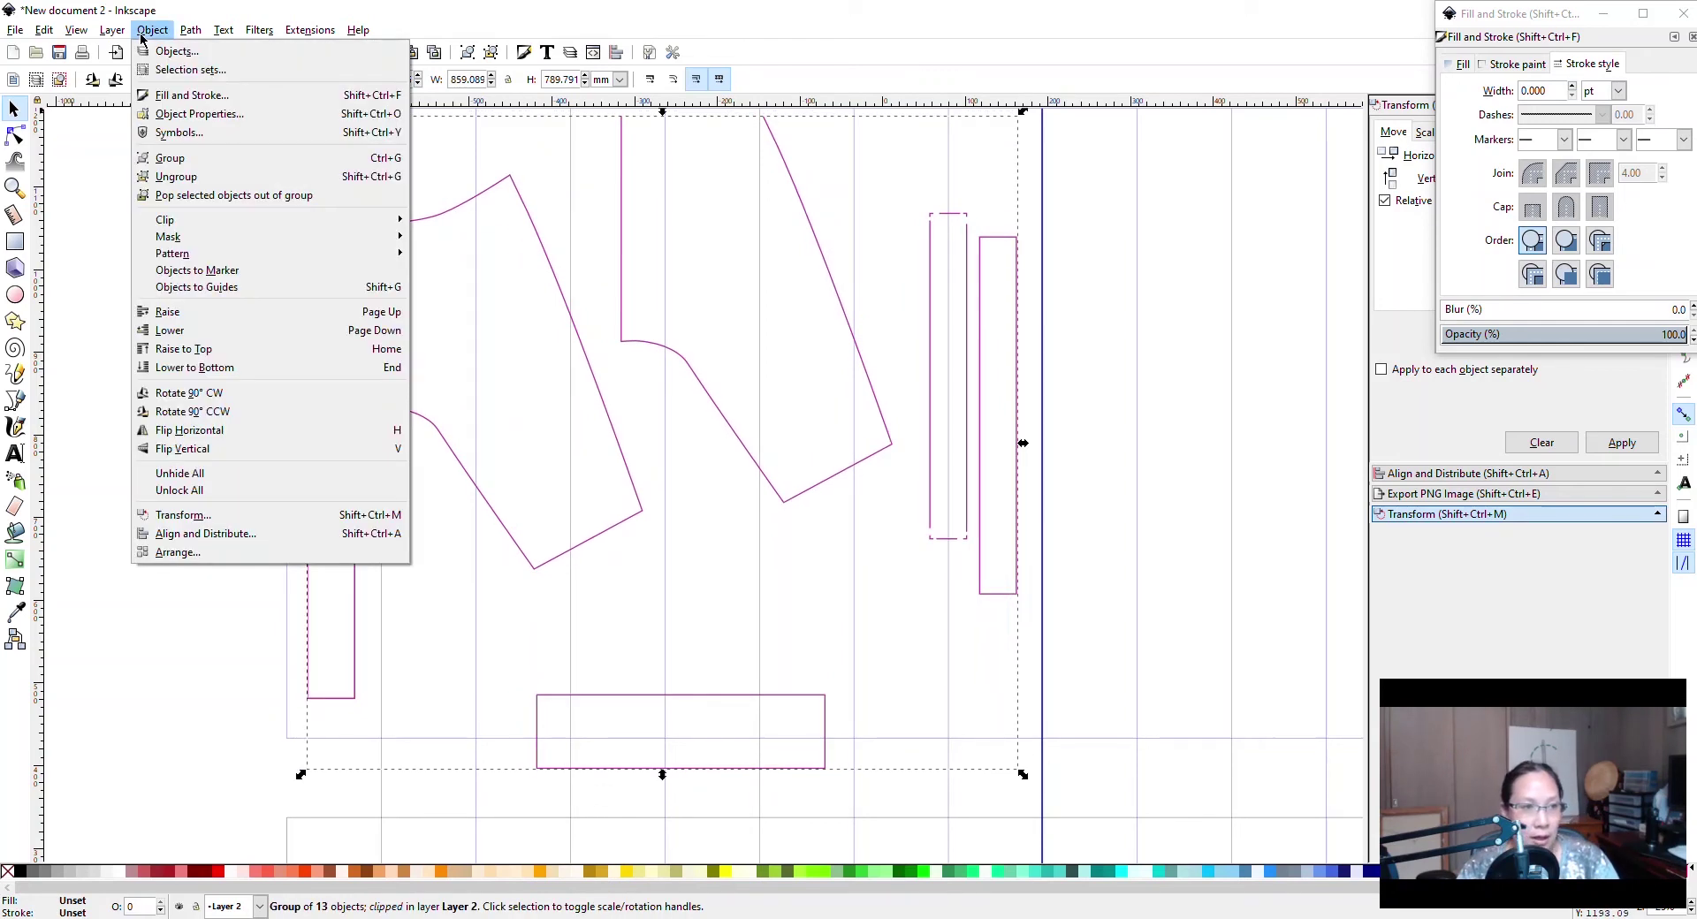
{"action": "left_click", "coordinate": [171, 178]}
{"action": "left_click", "coordinate": [293, 265]}
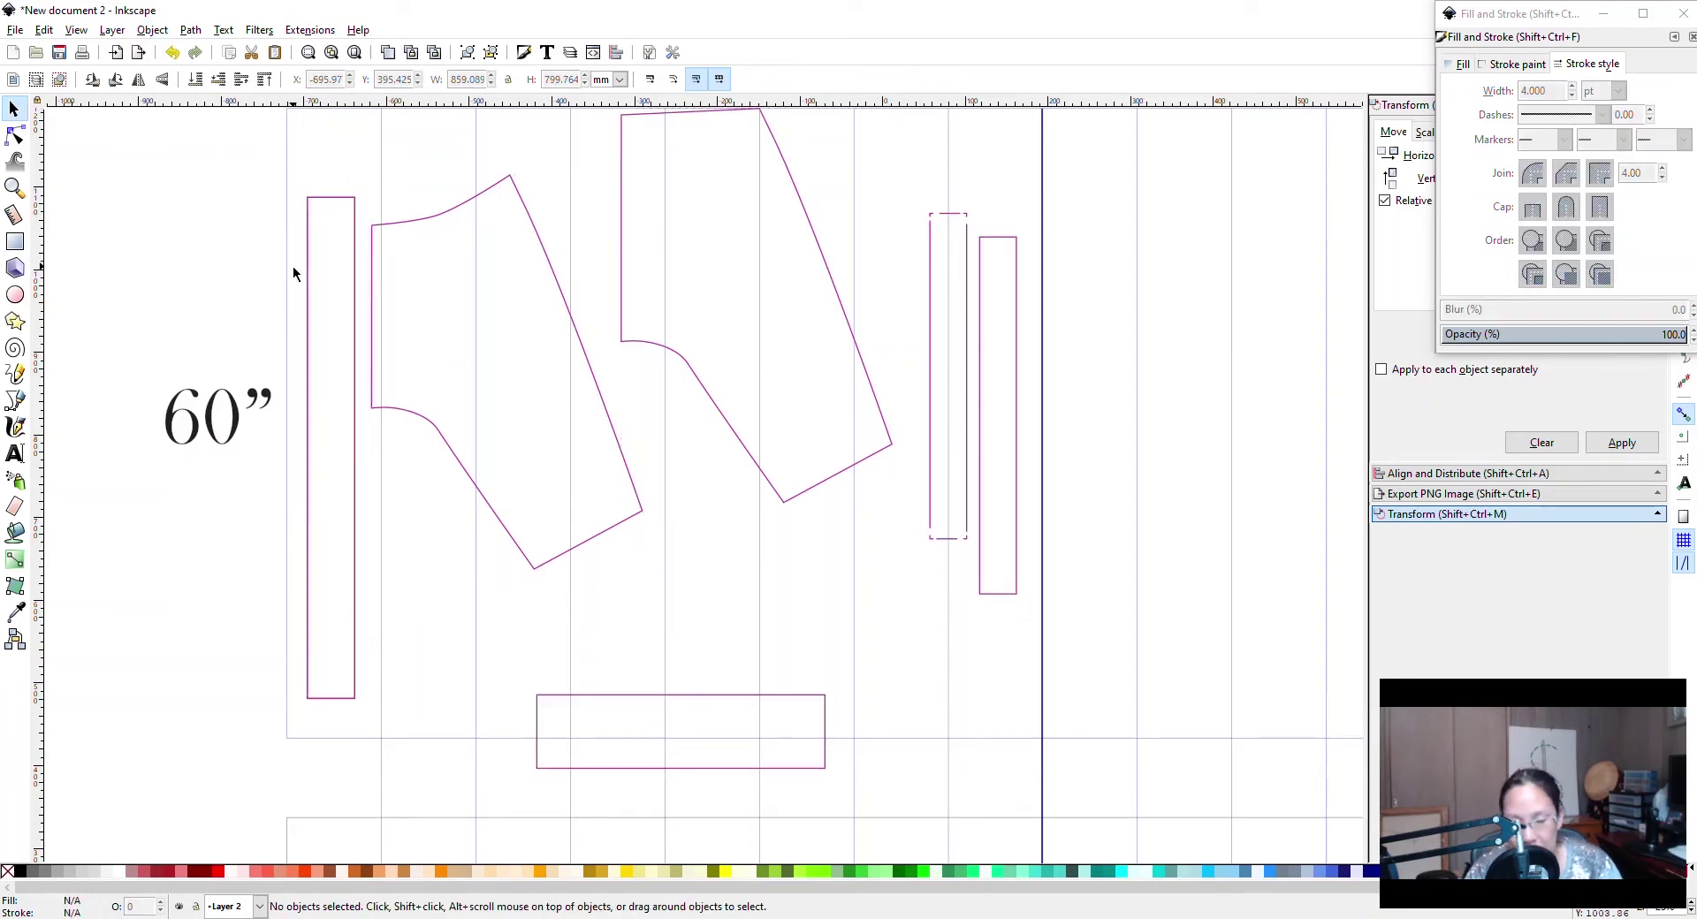
{"action": "scroll", "coordinate": [842, 463], "scroll_direction": "up", "scroll_amount": 3}
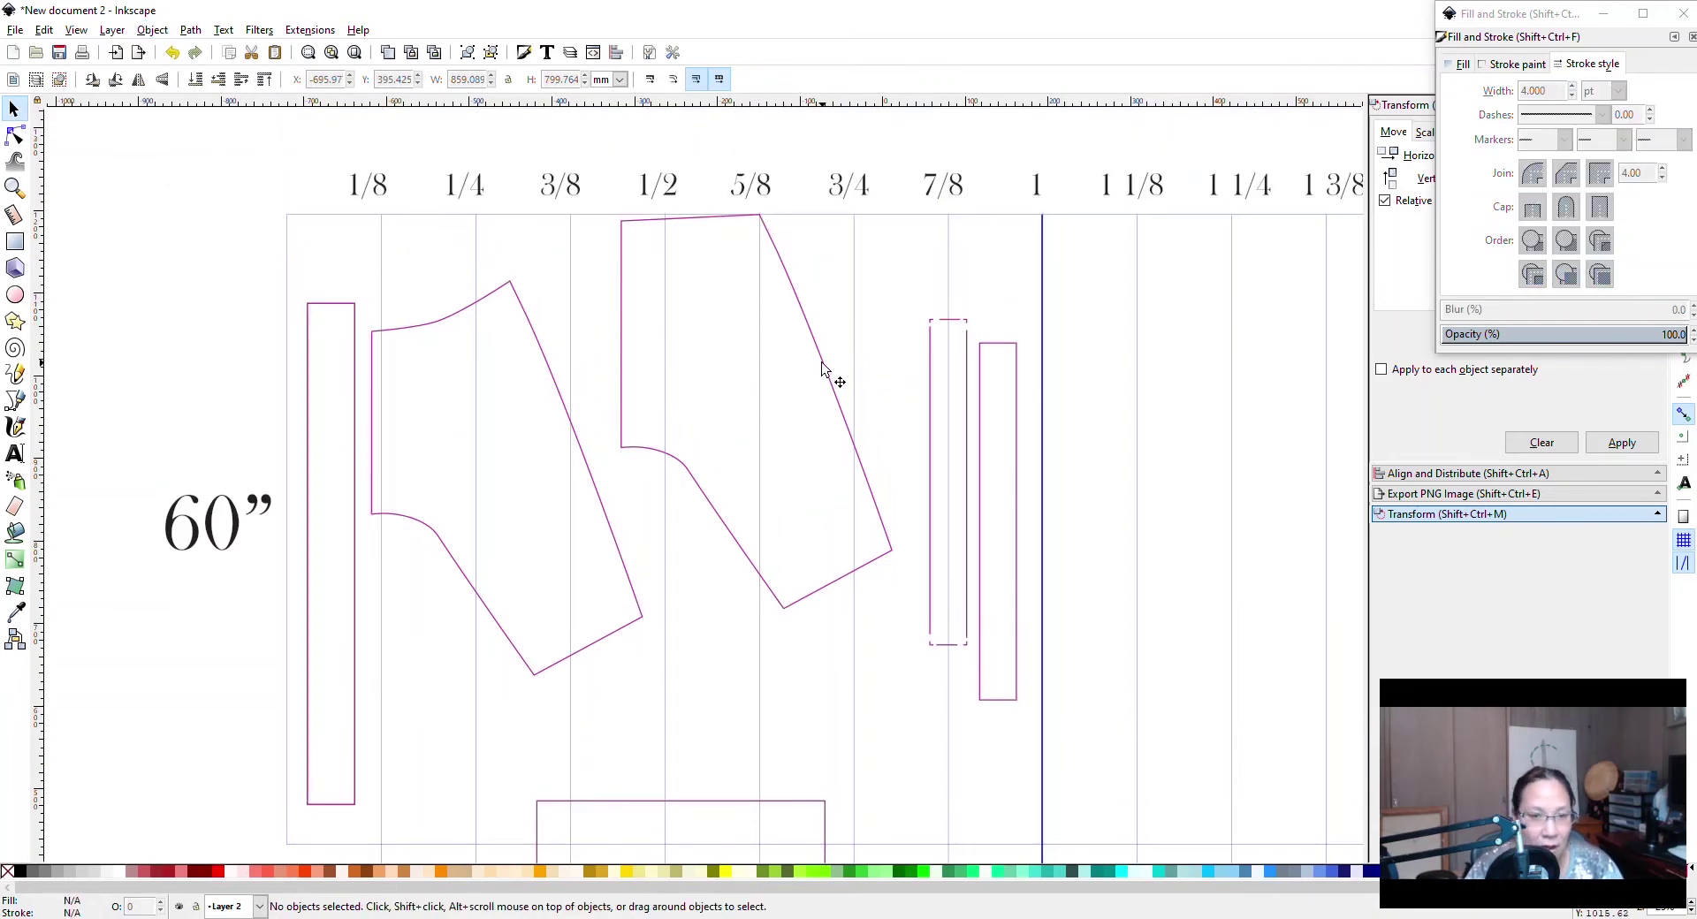
{"action": "mouse_move", "coordinate": [823, 378]}
{"action": "left_mouse_down"}
{"action": "mouse_move", "coordinate": [802, 347]}
{"action": "mouse_move", "coordinate": [1205, 409]}
{"action": "mouse_move", "coordinate": [807, 401]}
{"action": "mouse_move", "coordinate": [826, 386]}
{"action": "left_mouse_up"}
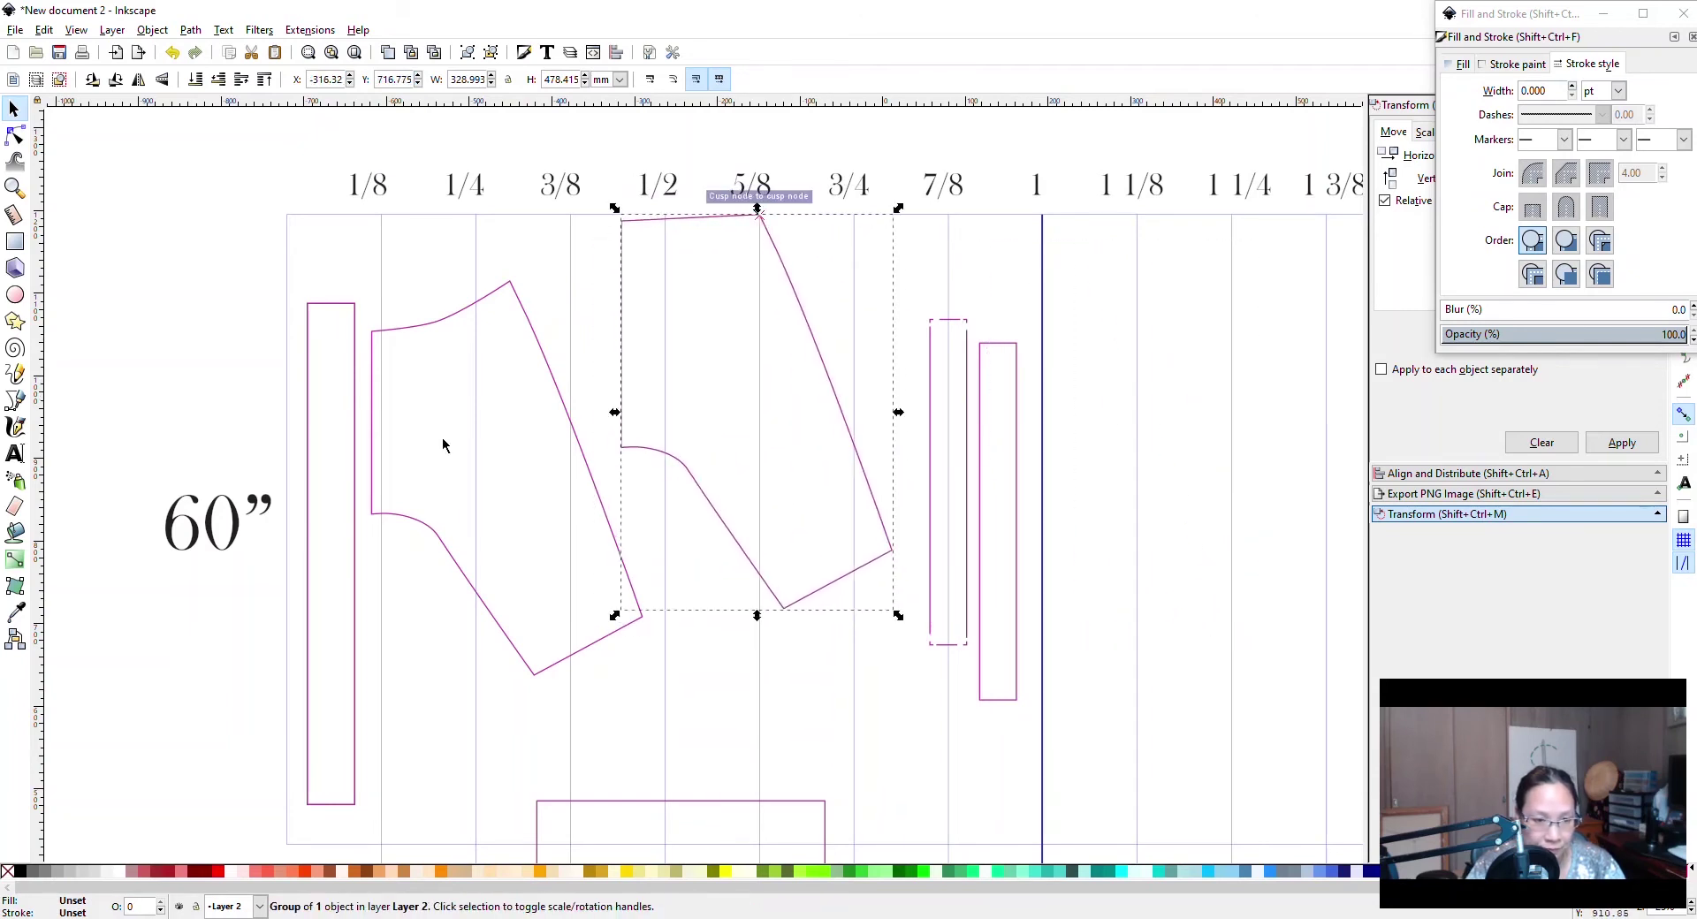
Select the right garment piece and switch it to rotate handles.
{"action": "left_click", "coordinate": [544, 369]}
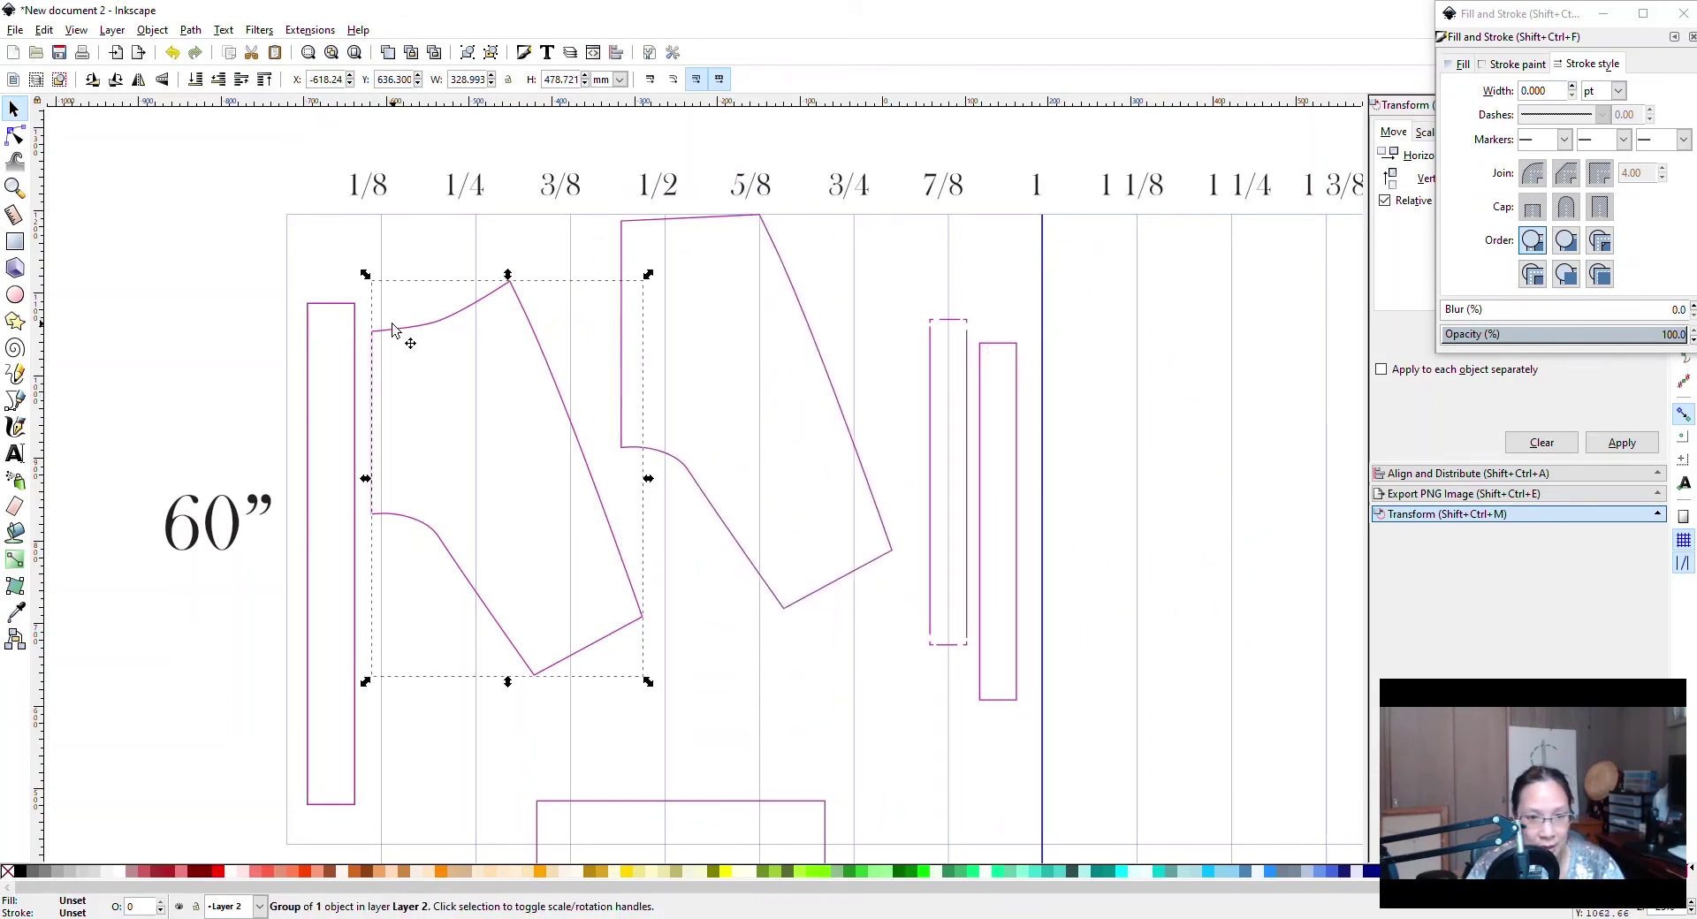
{"action": "left_click", "coordinate": [786, 280]}
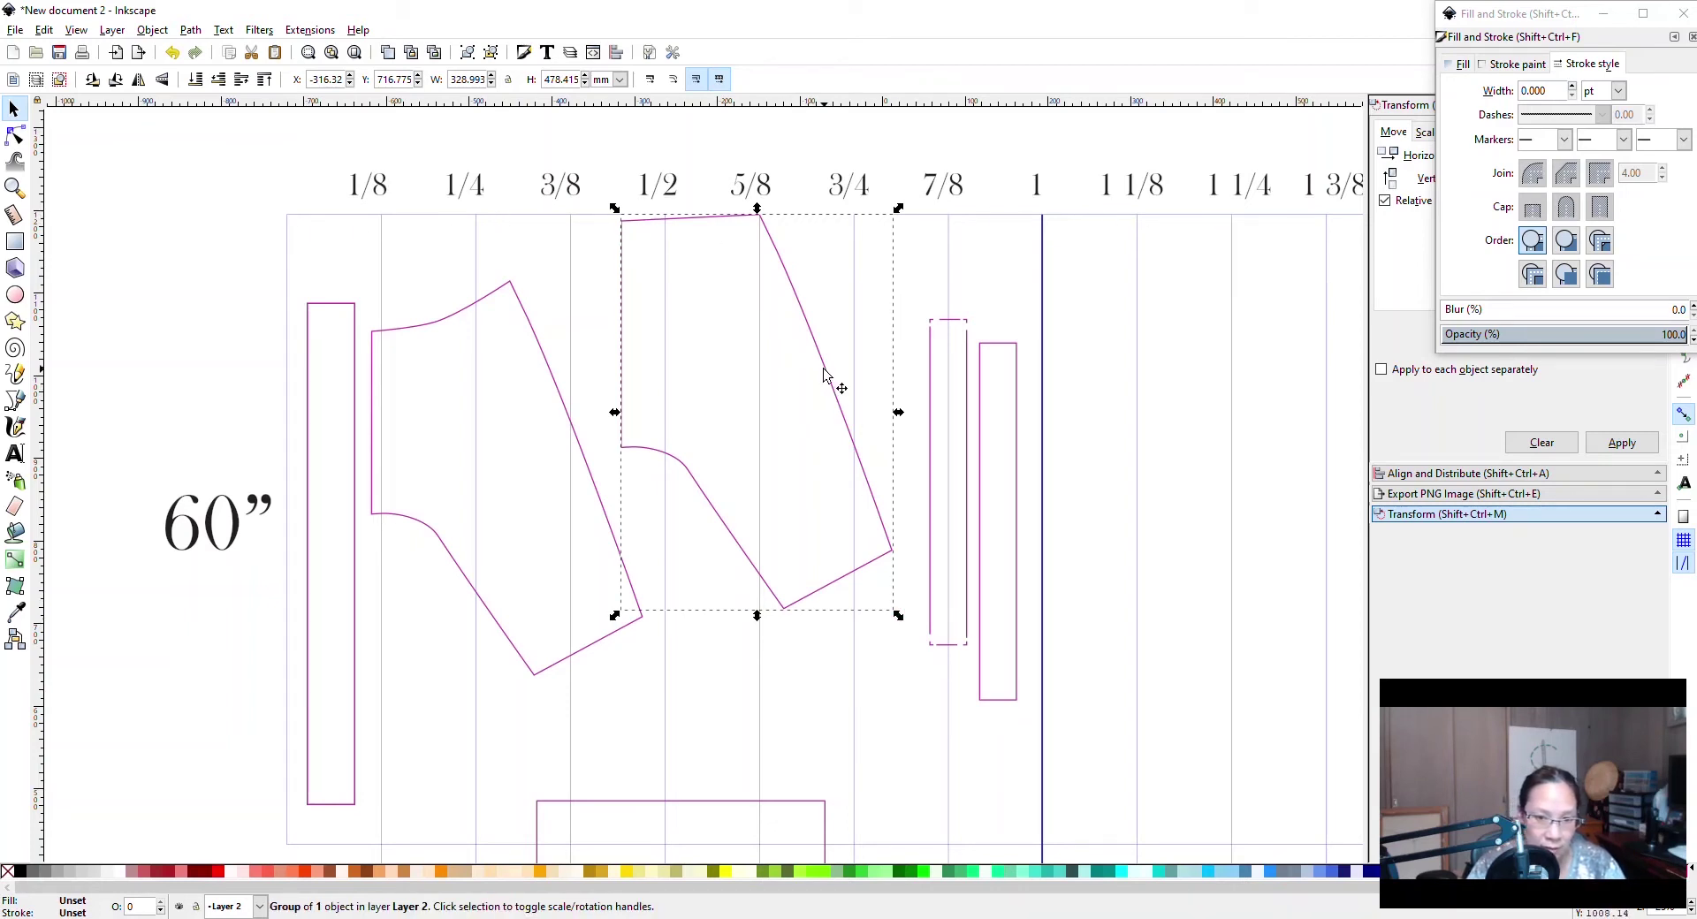
{"action": "key", "text": "Escape"}
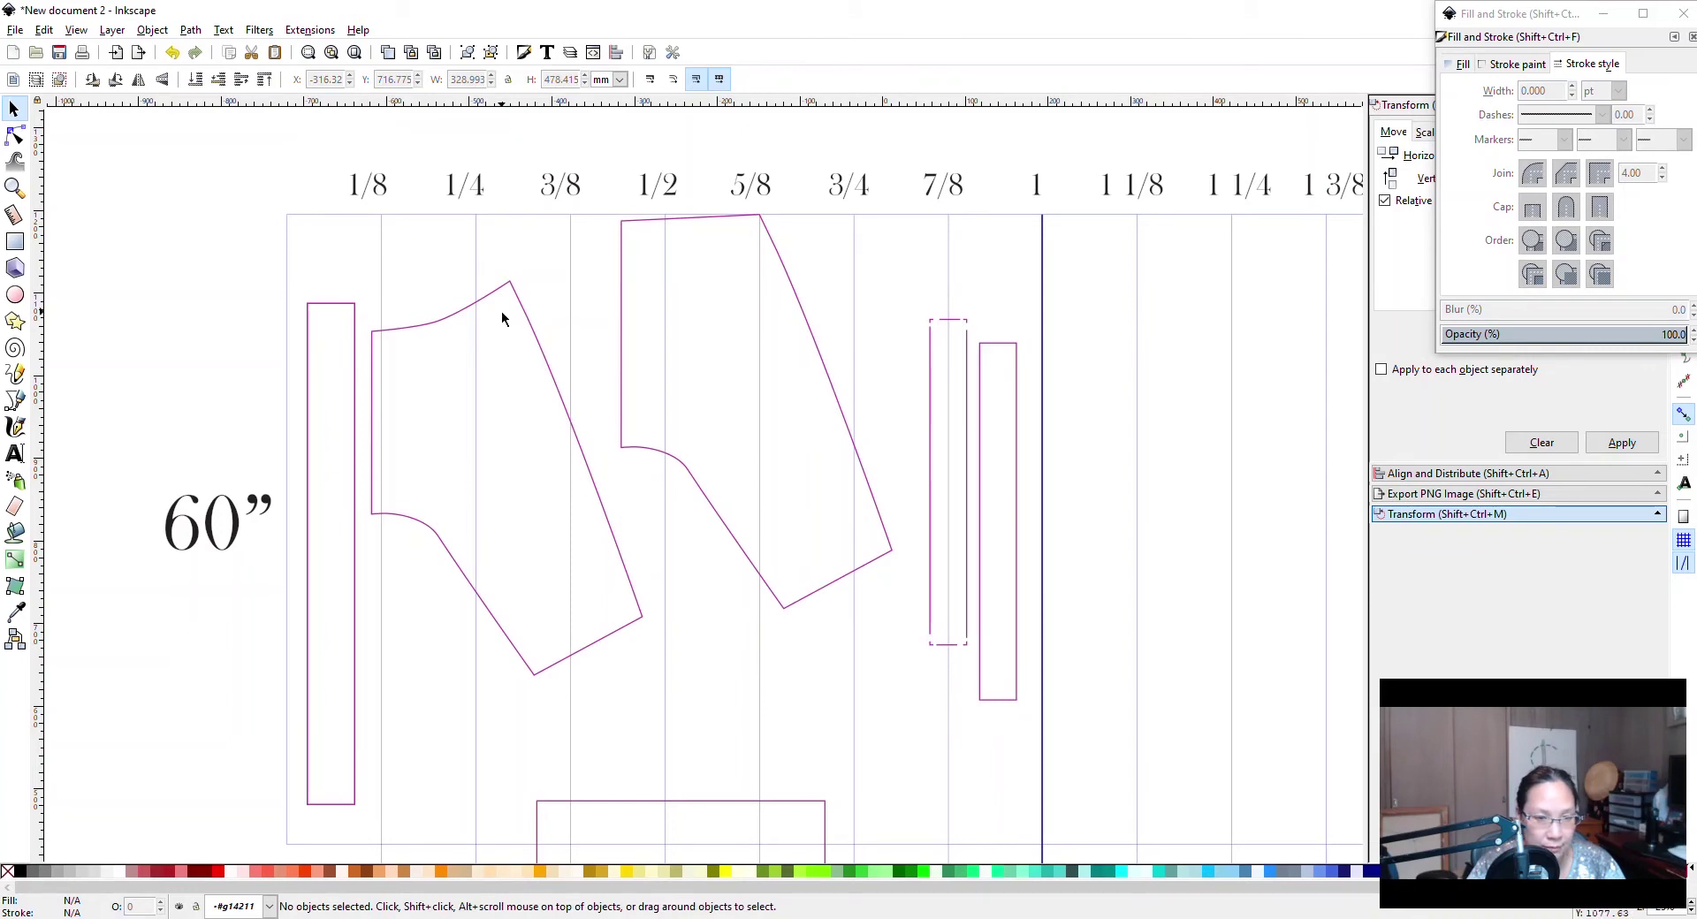
{"action": "left_click", "coordinate": [804, 312]}
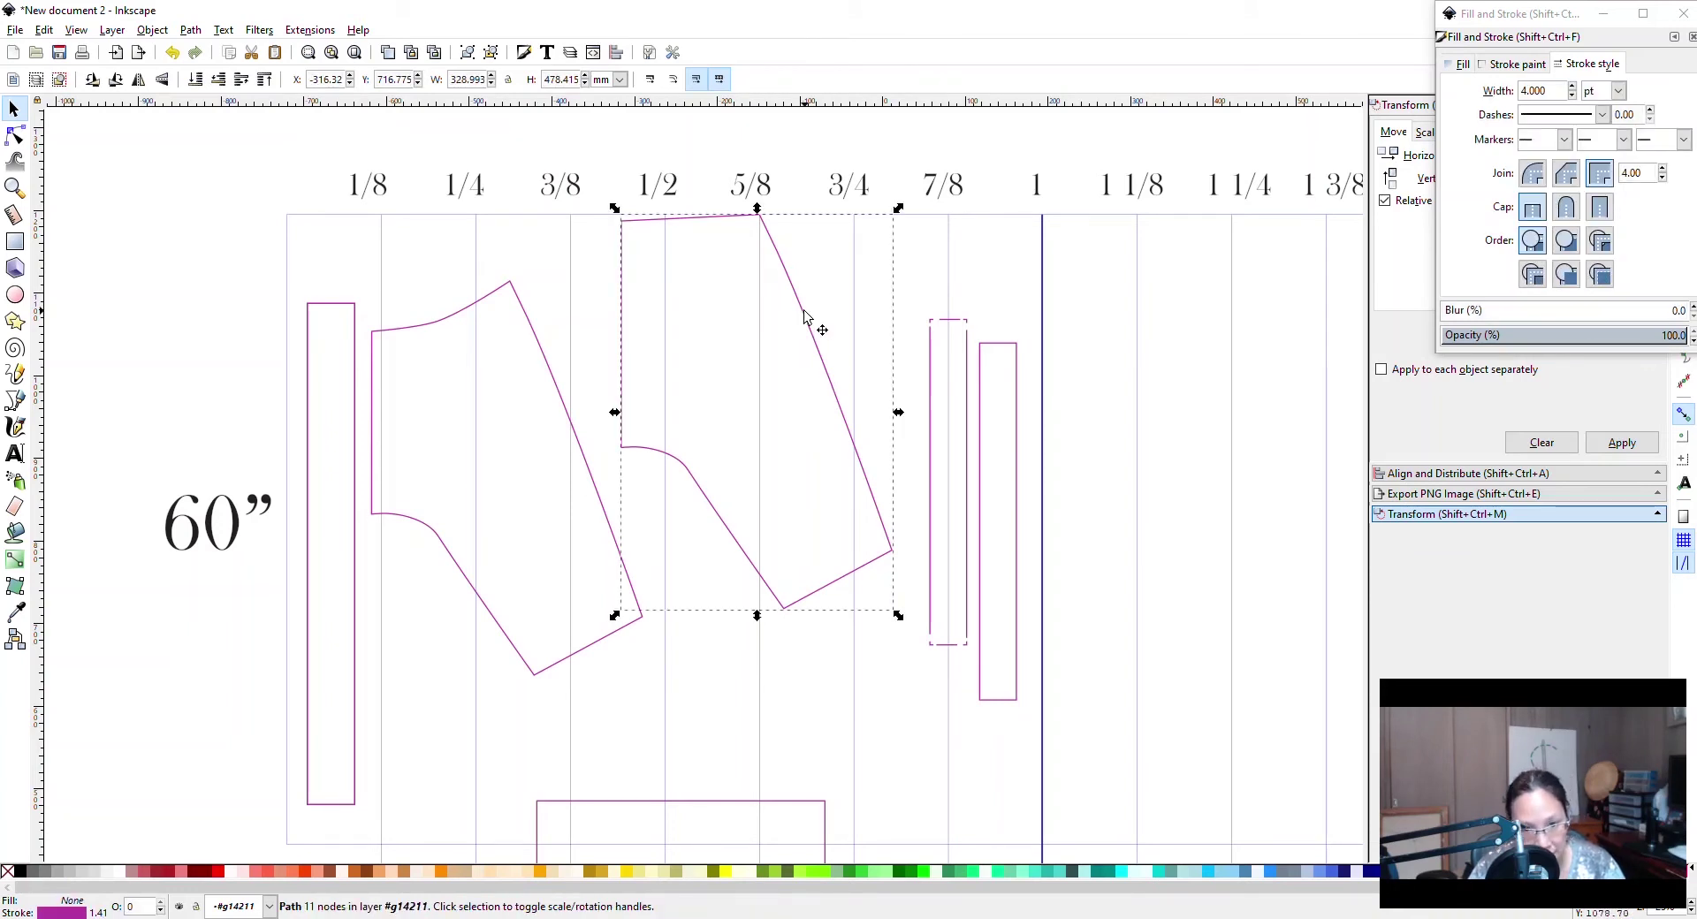
{"action": "left_click", "coordinate": [804, 312]}
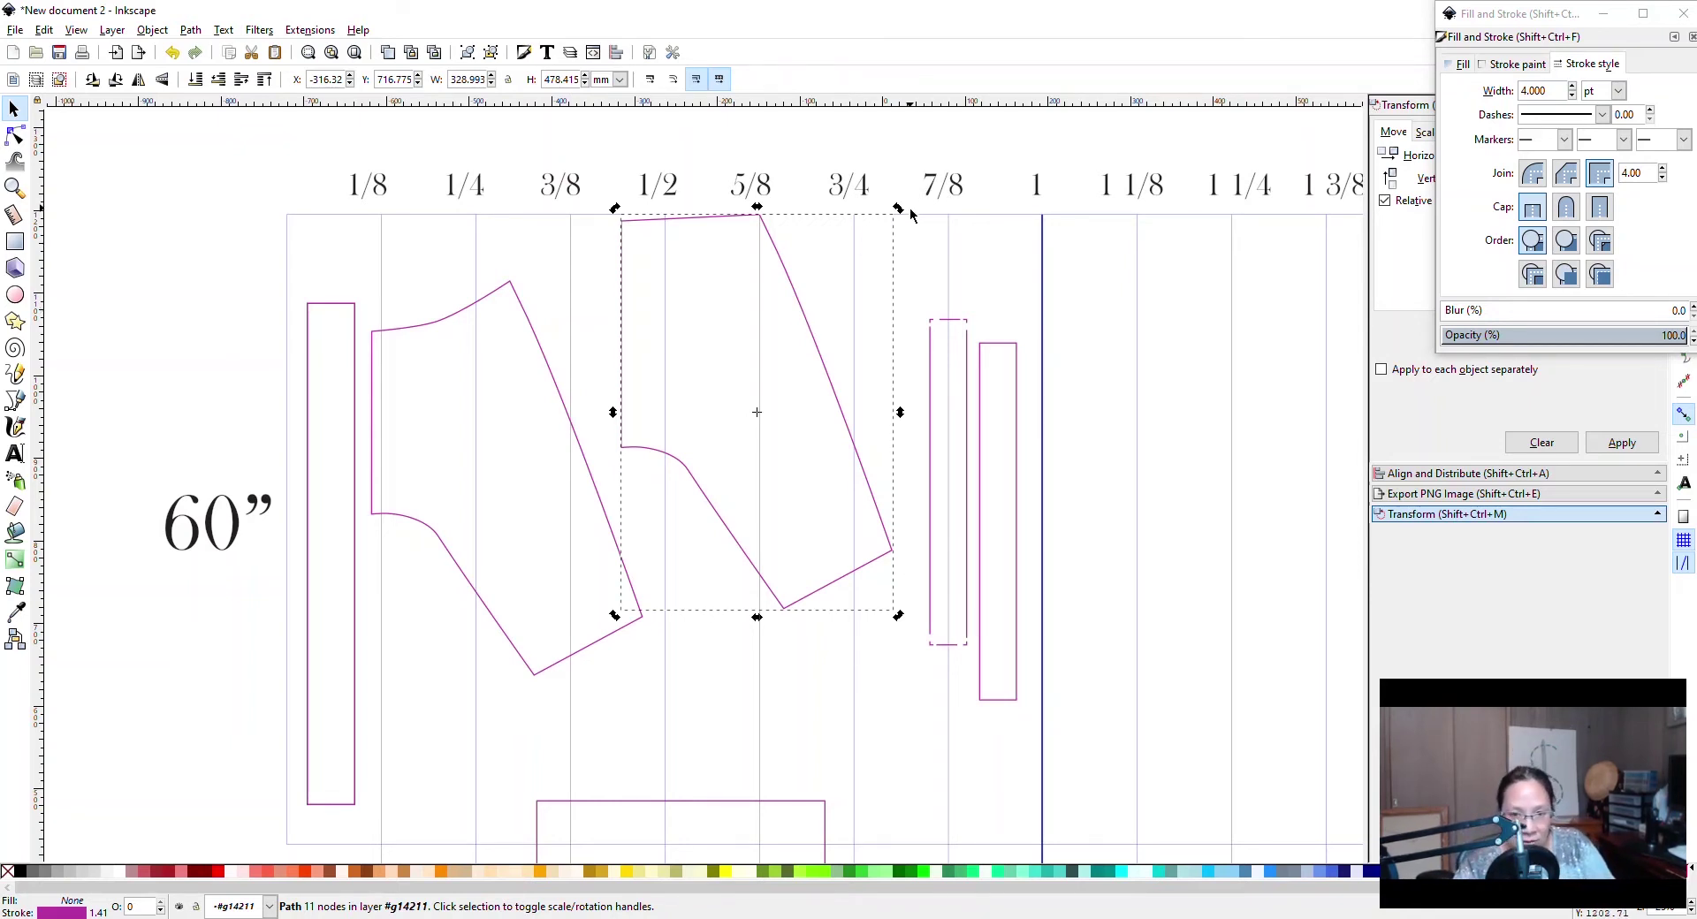
Rotate the right pants piece onto its side and place it at the grid's top-left, spanning 1/8–1/2.
{"action": "left_click_drag", "start_coordinate": [898, 210], "coordinate": [910, 450]}
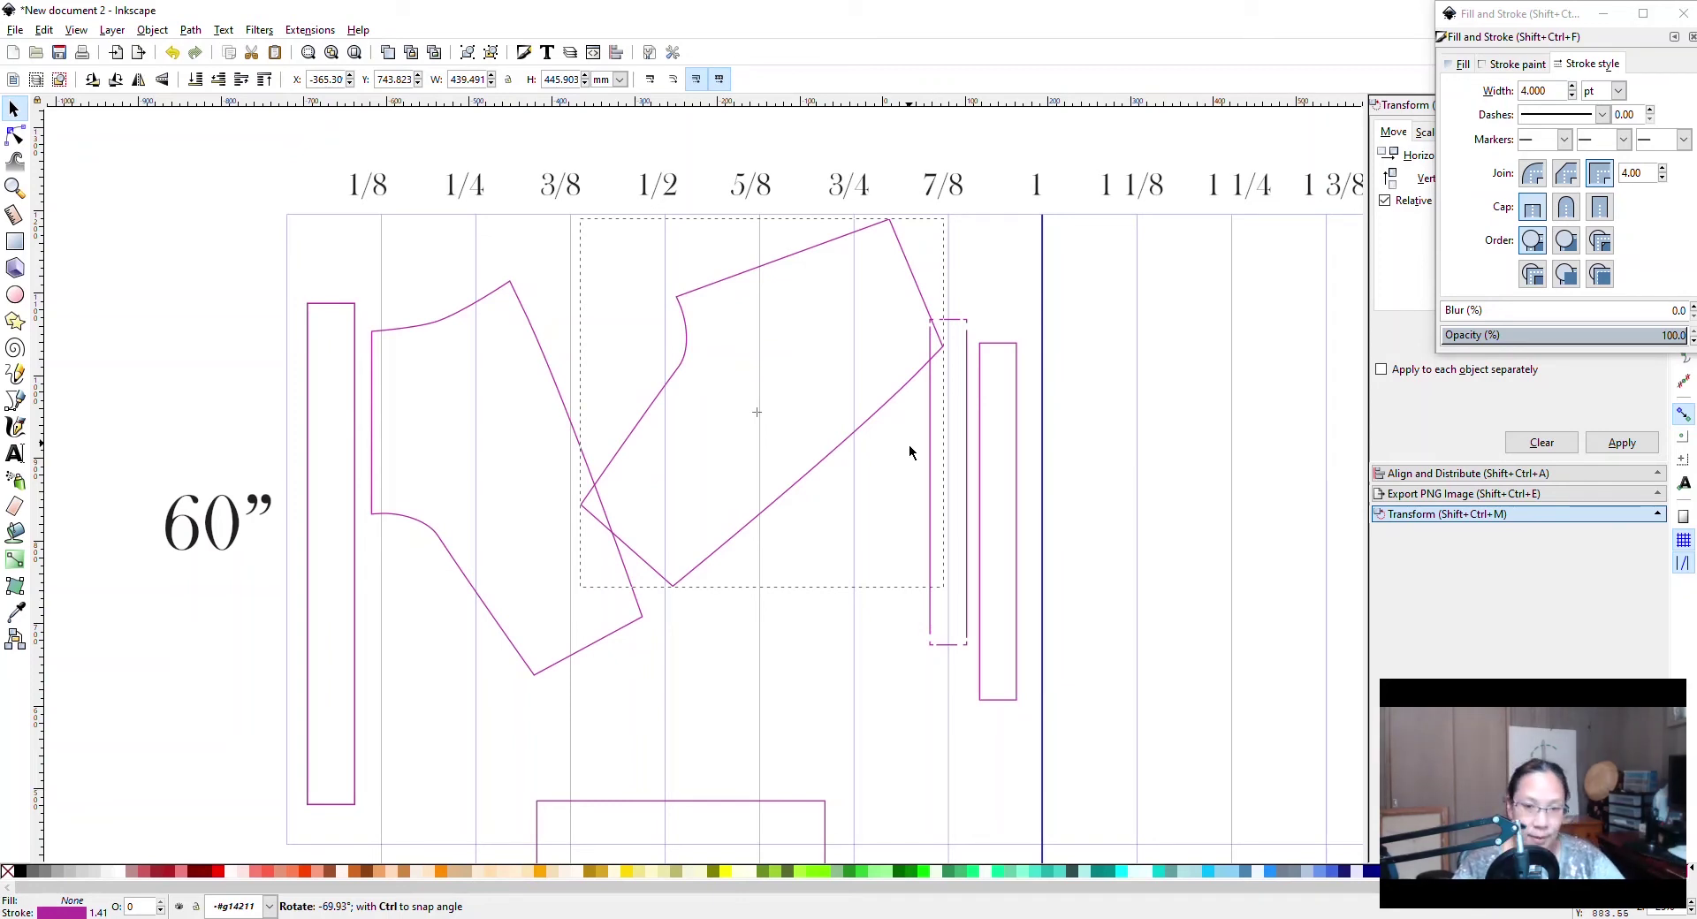
{"action": "left_click_drag", "start_coordinate": [908, 451], "coordinate": [905, 490]}
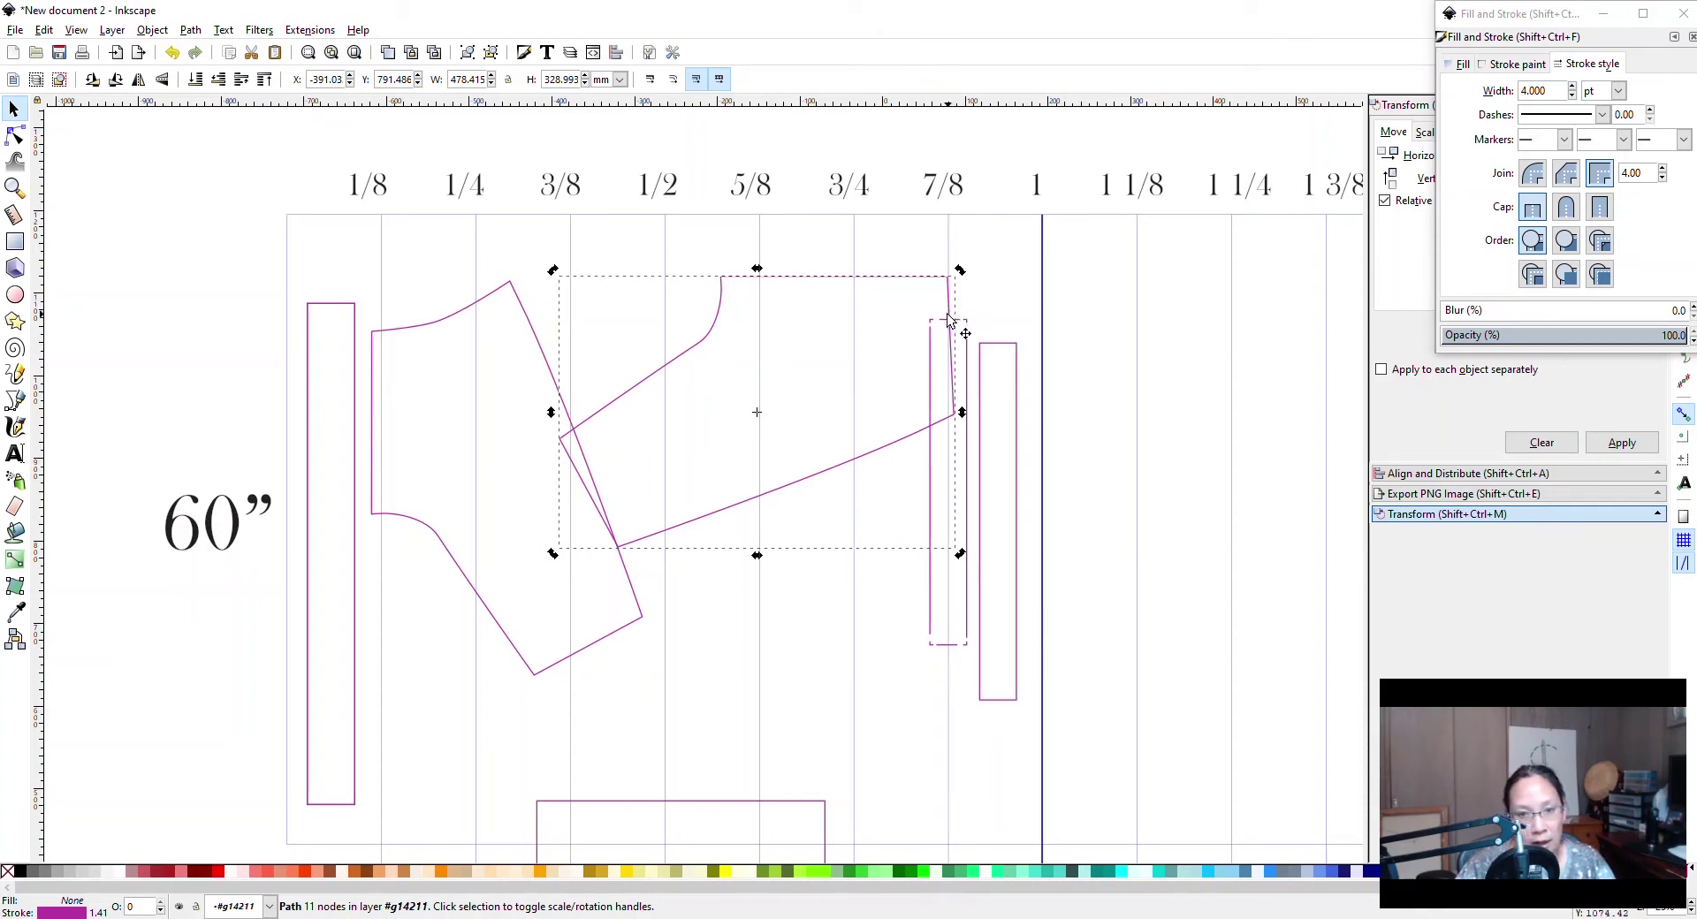
{"action": "left_click_drag", "start_coordinate": [952, 319], "coordinate": [664, 243]}
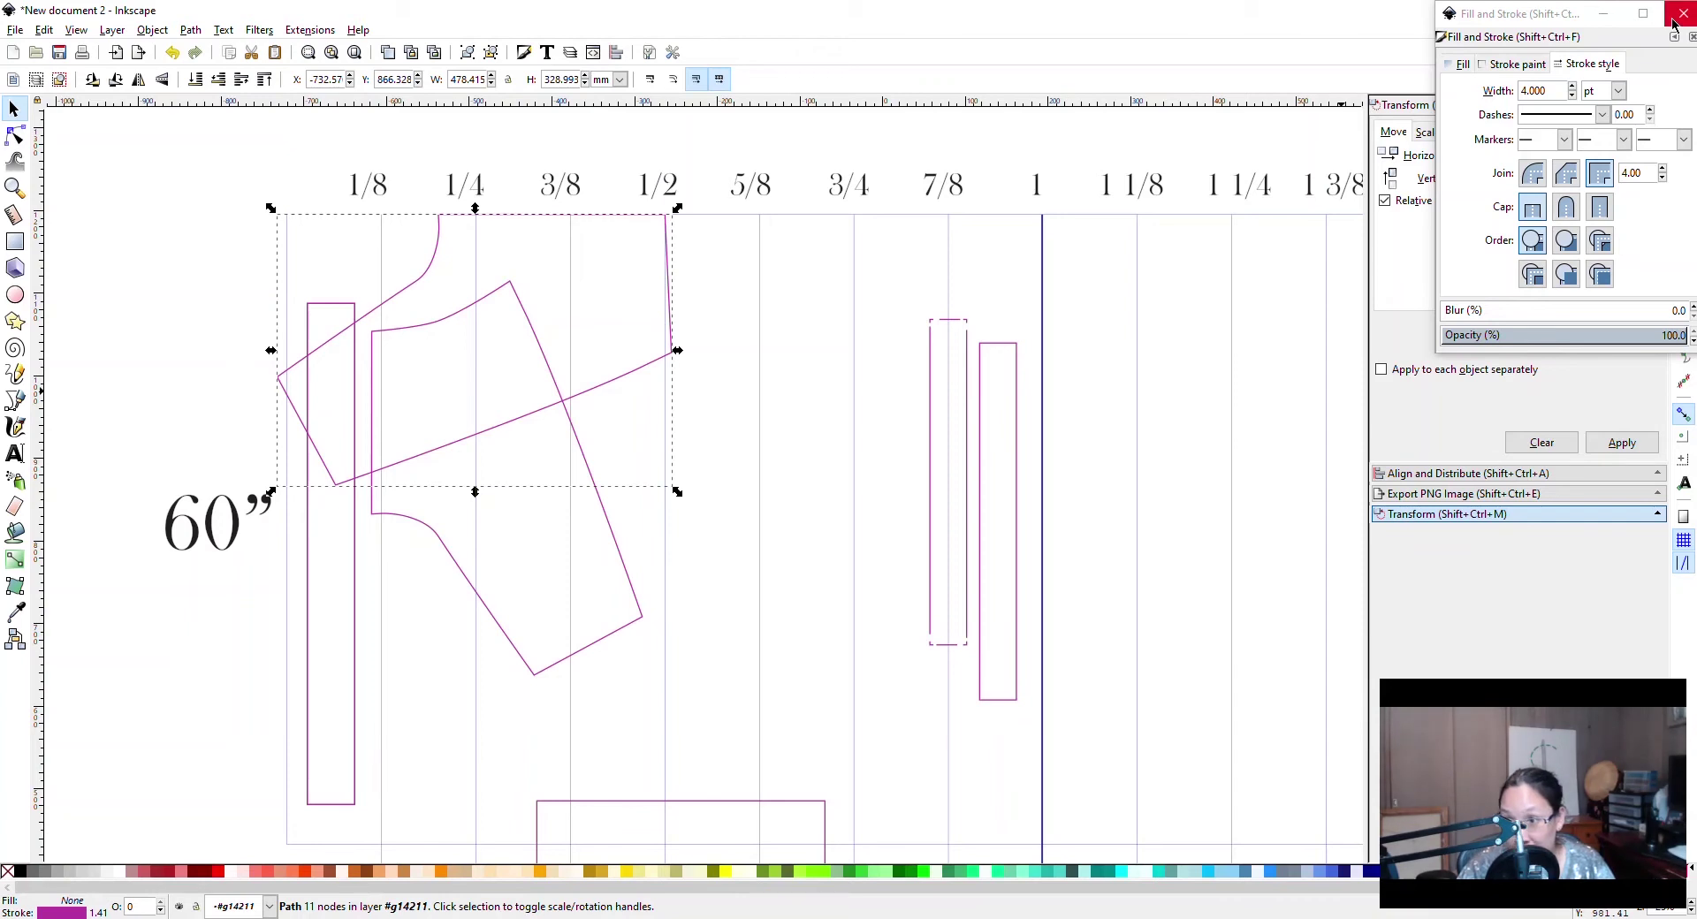
Close the Fill and Stroke window and switch snapping off.
{"action": "left_click", "coordinate": [1673, 22]}
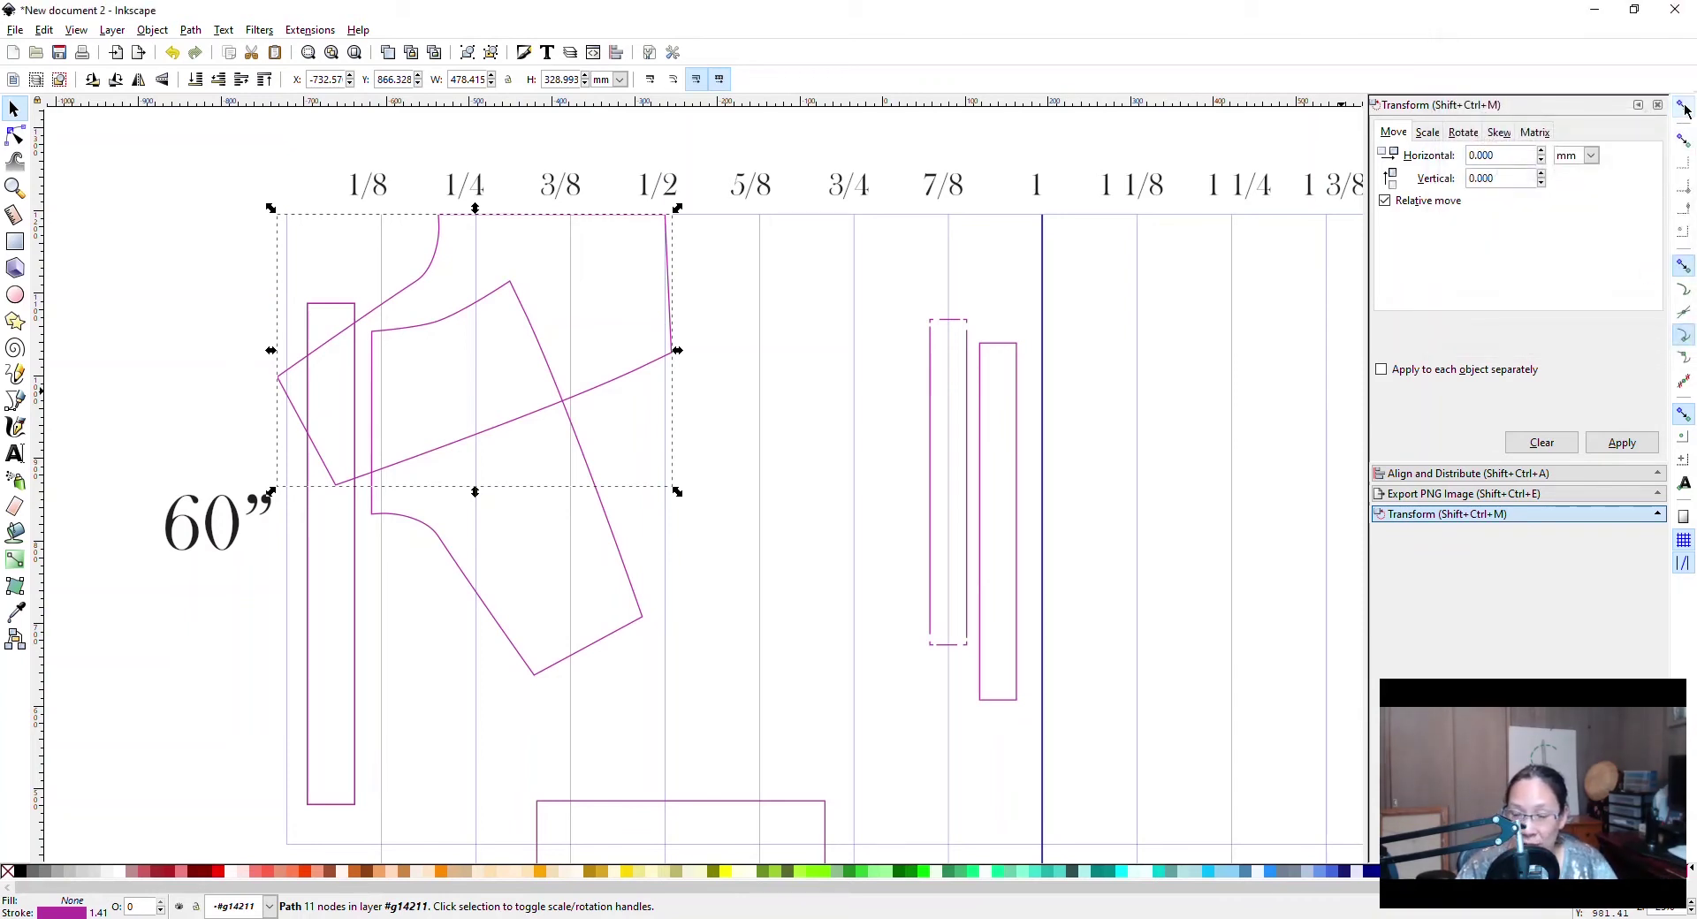
{"action": "left_click", "coordinate": [1685, 107]}
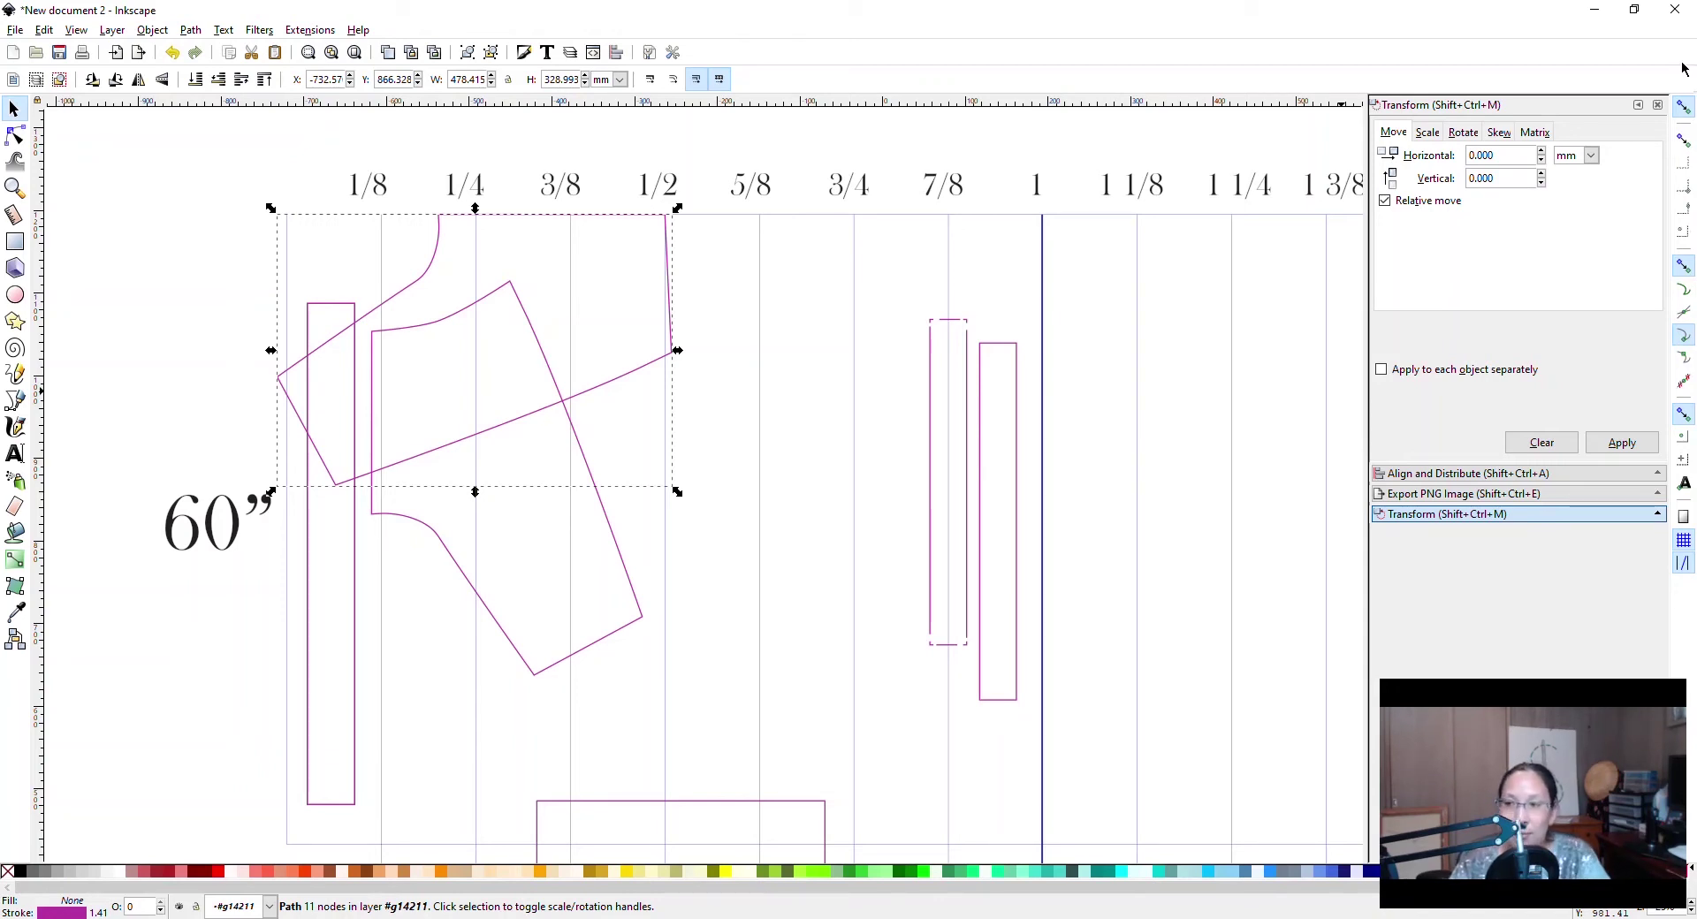
{"action": "left_click", "coordinate": [1684, 107]}
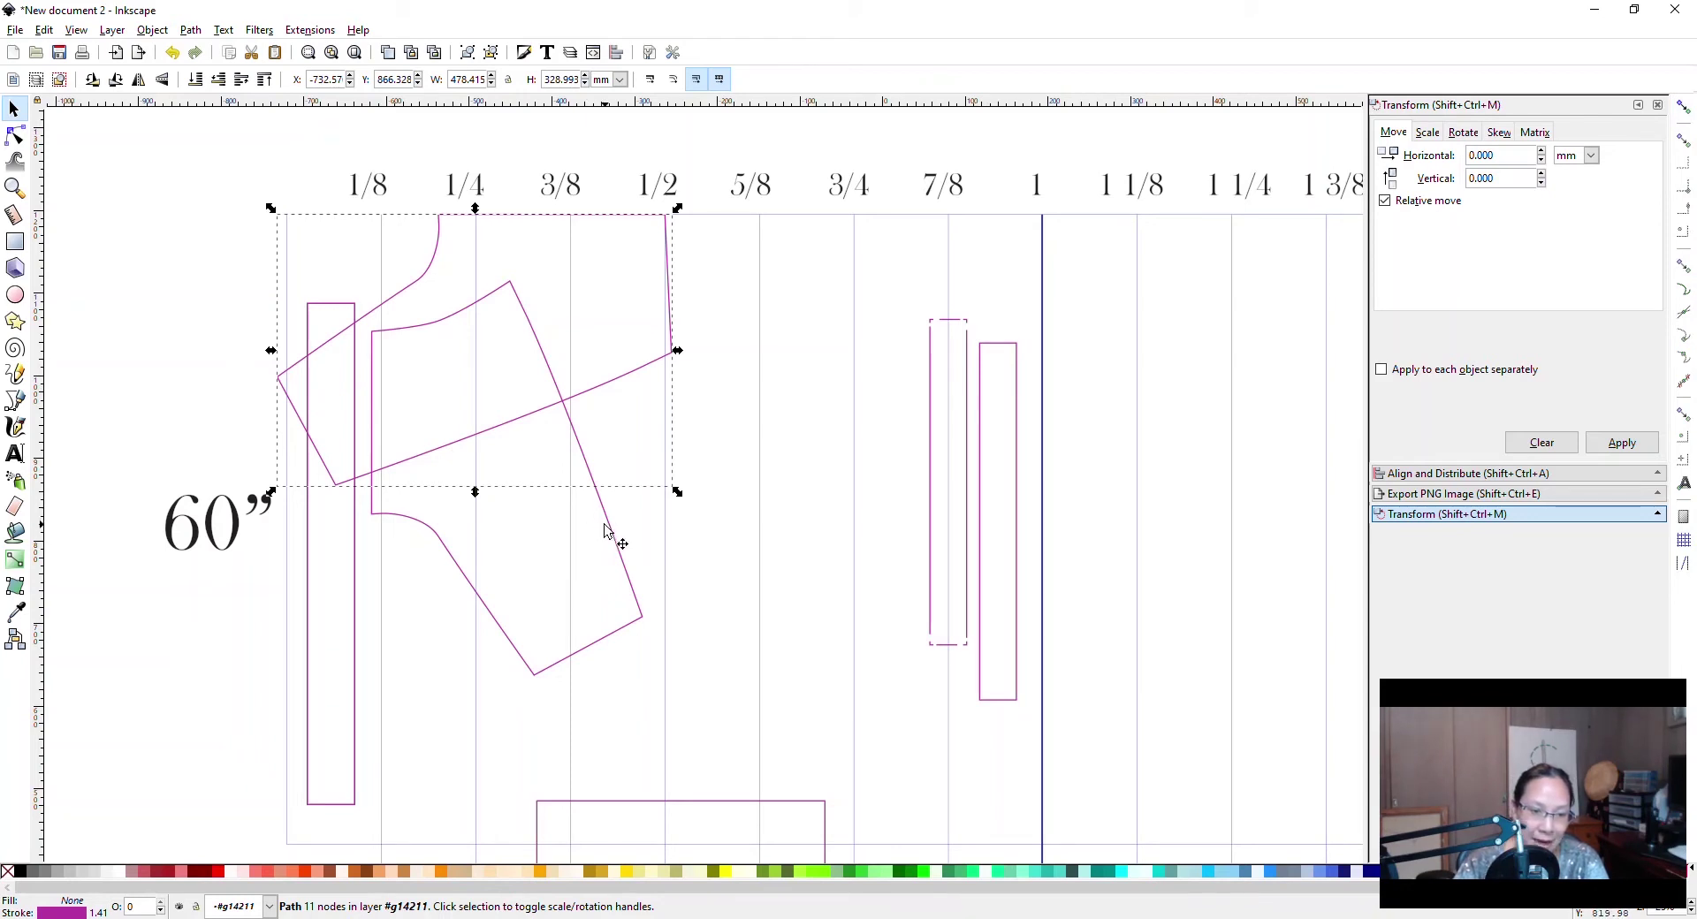
Move the left pants piece right toward the layout centre, into the 3/8–3/4 columns.
{"action": "left_click_drag", "start_coordinate": [622, 530], "coordinate": [827, 617]}
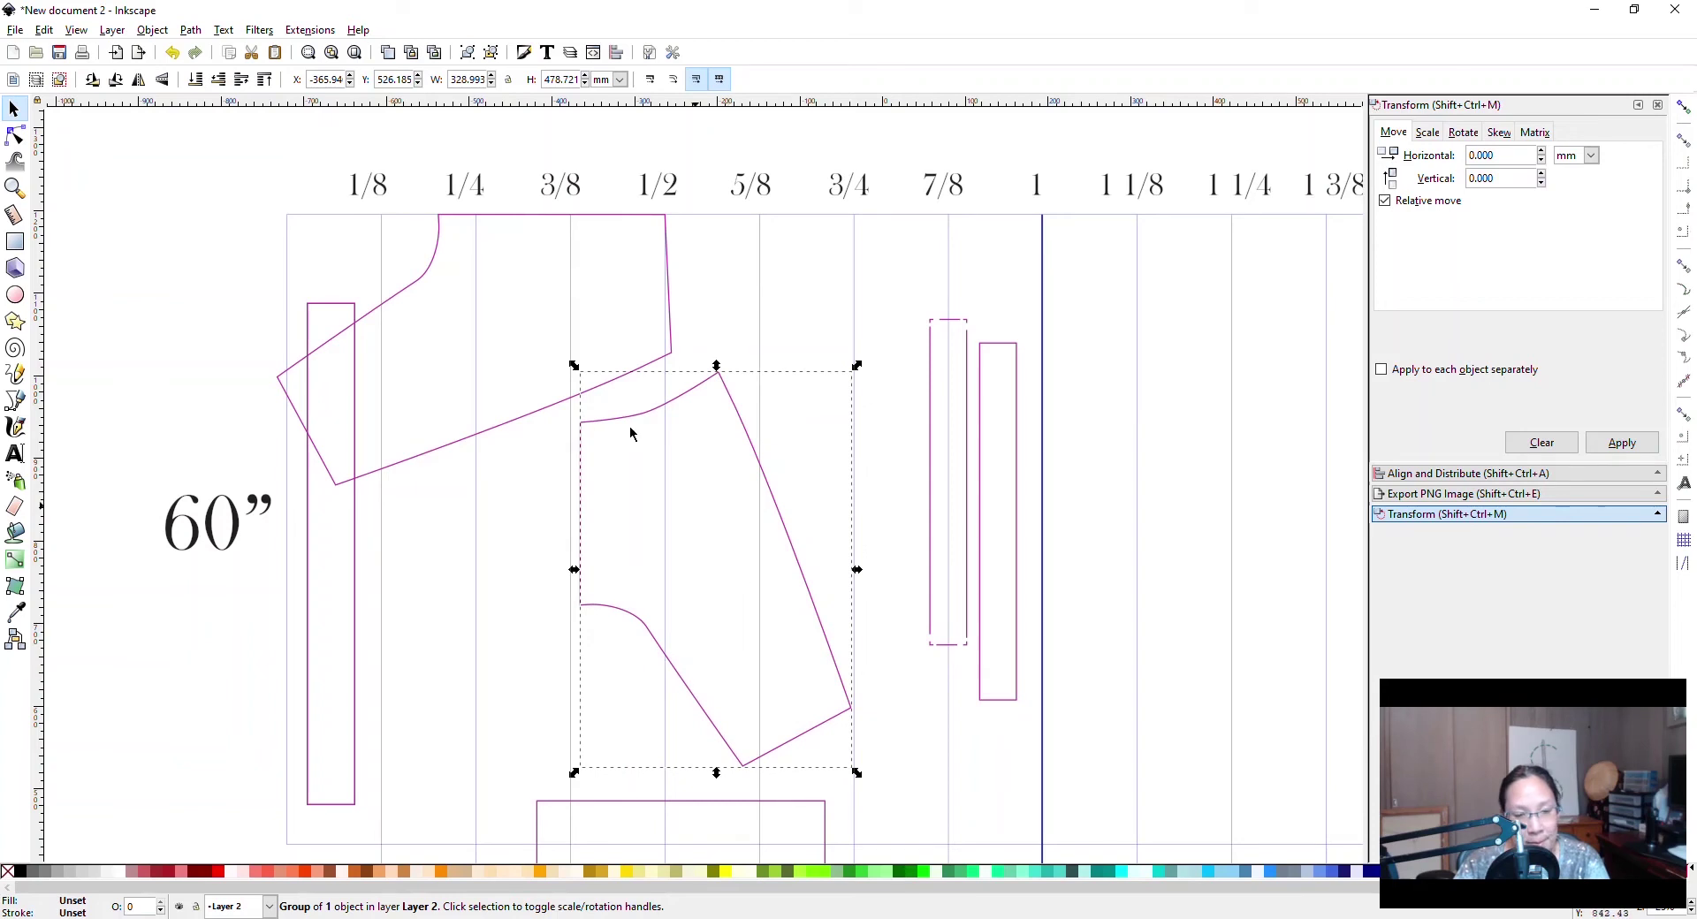
{"action": "left_click", "coordinate": [758, 473]}
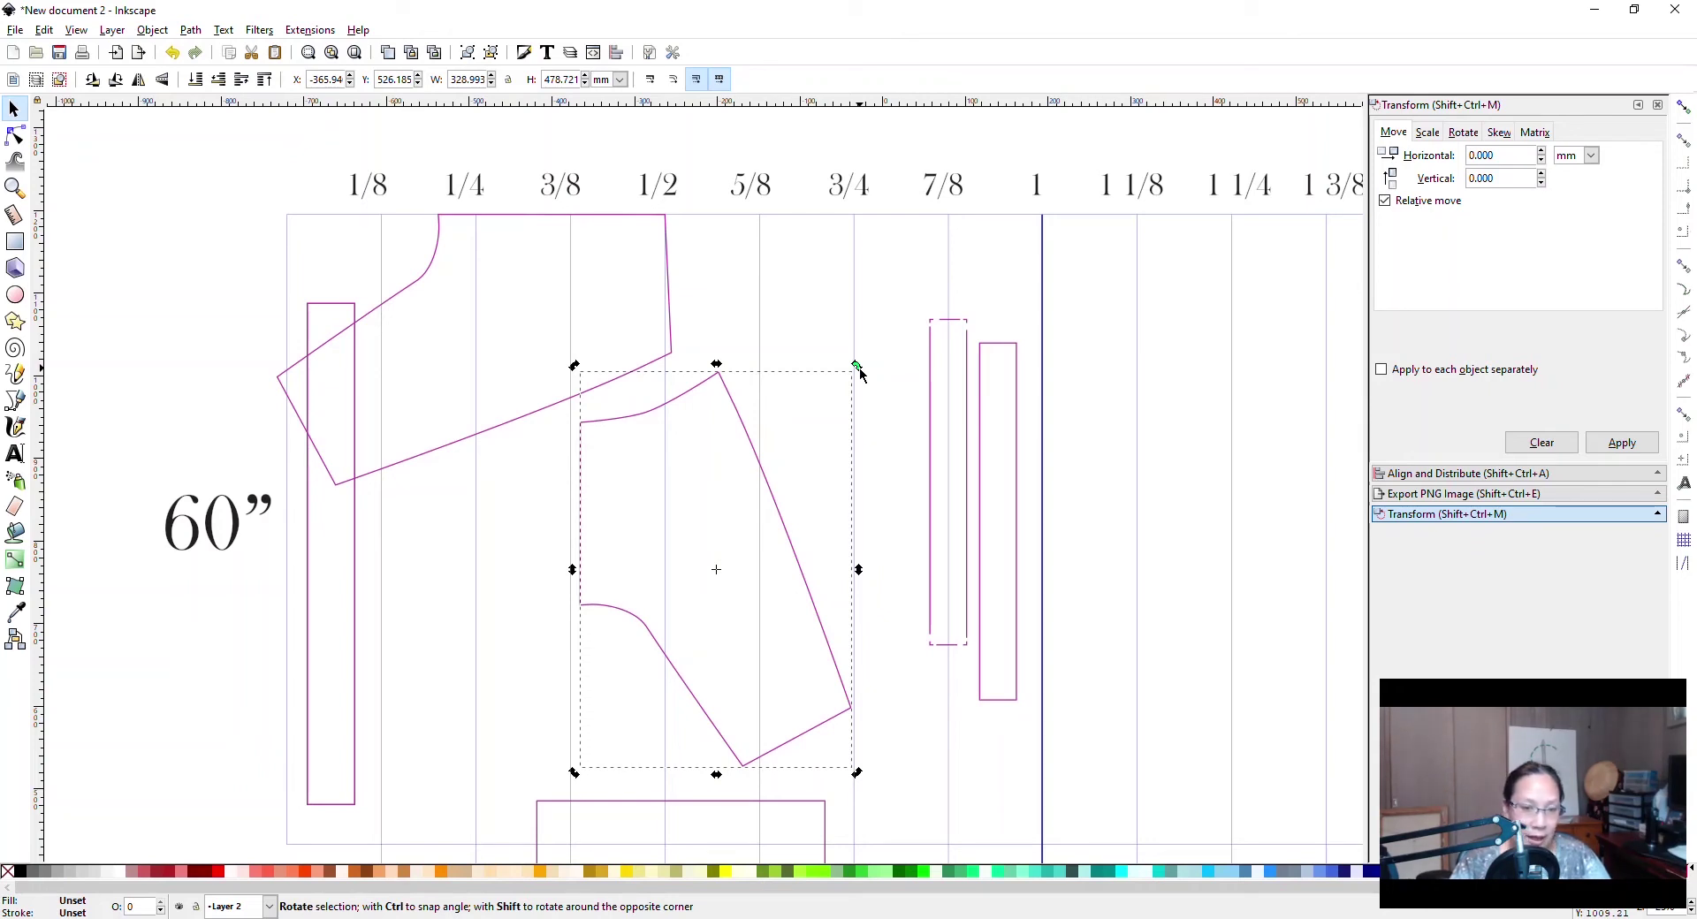
{"action": "right_click", "coordinate": [766, 486]}
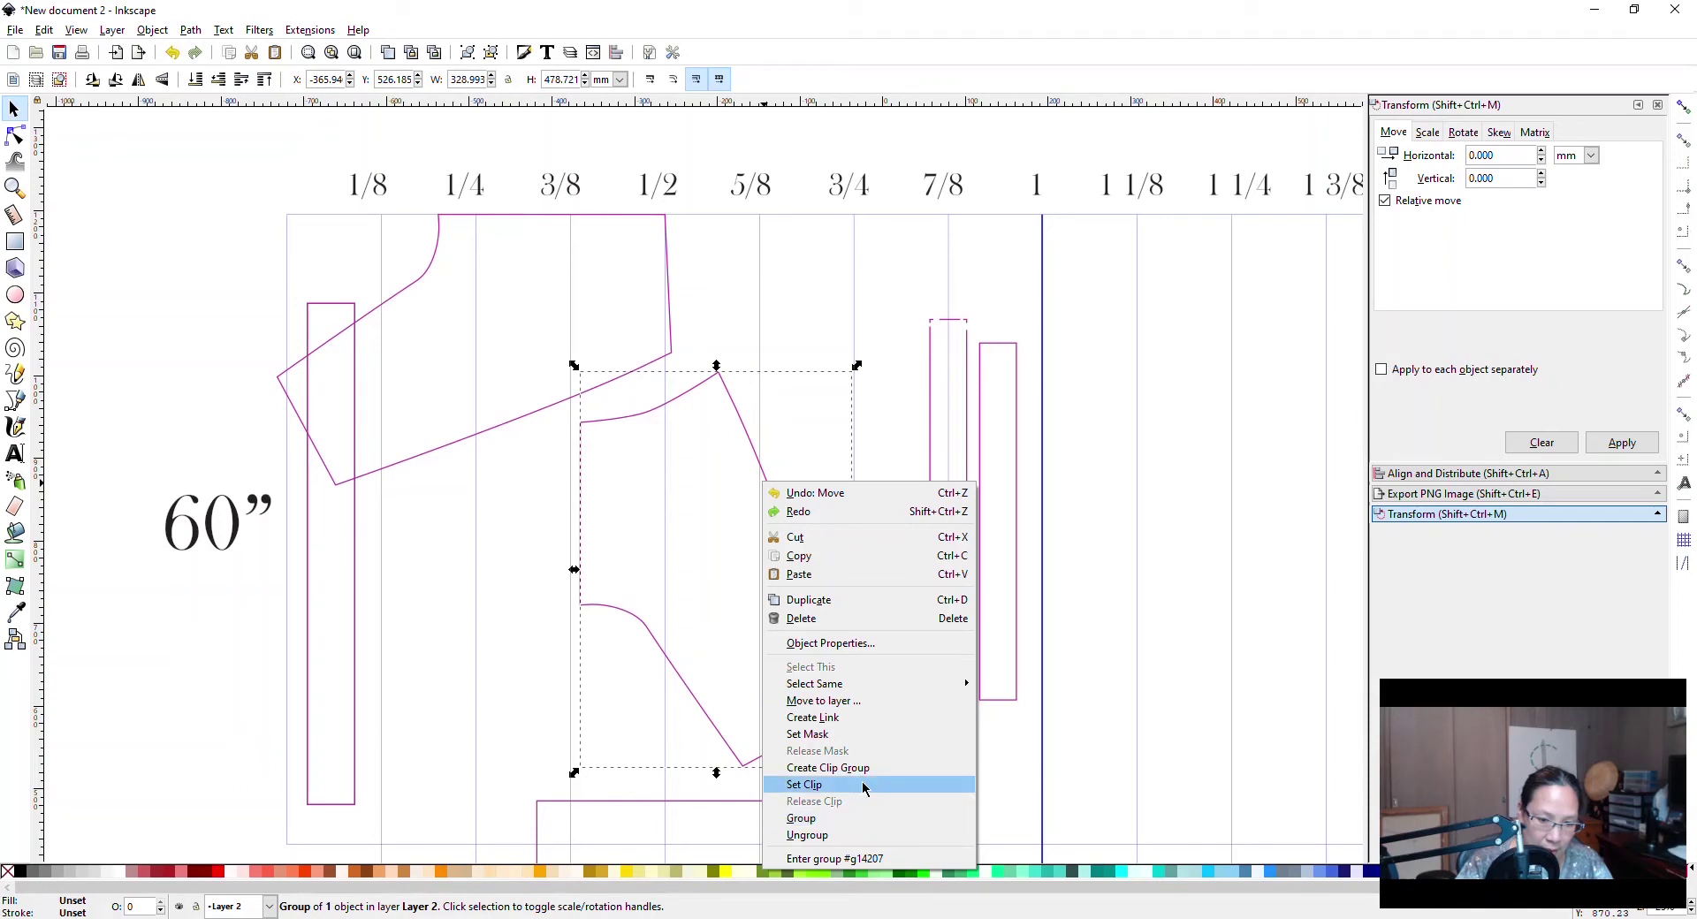
Rotate the second bodice piece about 75° and tuck it below the first on the left.
{"action": "left_click", "coordinate": [738, 402]}
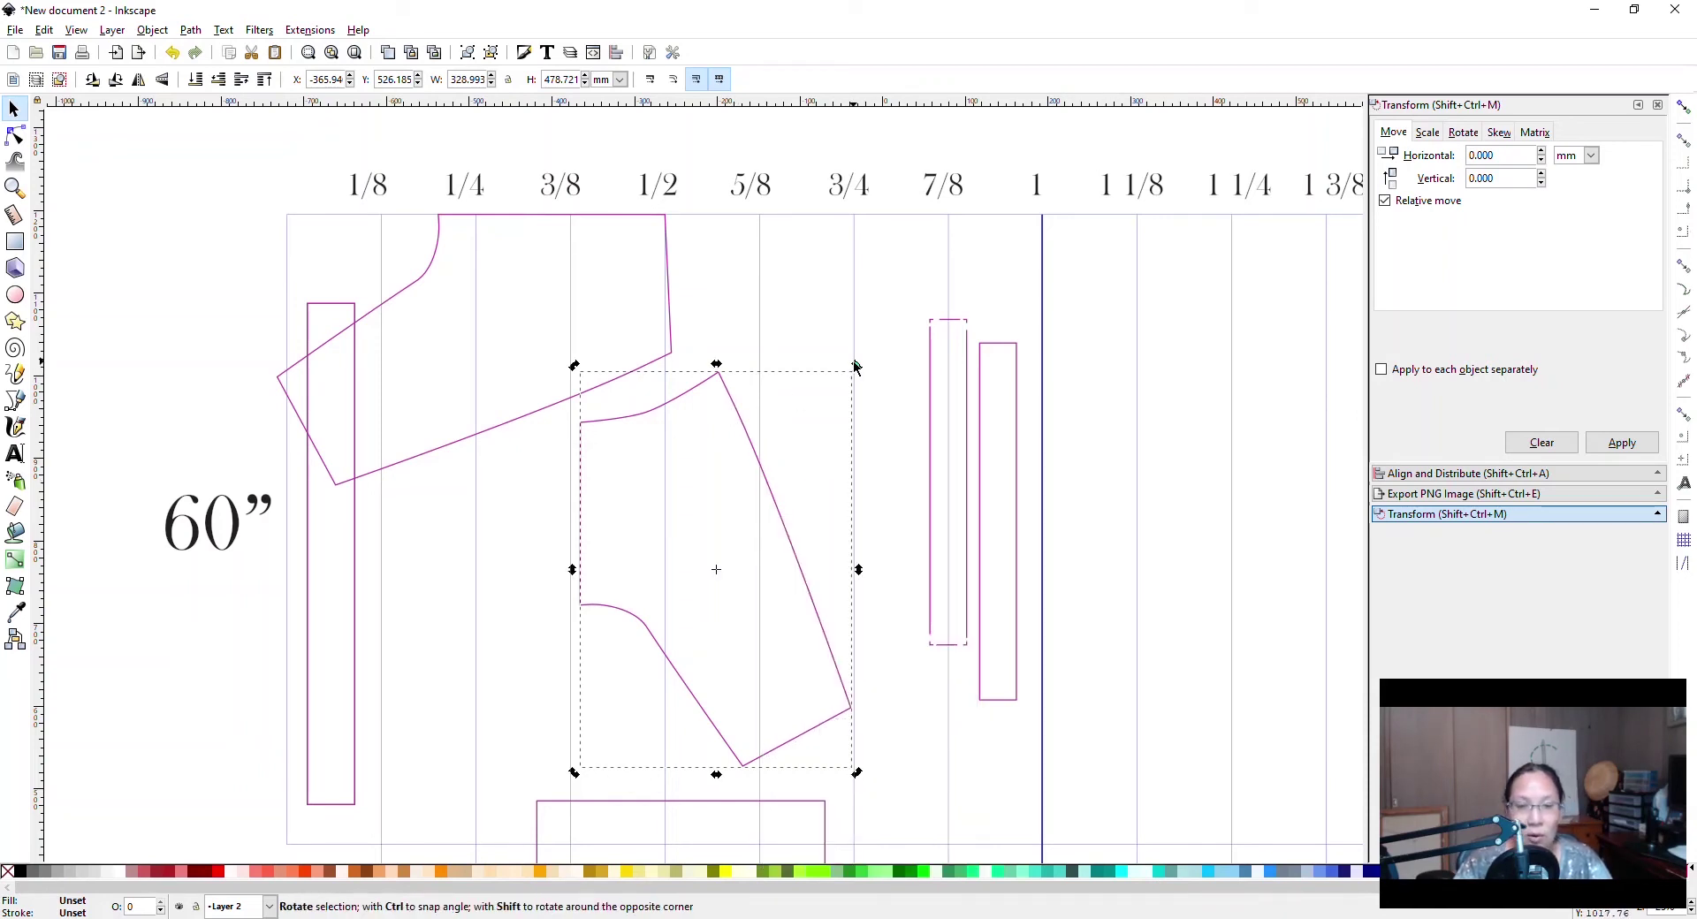
{"action": "left_click_drag", "start_coordinate": [855, 365], "coordinate": [887, 696]}
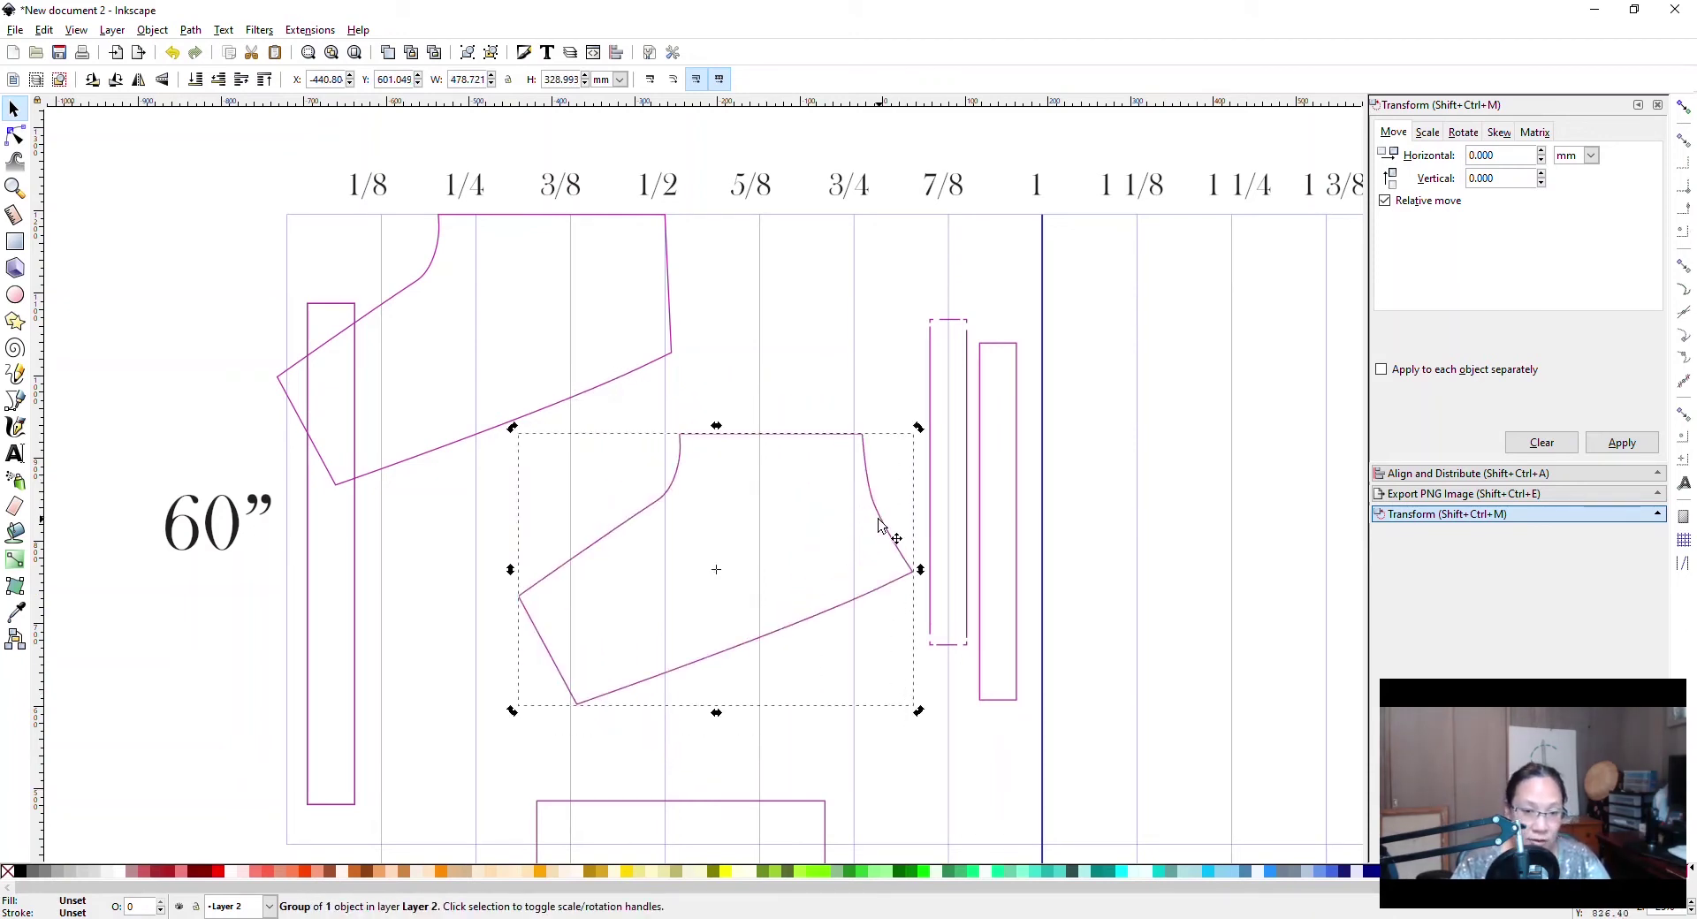
{"action": "left_click_drag", "start_coordinate": [880, 527], "coordinate": [680, 554]}
{"action": "left_click", "coordinate": [578, 570]}
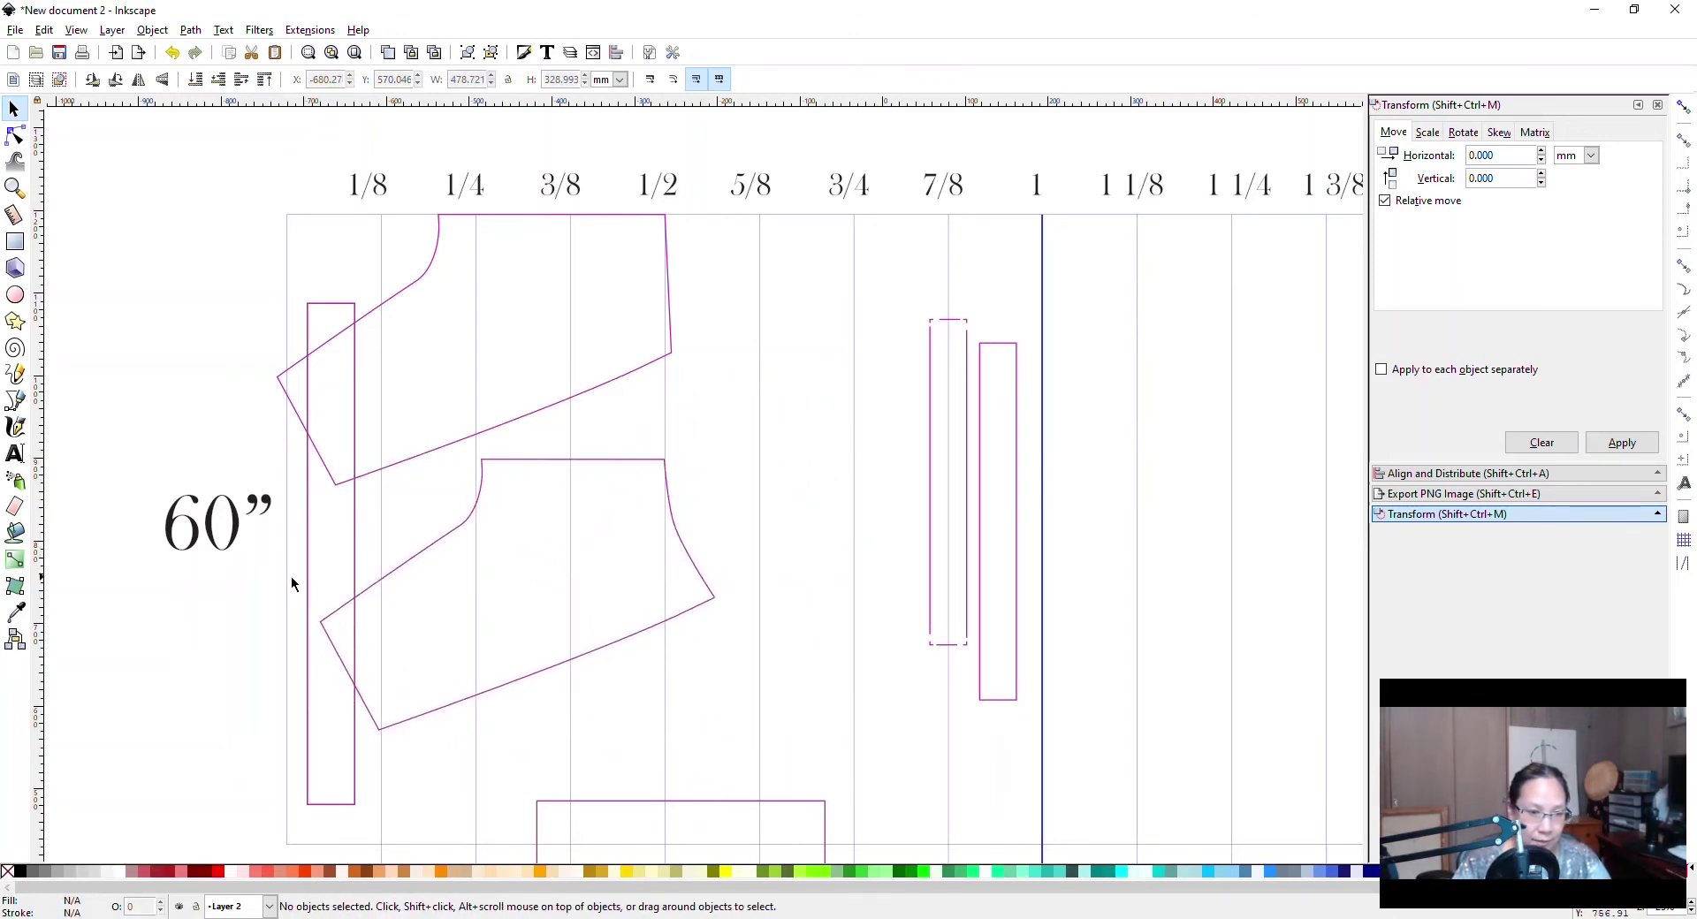
Move the long narrow strip into the 5/8 column, undoing an accidental move of the thin line.
{"action": "left_click_drag", "start_coordinate": [354, 520], "coordinate": [796, 439]}
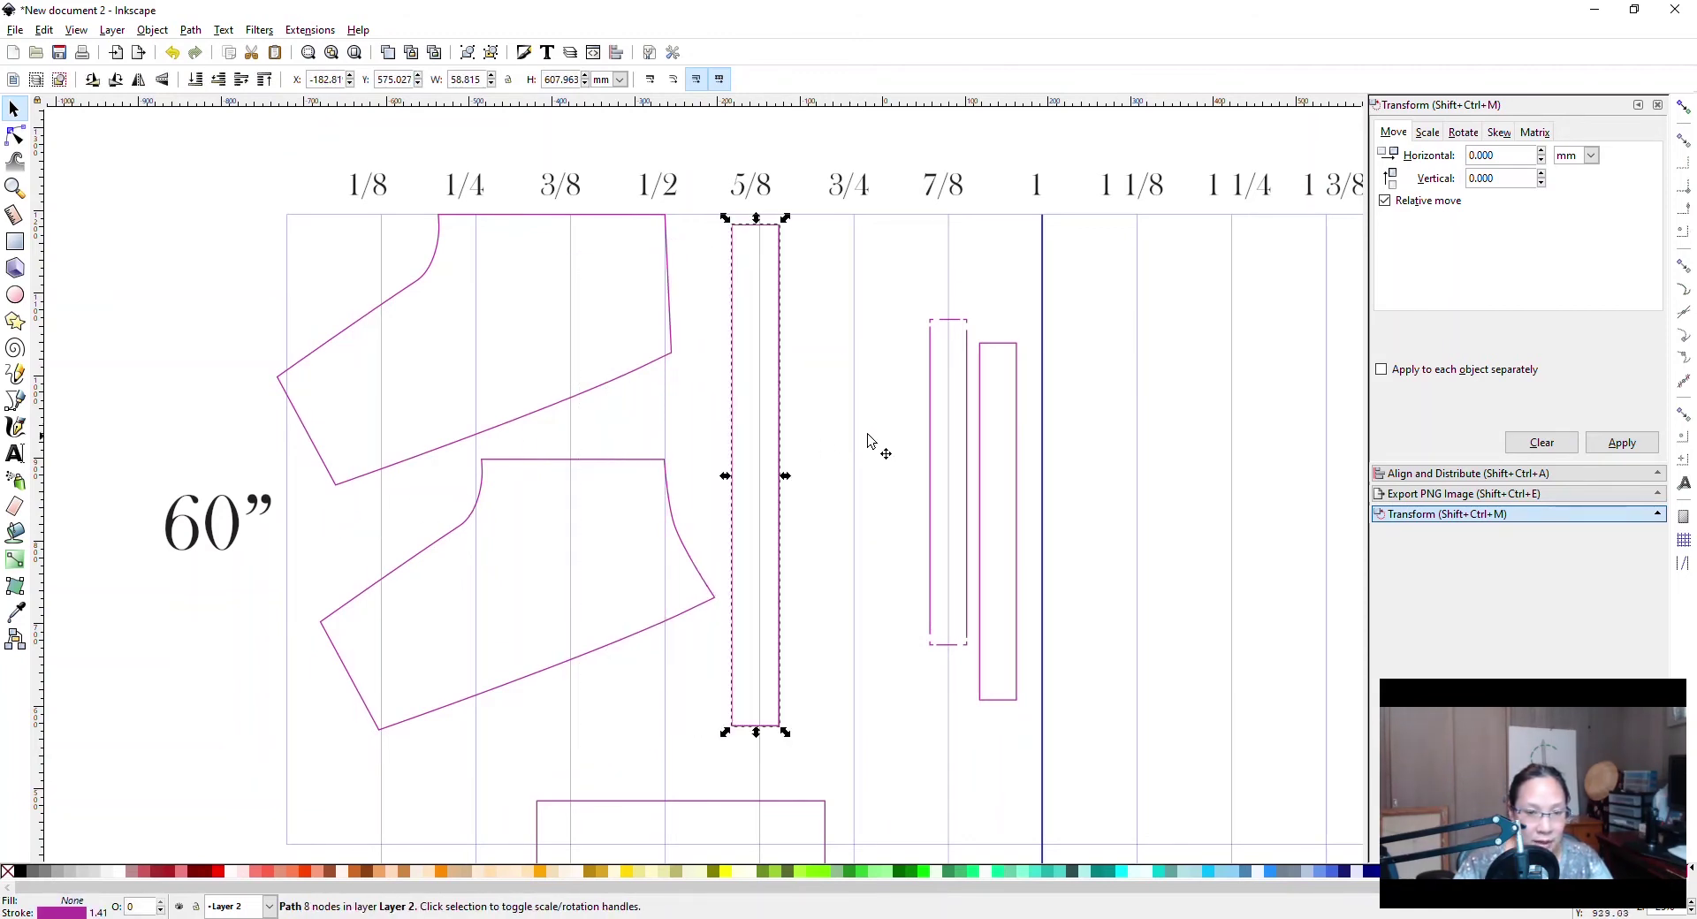
{"action": "left_click_drag", "start_coordinate": [973, 432], "coordinate": [823, 304]}
{"action": "key", "text": "ctrl+z"}
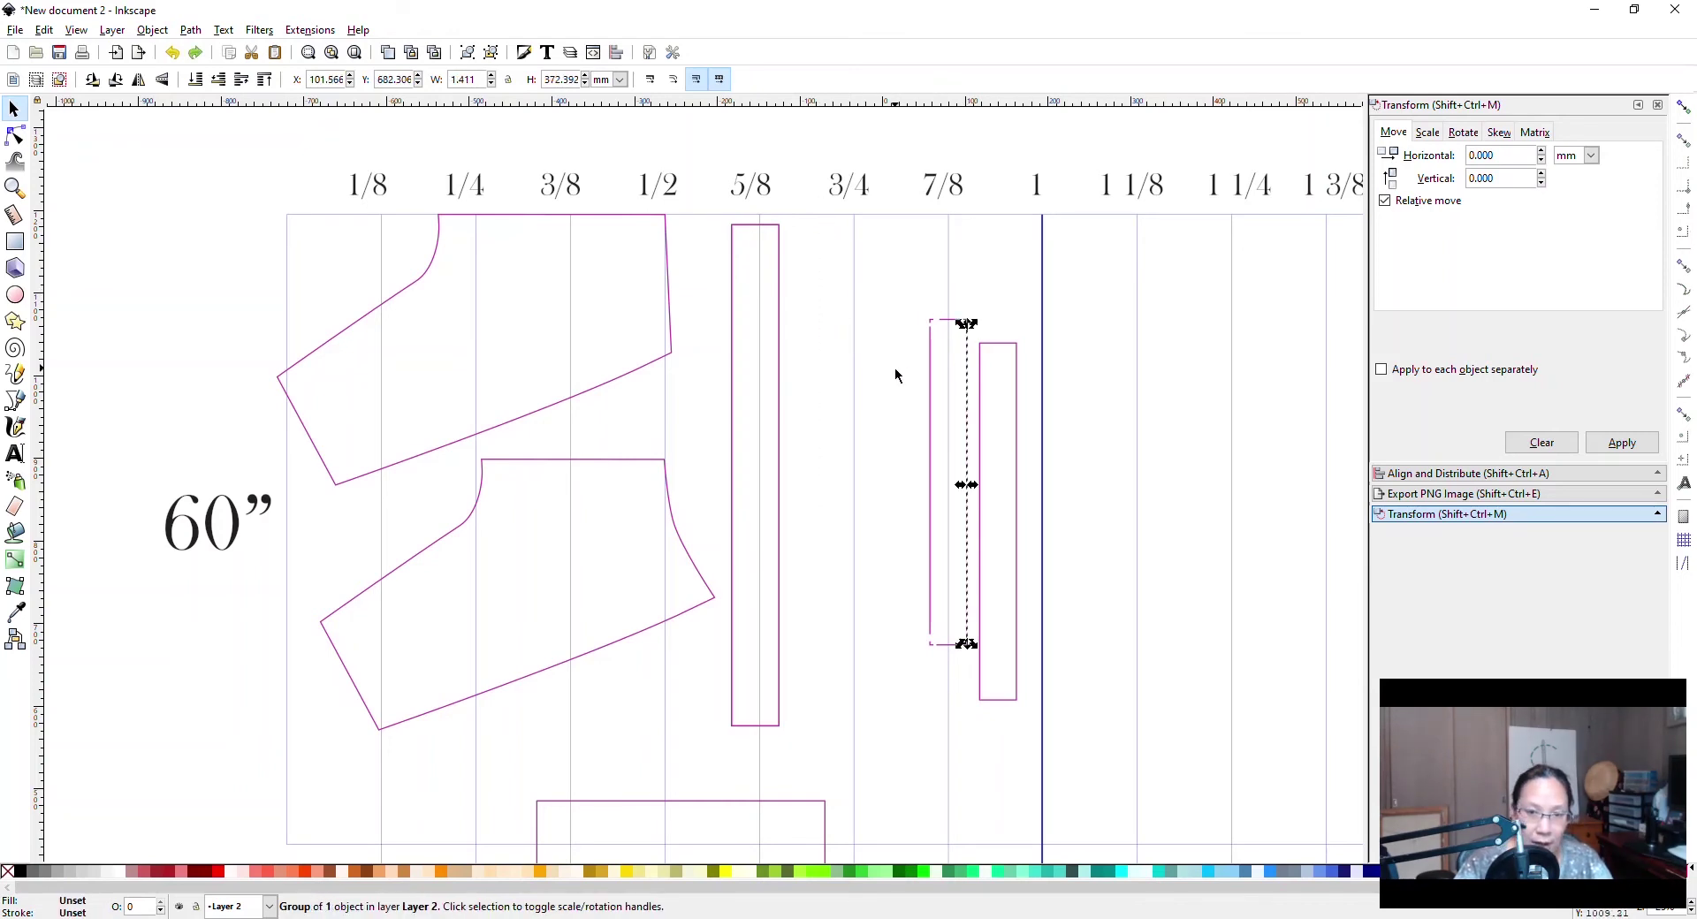
Rubber-band select every piece of the thin dashed strip and group them with Ctrl+G.
{"action": "left_click", "coordinate": [929, 312]}
{"action": "left_click_drag", "start_coordinate": [898, 291], "coordinate": [974, 666]}
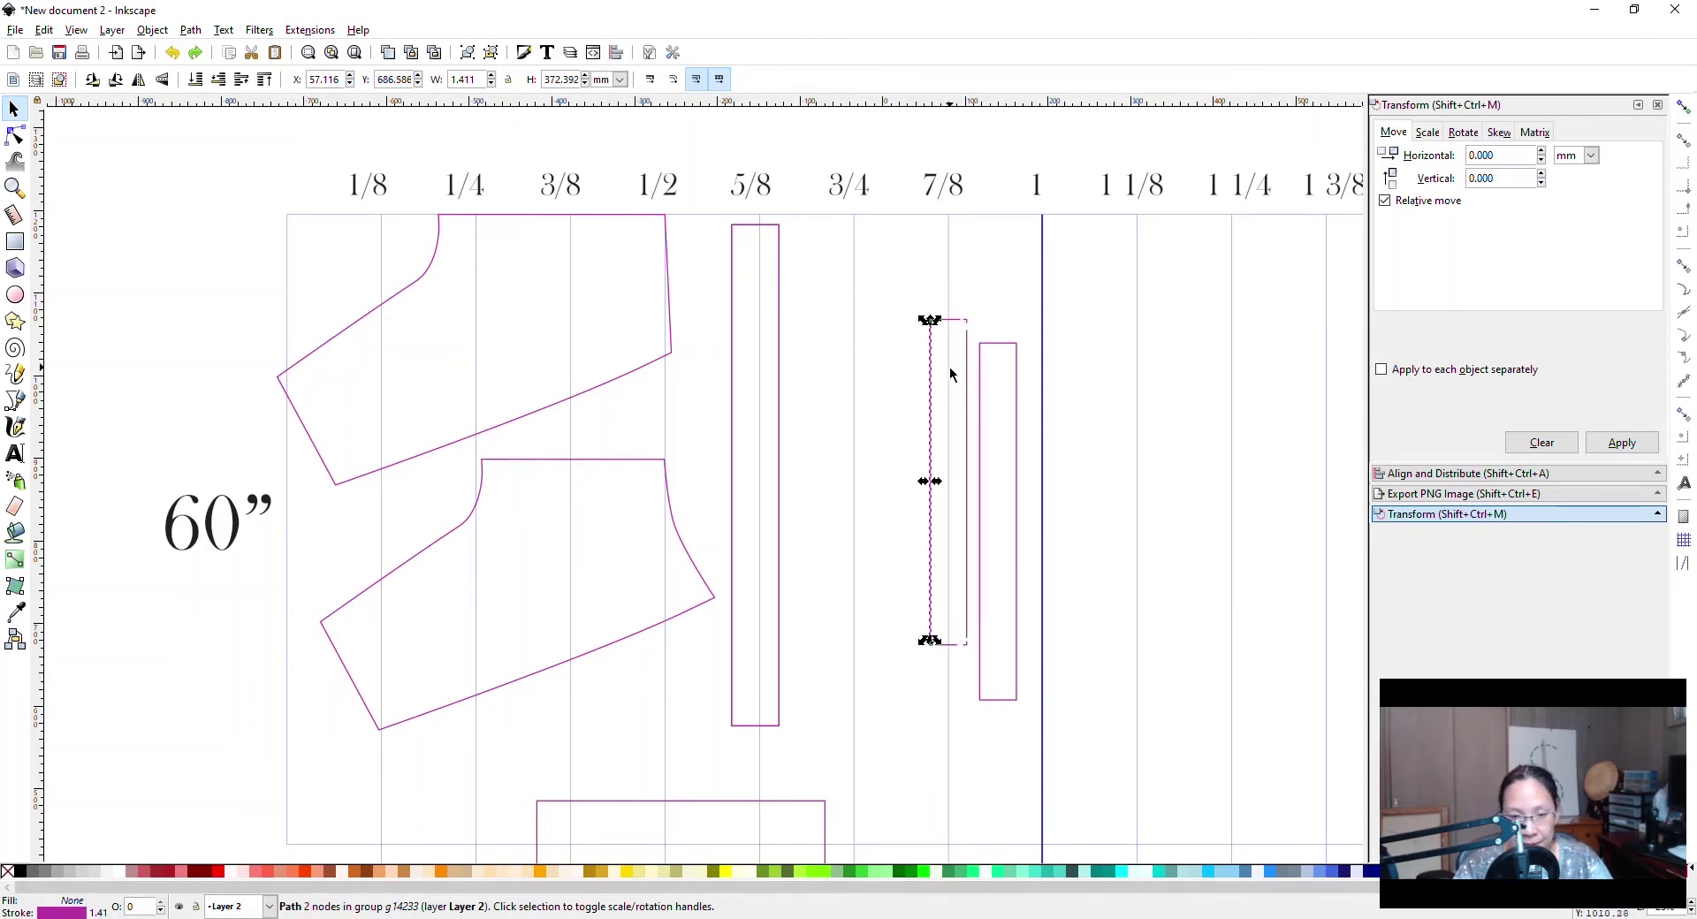
{"action": "left_click", "coordinate": [978, 353]}
{"action": "scroll", "coordinate": [944, 410], "scroll_direction": "up", "scroll_amount": 2}
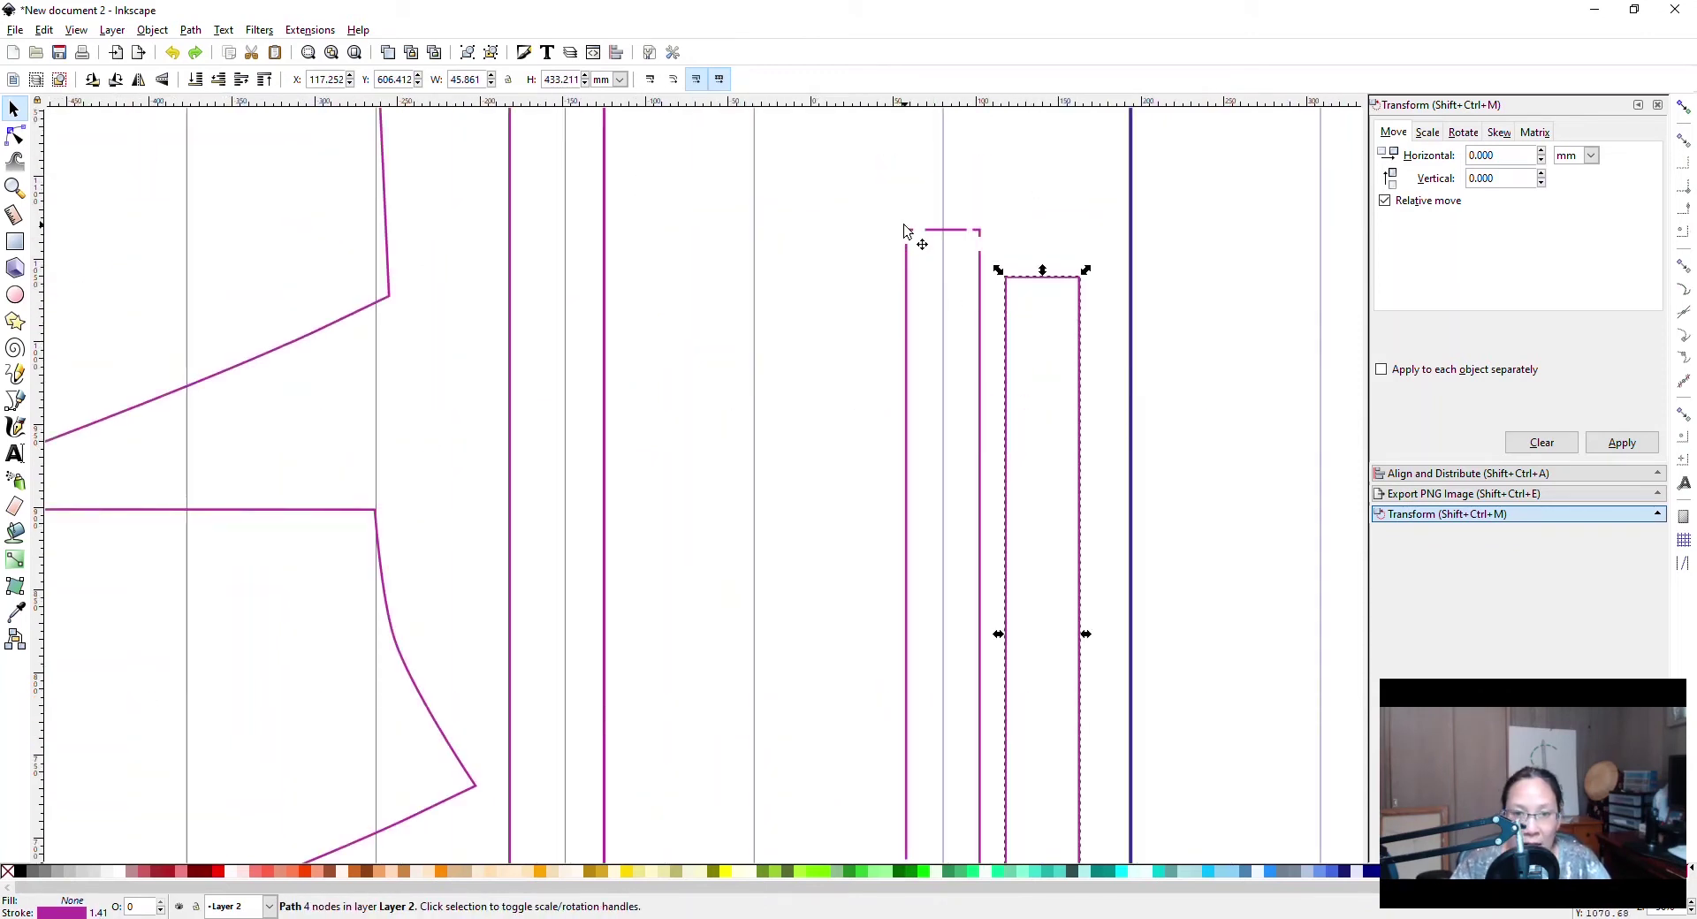
{"action": "left_click", "coordinate": [909, 235]}
{"action": "left_click_drag", "start_coordinate": [869, 201], "coordinate": [996, 645]}
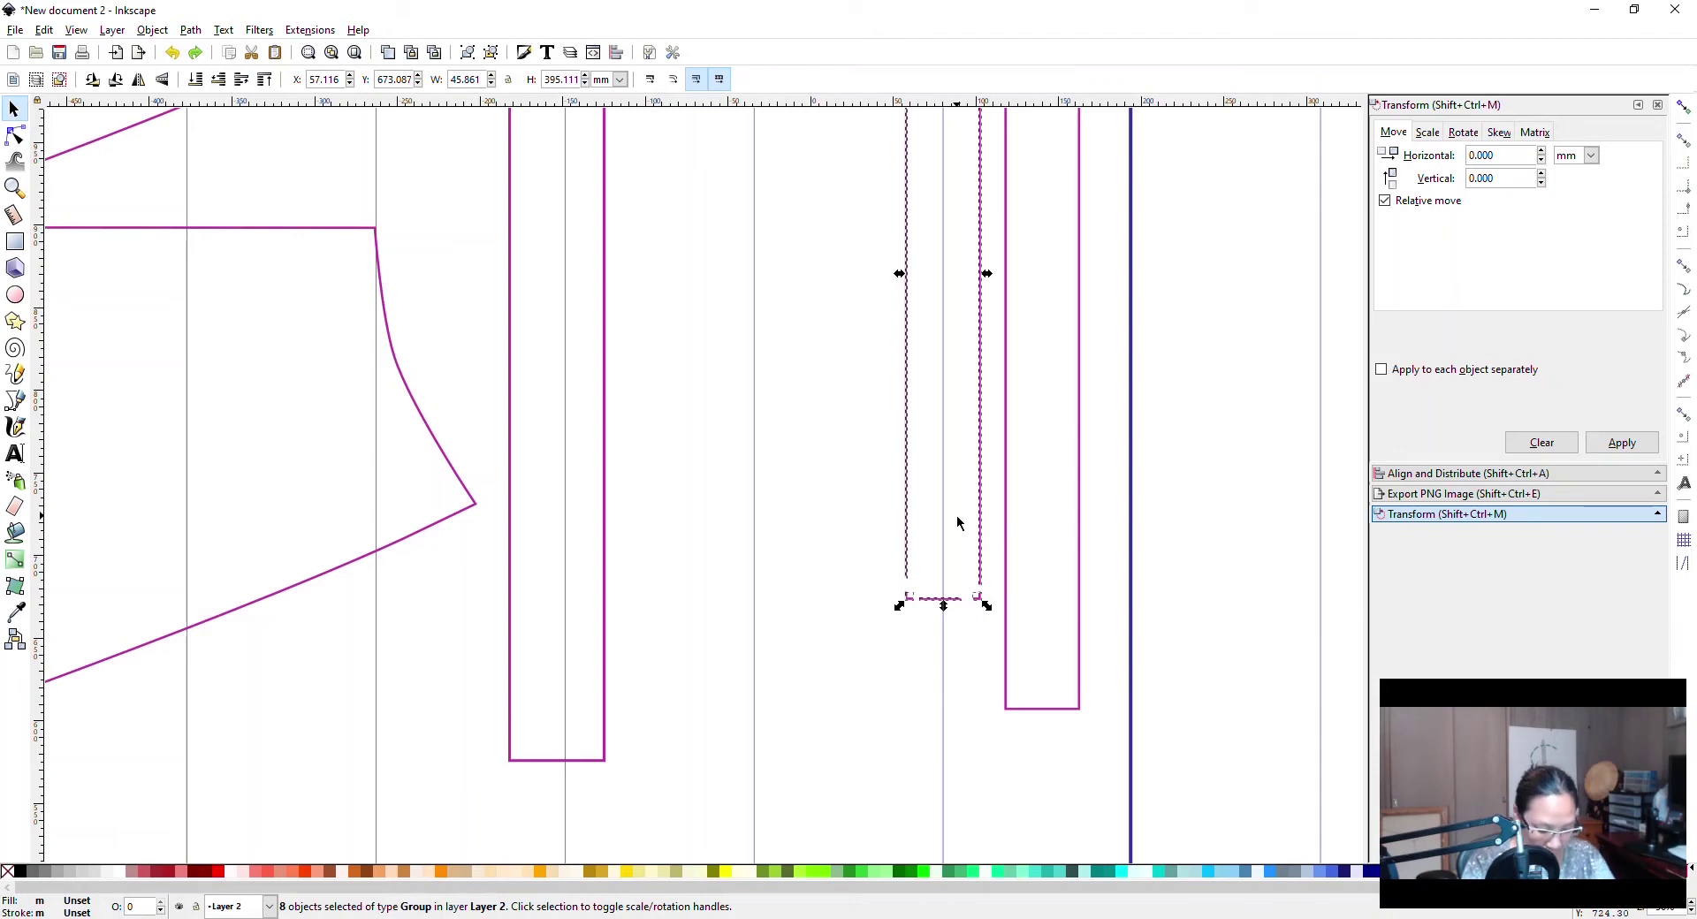
{"action": "key", "text": "ctrl+g"}
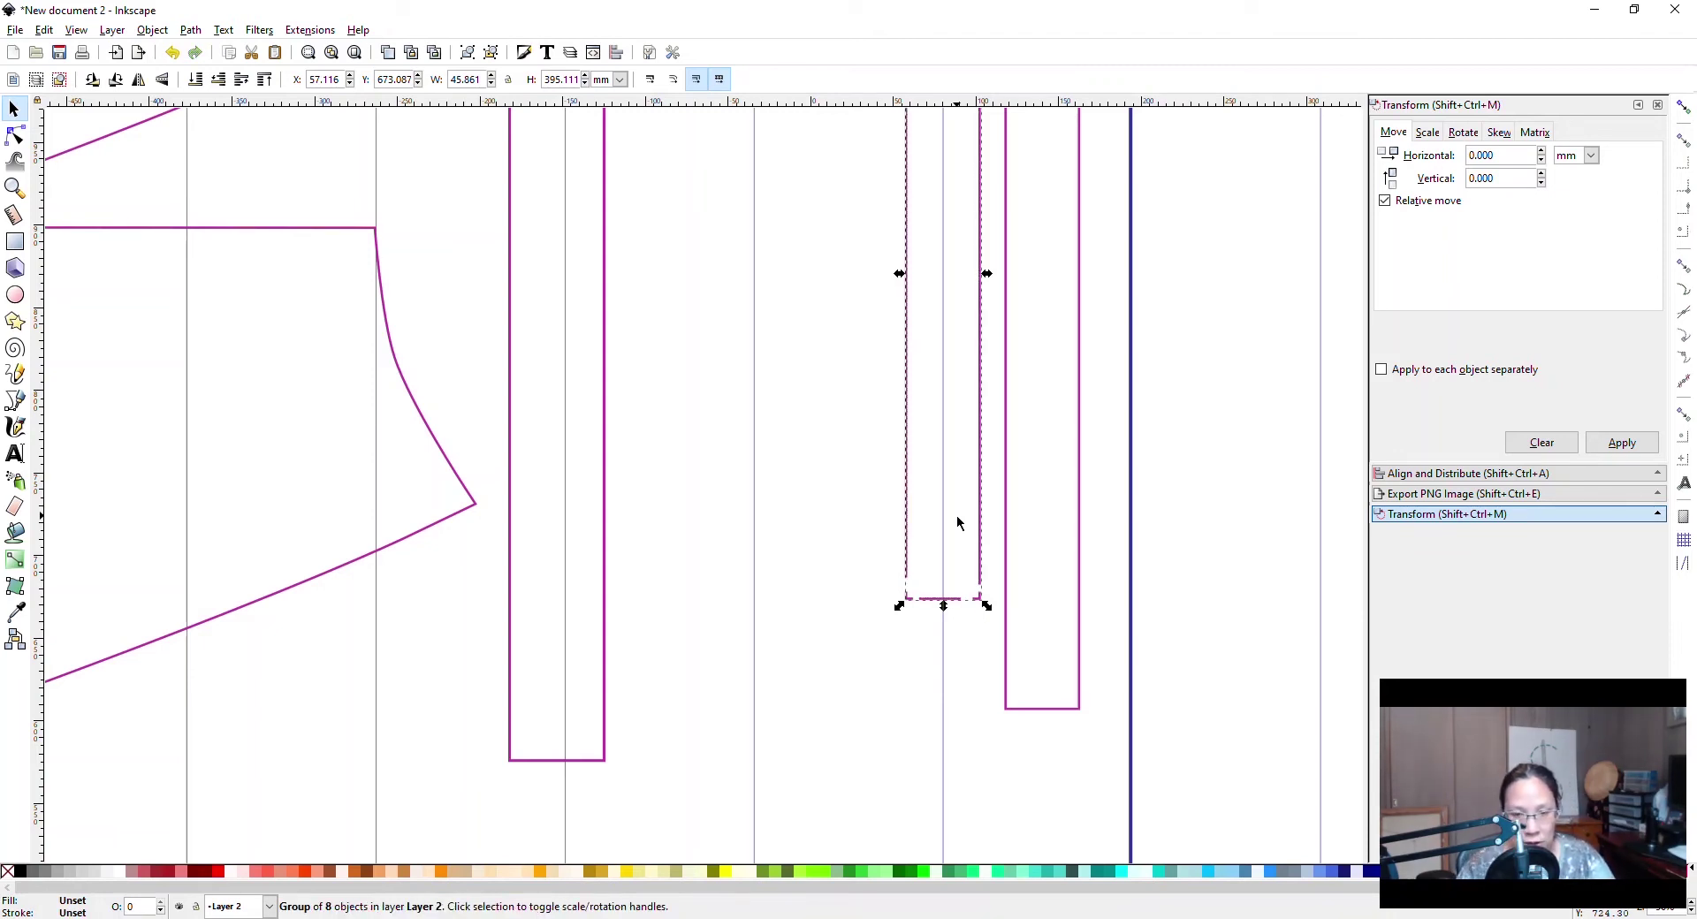
{"action": "left_click", "coordinate": [828, 389]}
{"action": "scroll", "coordinate": [841, 400], "scroll_direction": "up", "scroll_amount": 4}
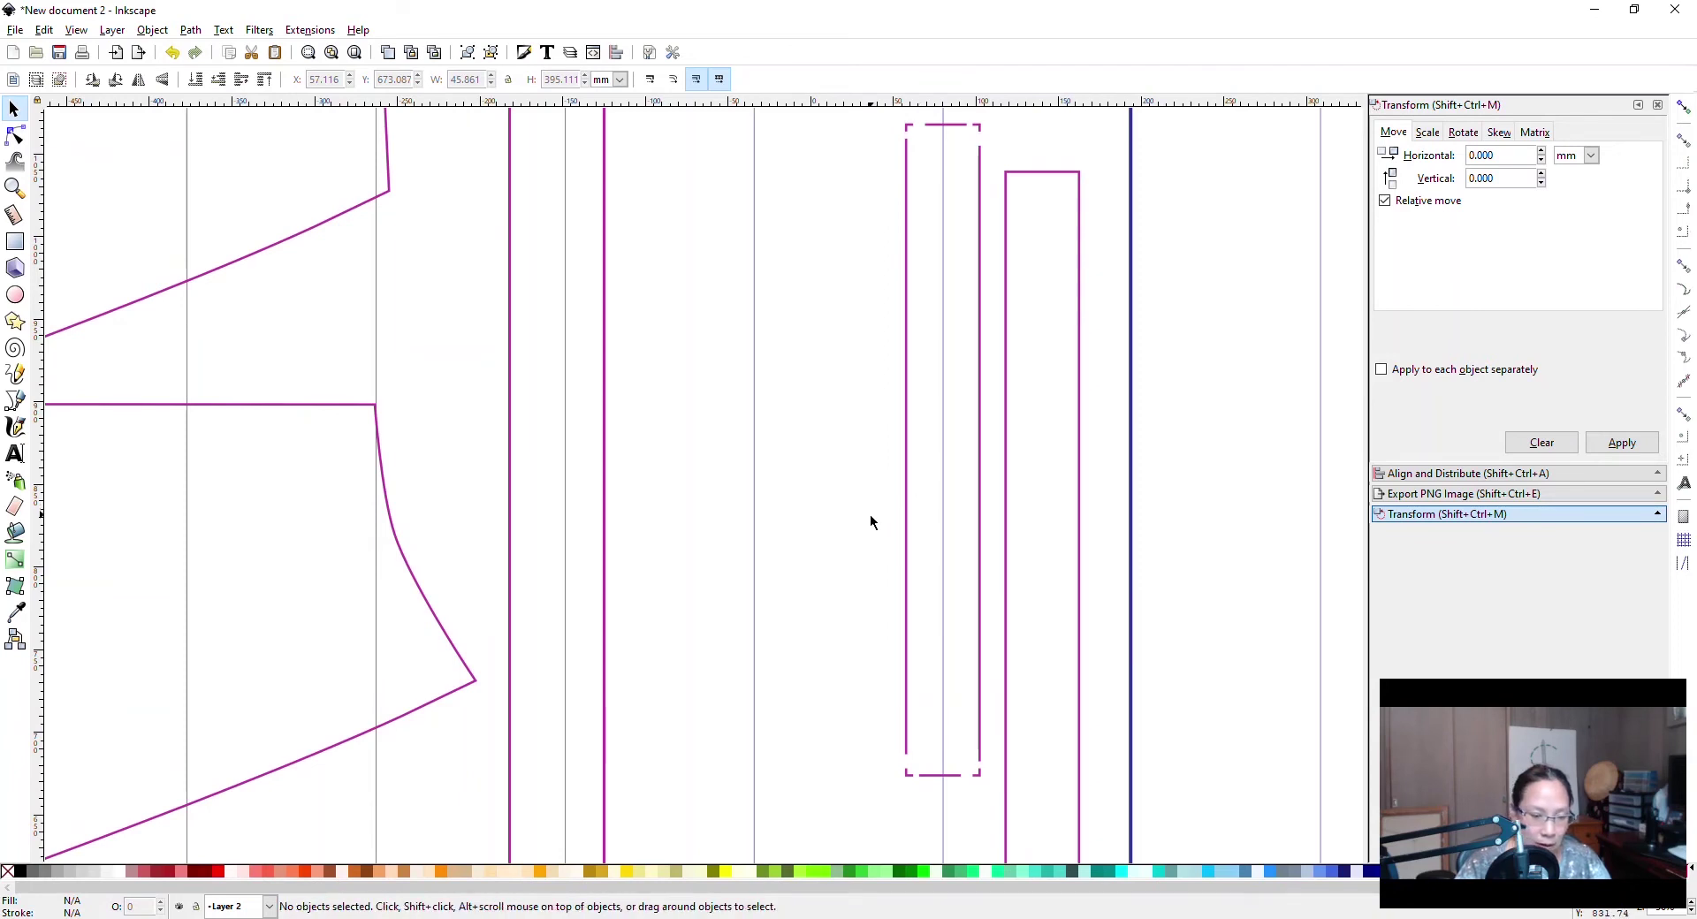
{"action": "scroll", "coordinate": [868, 522], "scroll_direction": "down", "scroll_amount": 2, "text": "ctrl"}
{"action": "scroll", "coordinate": [850, 556], "scroll_direction": "down", "scroll_amount": 4}
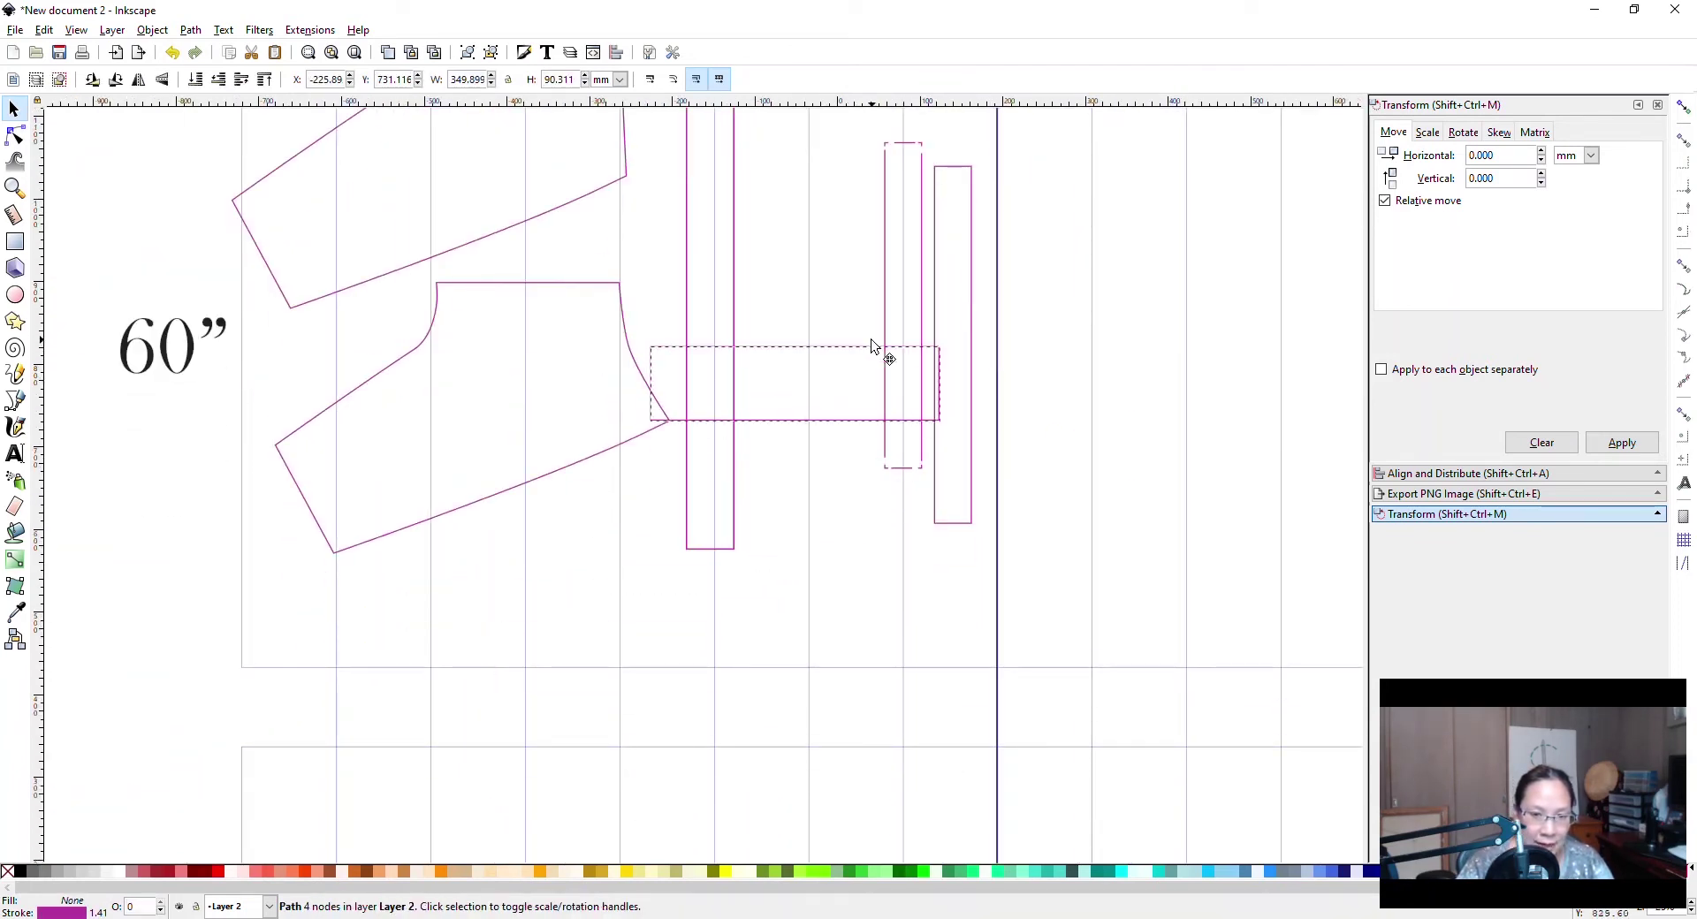
Bring the wide rectangle up into the layout and rotate it a quarter turn upright.
{"action": "left_click_drag", "start_coordinate": [872, 346], "coordinate": [910, 206]}
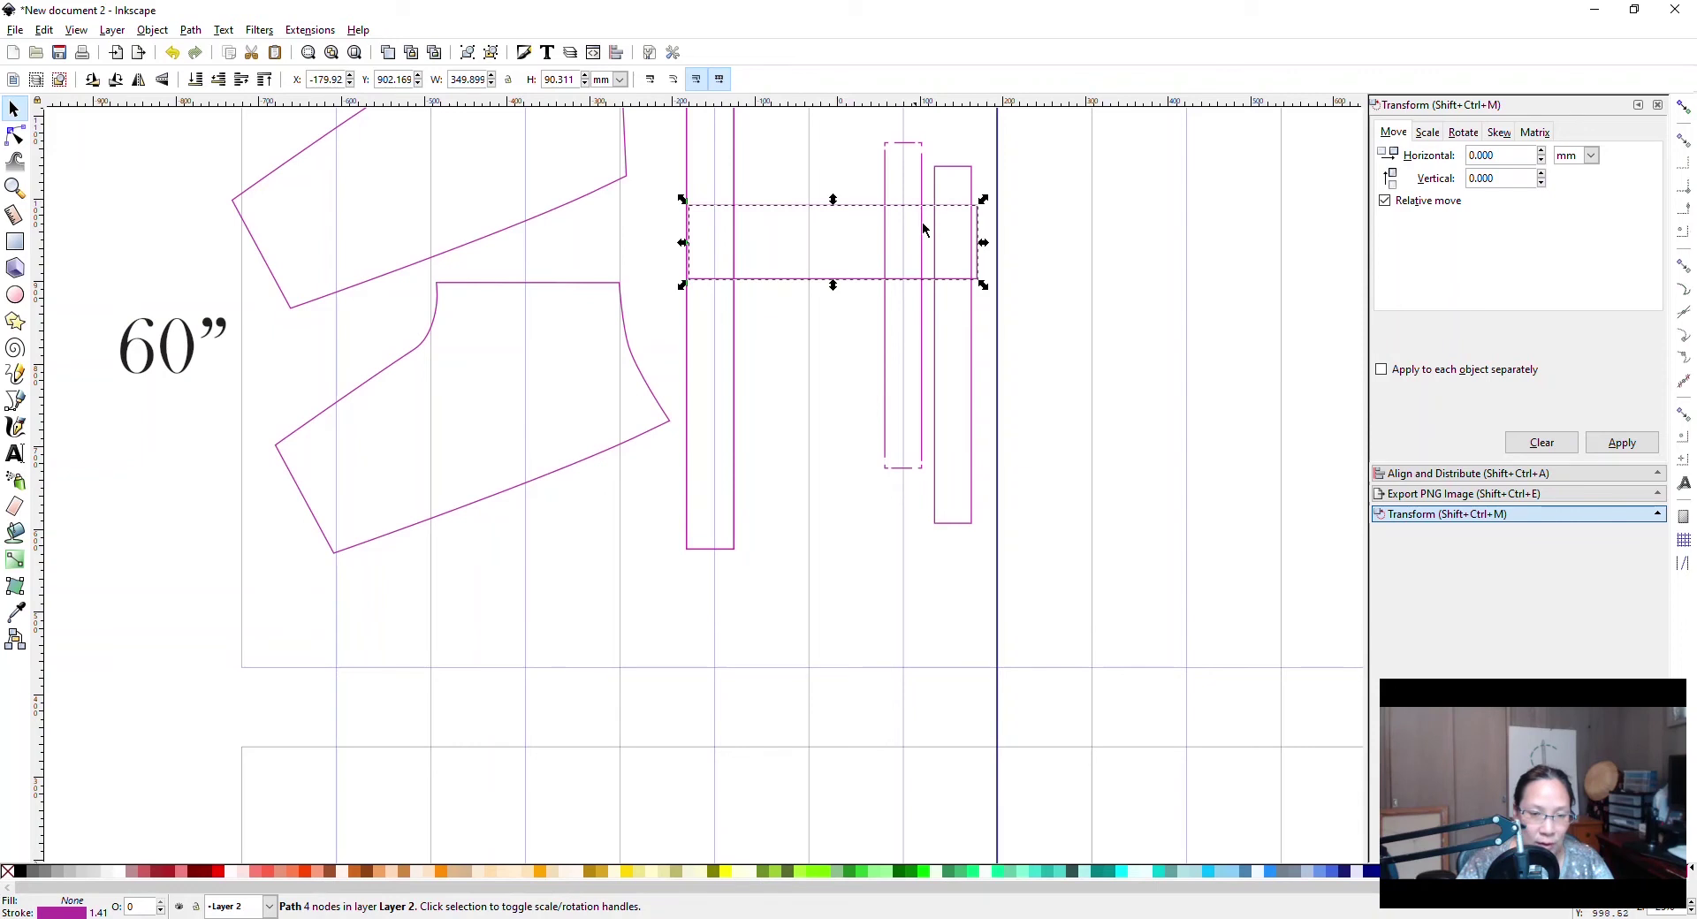
{"action": "left_click", "coordinate": [981, 238]}
{"action": "left_click", "coordinate": [835, 219]}
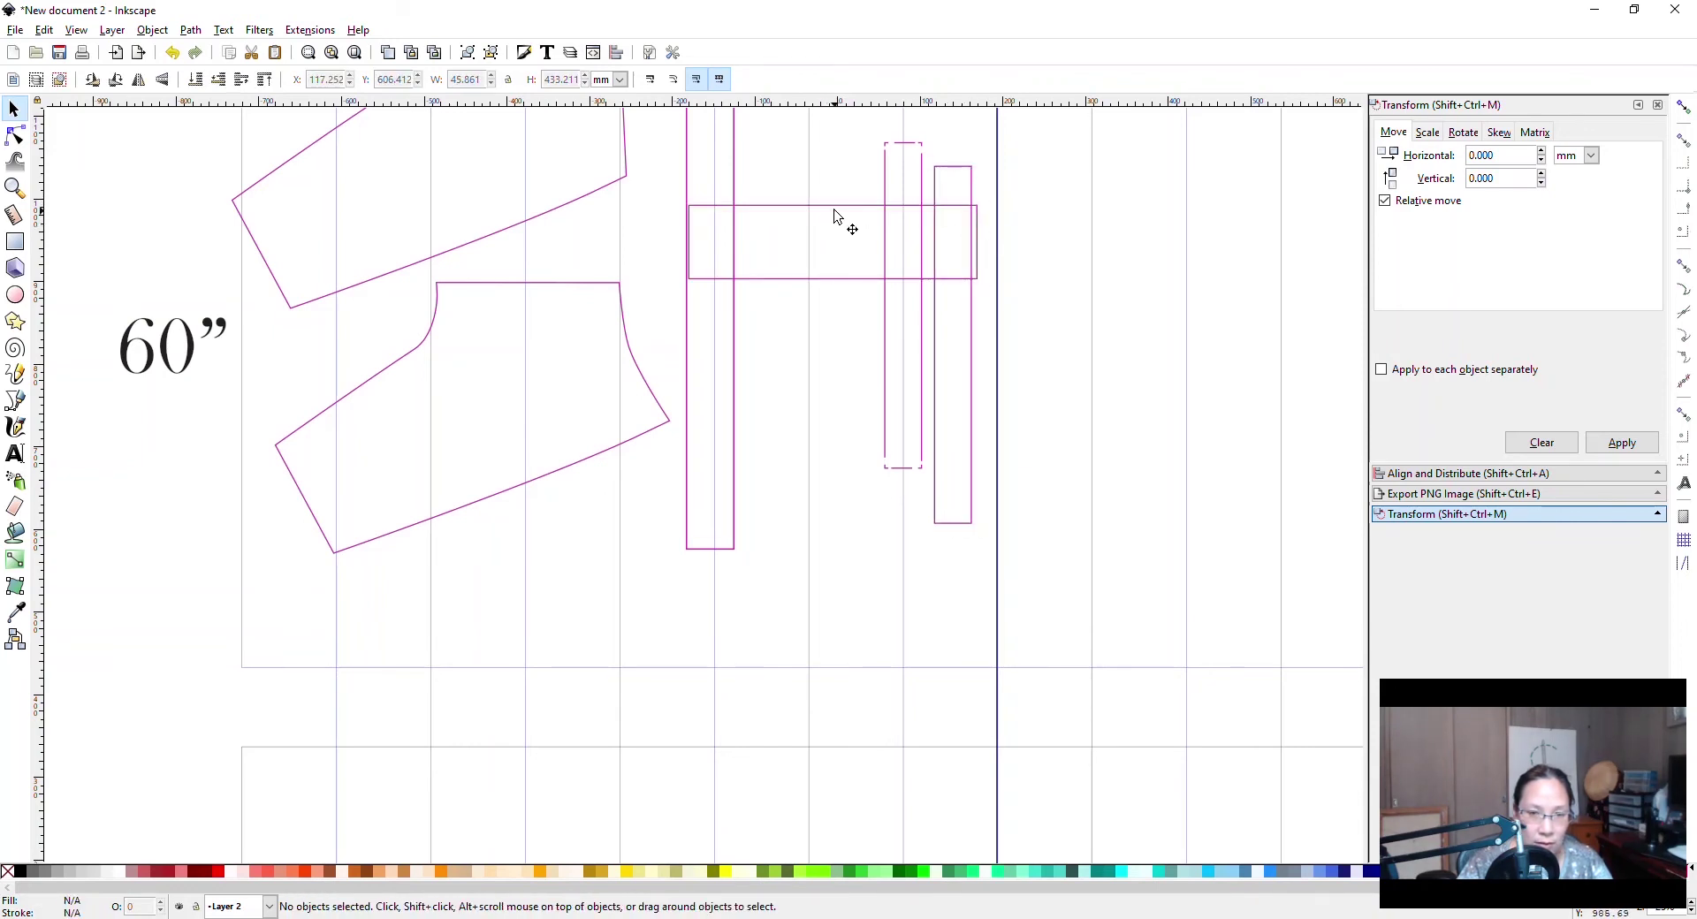
{"action": "left_click", "coordinate": [837, 206]}
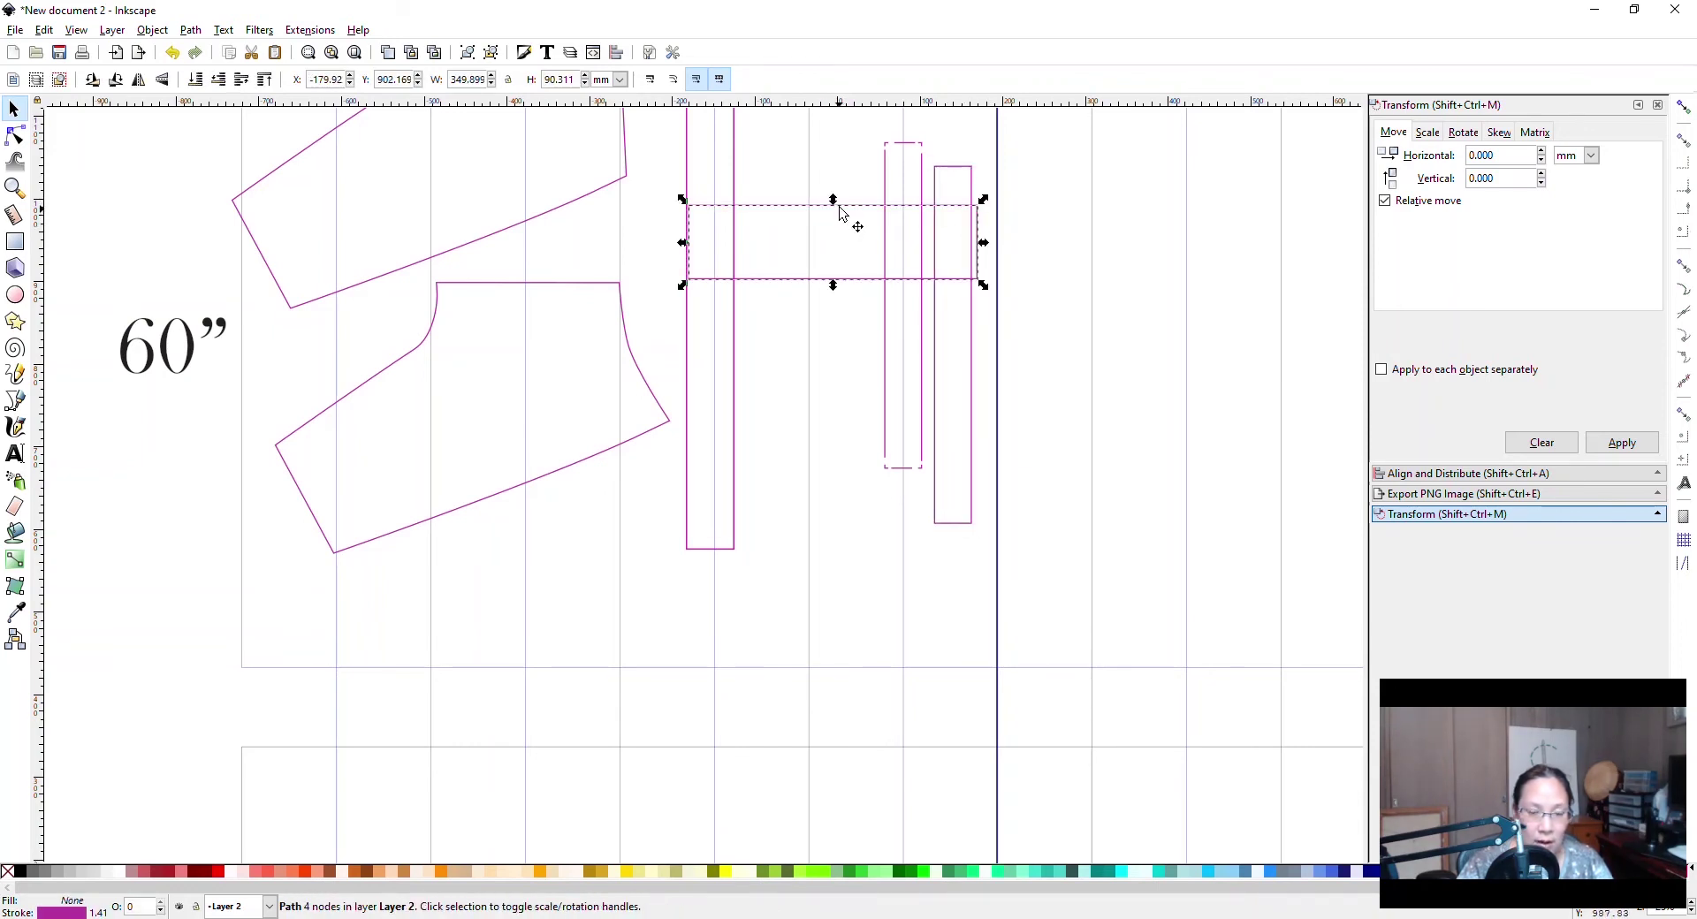
{"action": "left_click", "coordinate": [992, 209]}
{"action": "left_click_drag", "start_coordinate": [993, 209], "coordinate": [923, 447]}
Place the upright rectangle at the top of the 3/4 column, then open Align and Distribute.
{"action": "scroll", "coordinate": [857, 348], "scroll_direction": "up", "scroll_amount": 5}
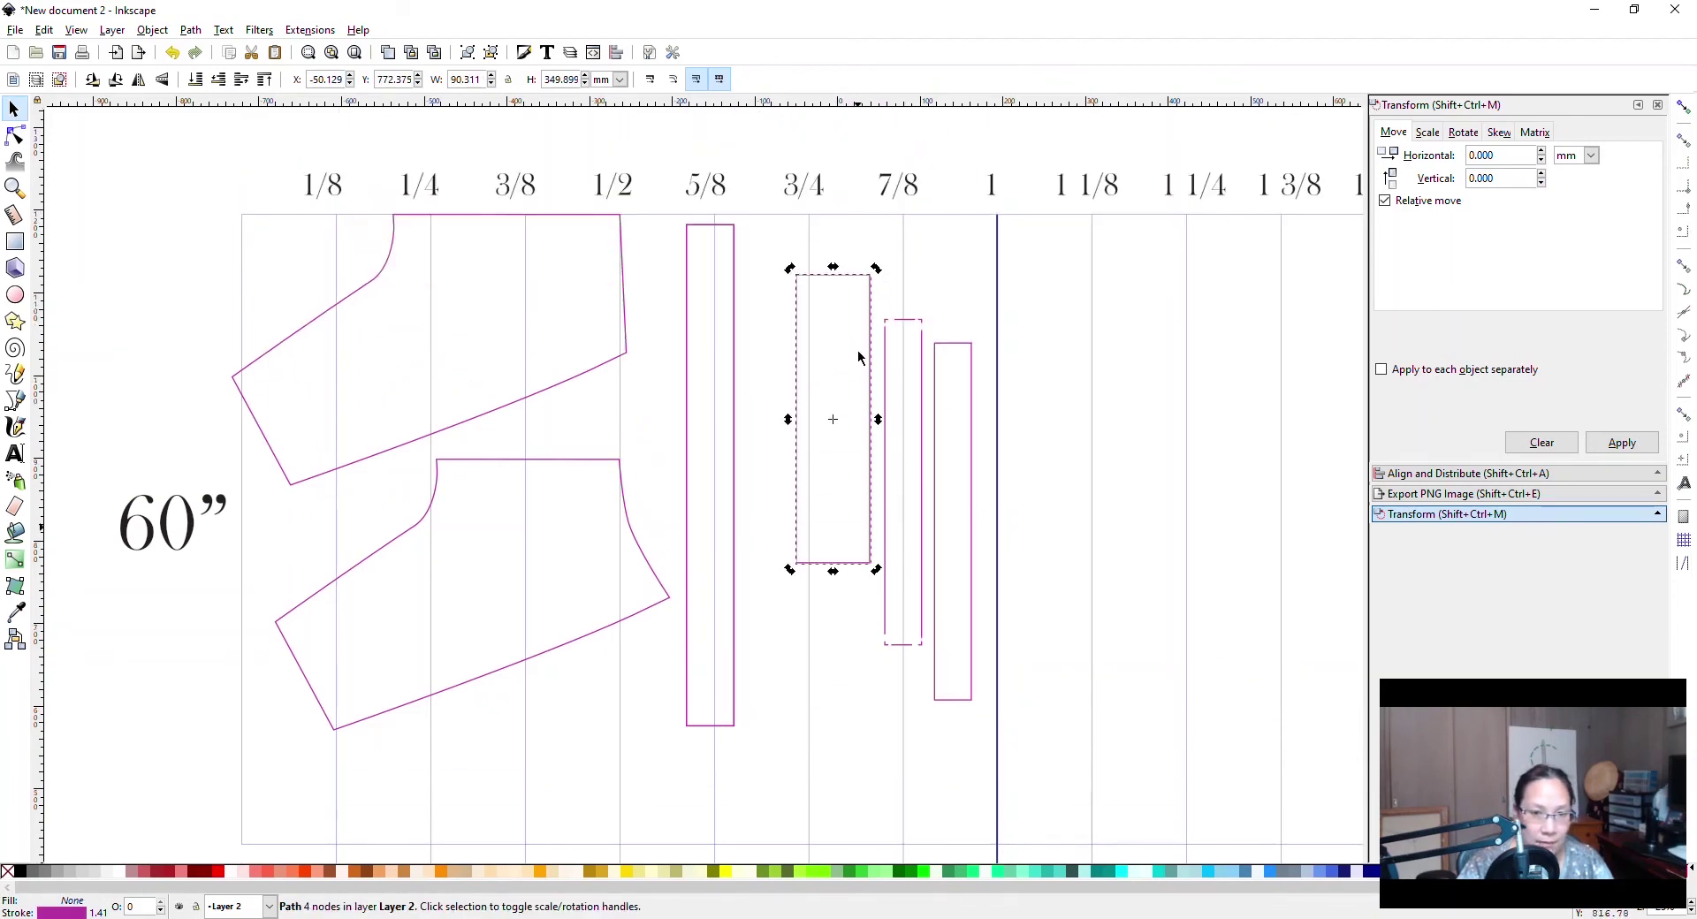
{"action": "left_click_drag", "start_coordinate": [869, 339], "coordinate": [823, 282]}
{"action": "left_click", "coordinate": [819, 541]}
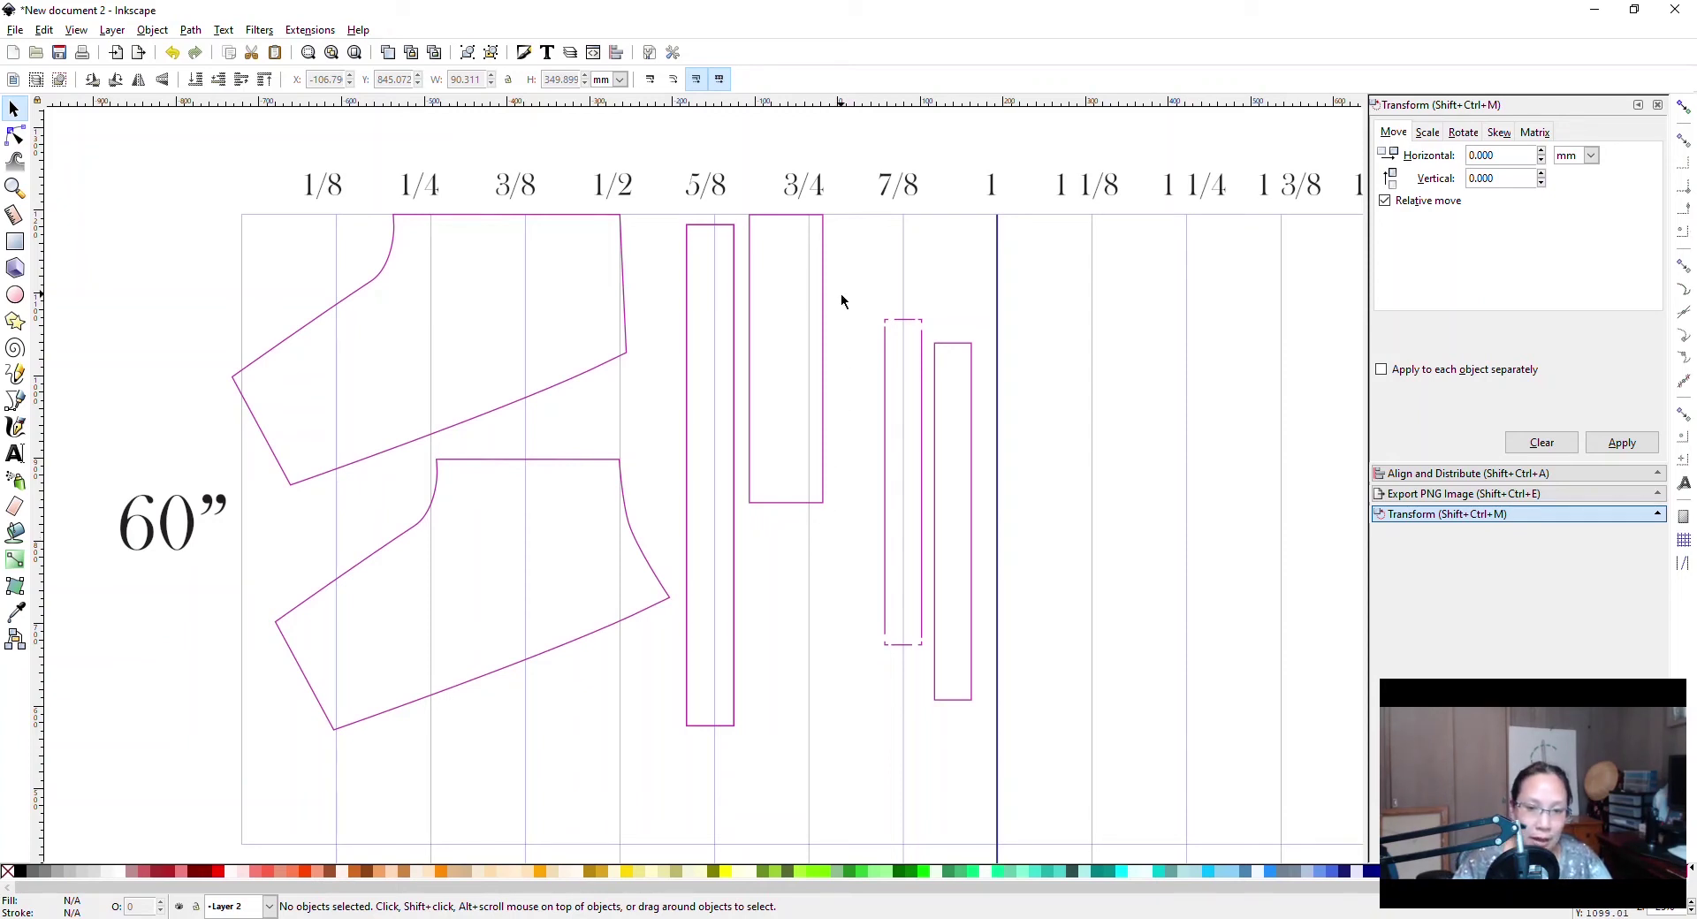
{"action": "left_click_drag", "start_coordinate": [841, 301], "coordinate": [986, 760]}
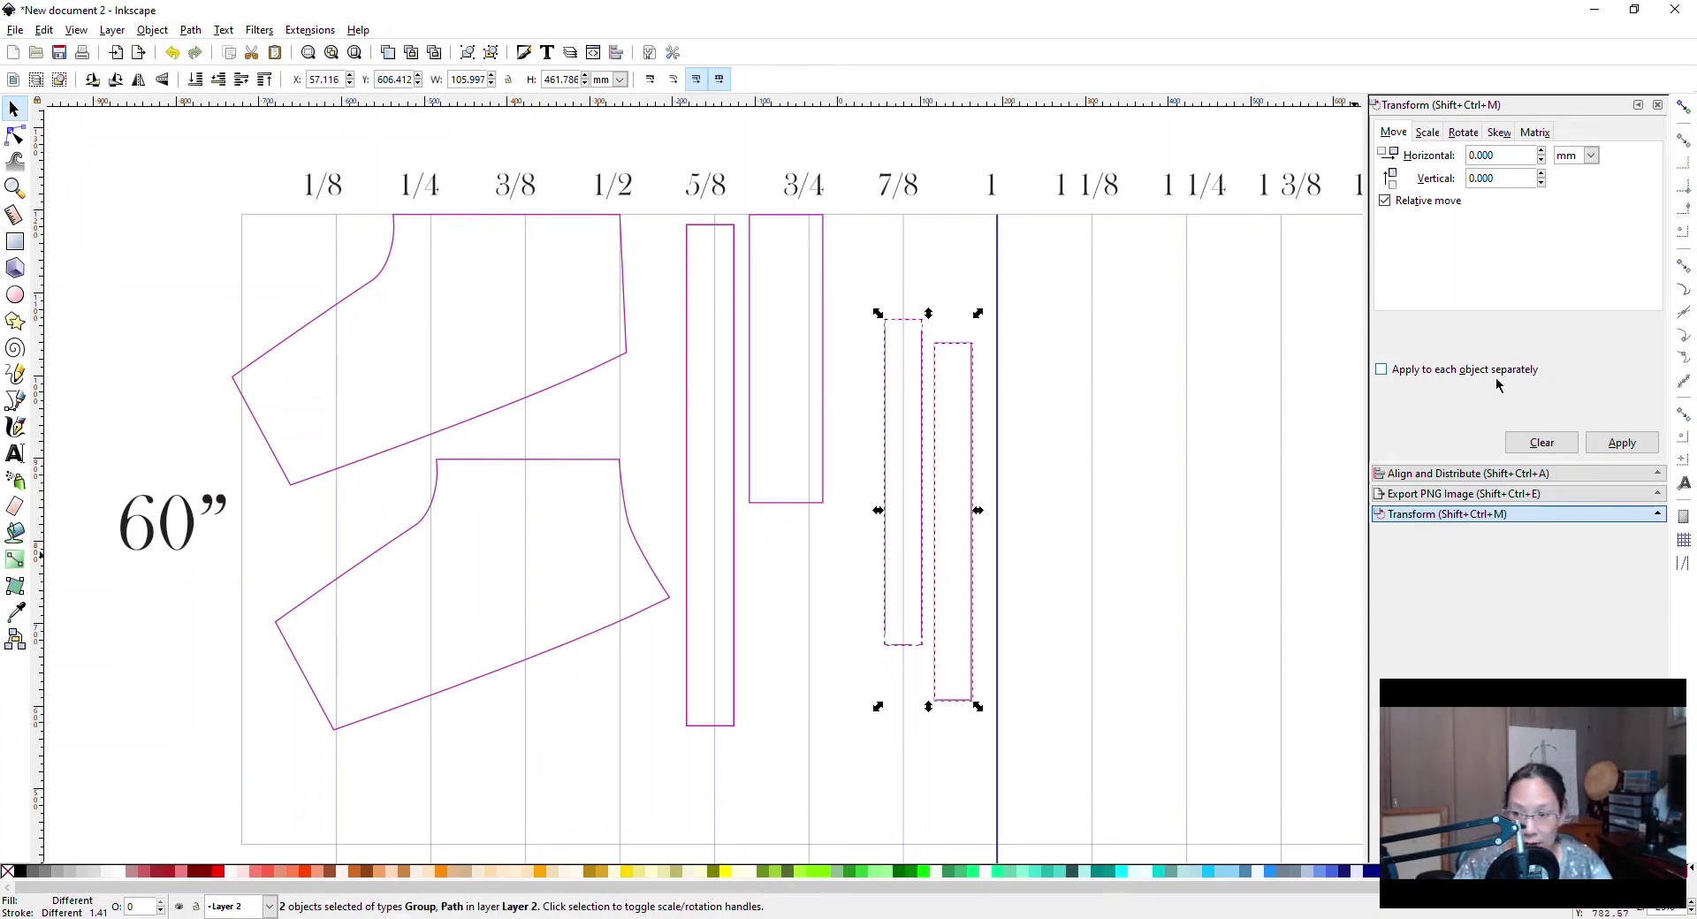
{"action": "left_click", "coordinate": [1411, 476]}
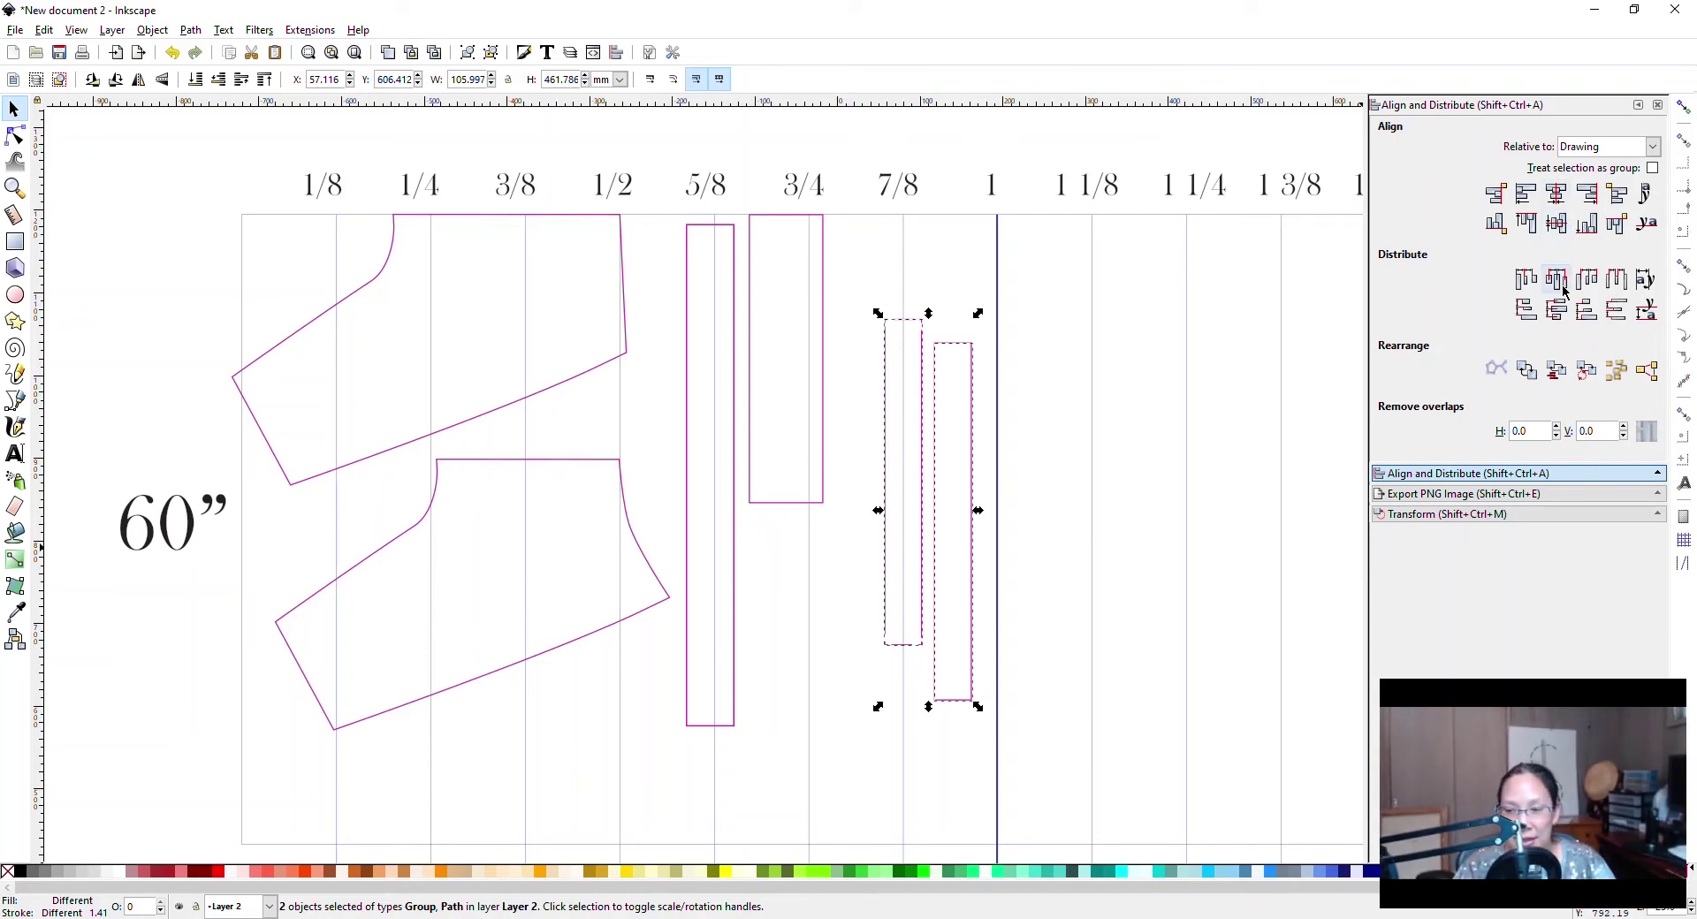
Align the top edges of the 3/4 rectangle and 5/8 strip, relative to the last-selected object.
{"action": "left_click", "coordinate": [271, 219]}
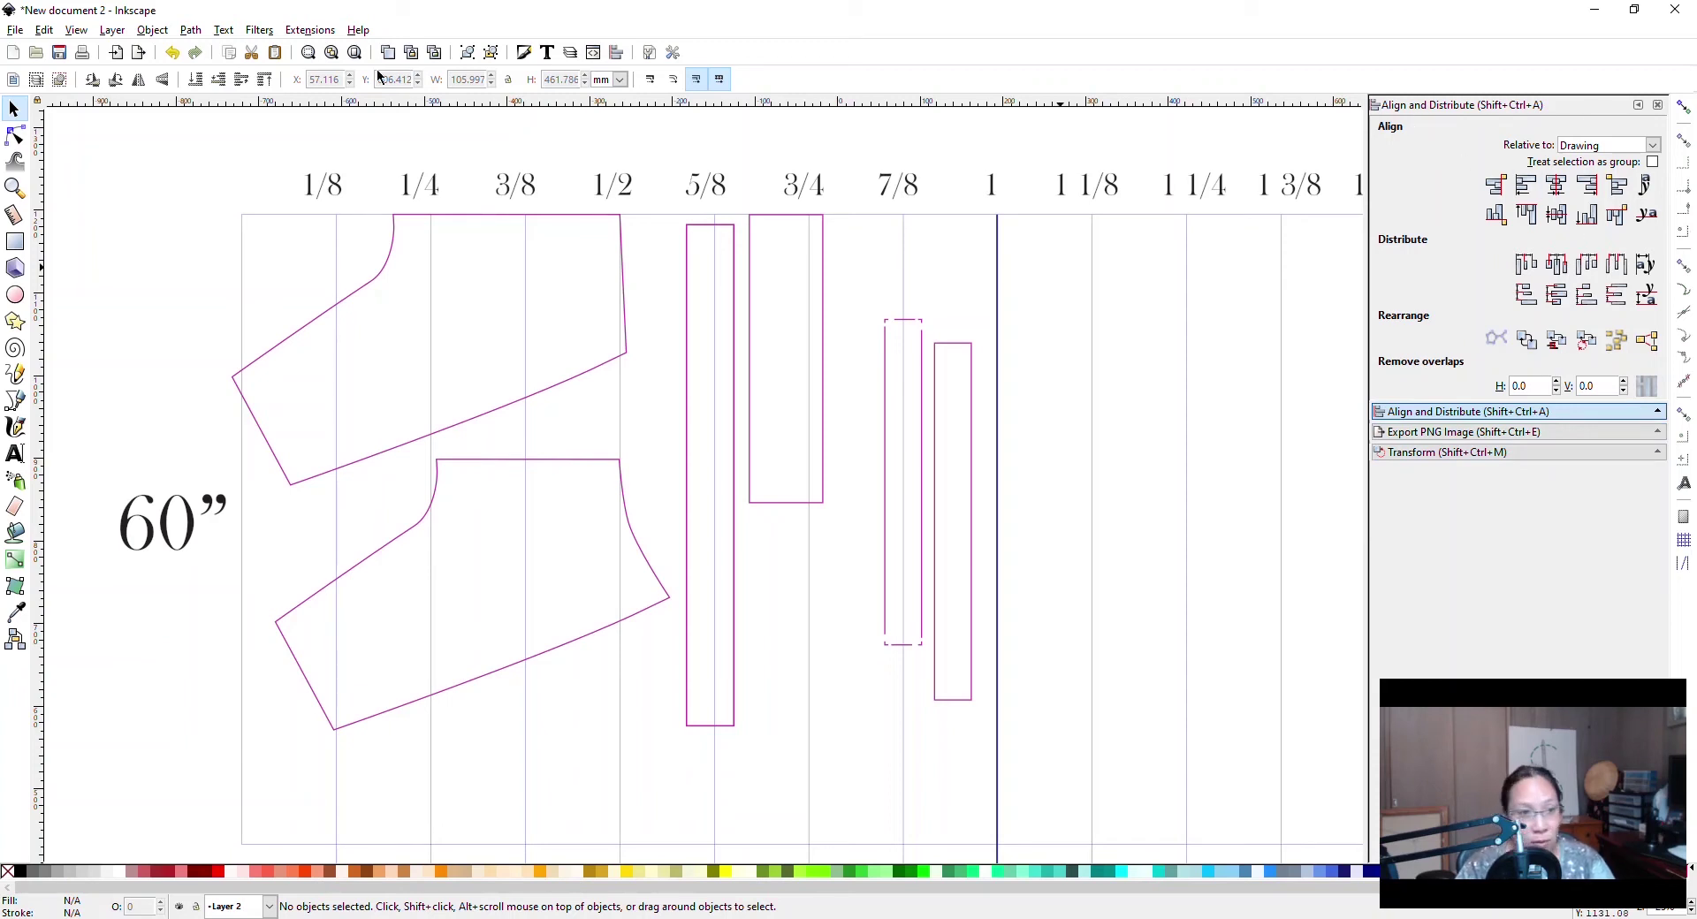
{"action": "left_click", "coordinate": [152, 30]}
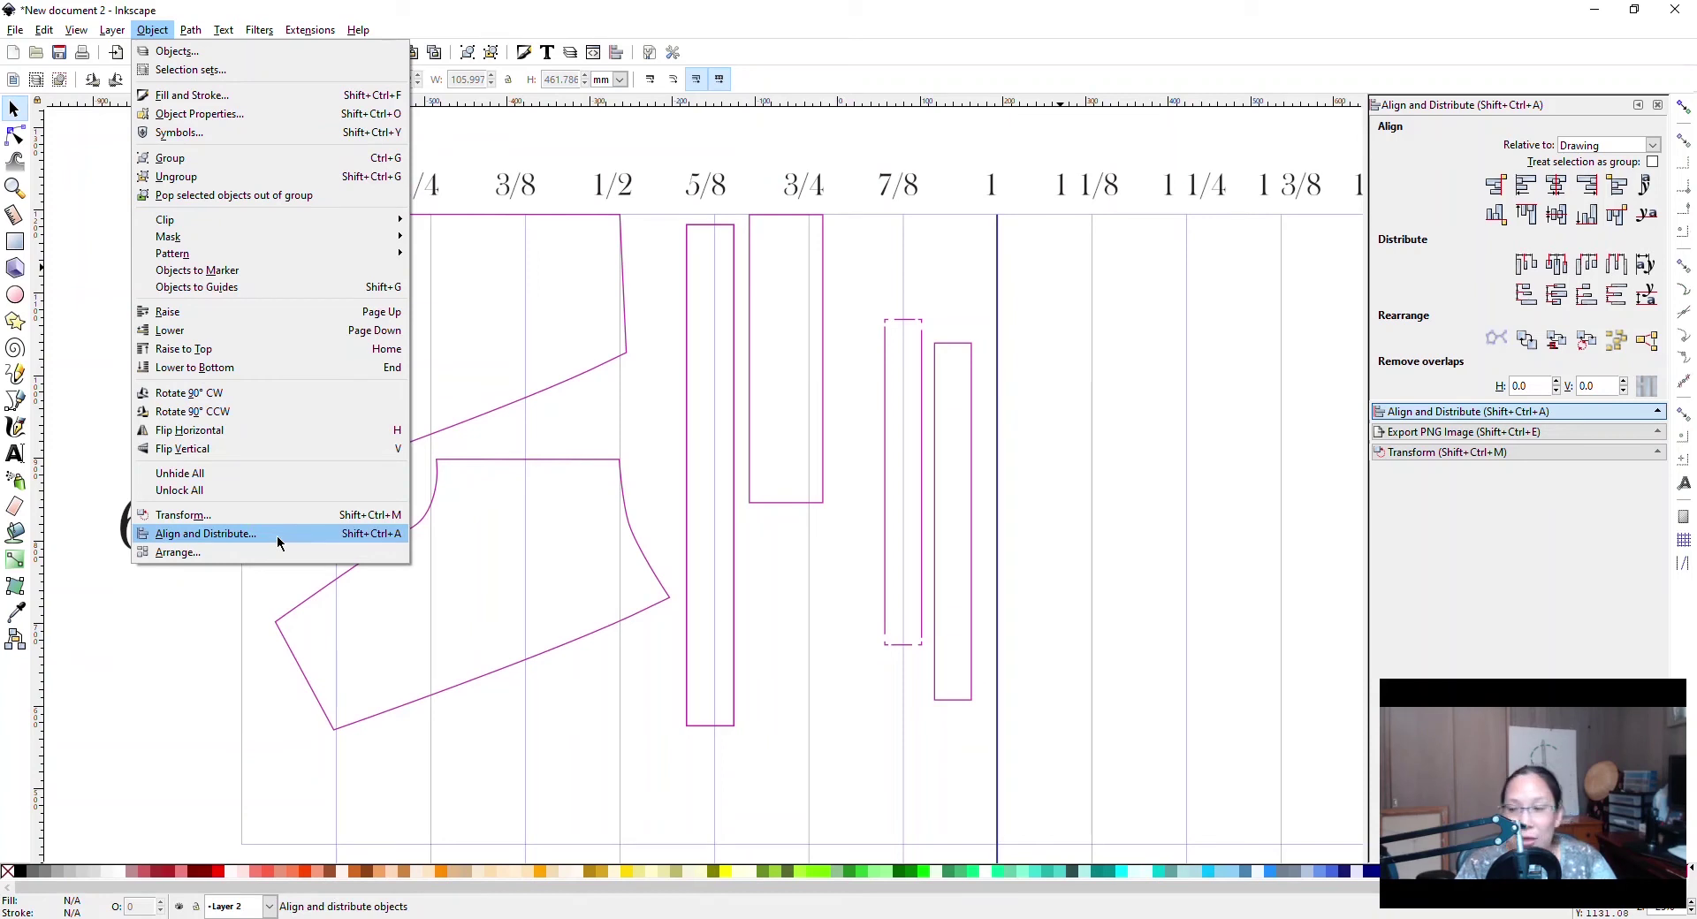
{"action": "left_click", "coordinate": [1538, 212]}
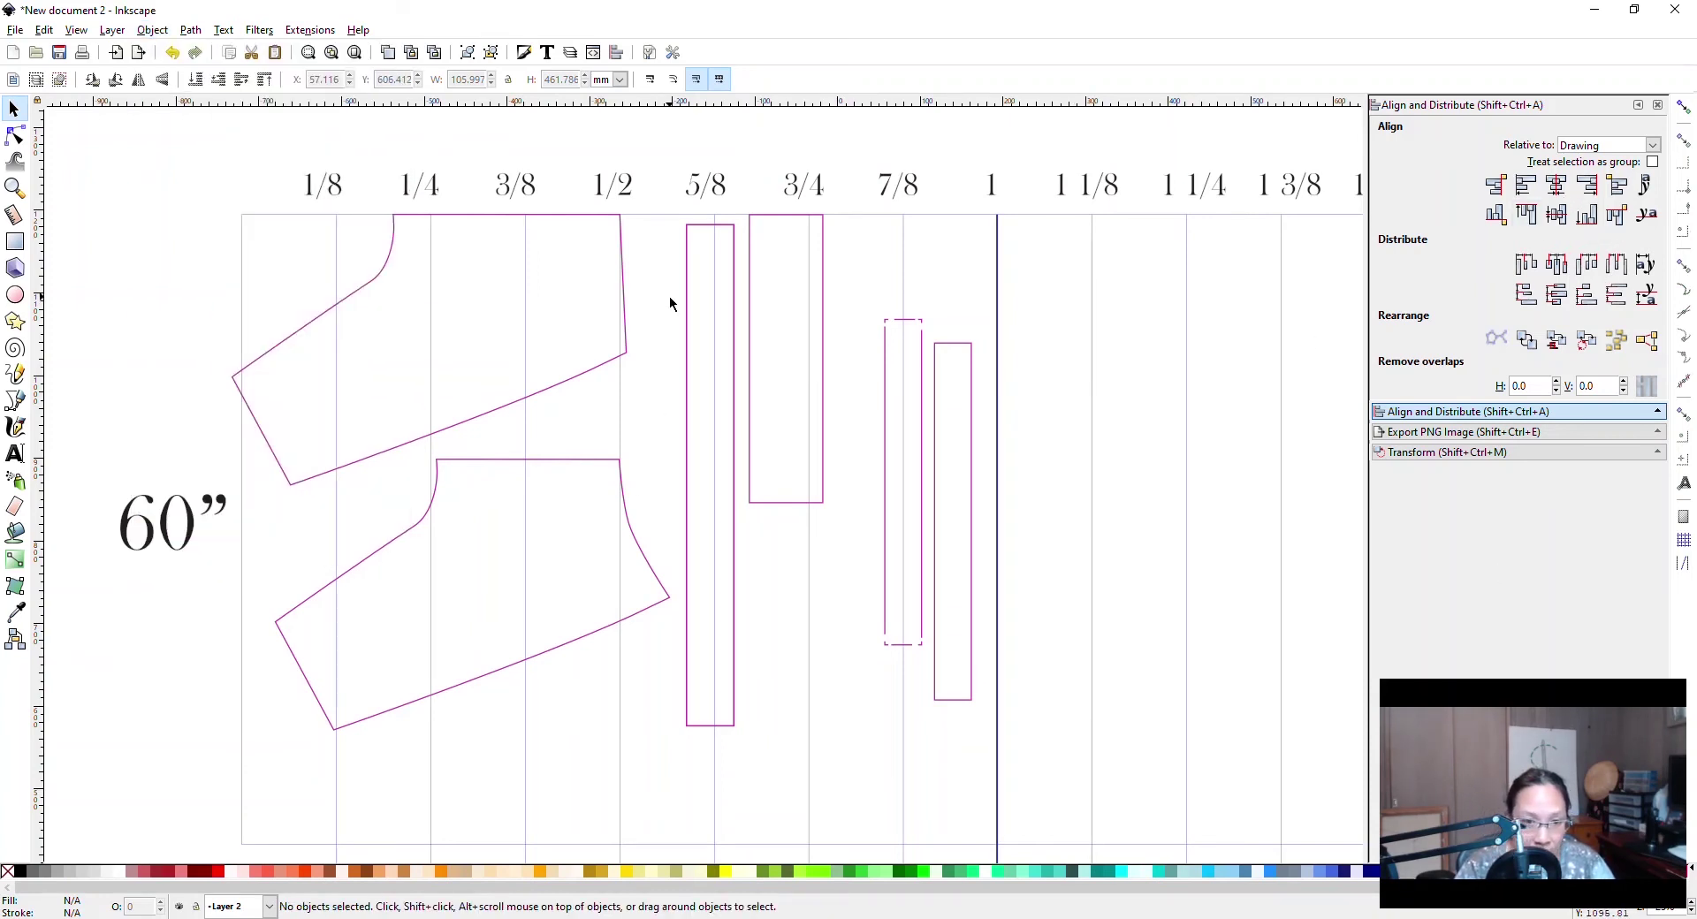
{"action": "left_click_drag", "start_coordinate": [670, 295], "coordinate": [845, 580]}
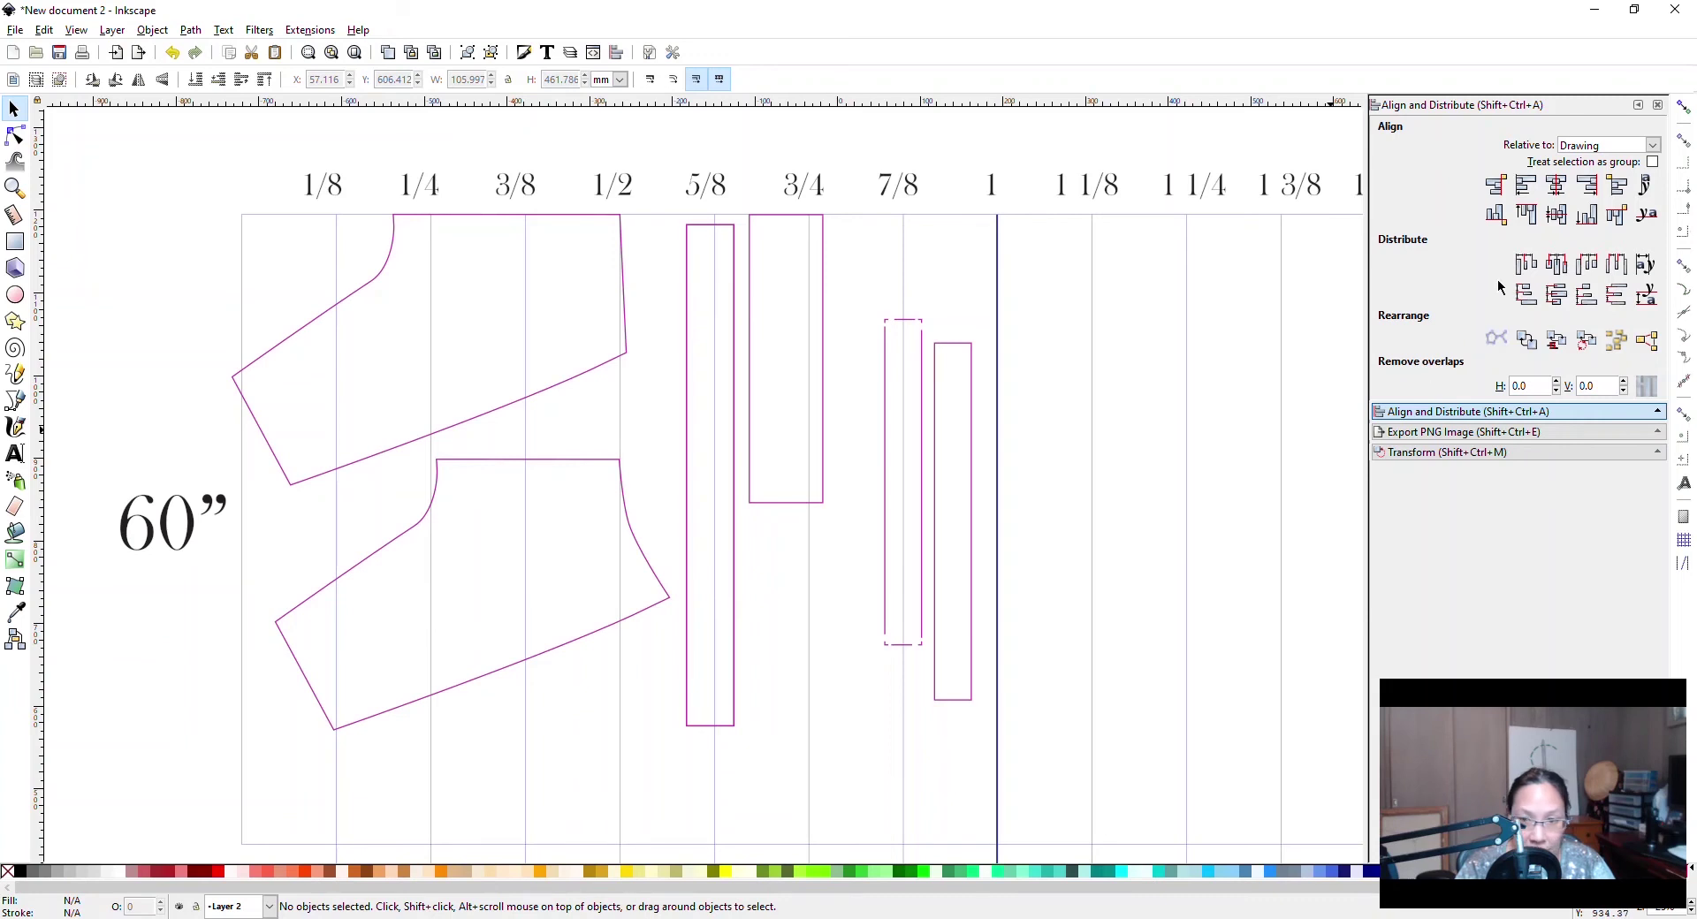
{"action": "left_click", "coordinate": [822, 271]}
{"action": "left_click", "coordinate": [733, 284], "text": "shift"}
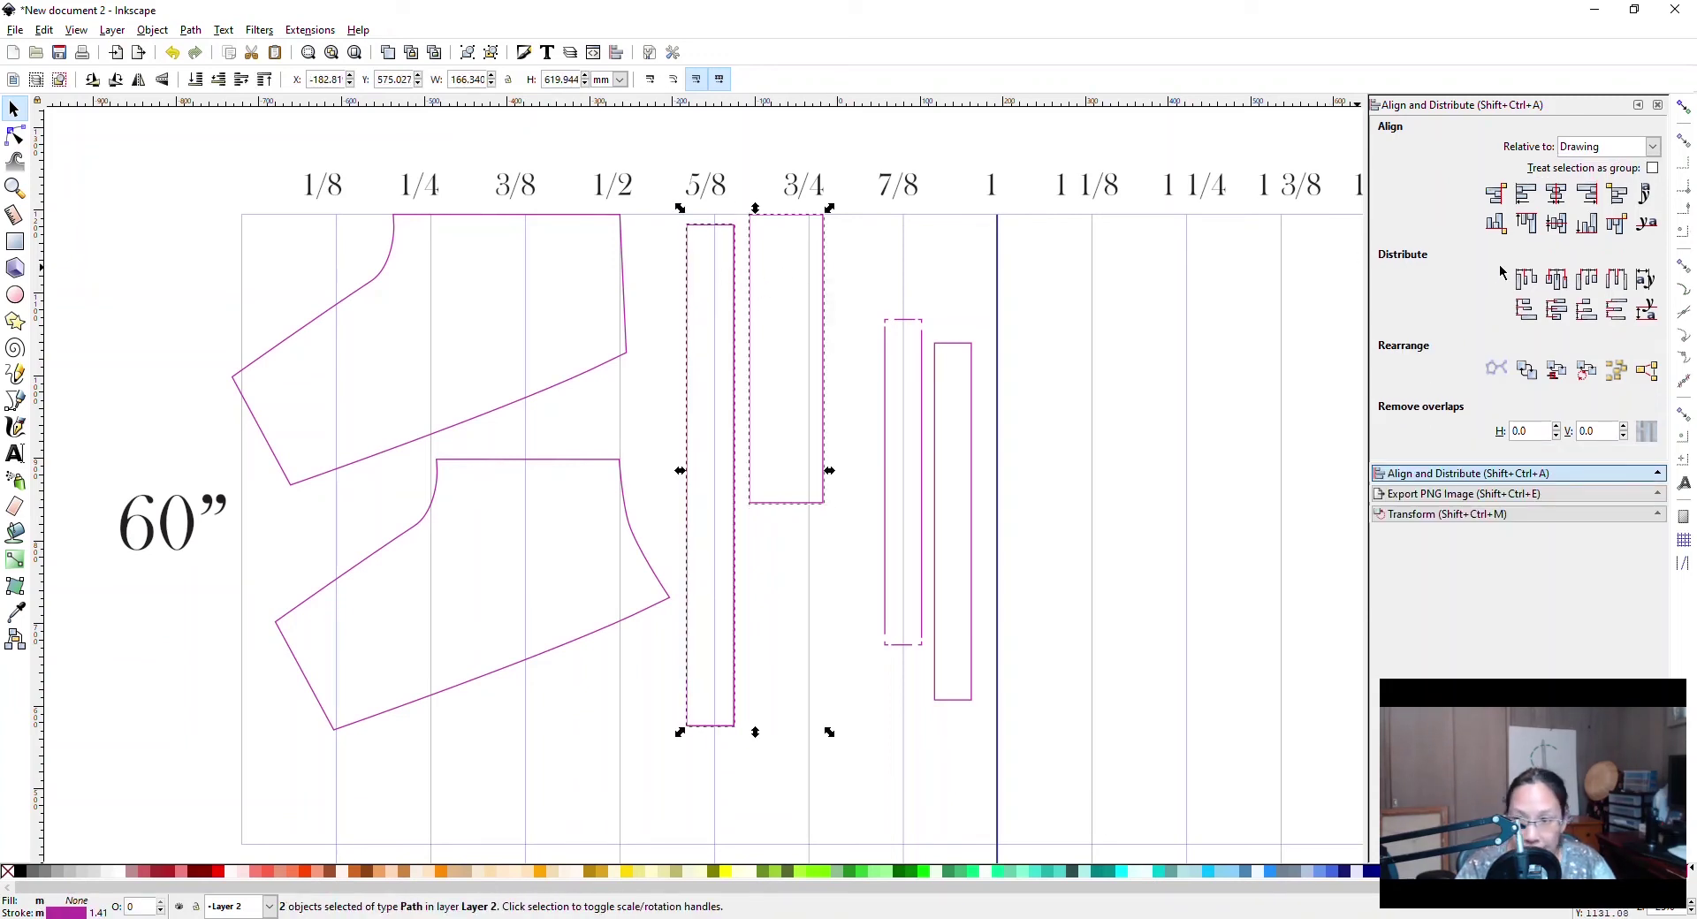
{"action": "left_click", "coordinate": [1525, 226]}
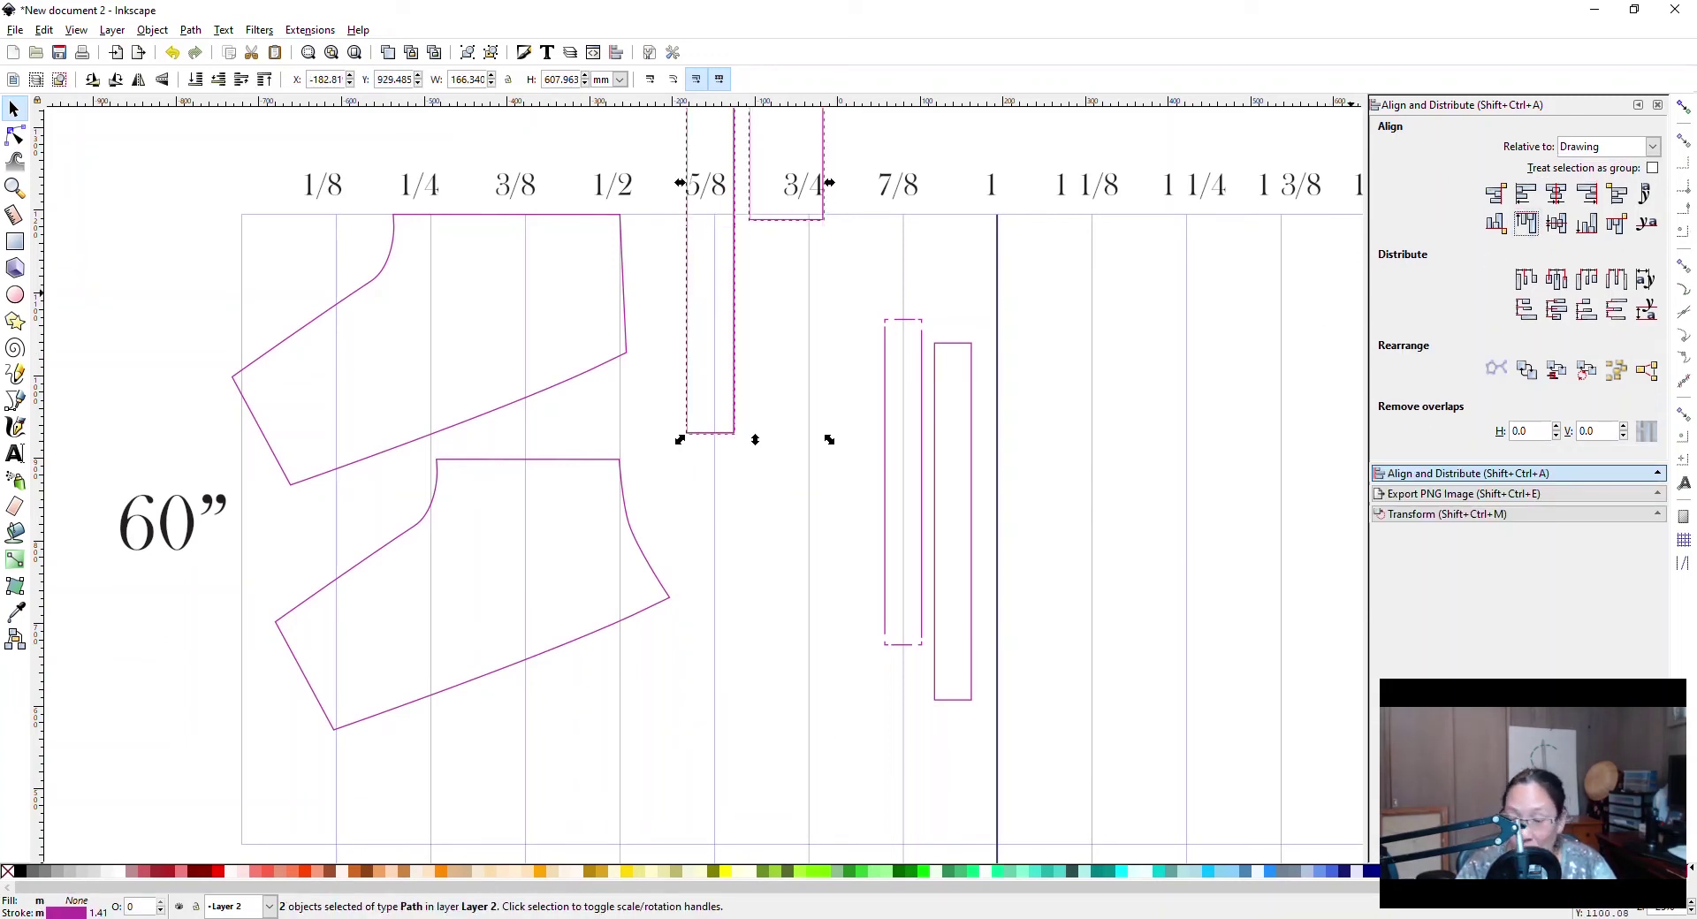
{"action": "left_click", "coordinate": [1651, 147]}
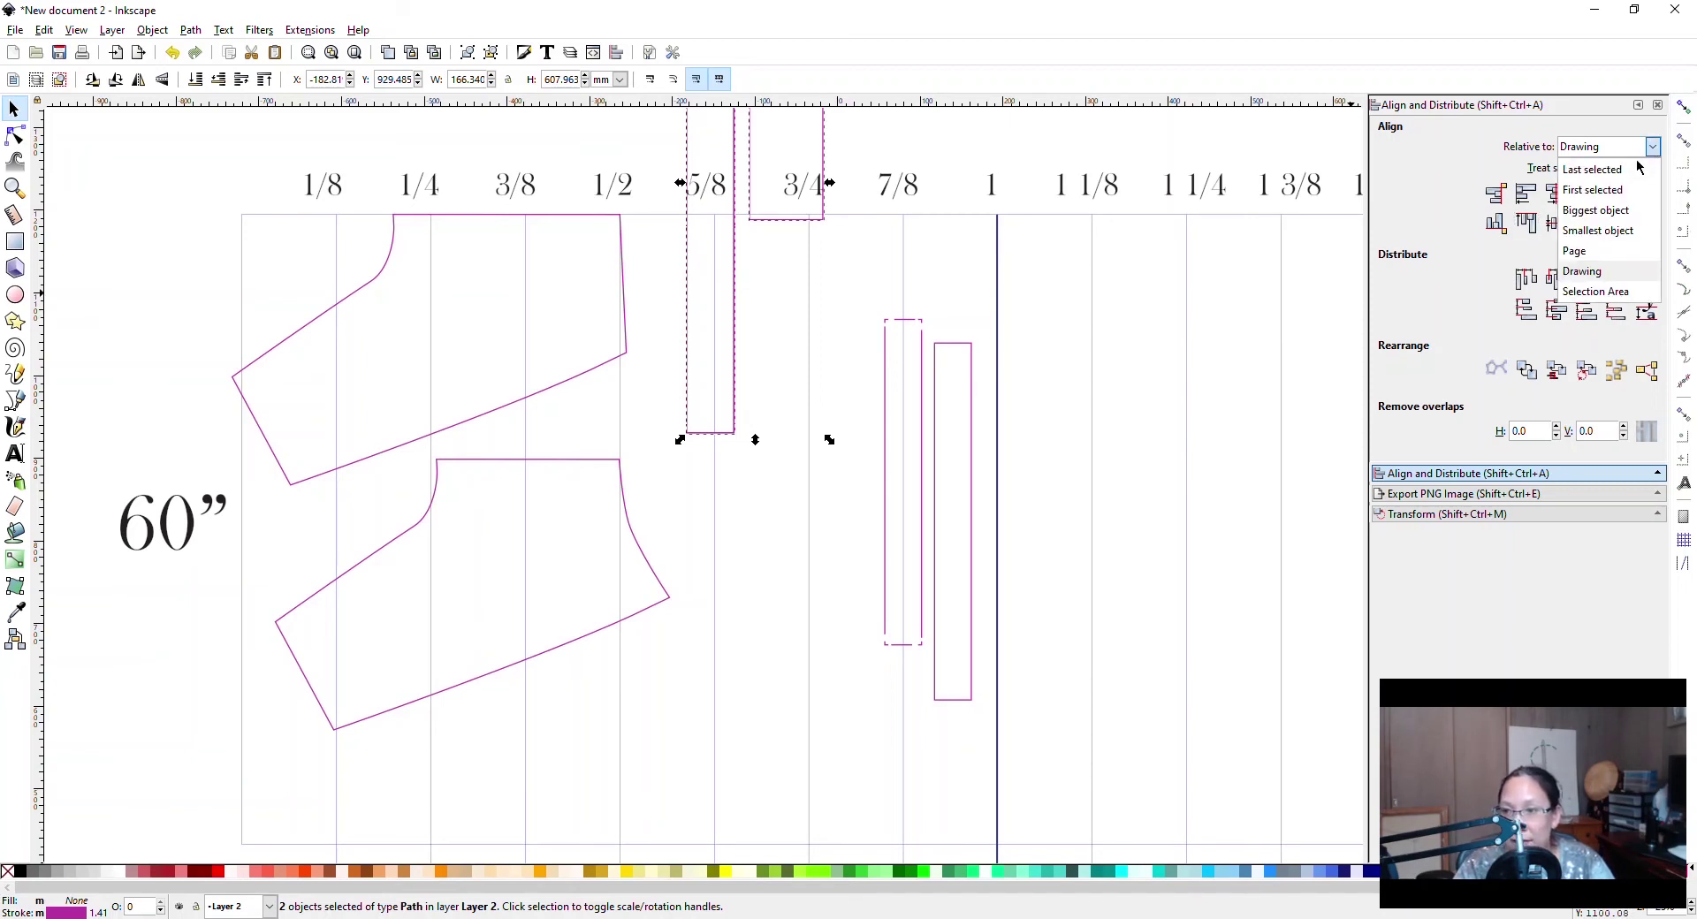
{"action": "left_click", "coordinate": [1590, 169]}
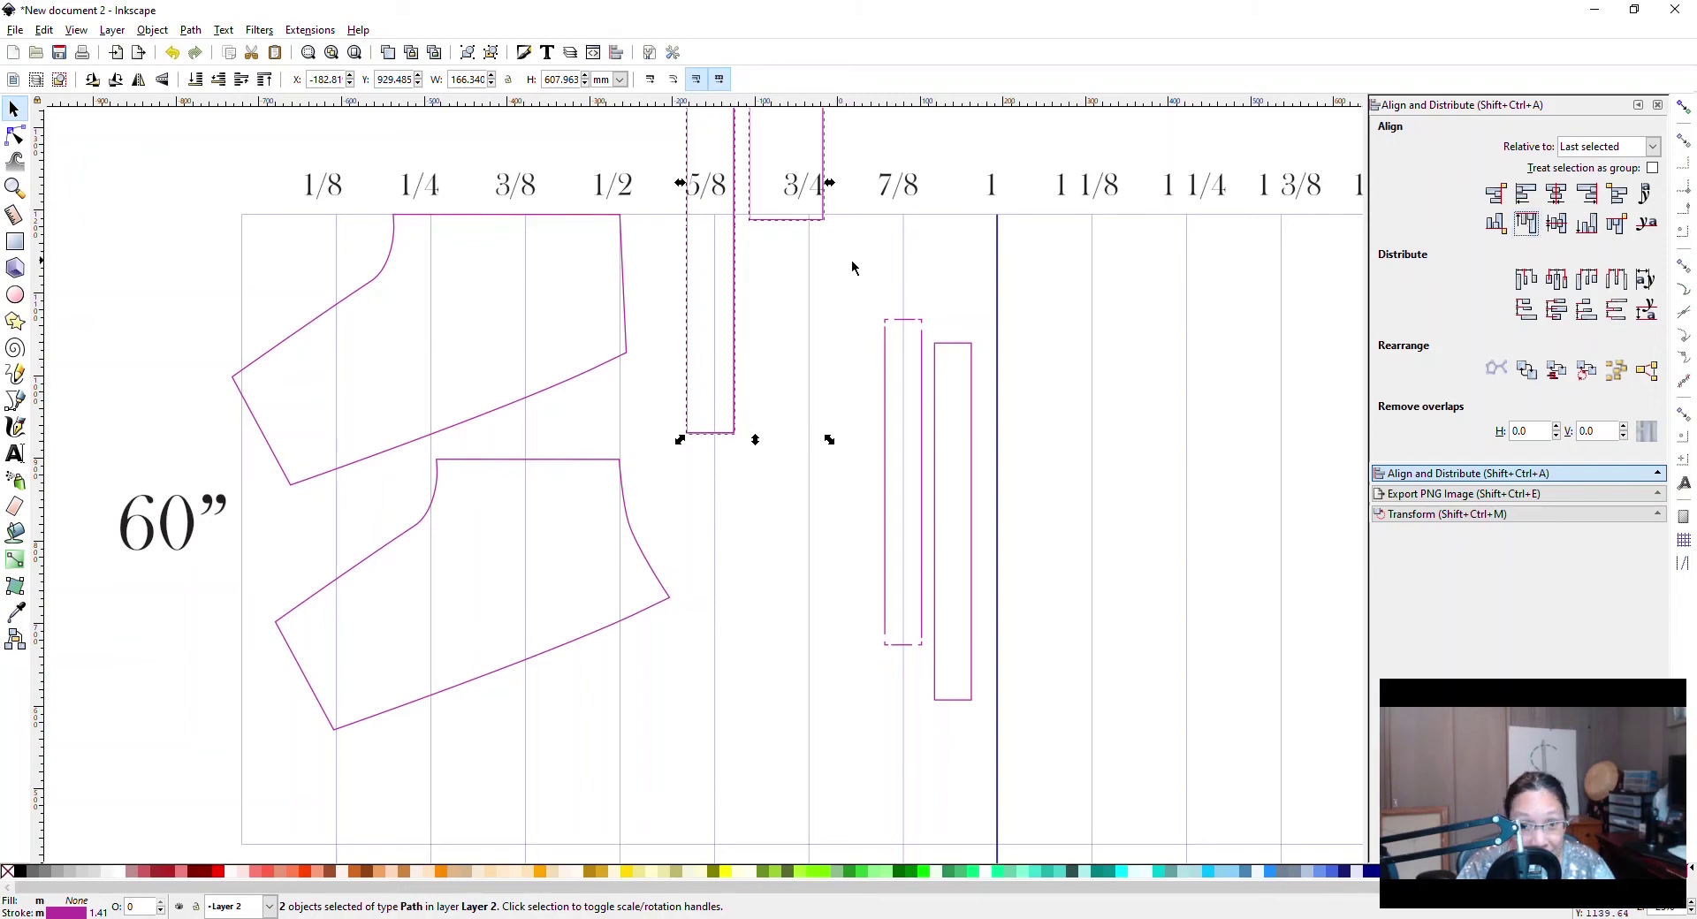
Drag the aligned pieces back down into the layout and select the two right-hand strips.
{"action": "scroll", "coordinate": [841, 235], "scroll_direction": "up", "scroll_amount": 5}
{"action": "scroll", "coordinate": [817, 229], "scroll_direction": "up", "scroll_amount": 1}
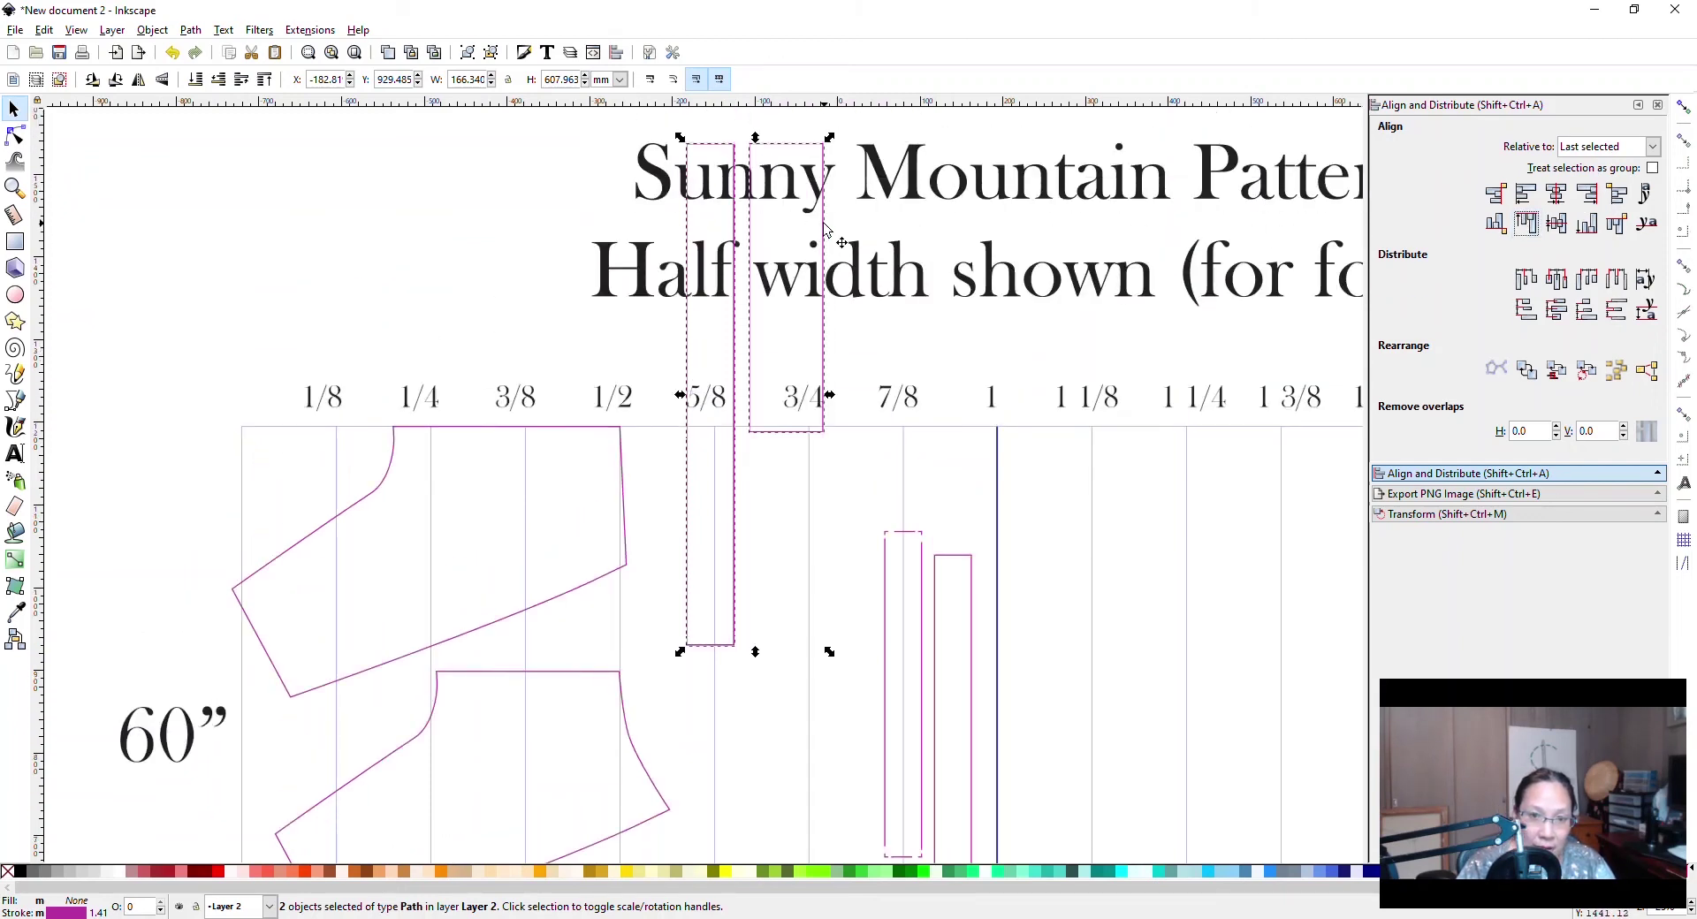
{"action": "left_click_drag", "start_coordinate": [824, 228], "coordinate": [818, 521]}
{"action": "scroll", "coordinate": [848, 566], "scroll_direction": "down", "scroll_amount": 10}
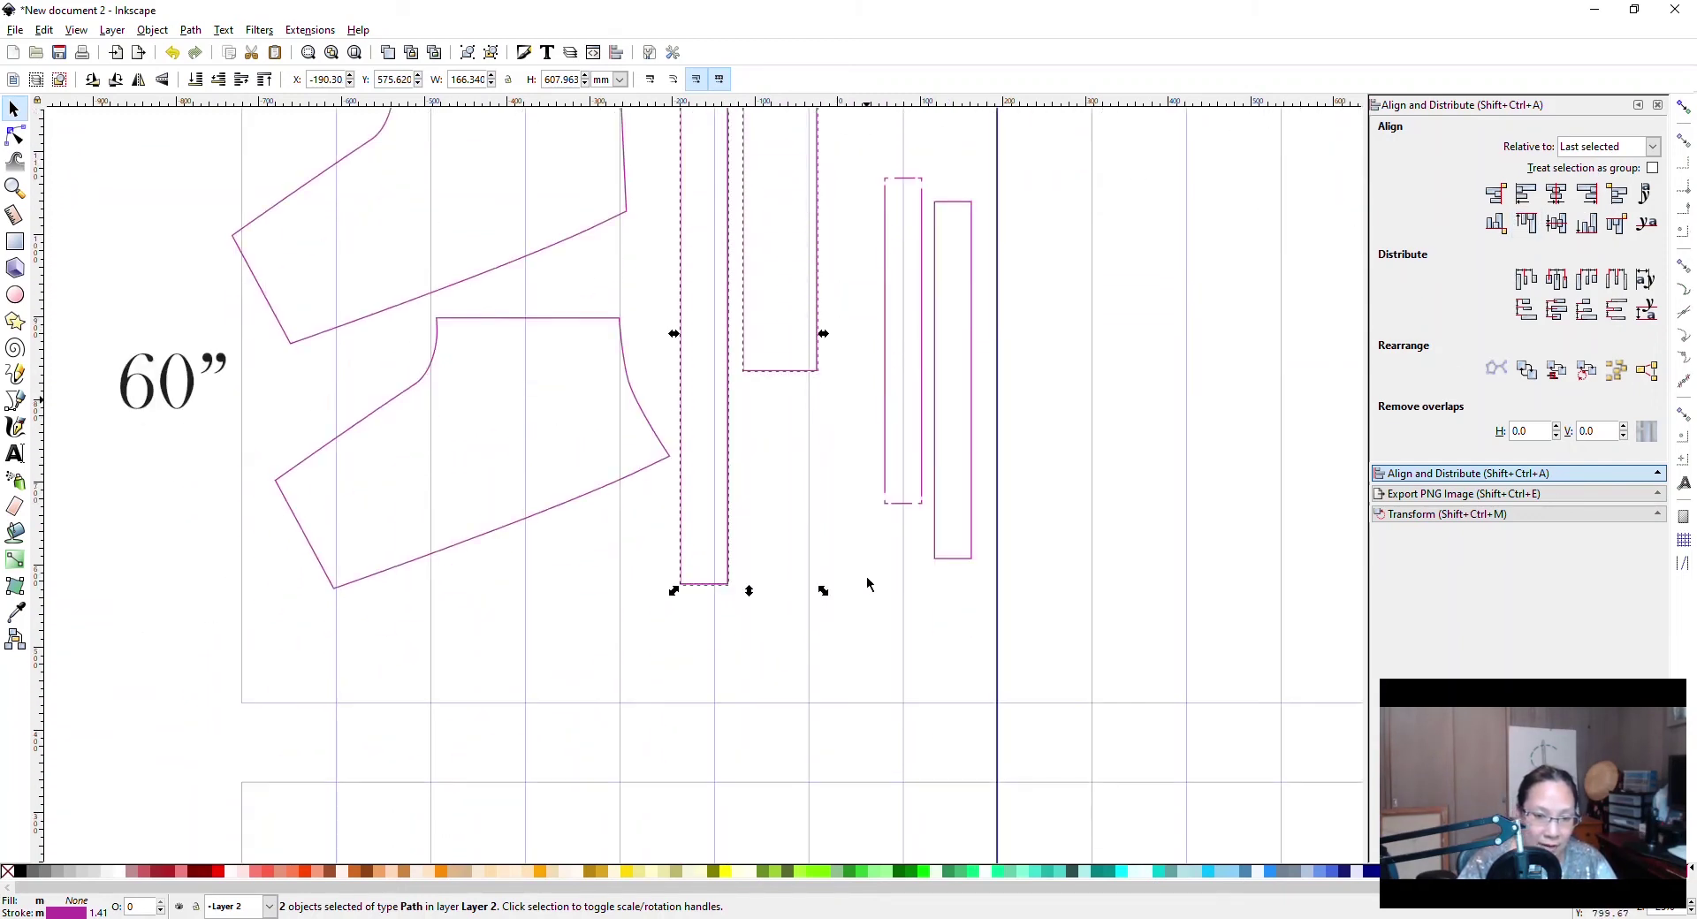
{"action": "left_click_drag", "start_coordinate": [865, 156], "coordinate": [988, 671]}
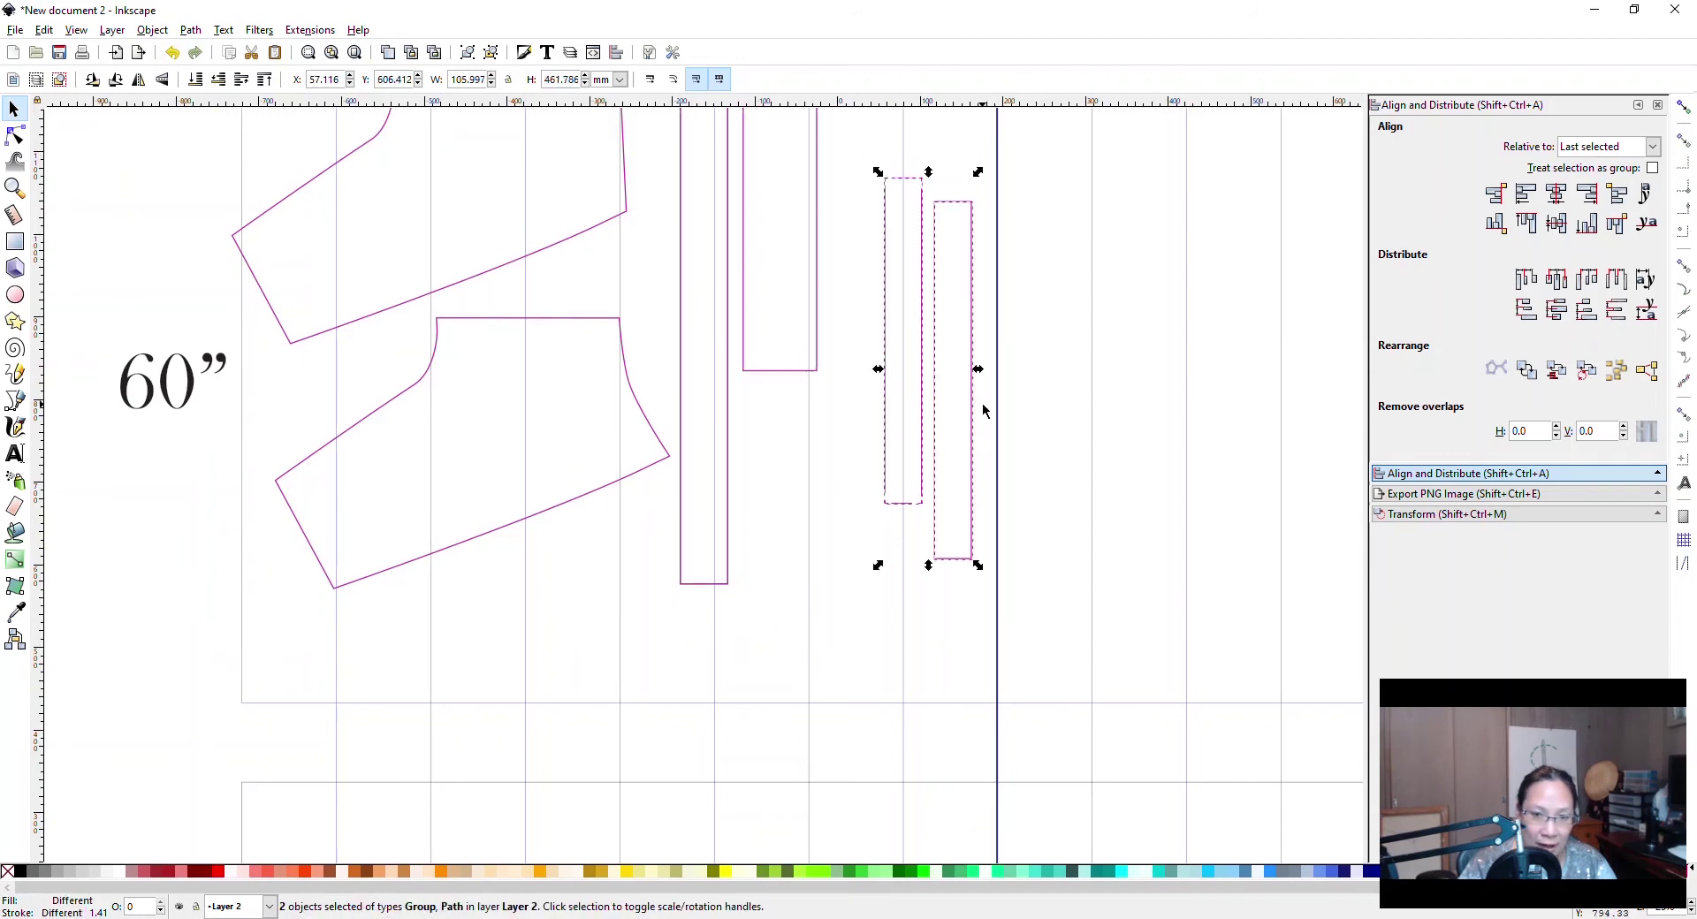
Rotate the two narrow strips horizontal, flip them vertically, and lay them beneath the bodice pieces.
{"action": "left_click_drag", "start_coordinate": [977, 398], "coordinate": [578, 435]}
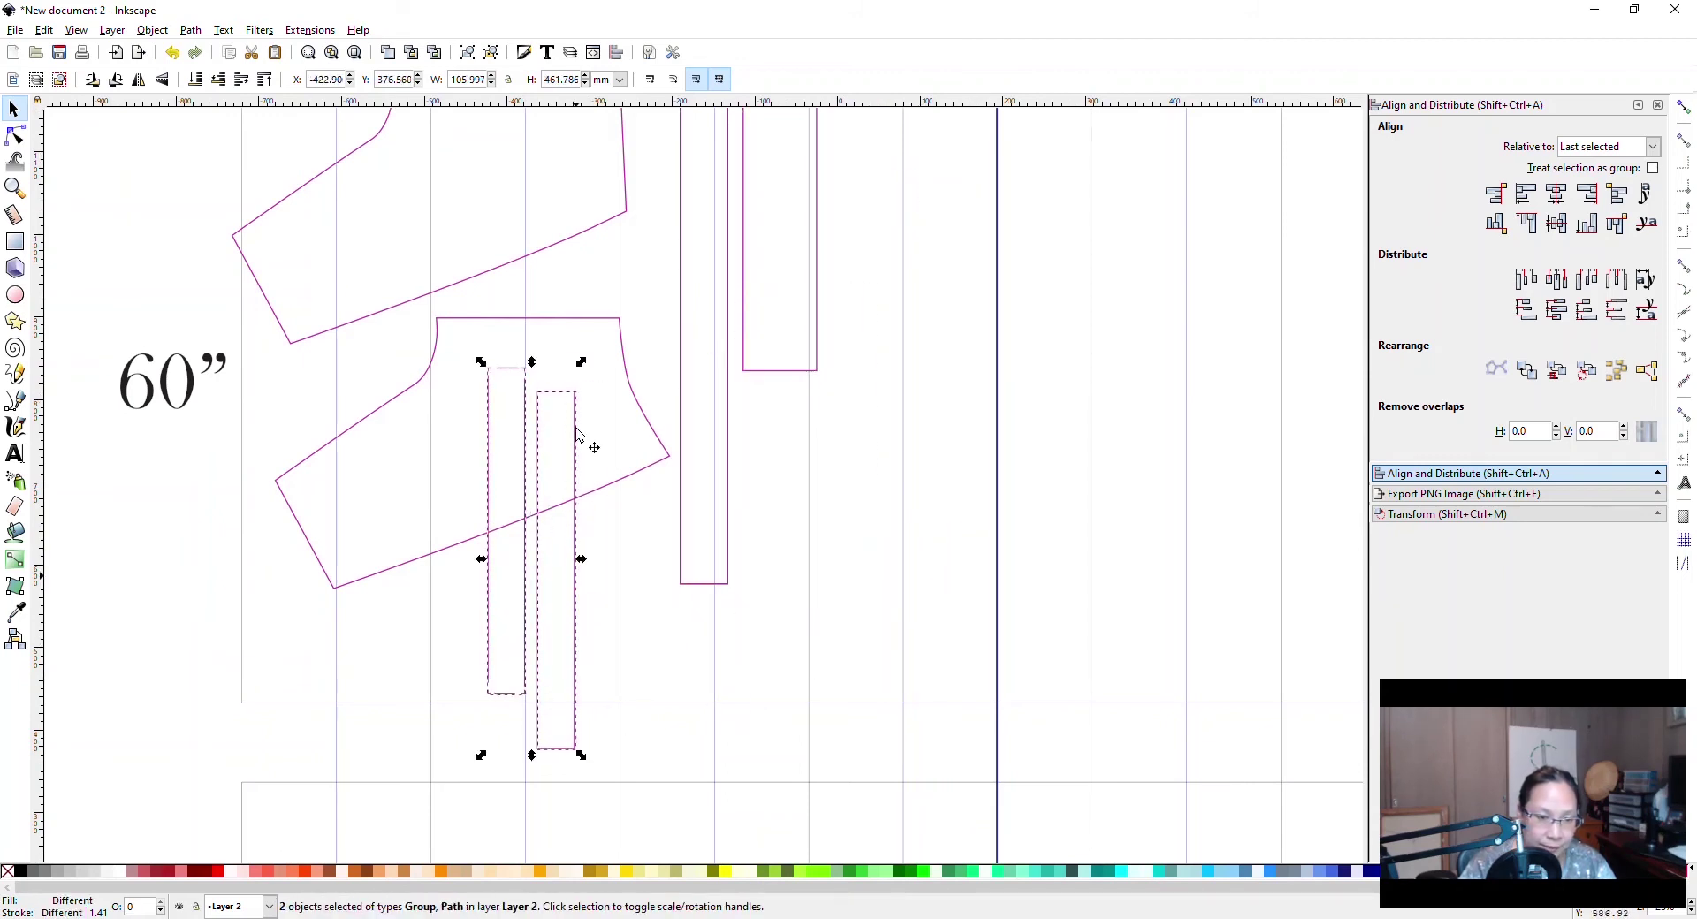
{"action": "left_click", "coordinate": [581, 484]}
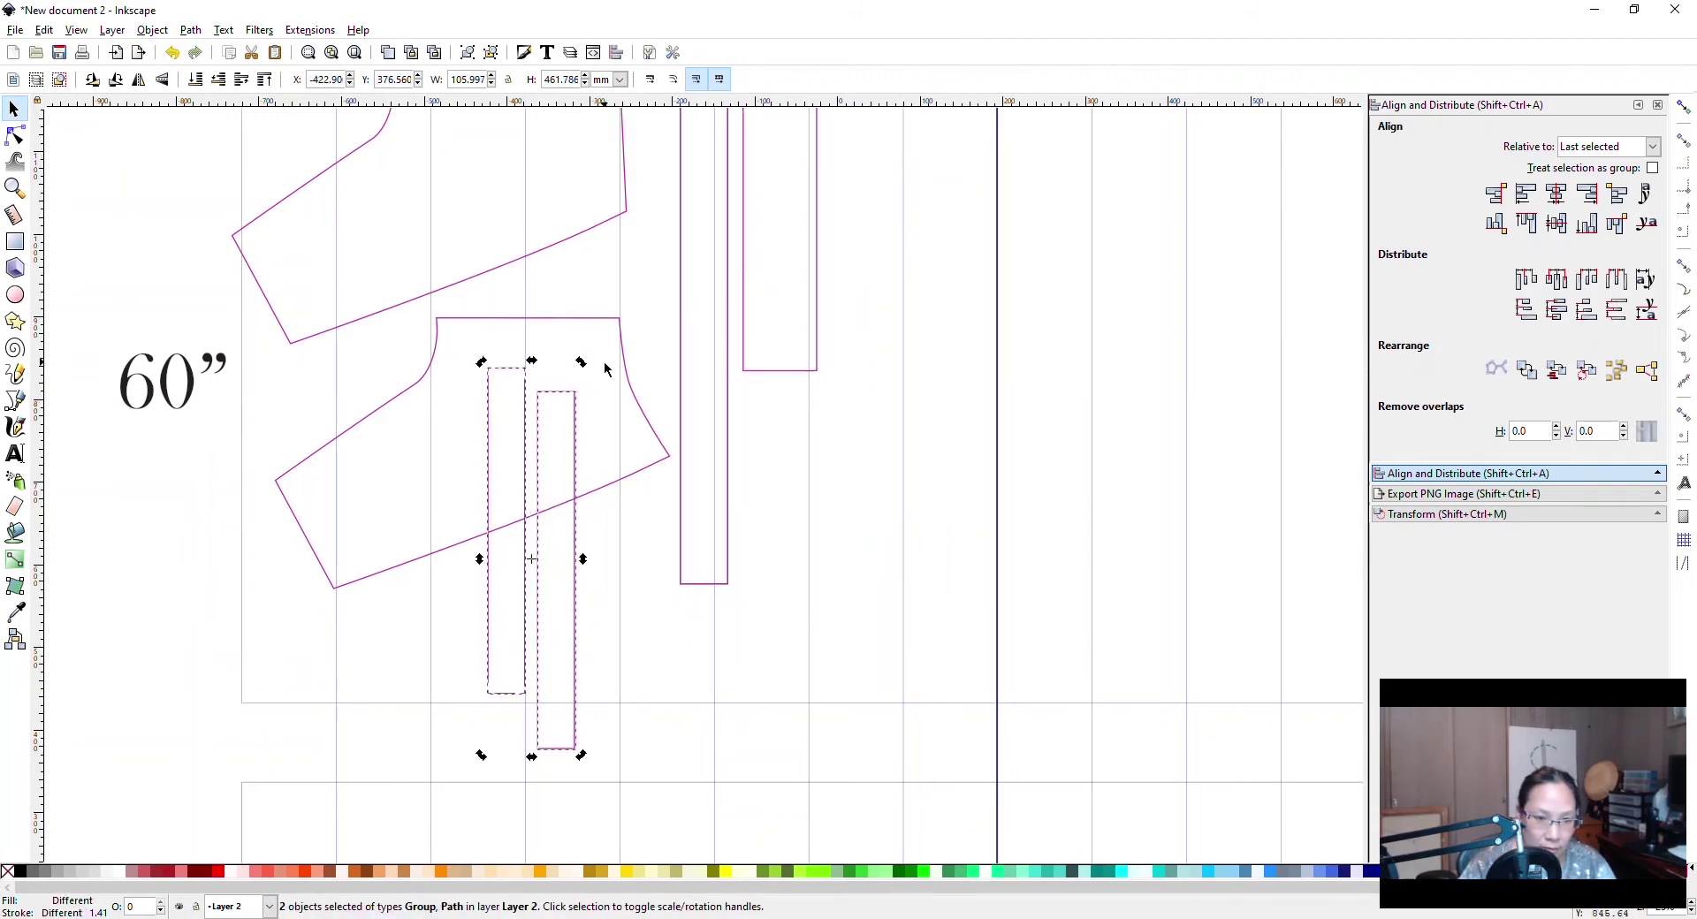
{"action": "left_click_drag", "start_coordinate": [580, 362], "coordinate": [838, 823]}
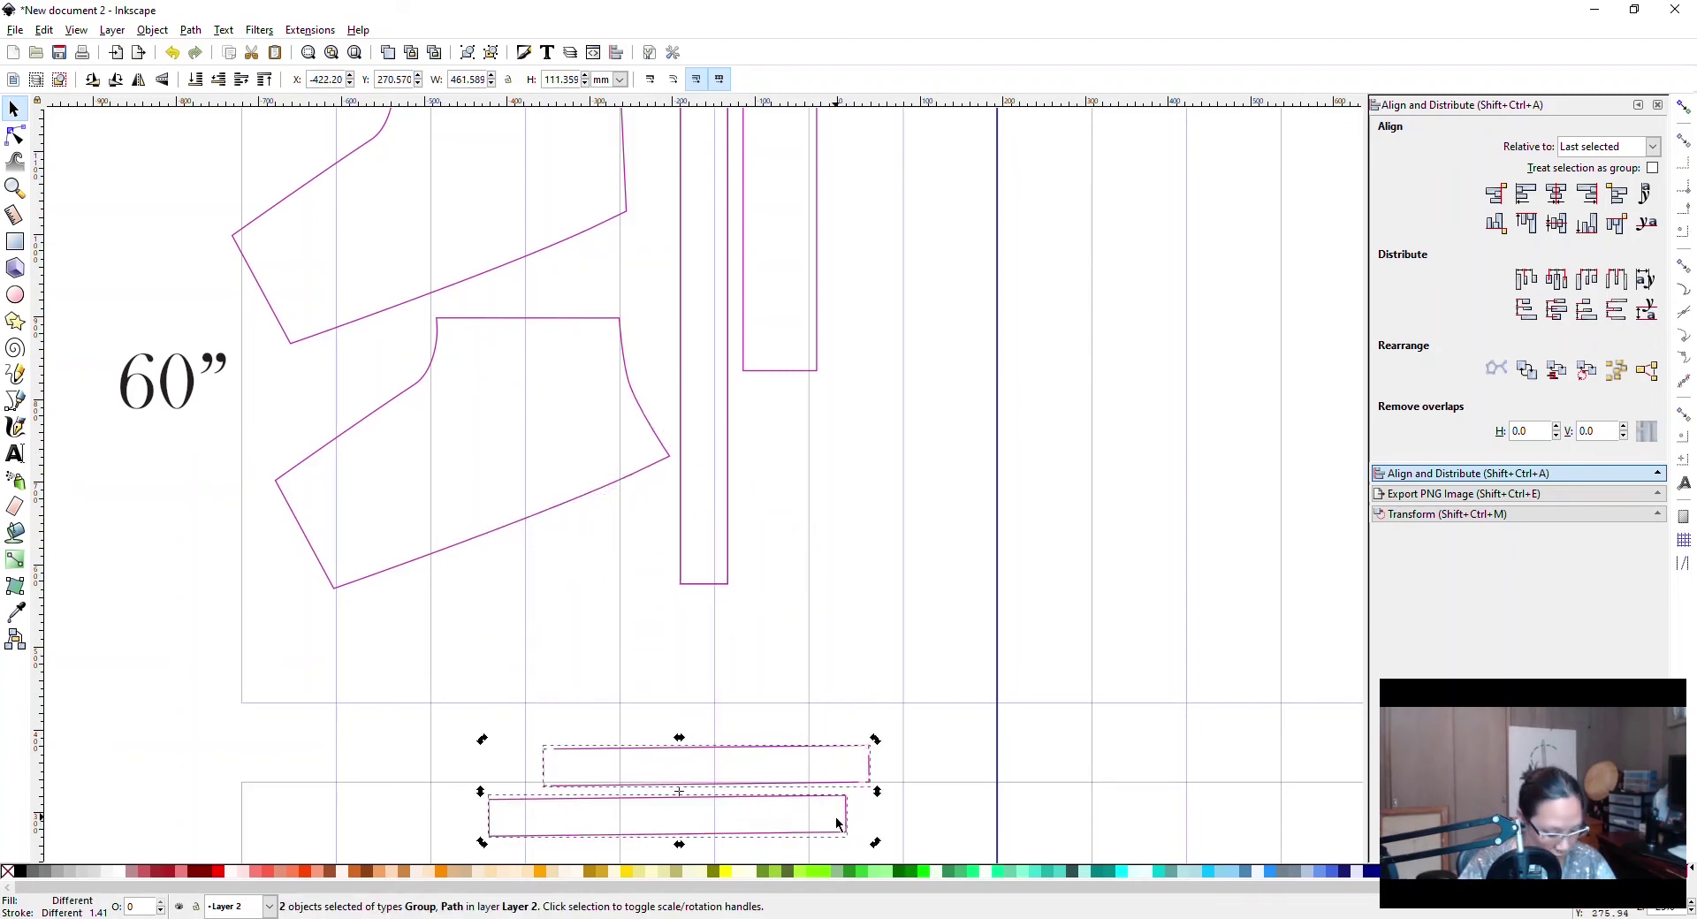
{"action": "key", "text": "v"}
{"action": "left_click_drag", "start_coordinate": [845, 756], "coordinate": [646, 602]}
{"action": "left_click", "coordinate": [785, 673]}
Nudge the short upright 3/4 rectangle slightly left beside the 5/8 strip.
{"action": "scroll", "coordinate": [795, 641], "scroll_direction": "up", "scroll_amount": 6}
{"action": "scroll", "coordinate": [805, 618], "scroll_direction": "down", "scroll_amount": 3}
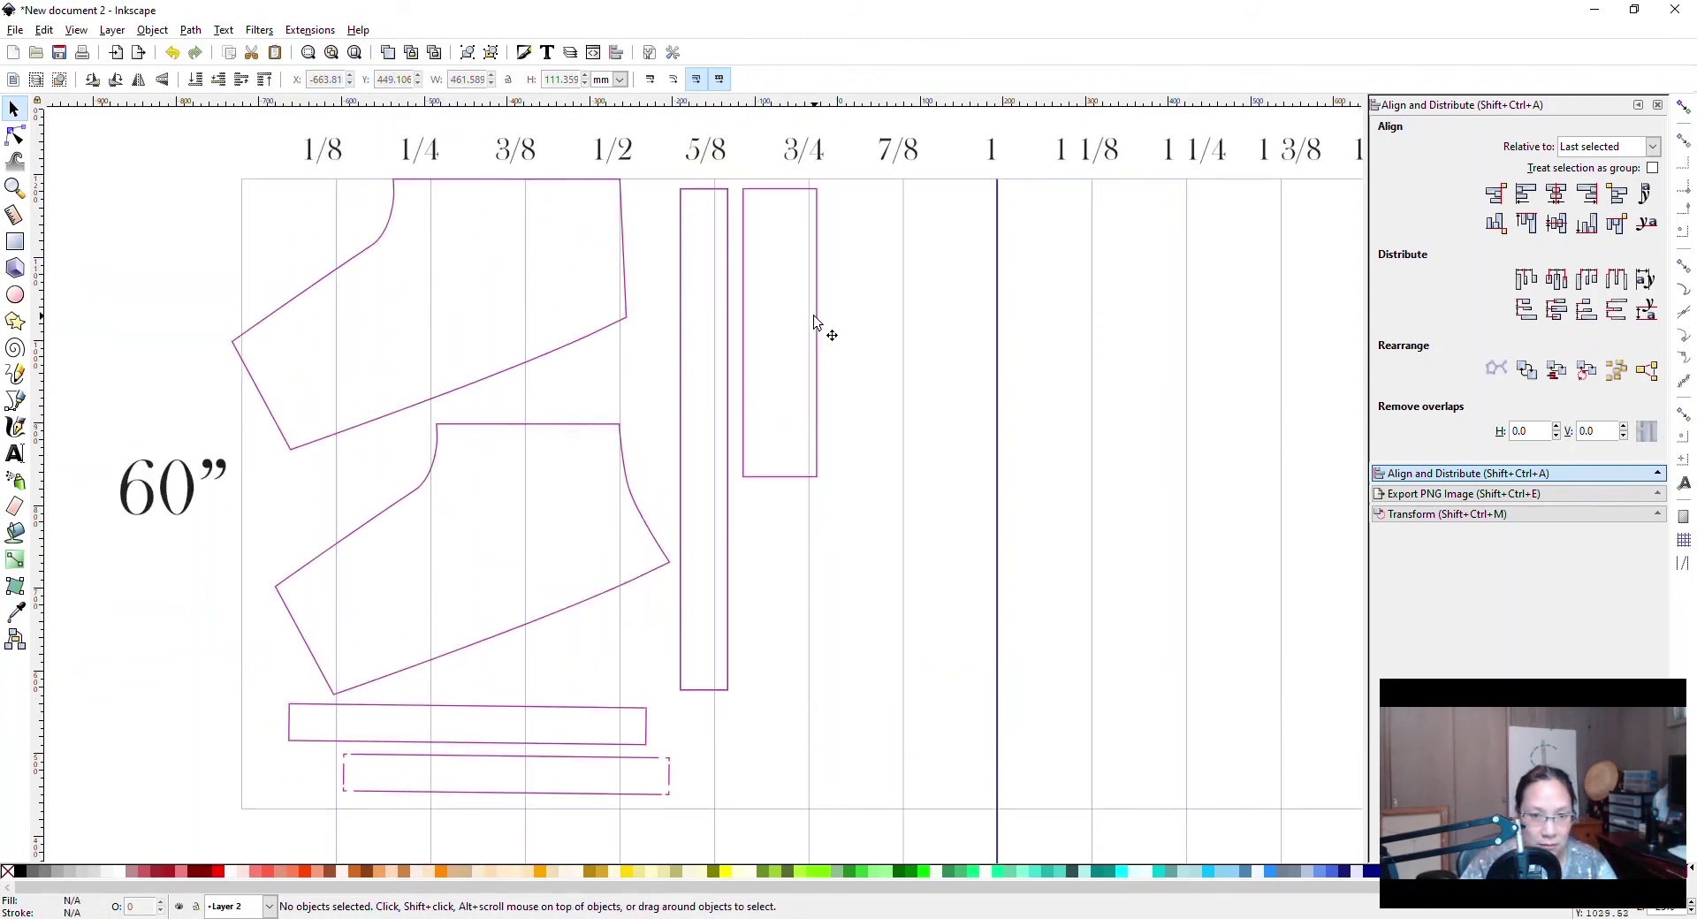
{"action": "left_click_drag", "start_coordinate": [813, 325], "coordinate": [804, 317]}
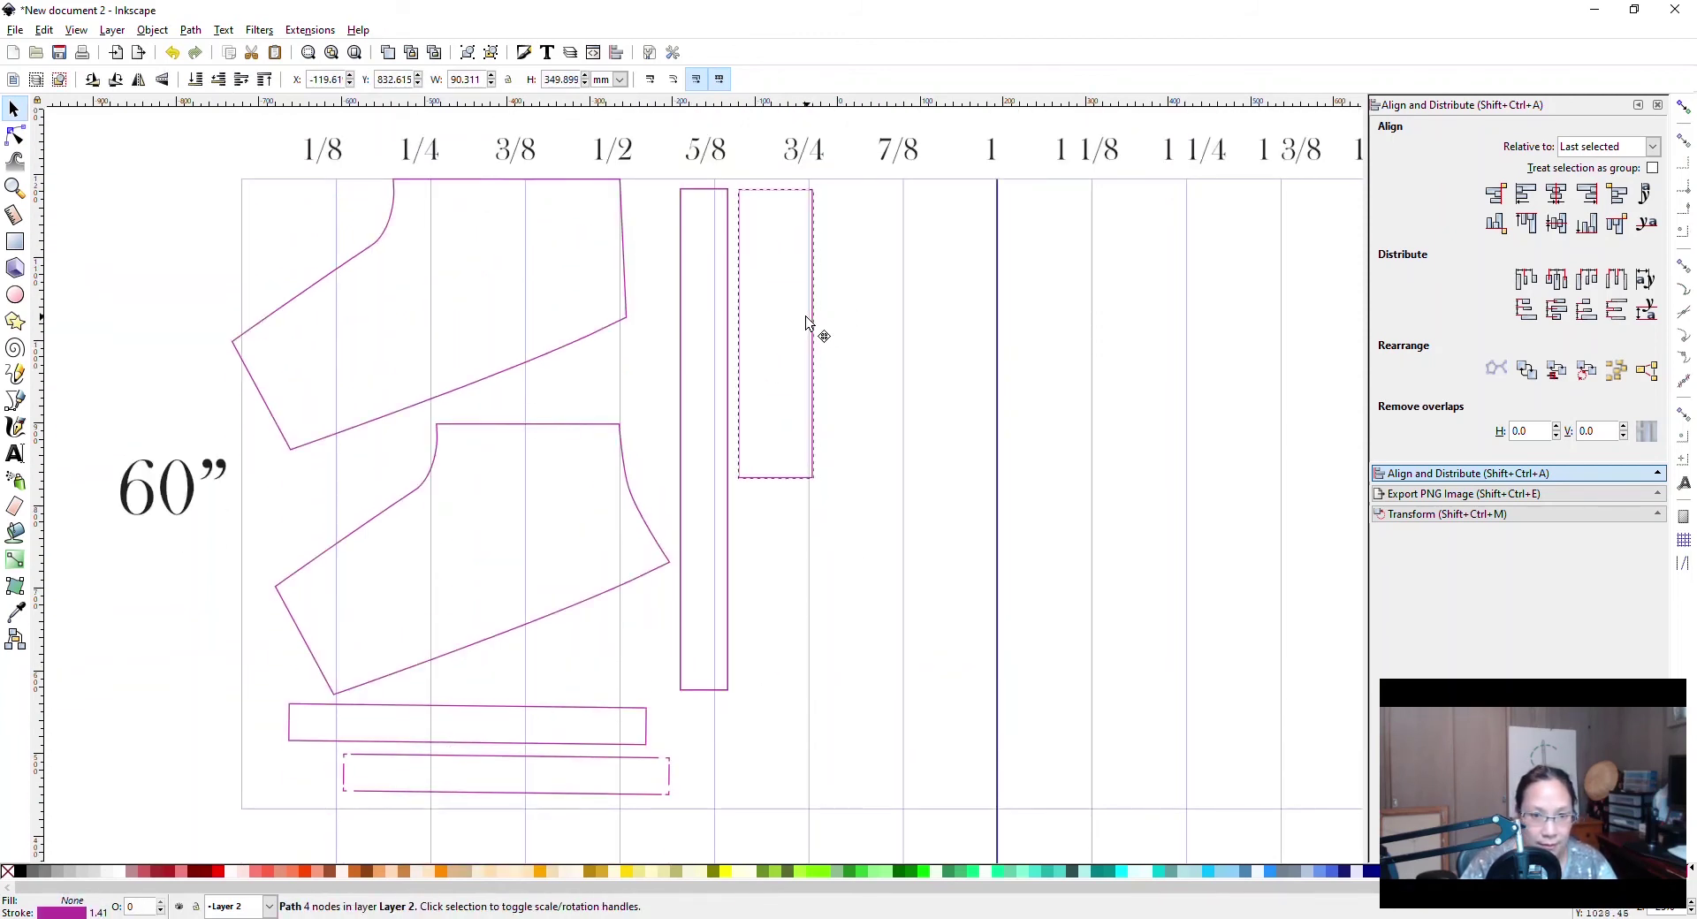
{"action": "left_click", "coordinate": [850, 573]}
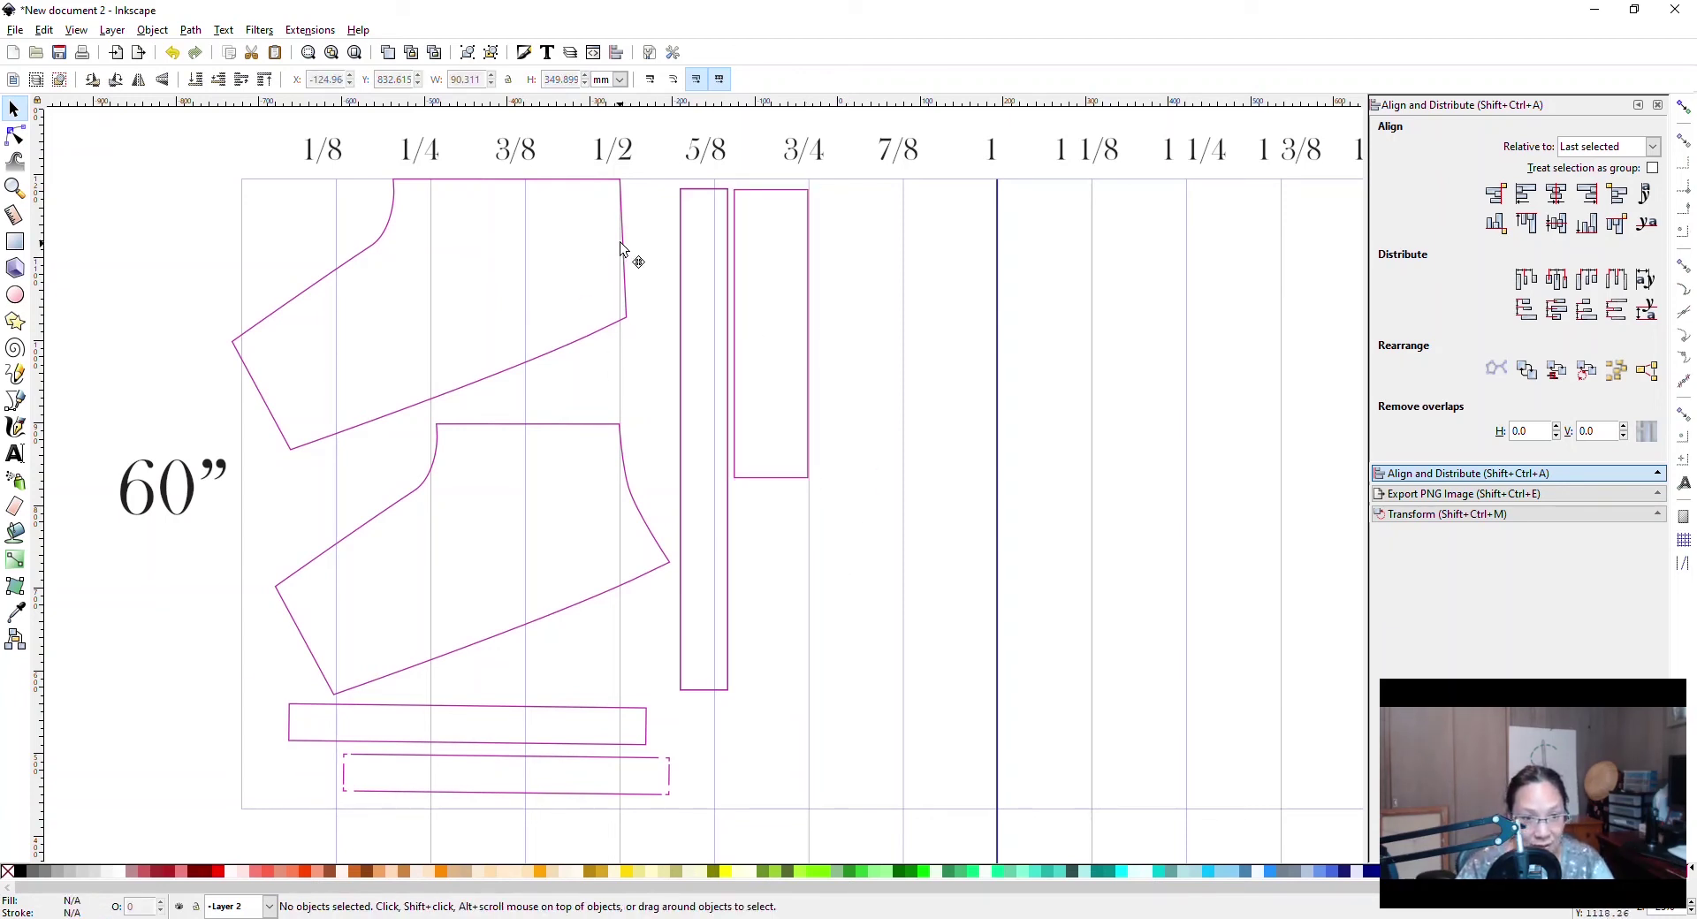
Shift the upper sleeve piece slightly right, then lock Layer 2 from the status bar.
{"action": "left_click_drag", "start_coordinate": [625, 254], "coordinate": [634, 253]}
{"action": "scroll", "coordinate": [851, 351], "scroll_direction": "up", "scroll_amount": 2}
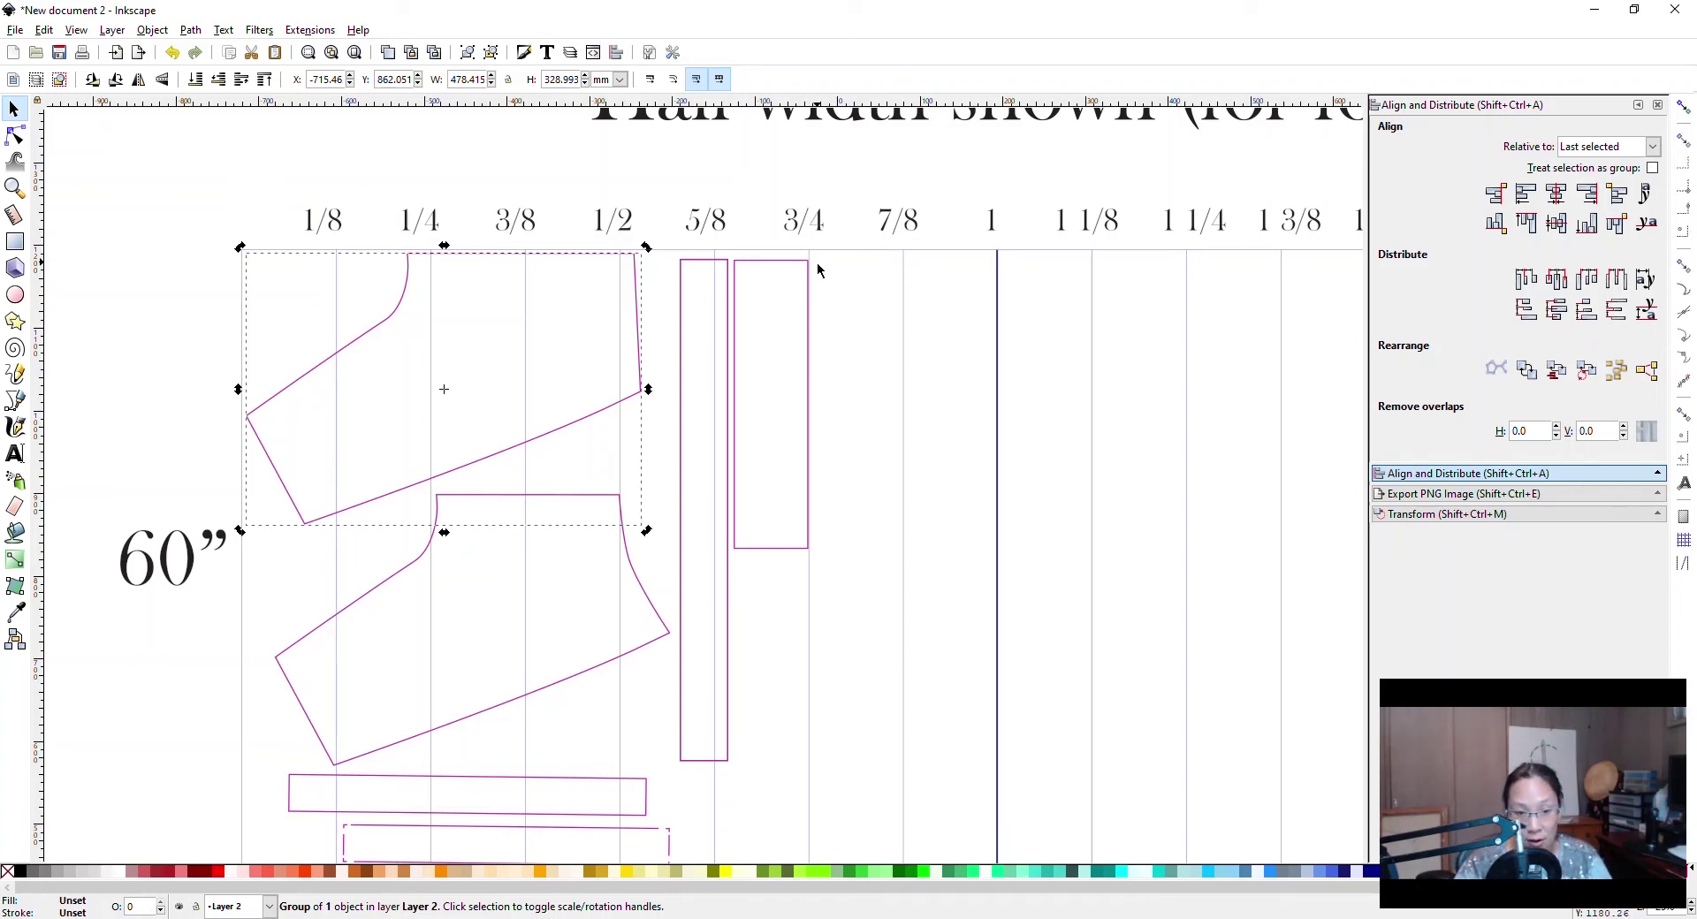
{"action": "scroll", "coordinate": [778, 336], "scroll_direction": "down", "scroll_amount": 8}
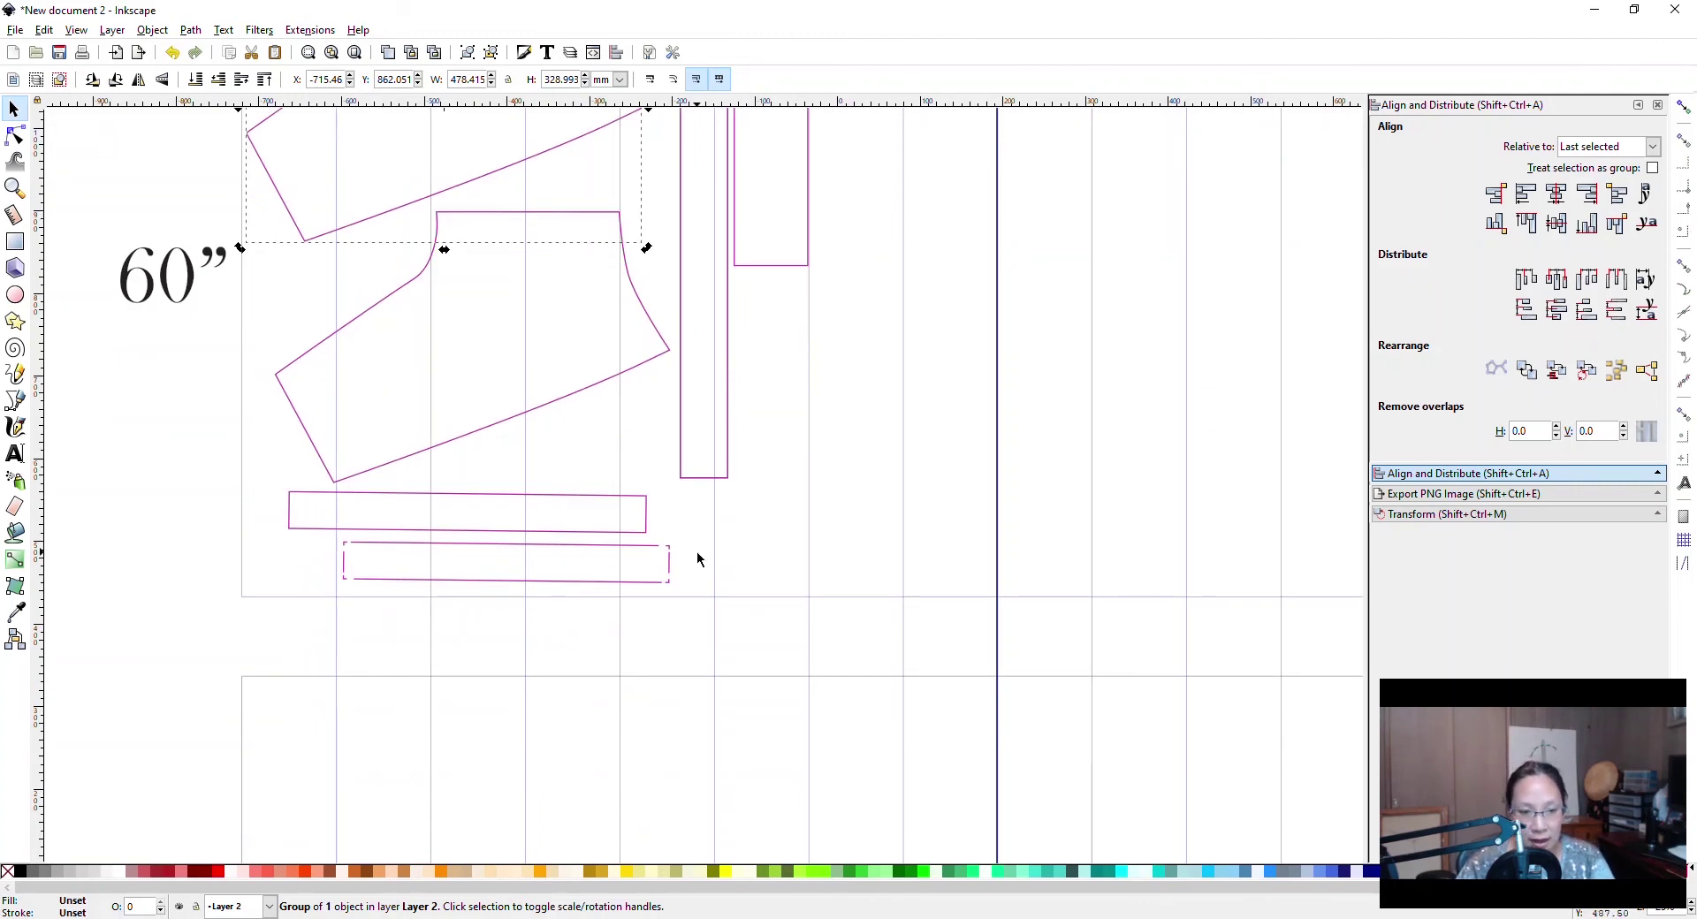
{"action": "scroll", "coordinate": [697, 555], "scroll_direction": "up", "scroll_amount": 4}
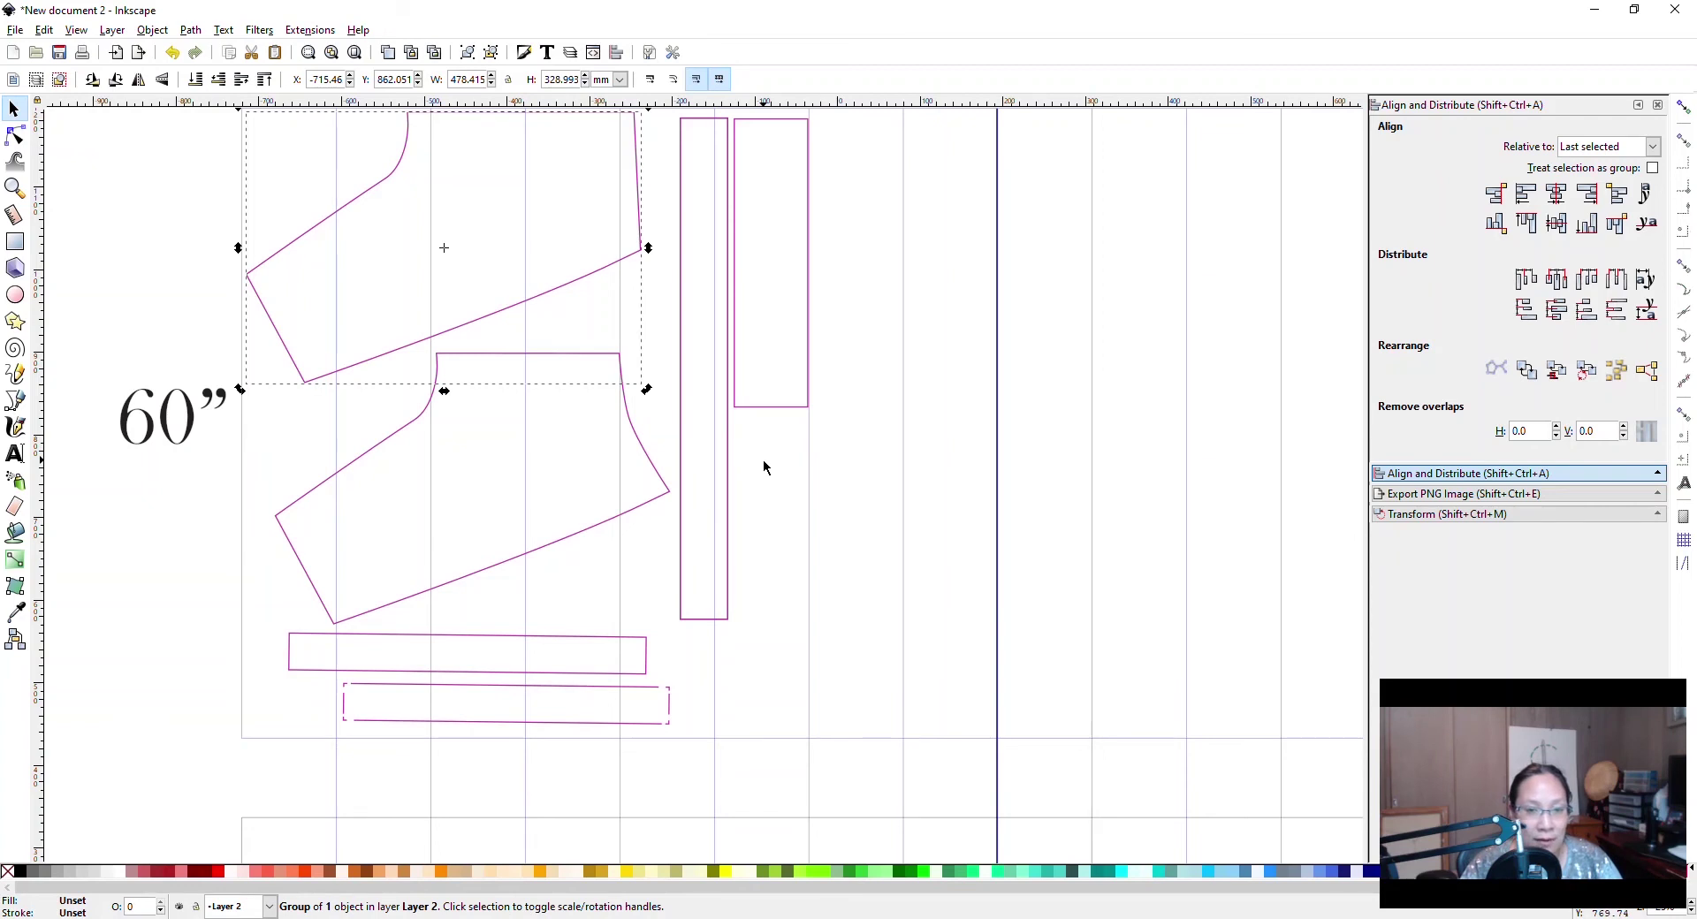
{"action": "scroll", "coordinate": [762, 459], "scroll_direction": "up", "scroll_amount": 2}
{"action": "left_click", "coordinate": [168, 318]}
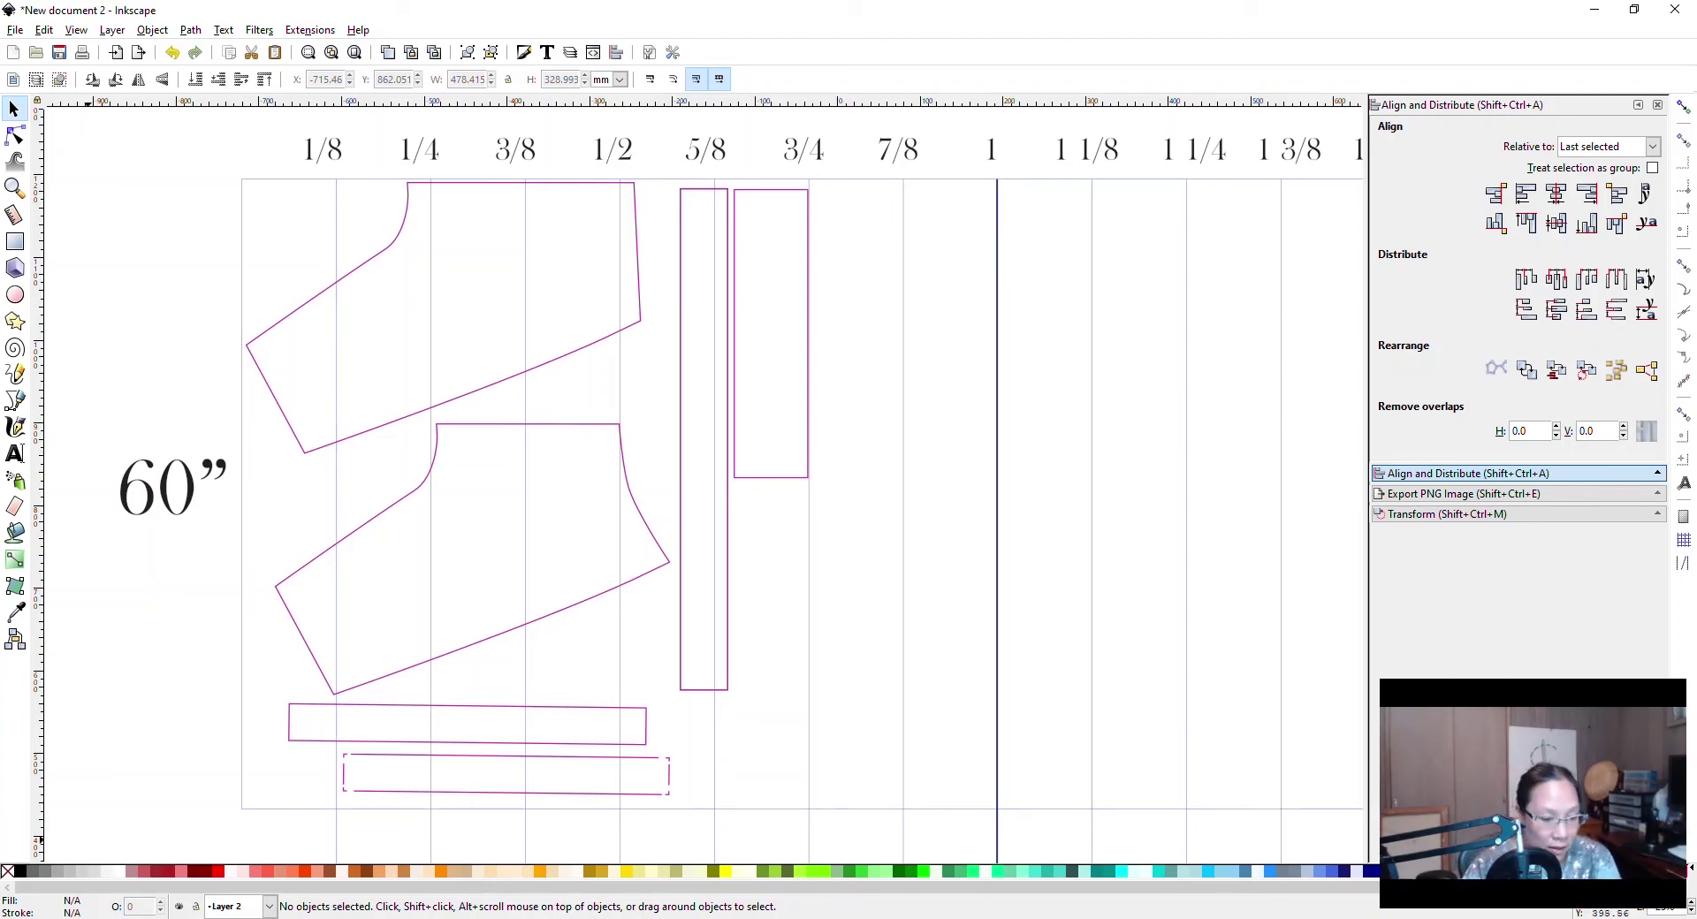
{"action": "left_click", "coordinate": [197, 909]}
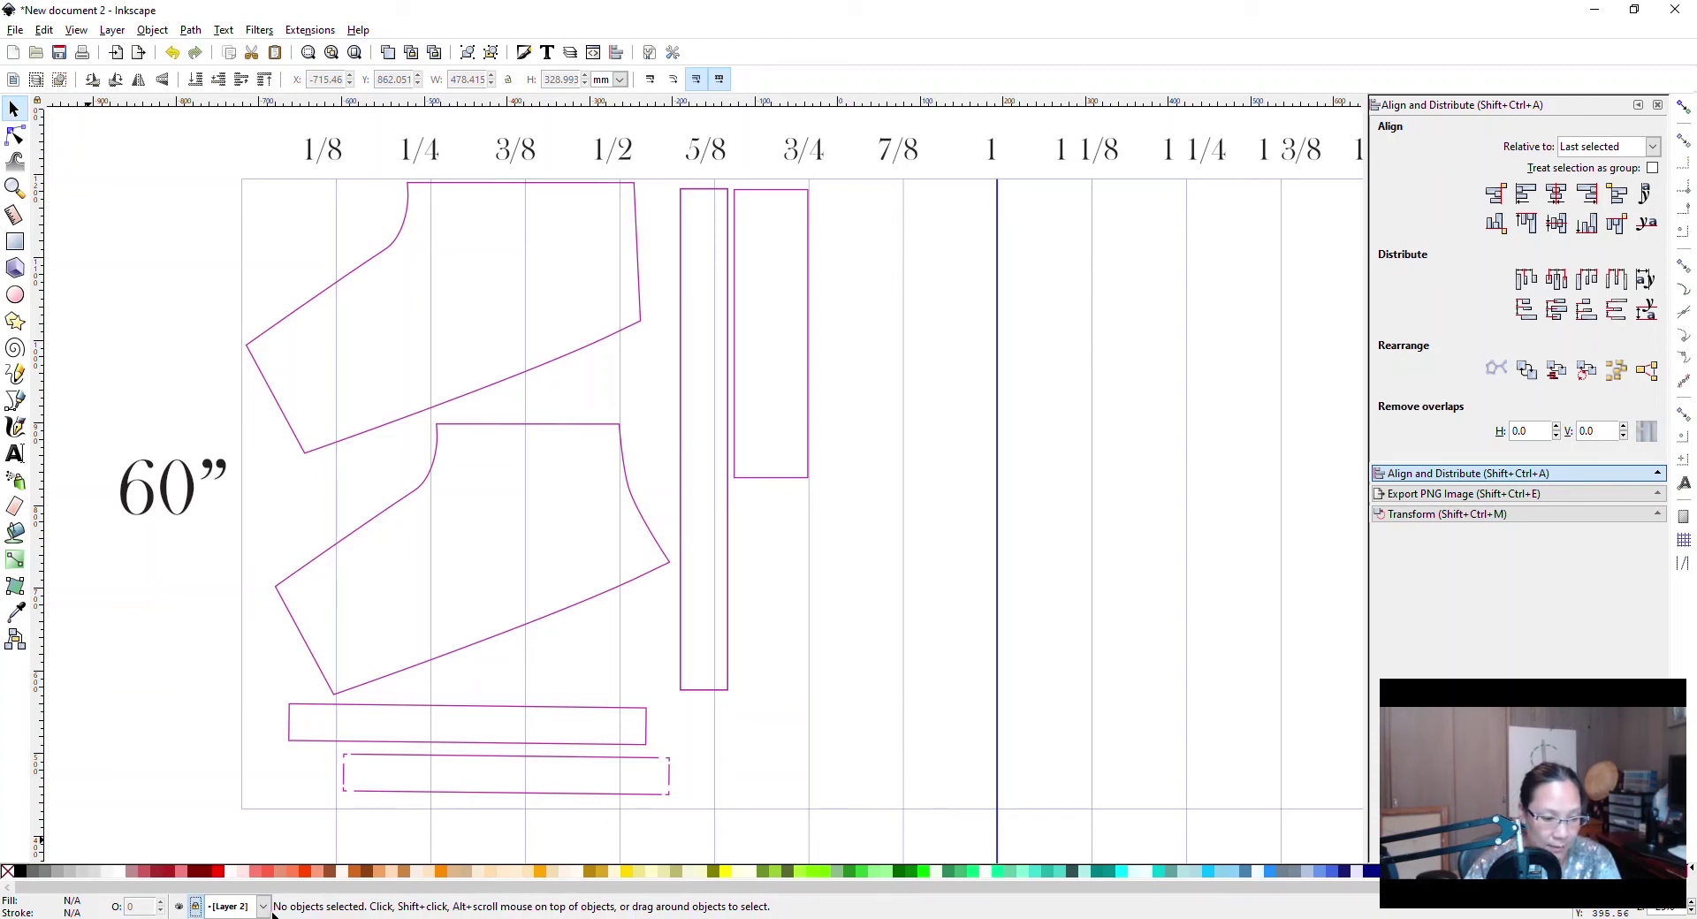
Unlock Layer 2 and make Layer 1 the current layer.
{"action": "left_click", "coordinate": [196, 908]}
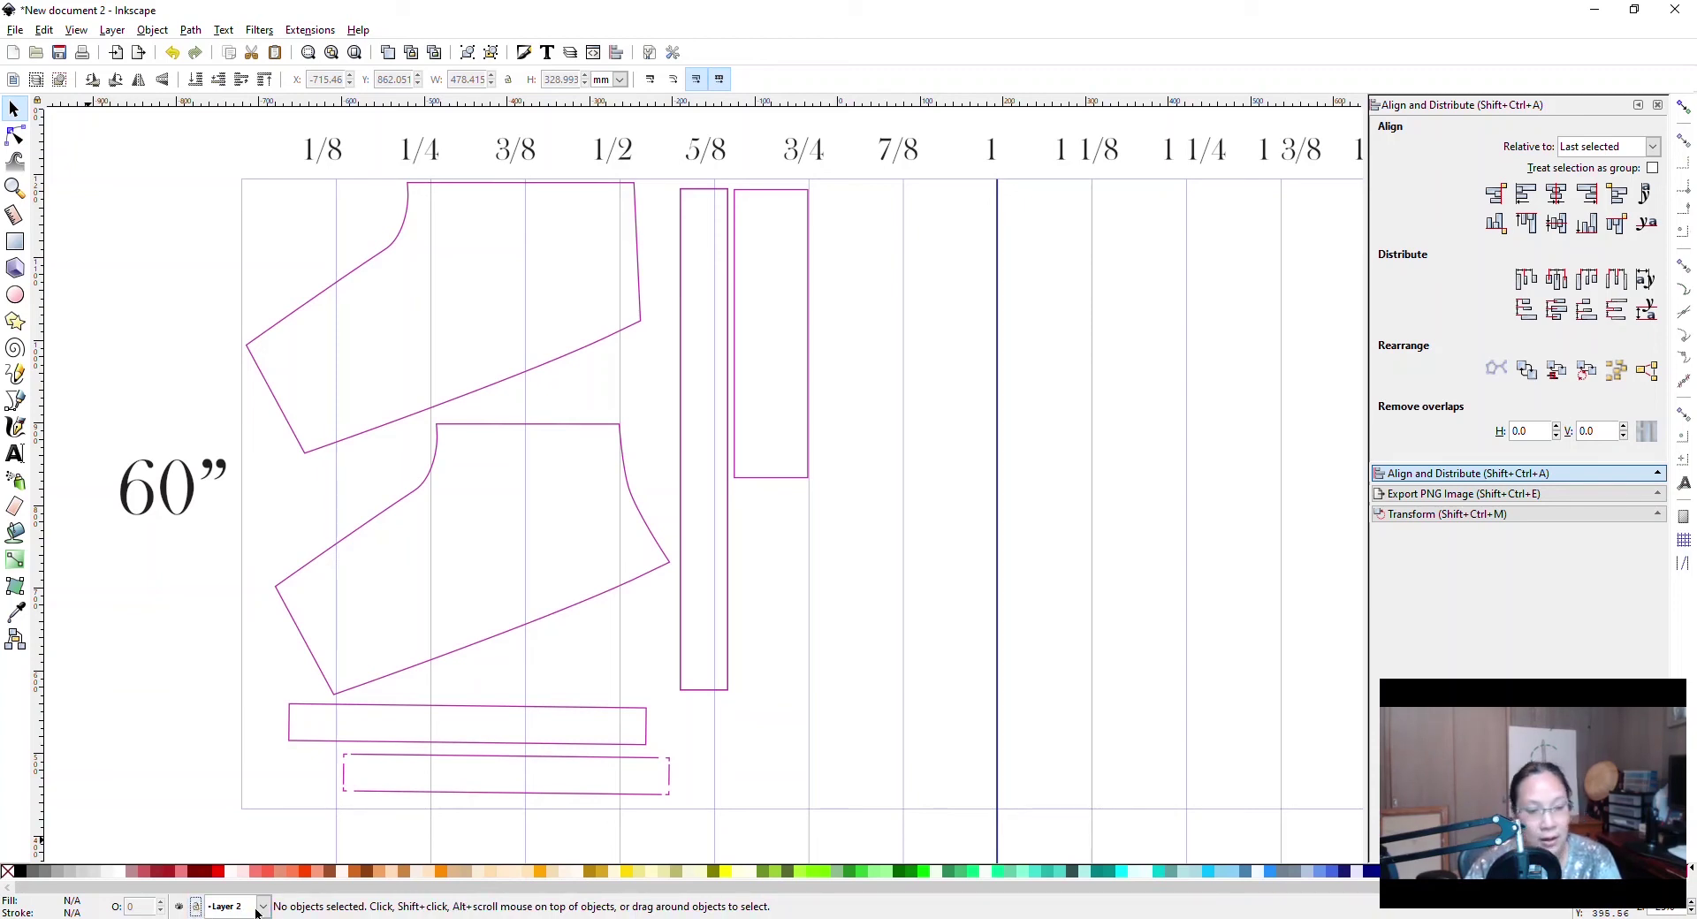
{"action": "left_click", "coordinate": [264, 907]}
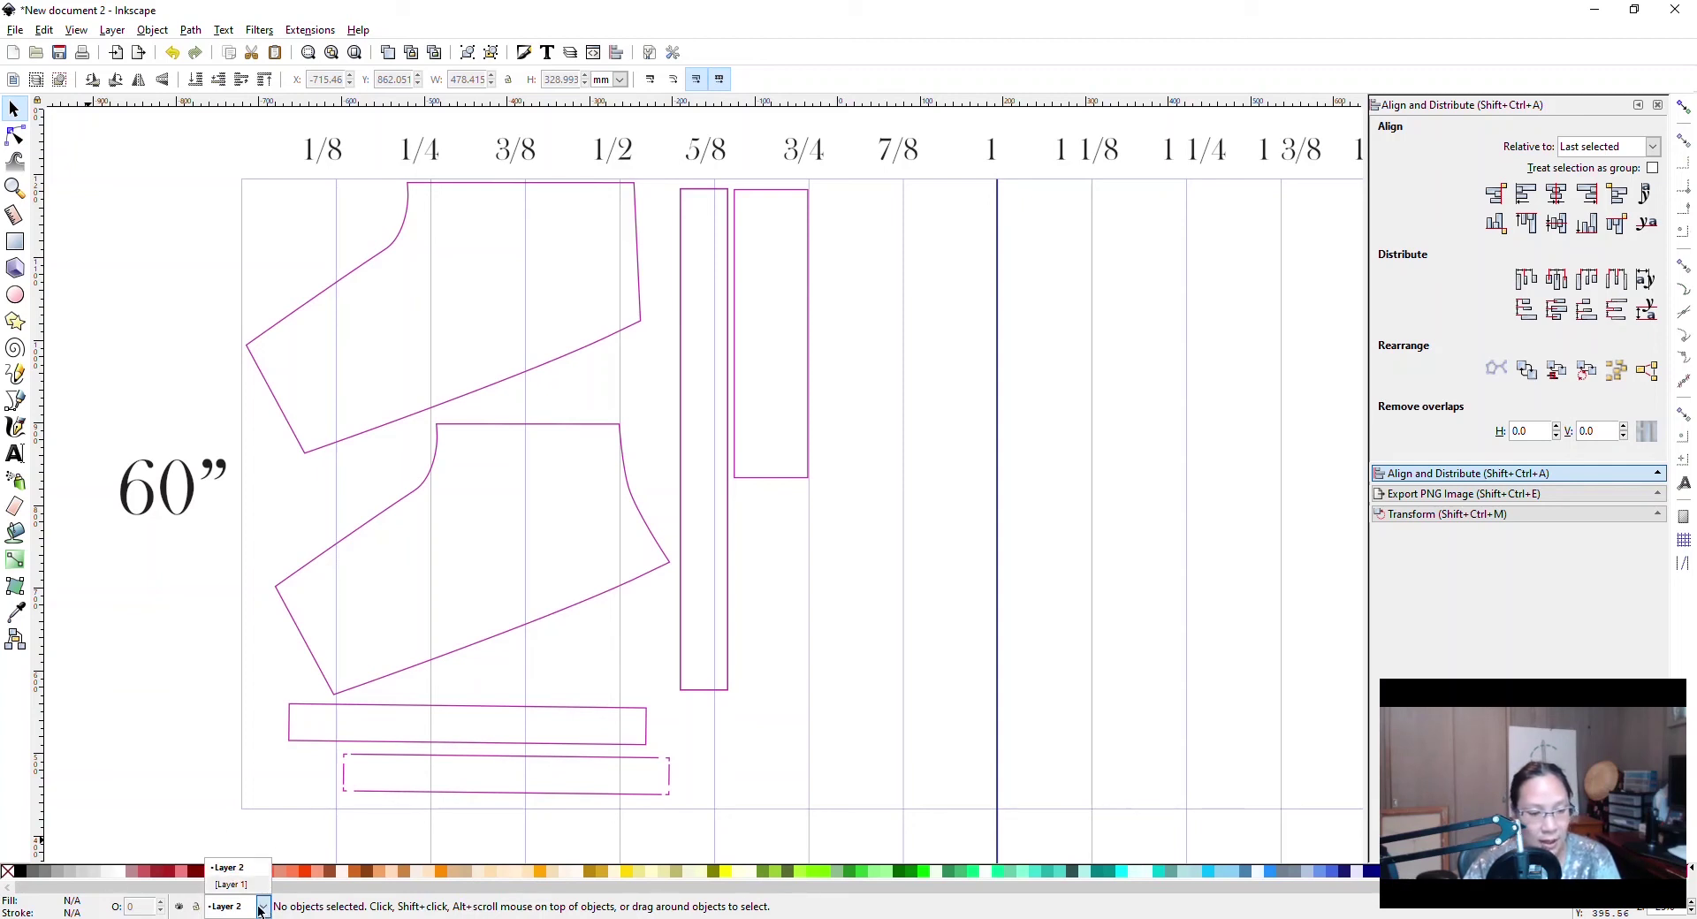
{"action": "left_click", "coordinate": [231, 884]}
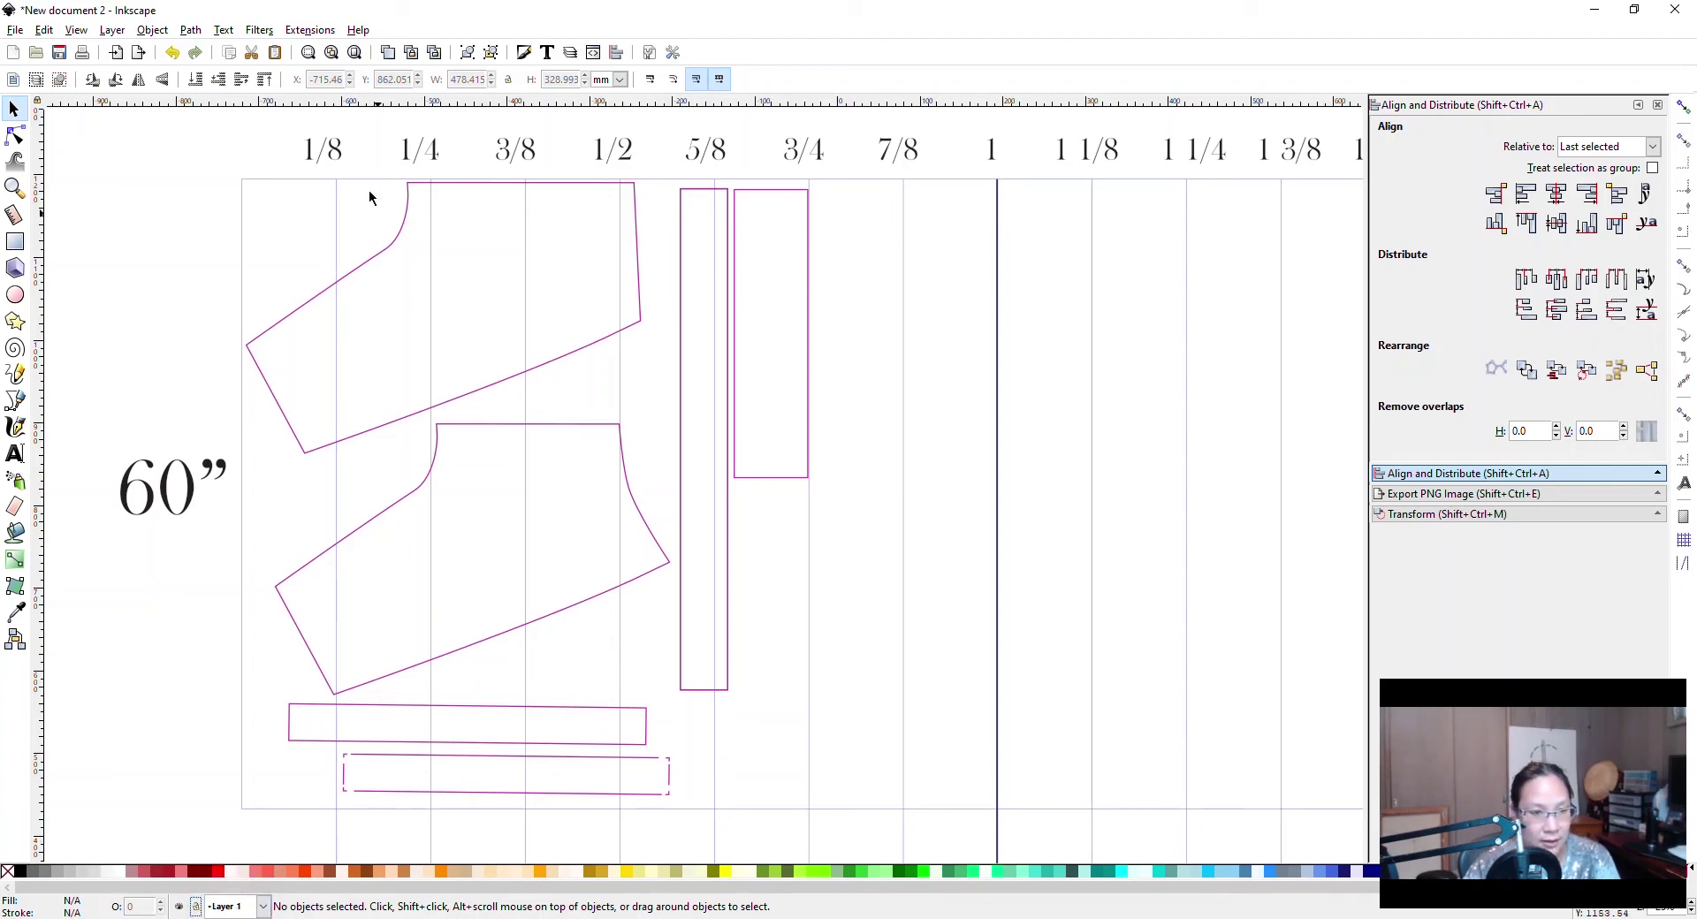
Ungroup the yardage template into its 62 objects and select the large 60-inch rectangle.
{"action": "left_click", "coordinate": [308, 180]}
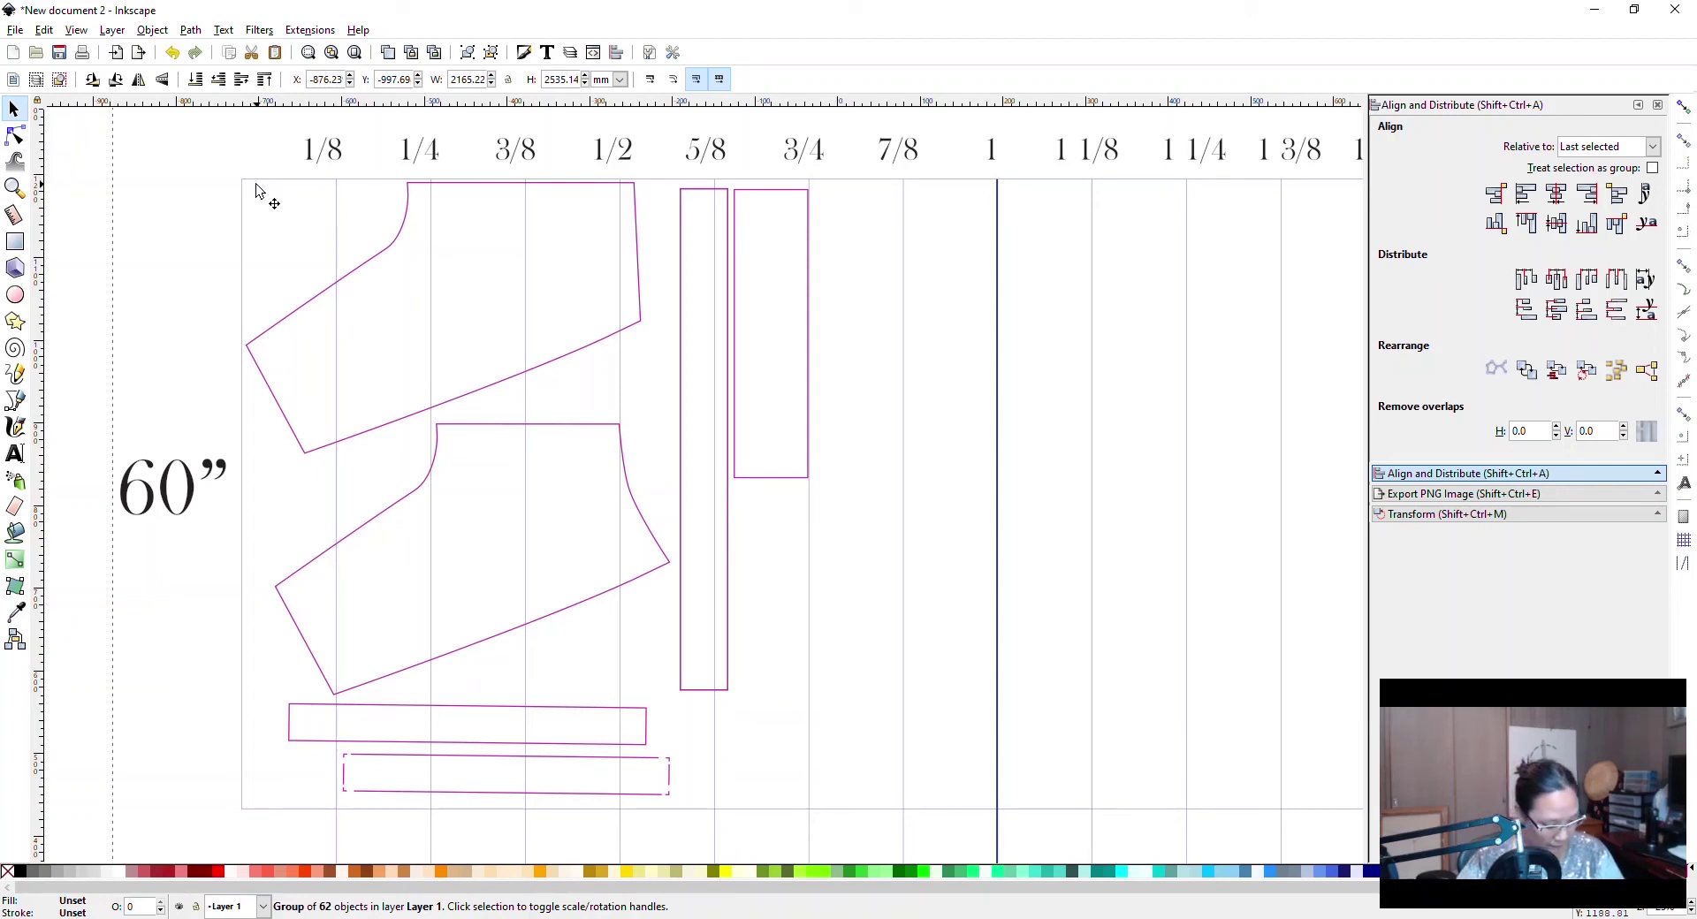
{"action": "key", "text": "ctrl+shift+g"}
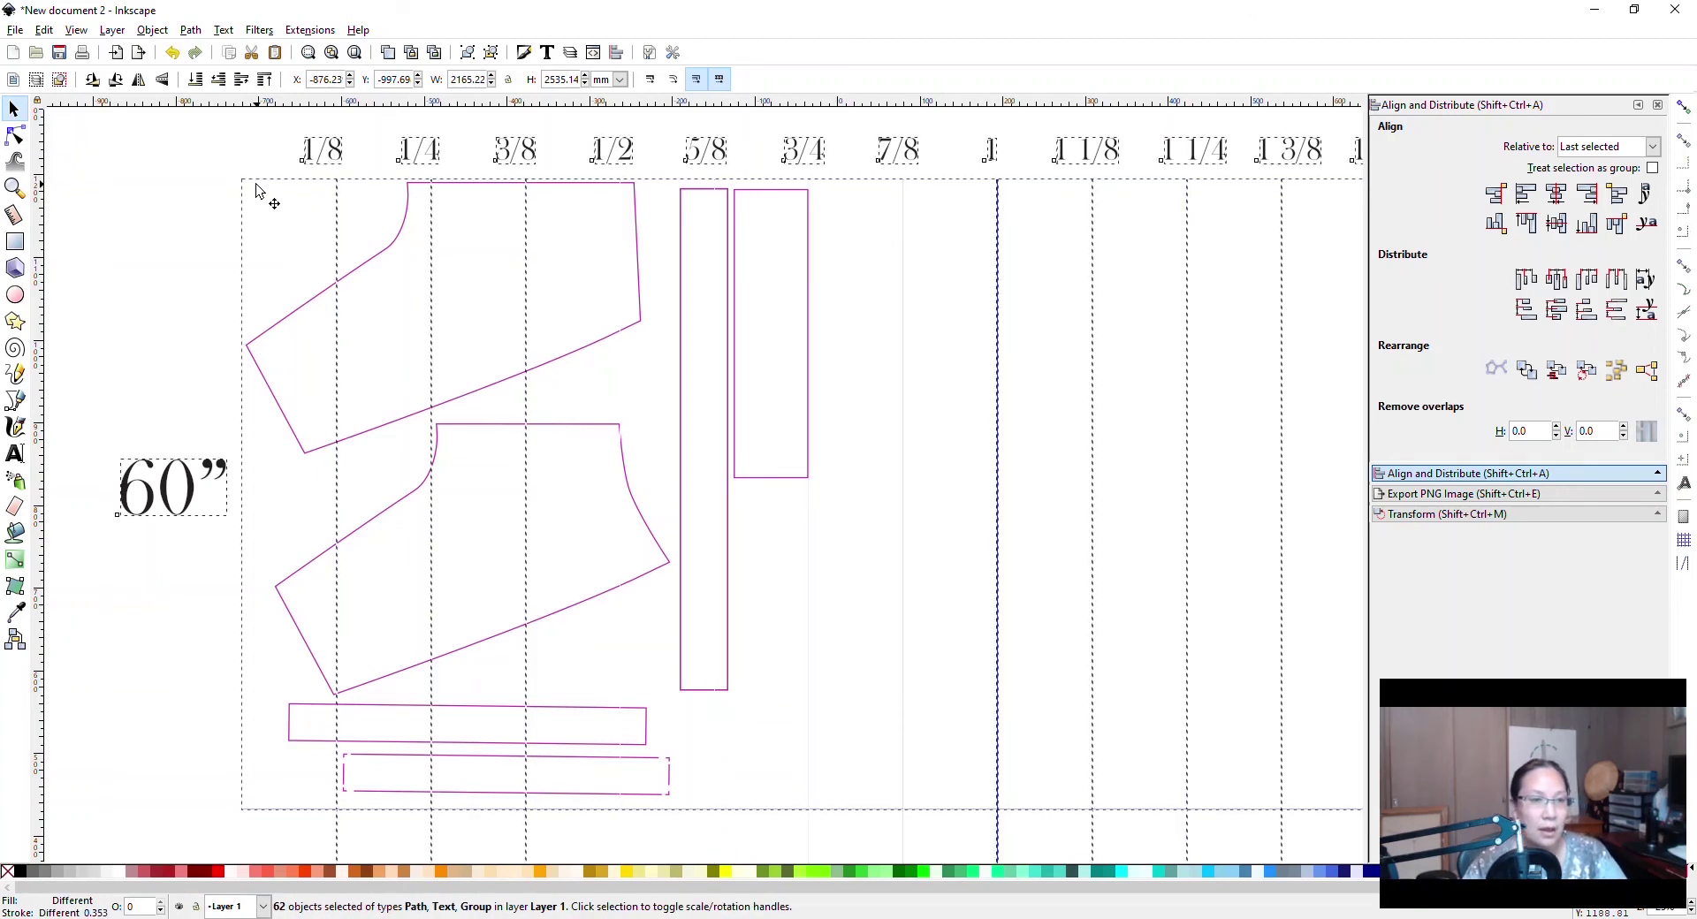
{"action": "left_click", "coordinate": [195, 180]}
{"action": "left_click", "coordinate": [244, 185]}
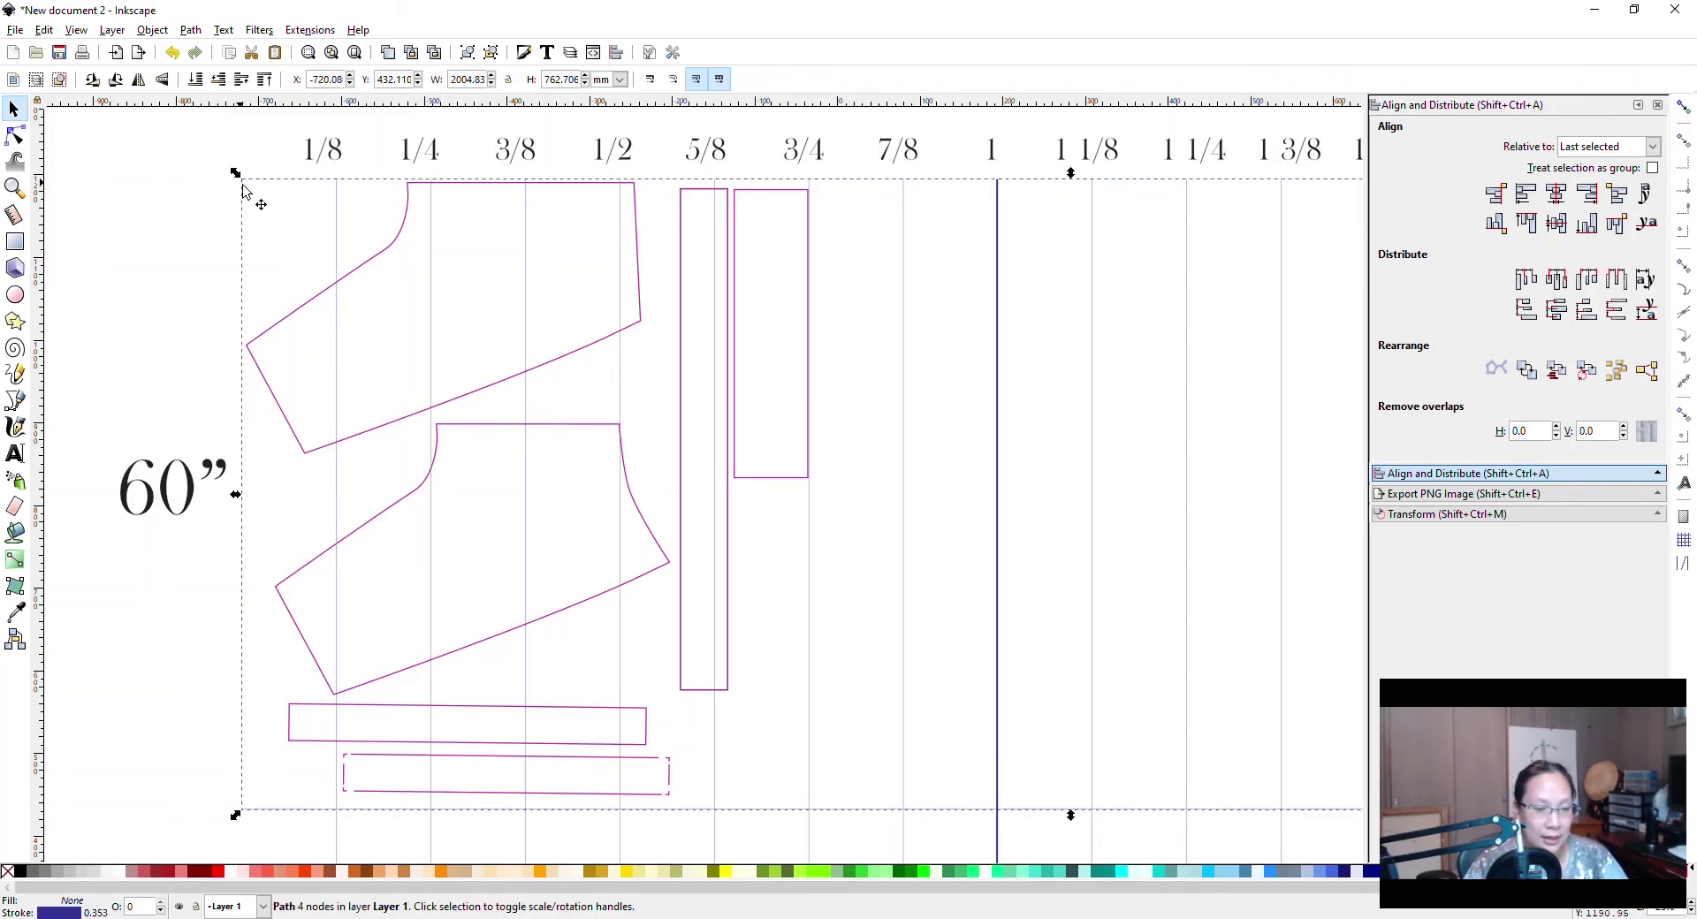
{"action": "left_click", "coordinate": [431, 318]}
{"action": "scroll", "coordinate": [804, 461], "scroll_direction": "down", "scroll_amount": 2}
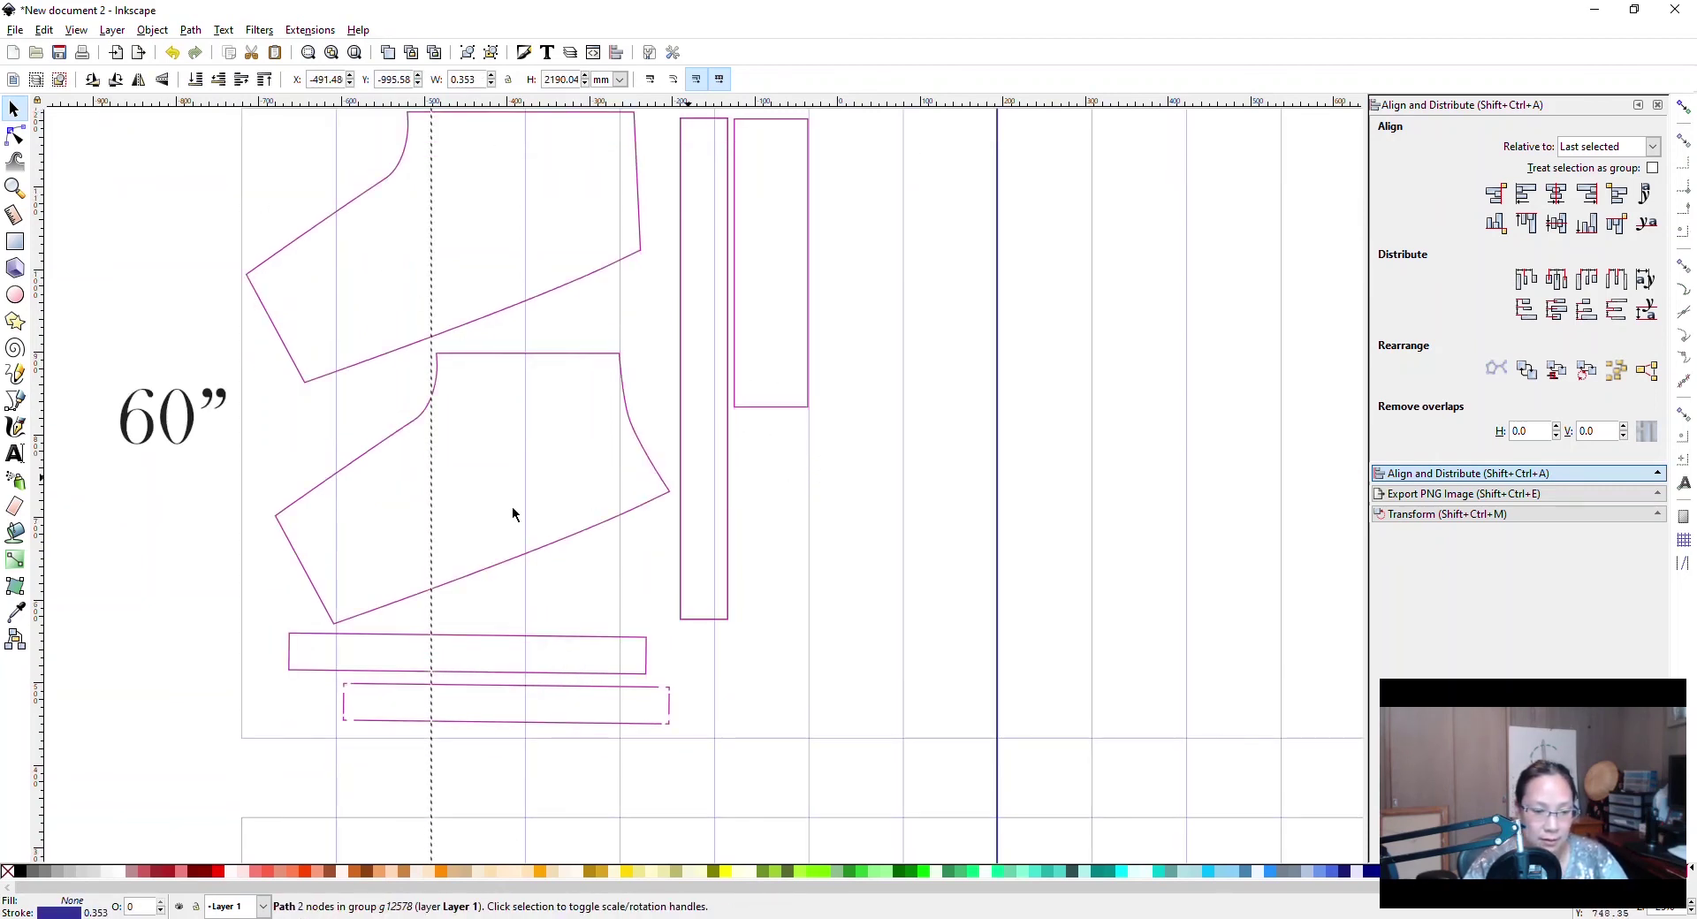
{"action": "left_click", "coordinate": [268, 739]}
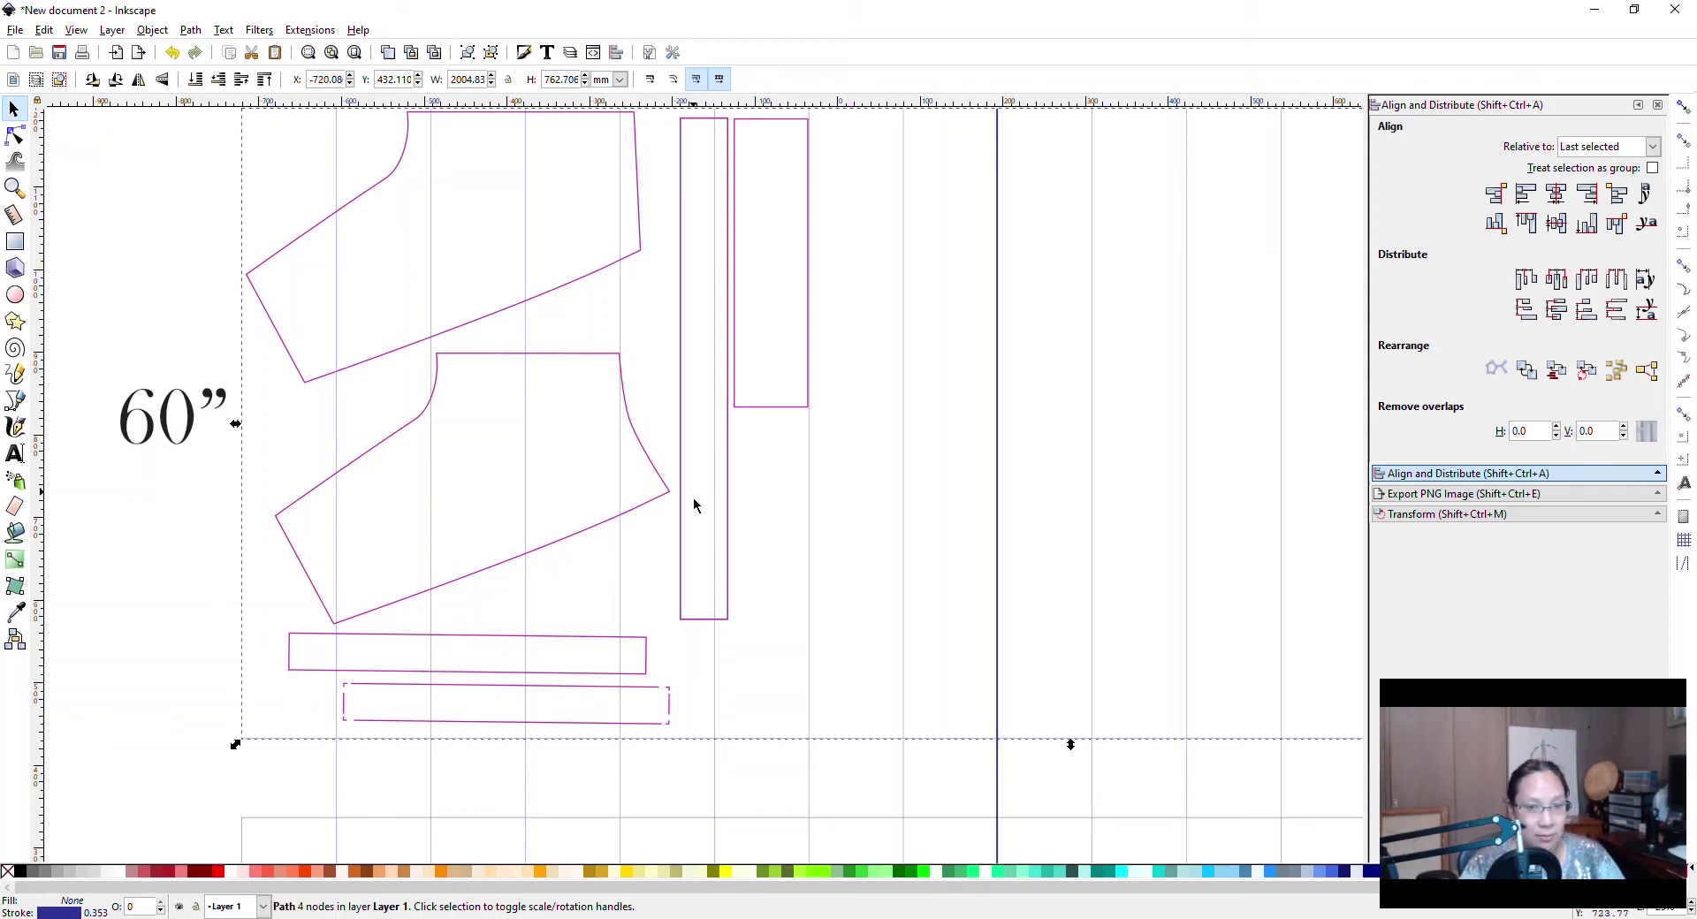
With snapping enabled, snap the invisible box above the 'Sunny Mountain Patterns' title onto the template top.
{"action": "scroll", "coordinate": [761, 485], "scroll_direction": "down", "scroll_amount": 2}
{"action": "scroll", "coordinate": [864, 518], "scroll_direction": "down", "scroll_amount": 2}
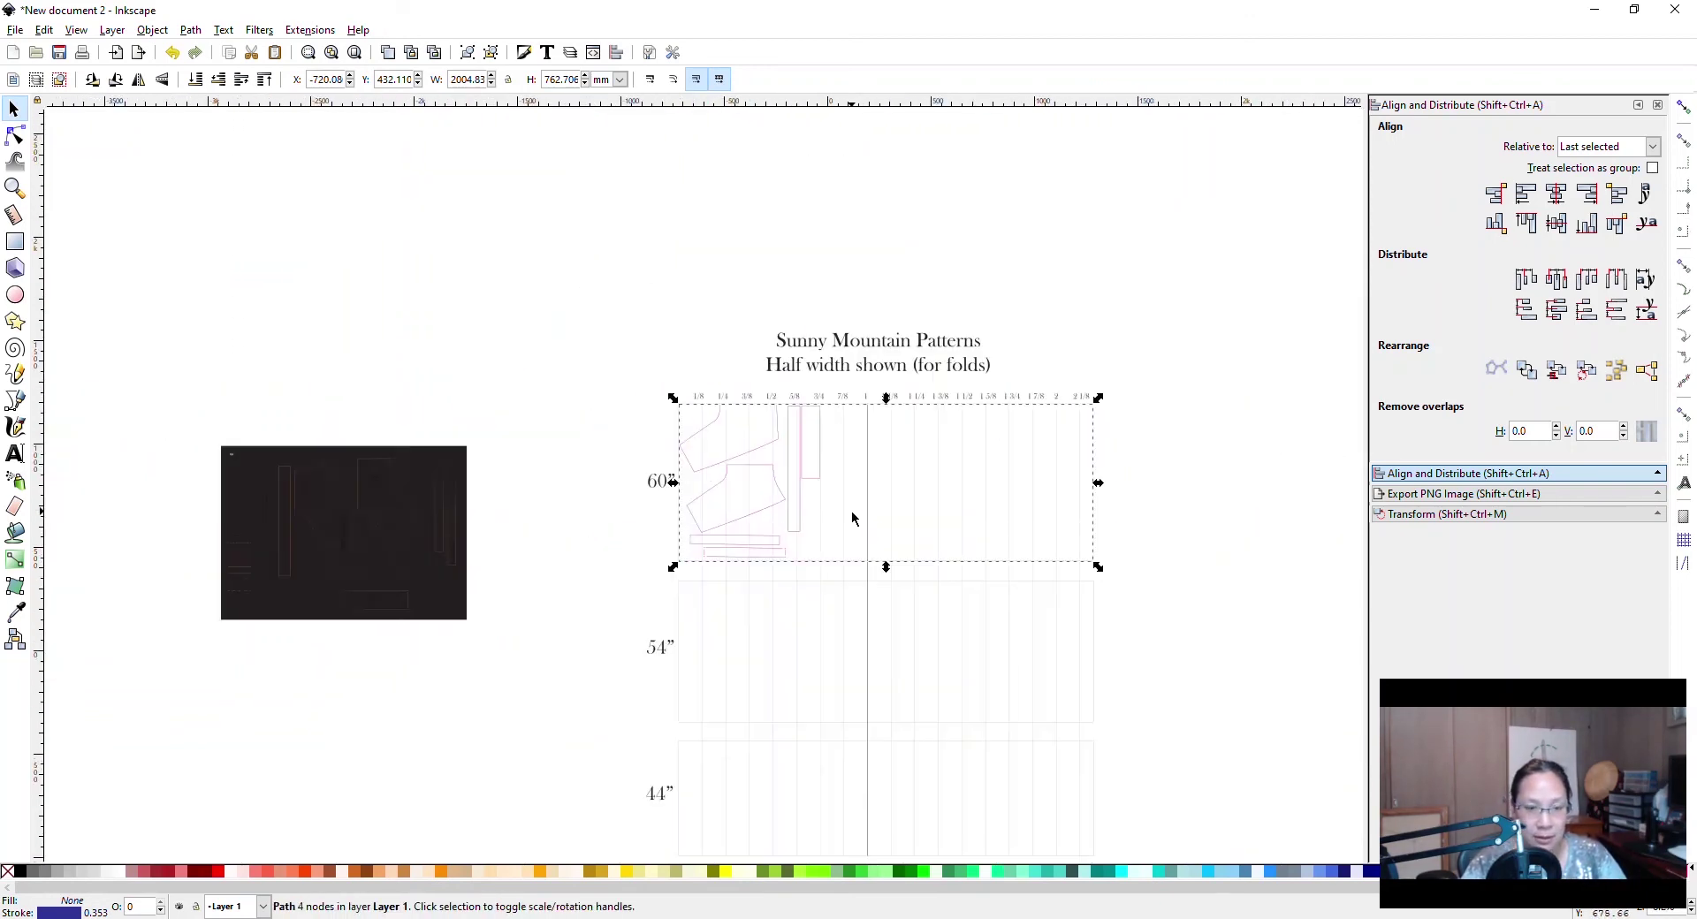
{"action": "key", "text": "ctrl"}
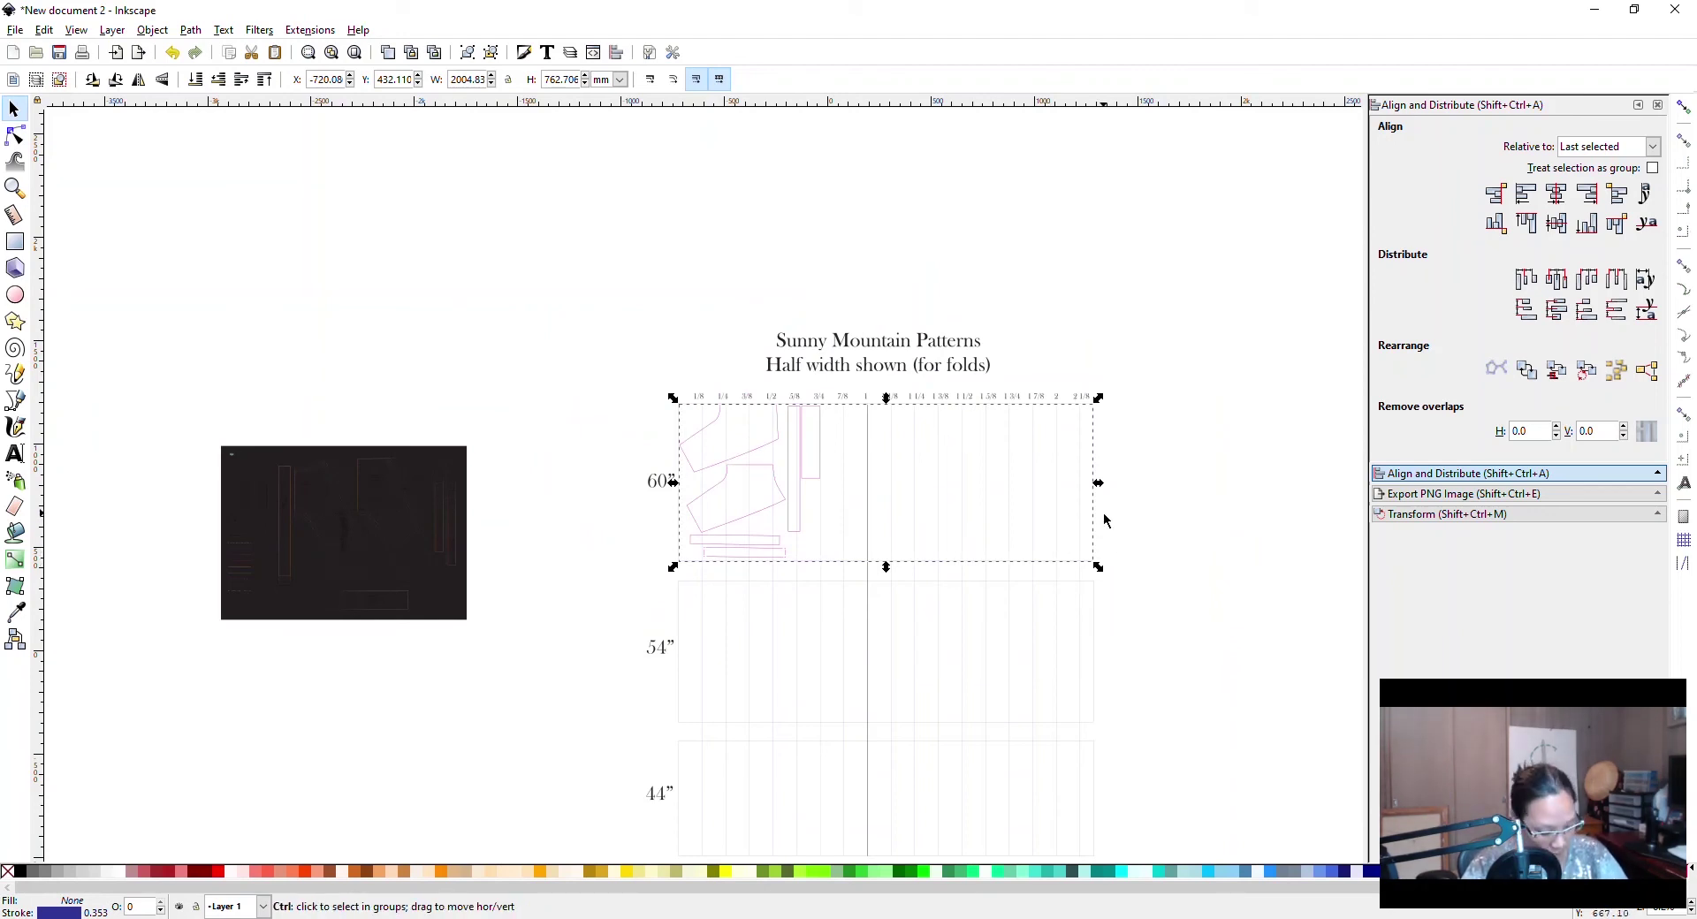
{"action": "left_click", "coordinate": [1129, 483]}
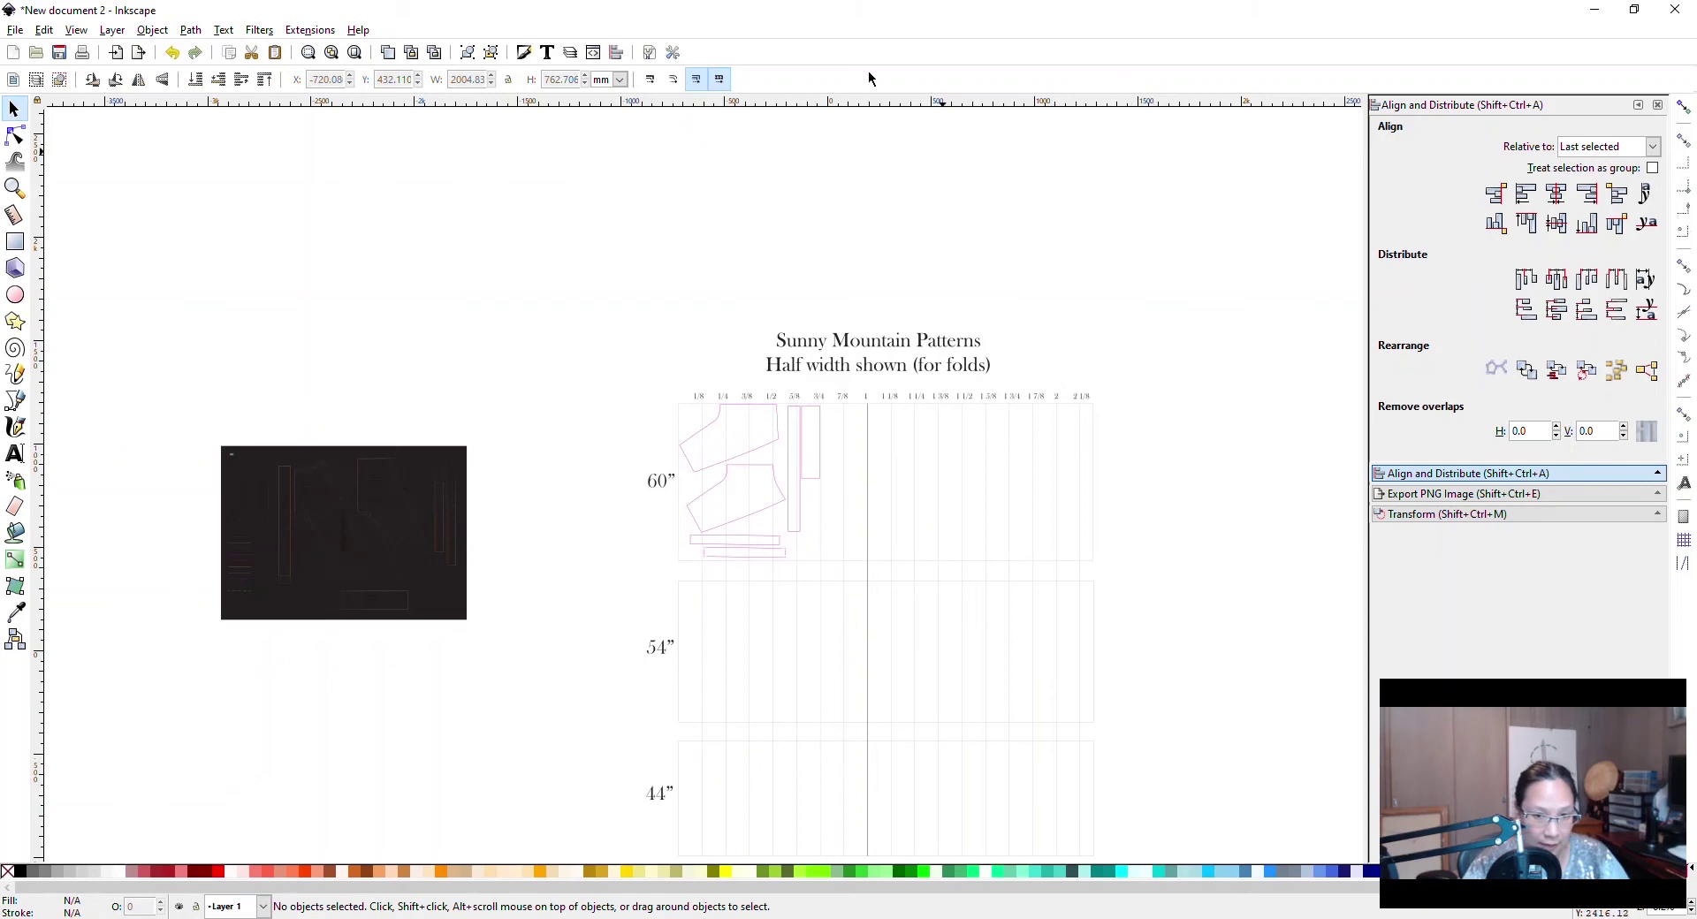
{"action": "key", "text": "ctrl"}
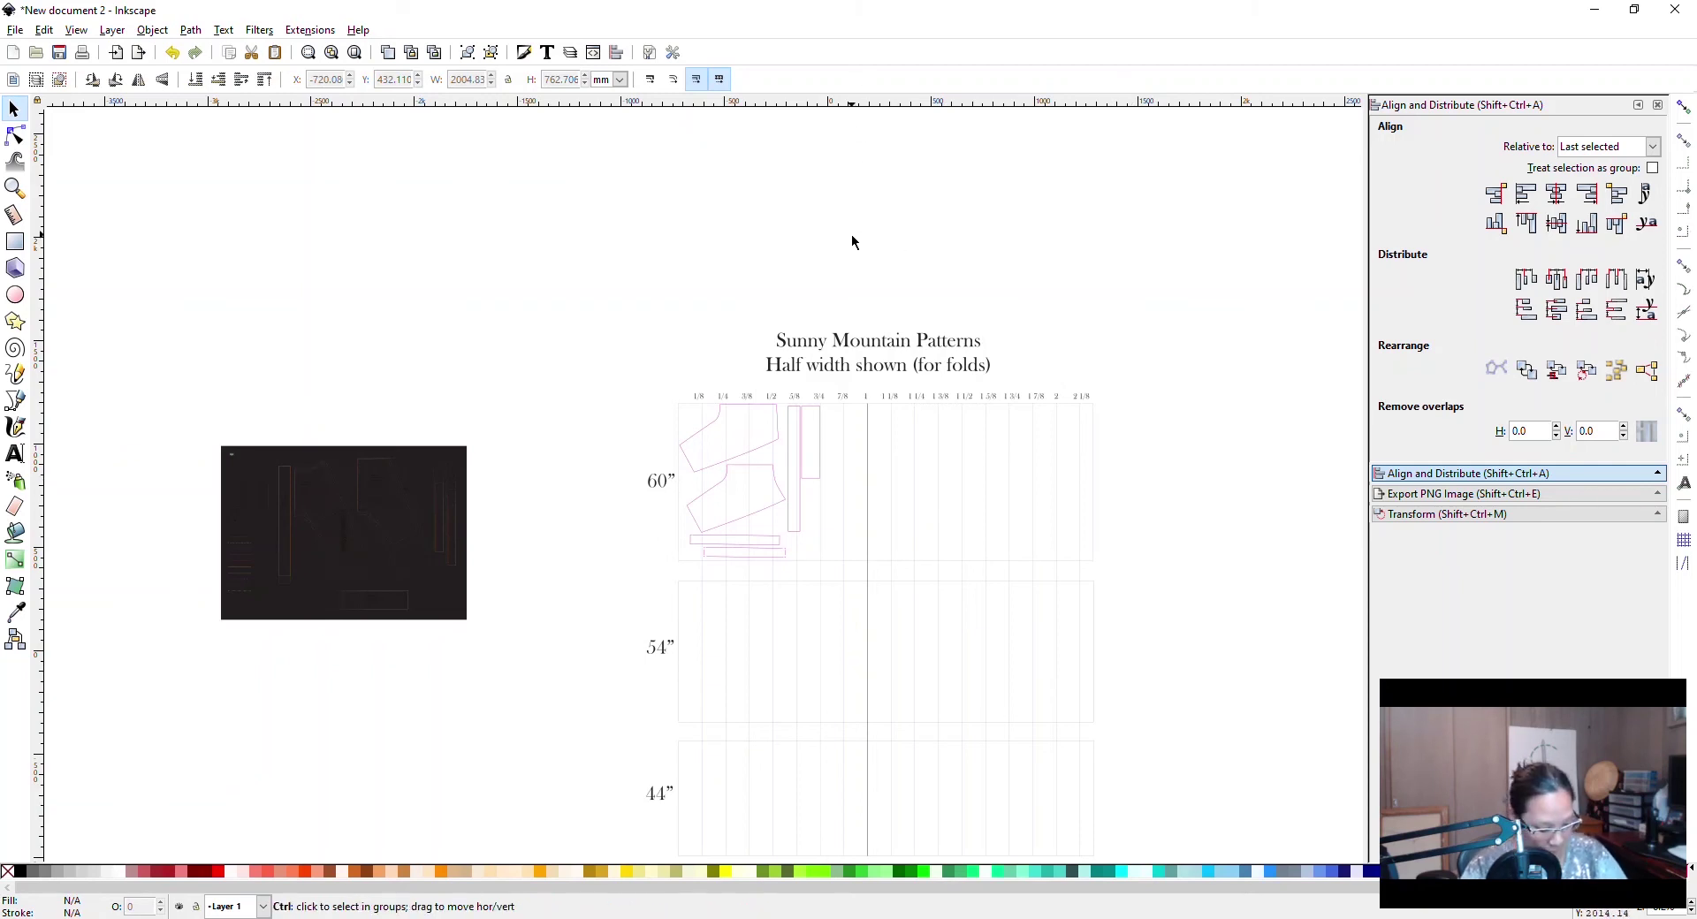
{"action": "left_click", "coordinate": [851, 233], "text": "ctrl"}
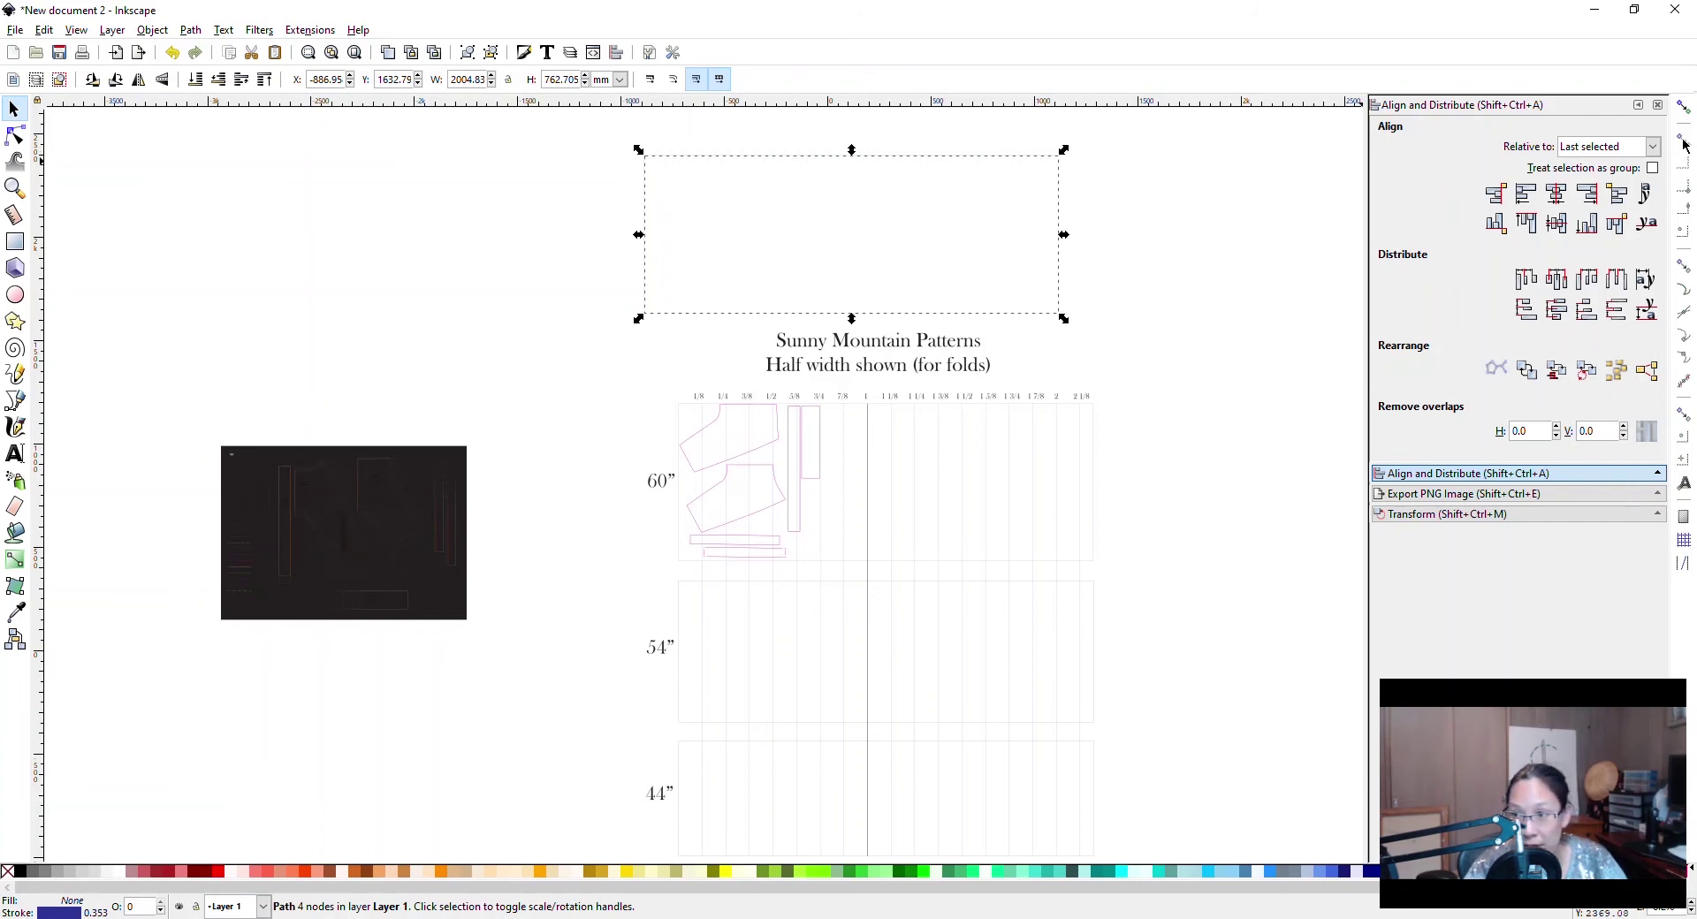
{"action": "left_click", "coordinate": [1683, 106]}
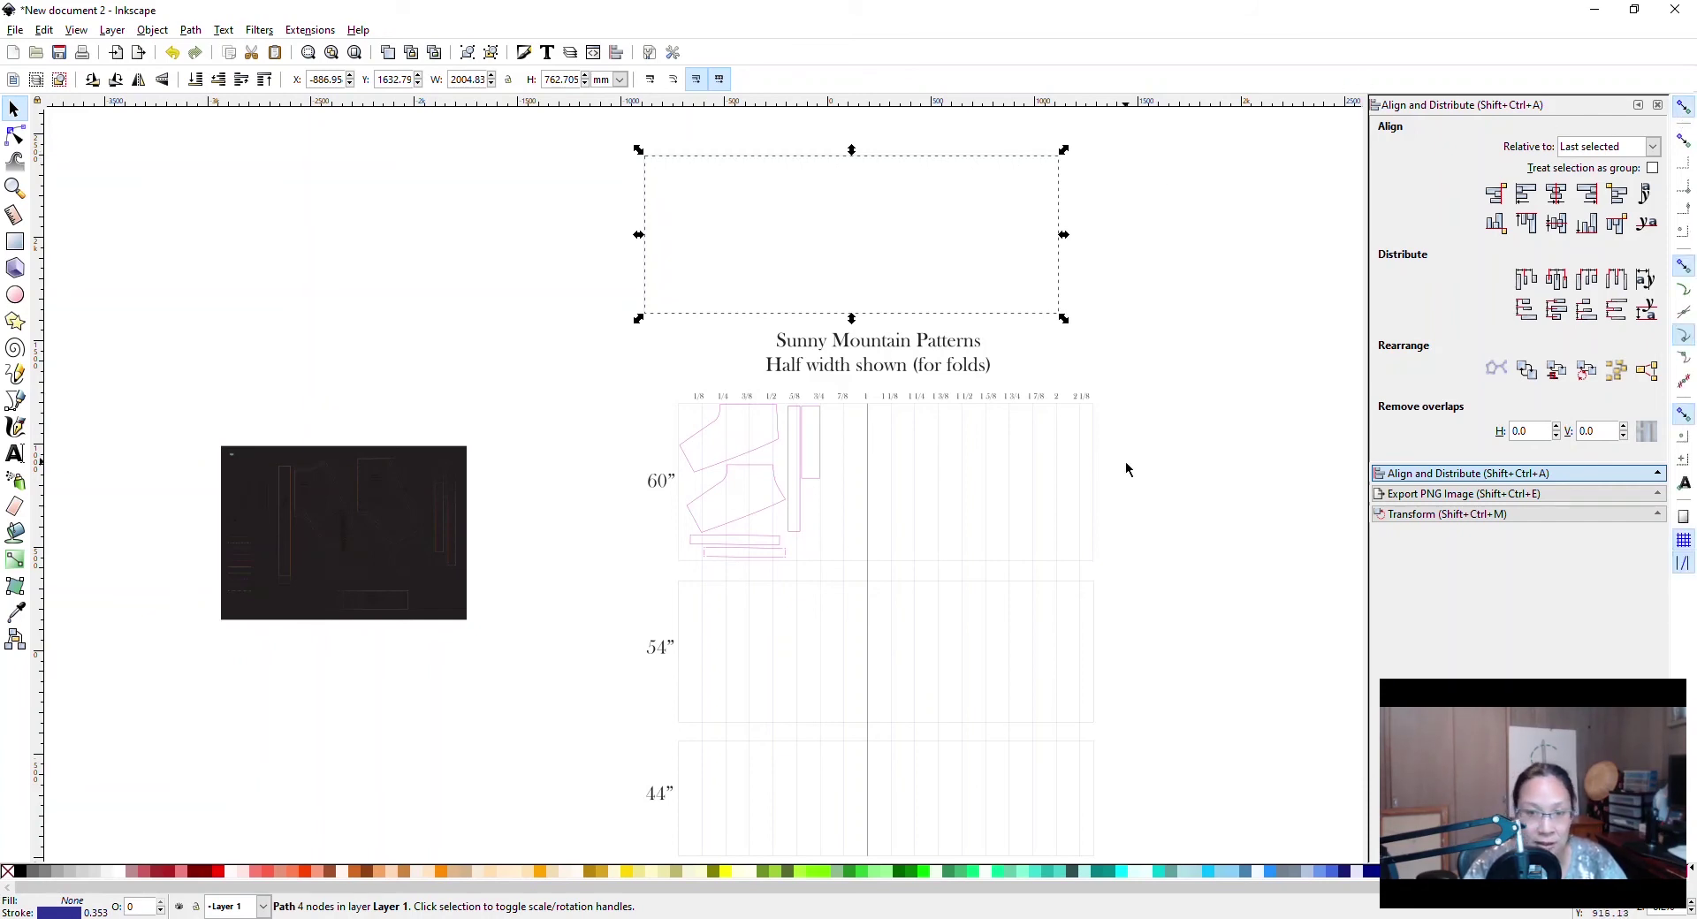
{"action": "left_click_drag", "start_coordinate": [1061, 173], "coordinate": [1094, 264]}
{"action": "left_click", "coordinate": [1161, 521]}
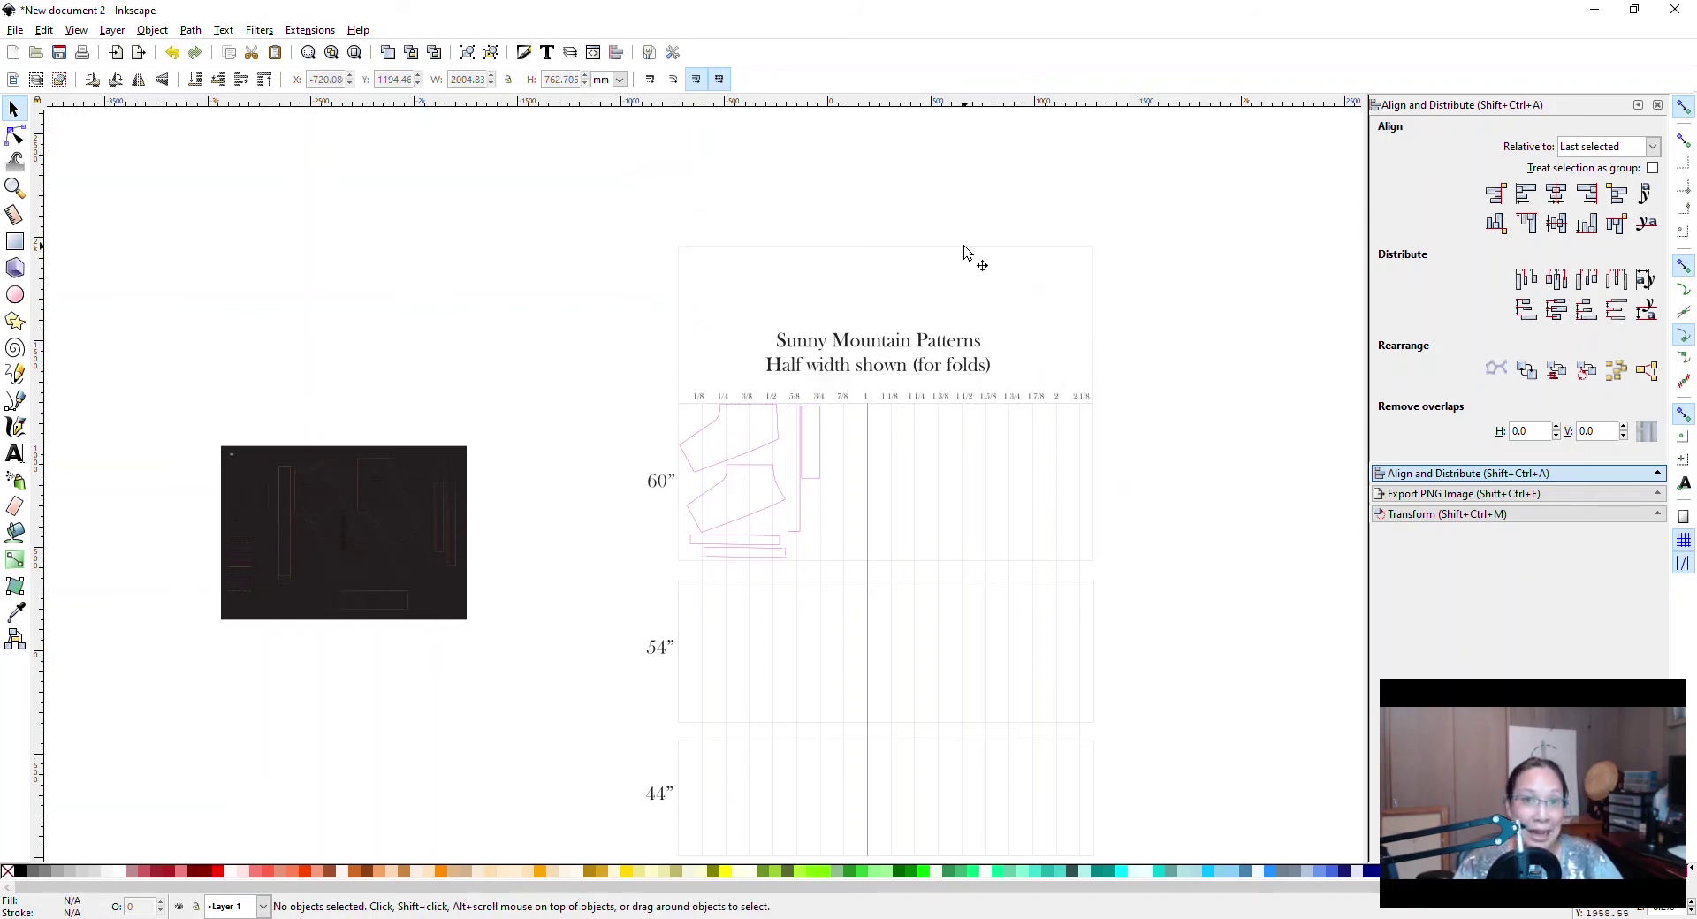
Stretch the white rectangle over the 60-inch pattern row, then delete it to reveal the grid.
{"action": "left_click", "coordinate": [16, 241]}
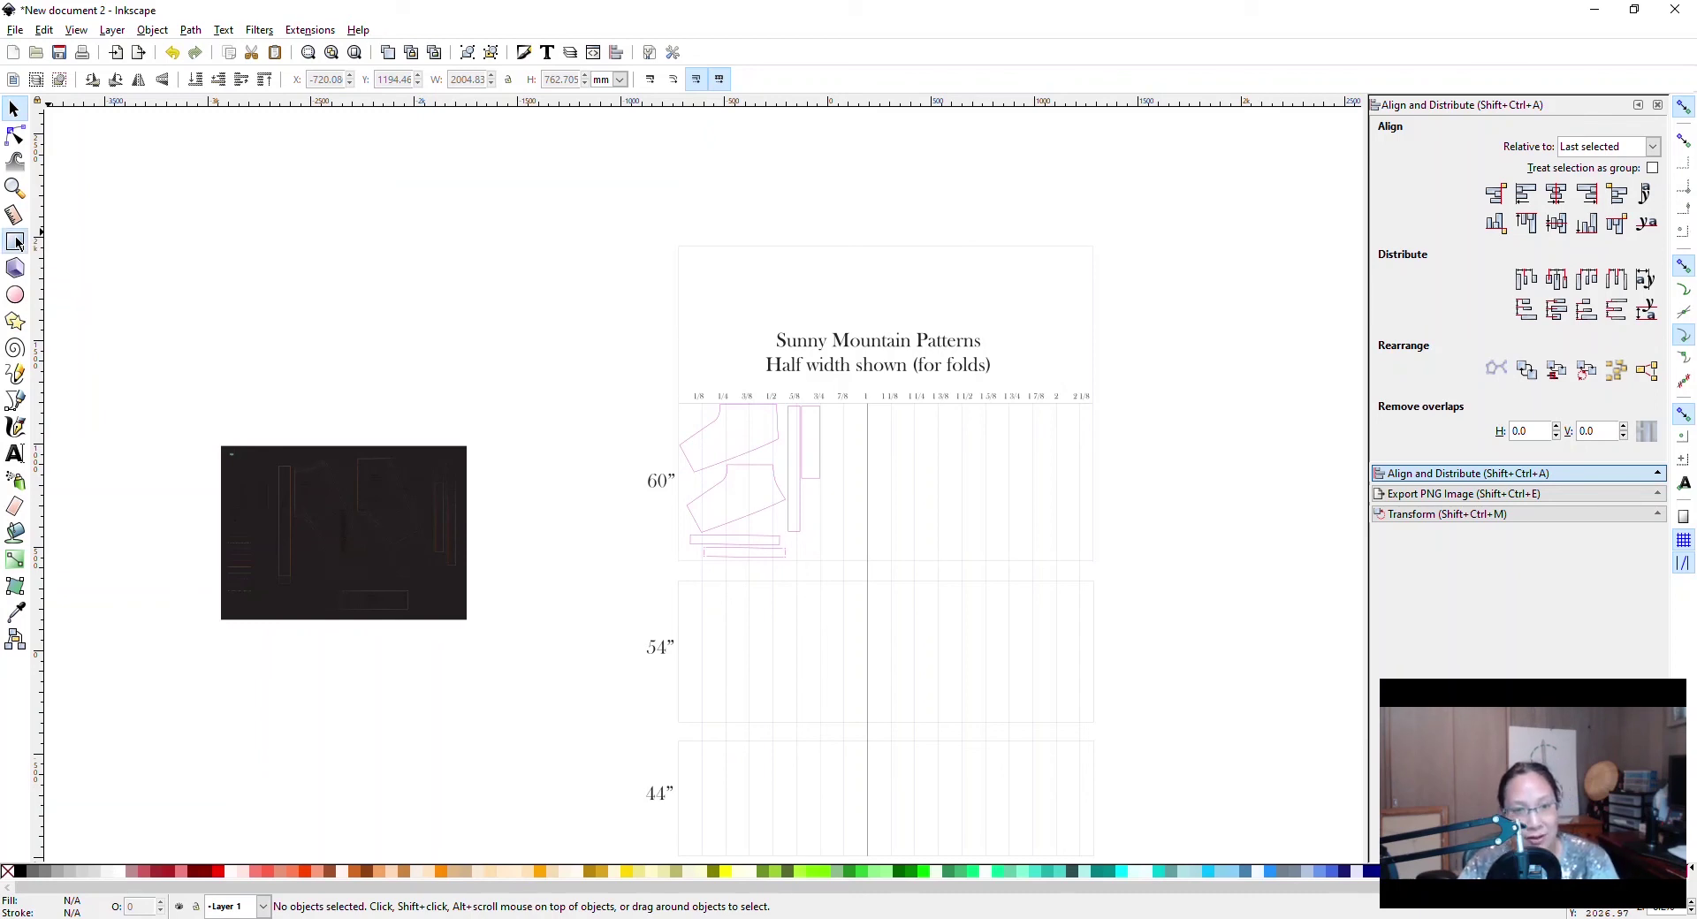
{"action": "left_click_drag", "start_coordinate": [577, 162], "coordinate": [947, 306]}
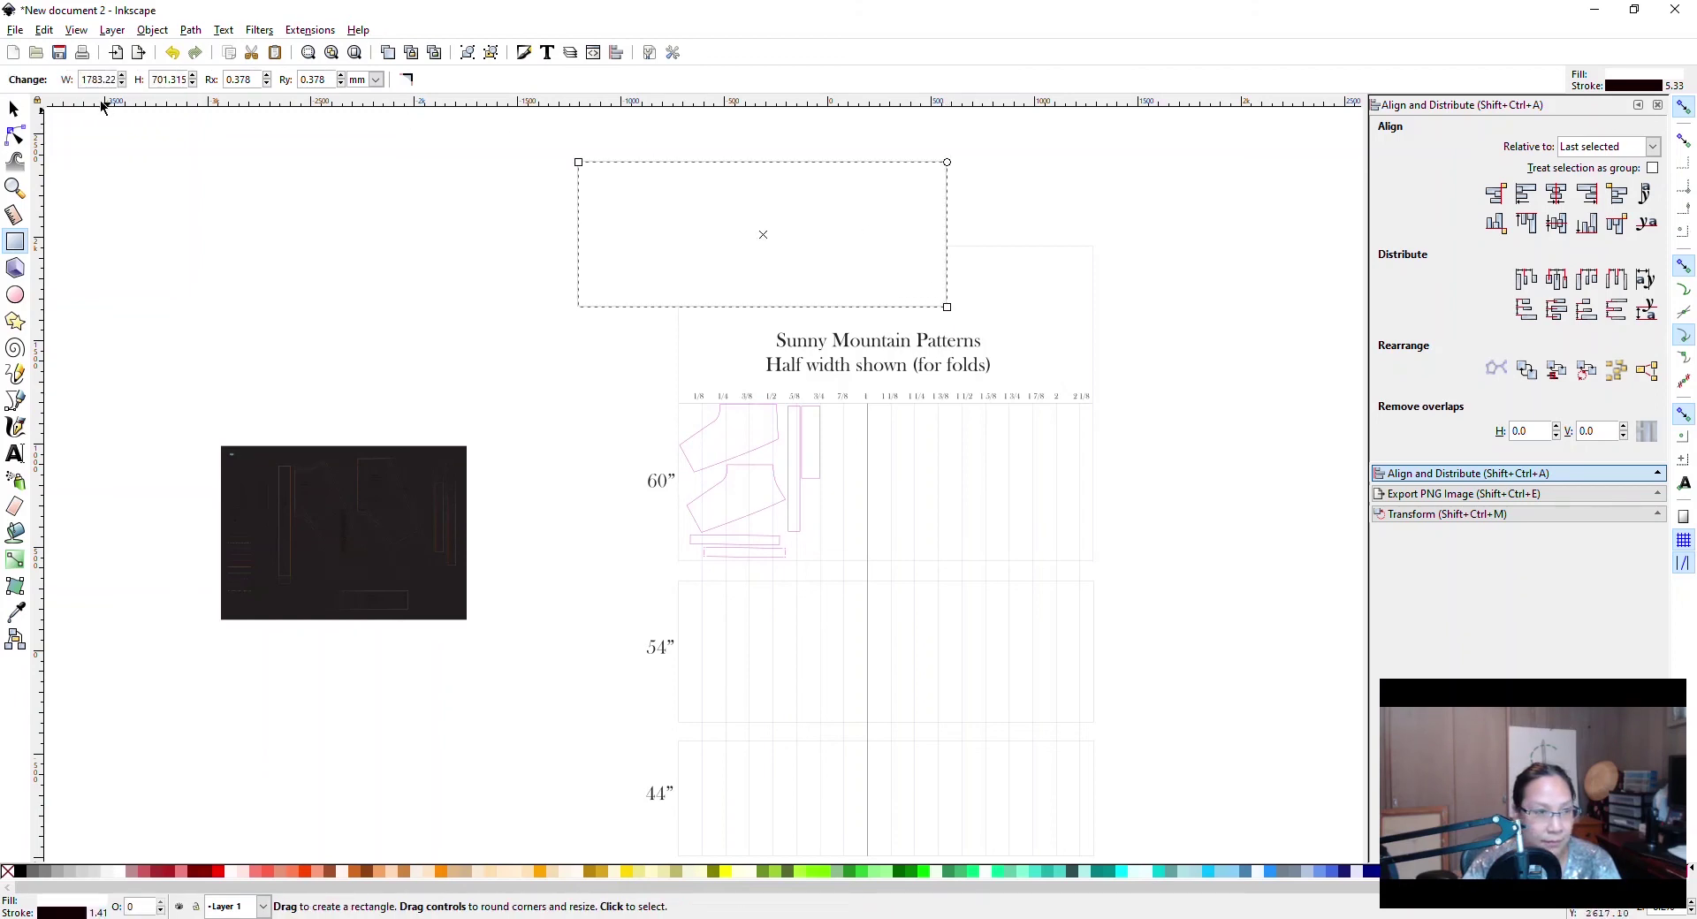
{"action": "left_click", "coordinate": [16, 108]}
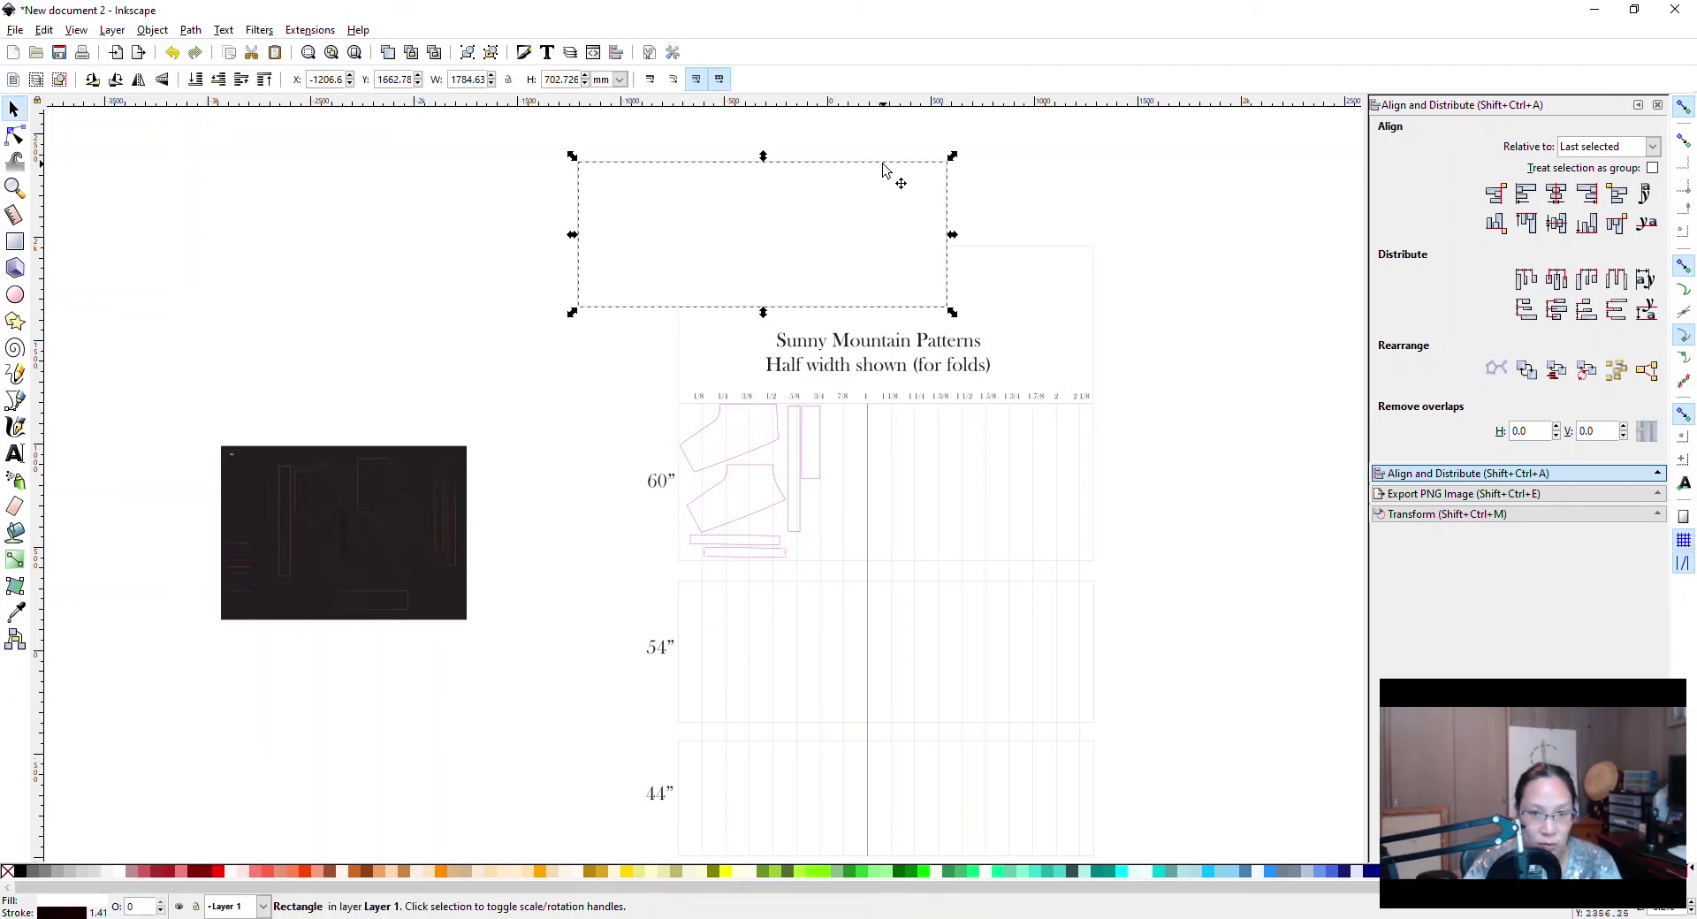
{"action": "left_click_drag", "start_coordinate": [882, 168], "coordinate": [981, 404]}
{"action": "left_click_drag", "start_coordinate": [1049, 470], "coordinate": [1095, 477]}
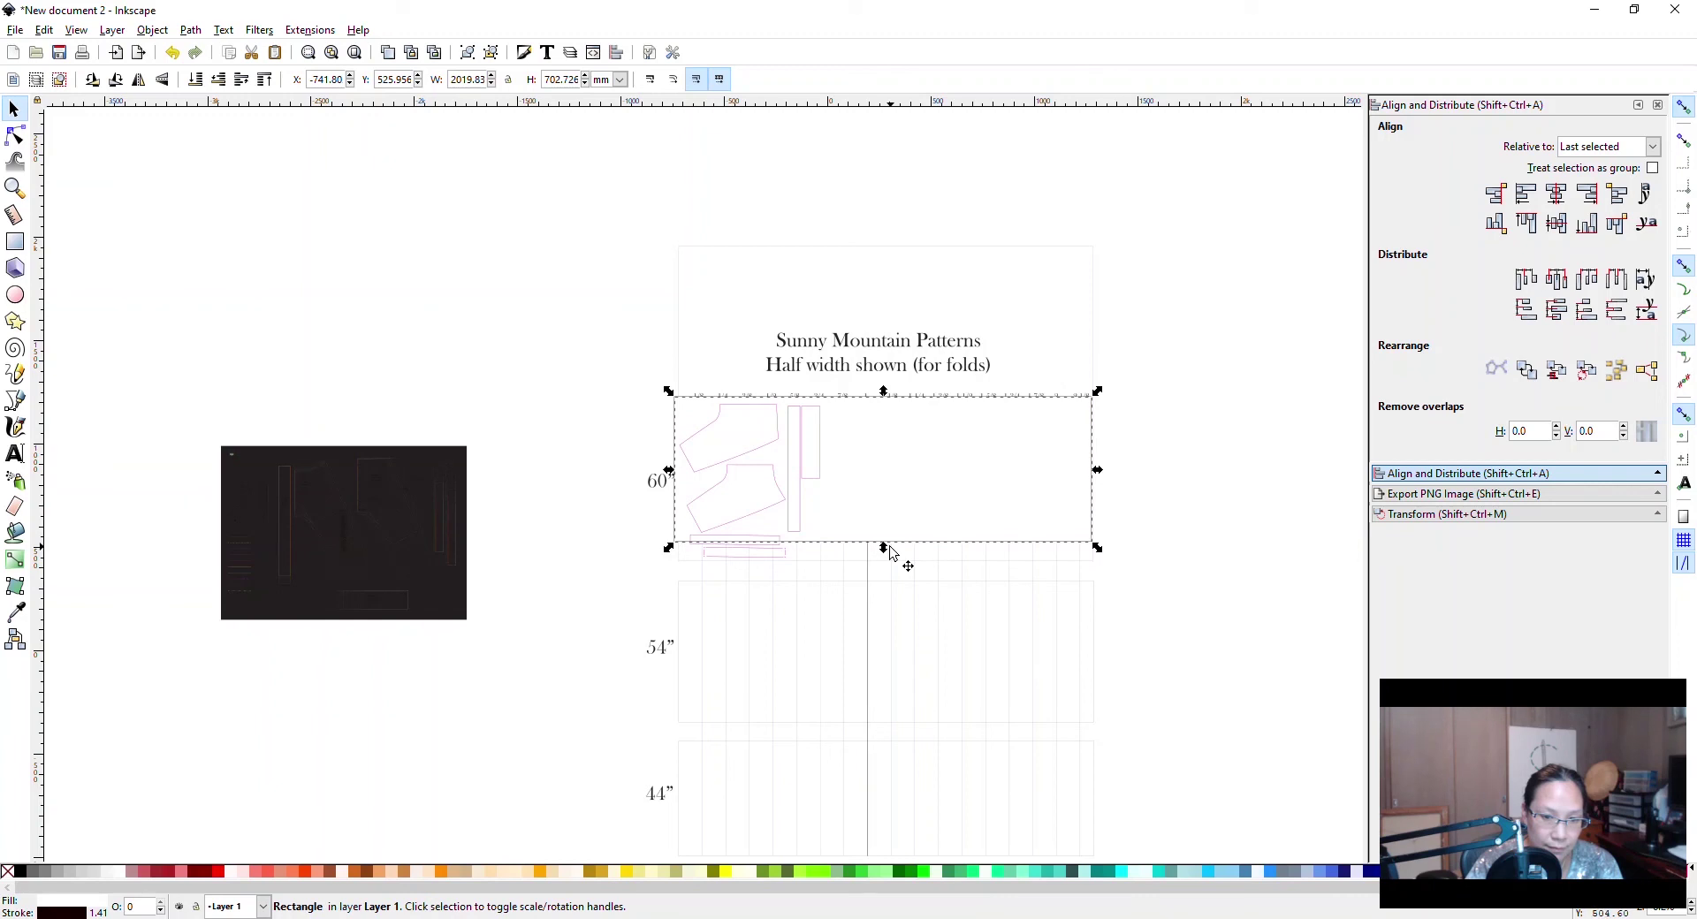
{"action": "left_click_drag", "start_coordinate": [884, 548], "coordinate": [887, 565]}
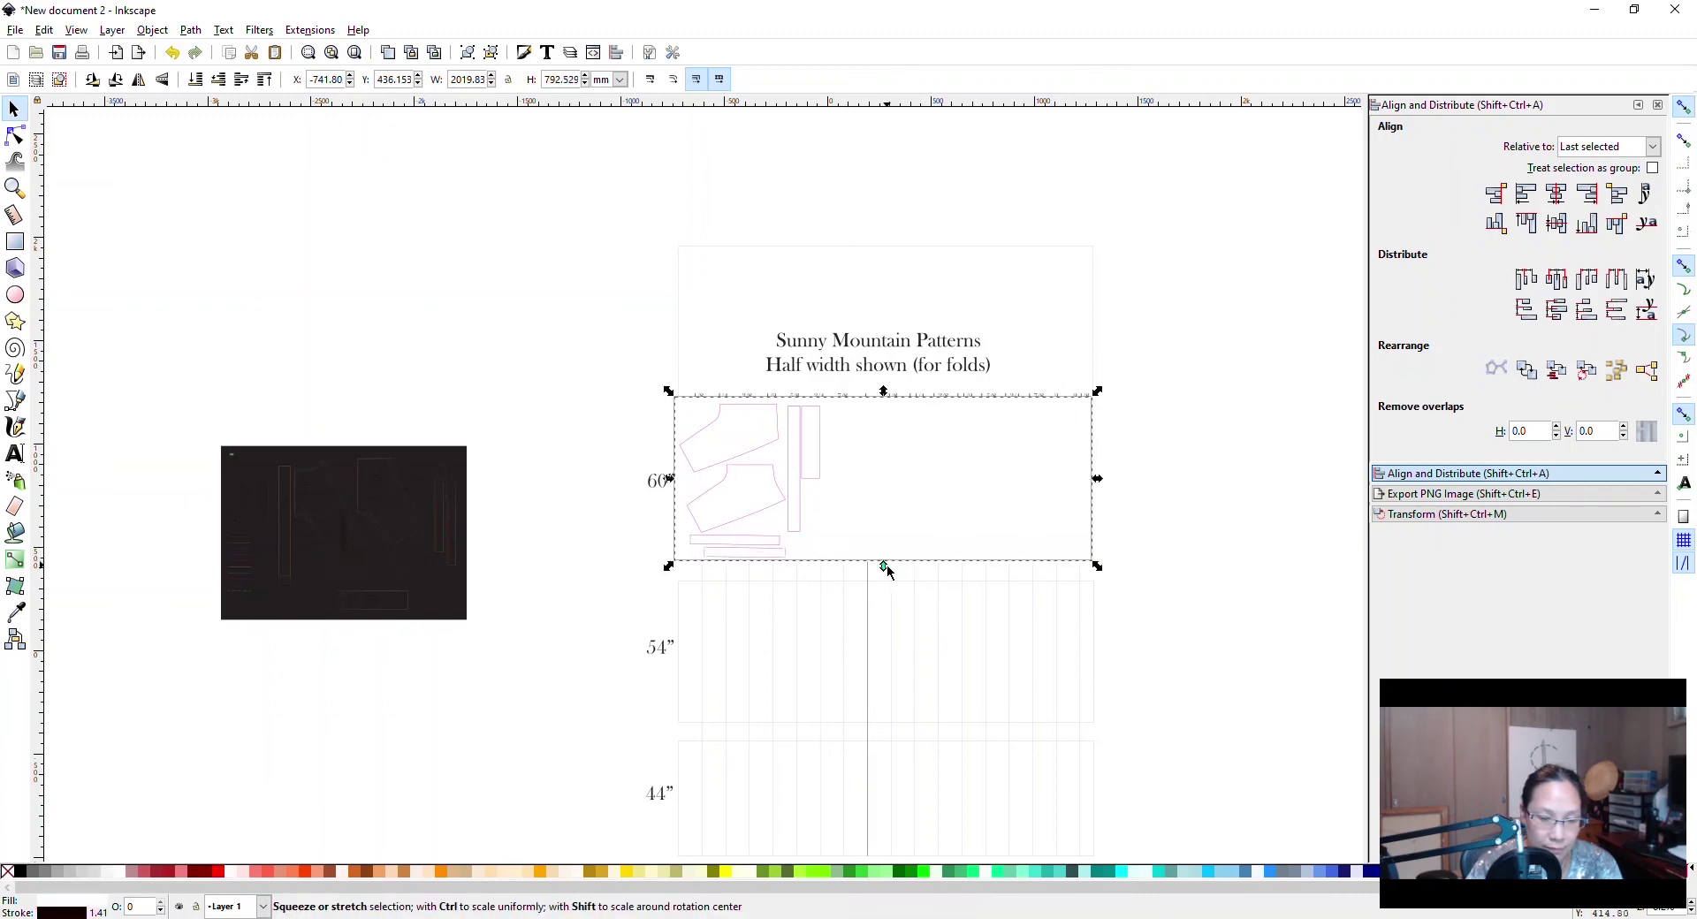
{"action": "key", "text": "Delete"}
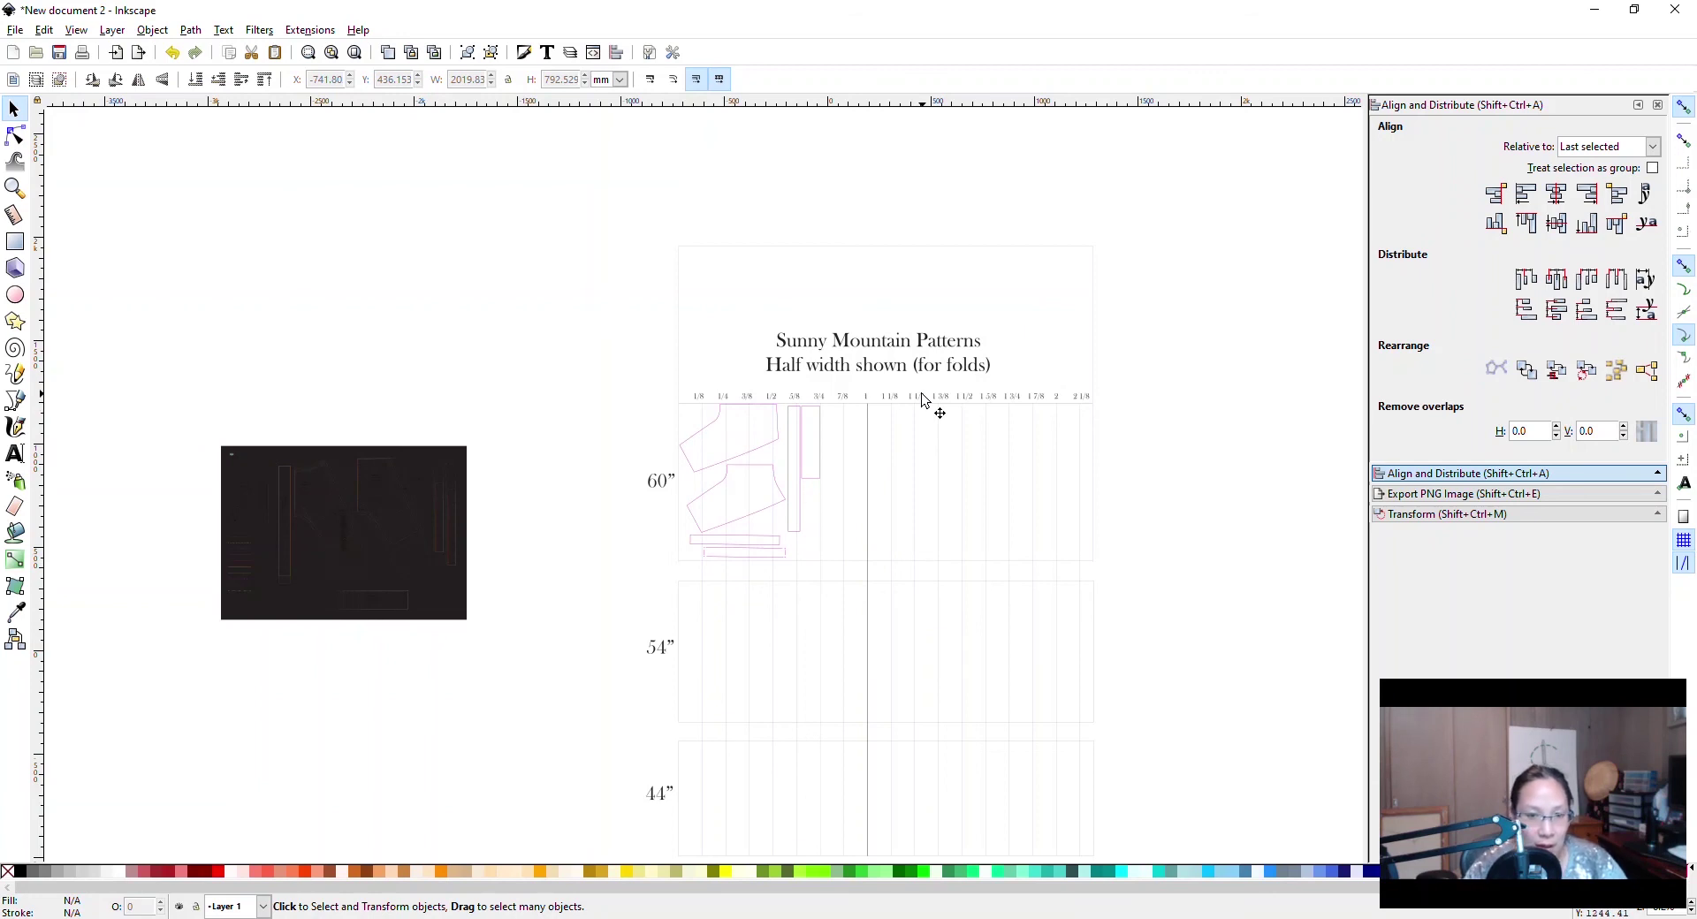
{"action": "scroll", "coordinate": [848, 486], "scroll_direction": "up", "scroll_amount": 6}
Select the top-left 60-inch pattern piece as a whole group.
{"action": "scroll", "coordinate": [839, 538], "scroll_direction": "down", "scroll_amount": 10}
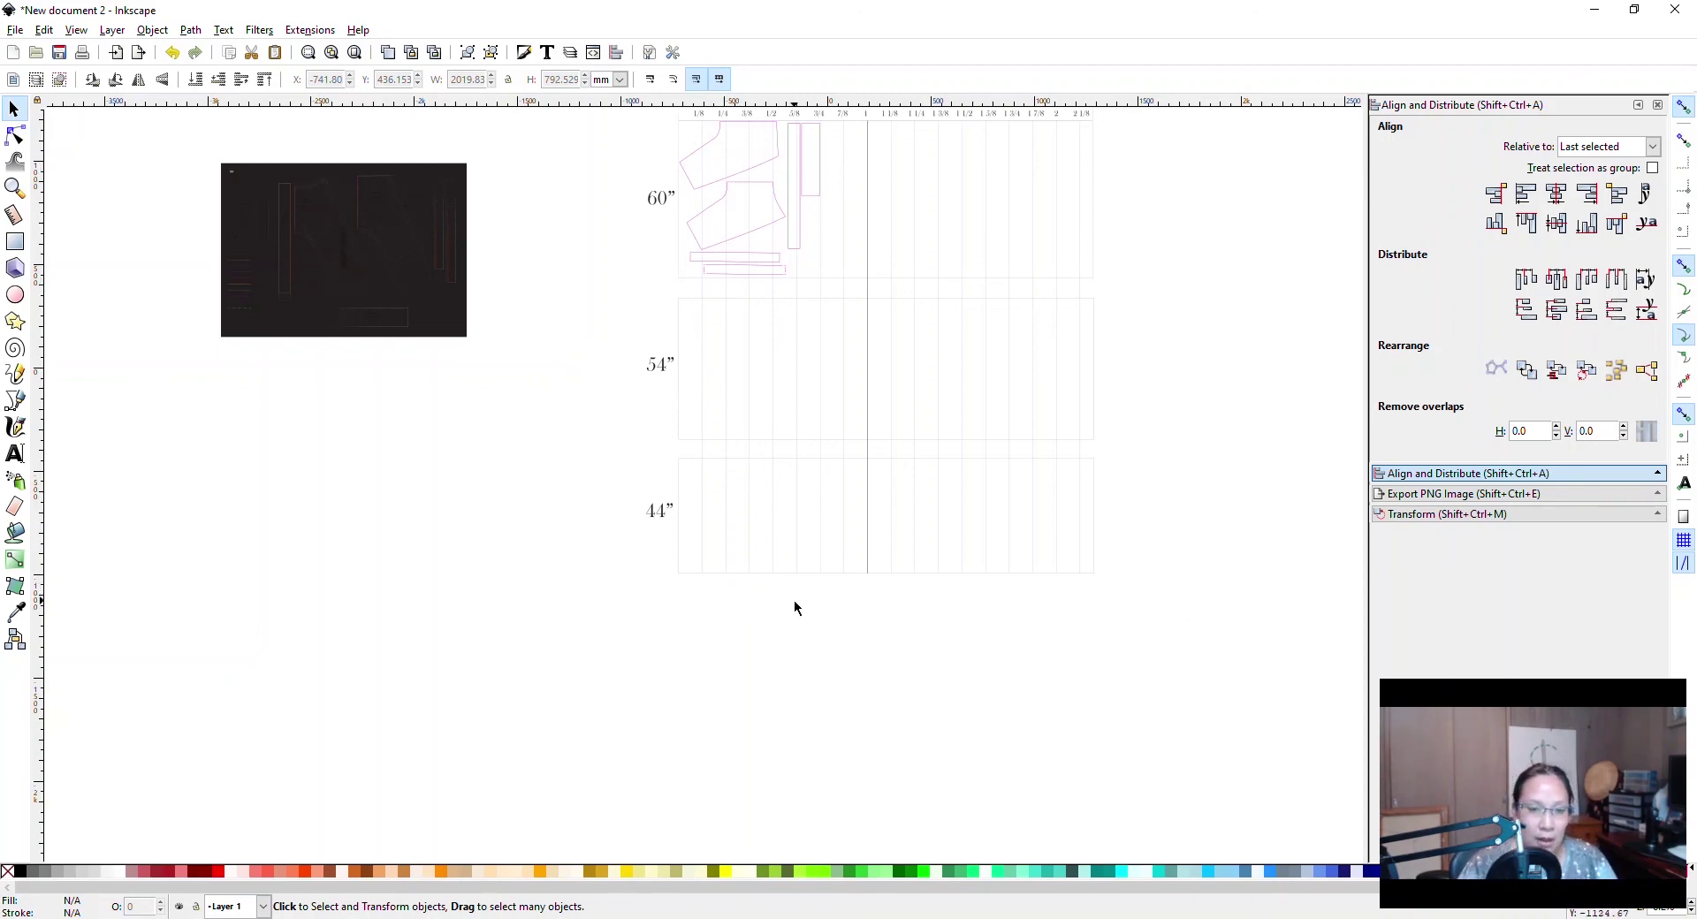
{"action": "scroll", "coordinate": [793, 605], "scroll_direction": "up", "scroll_amount": 6}
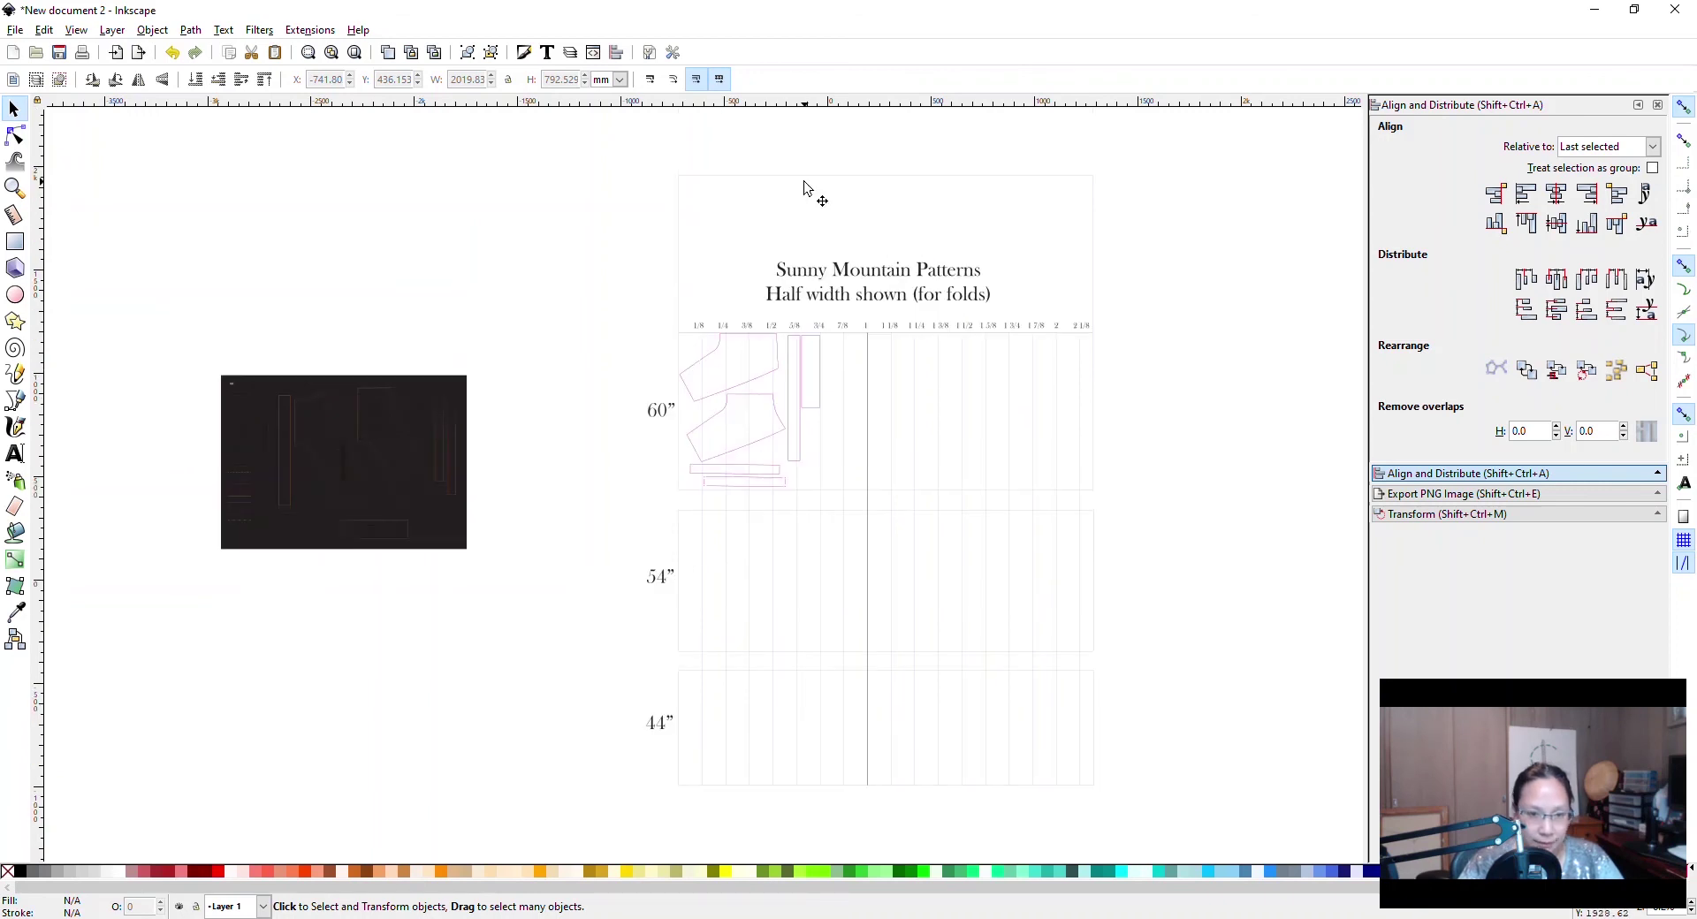
{"action": "left_click", "coordinate": [784, 355]}
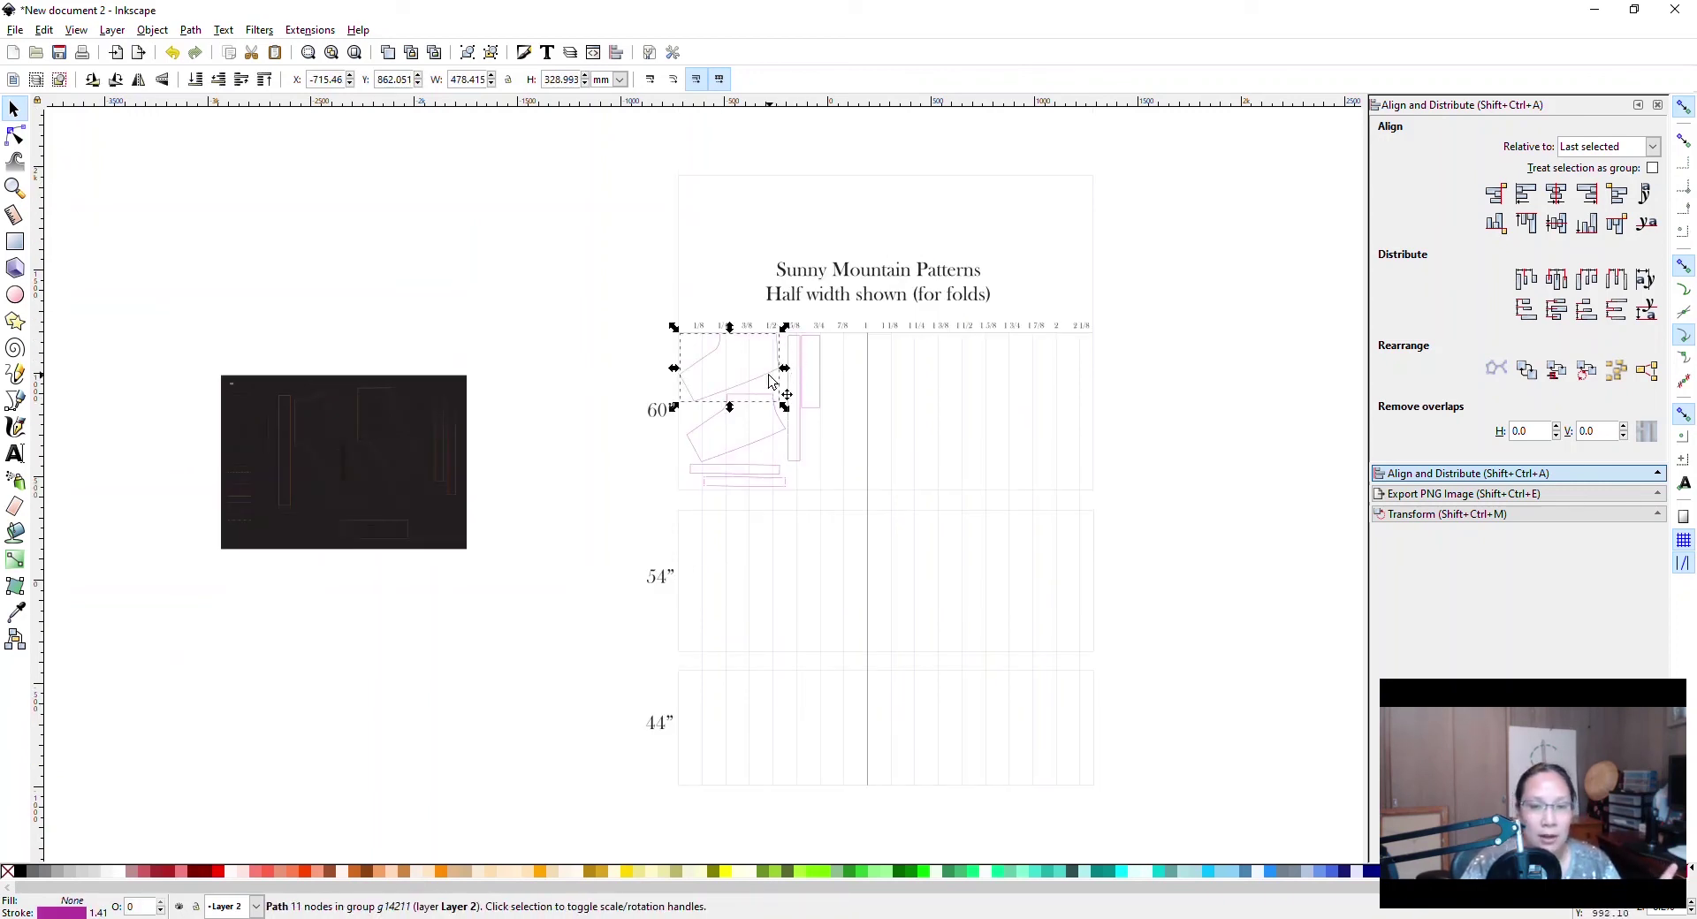
{"action": "key", "text": "ctrl+g"}
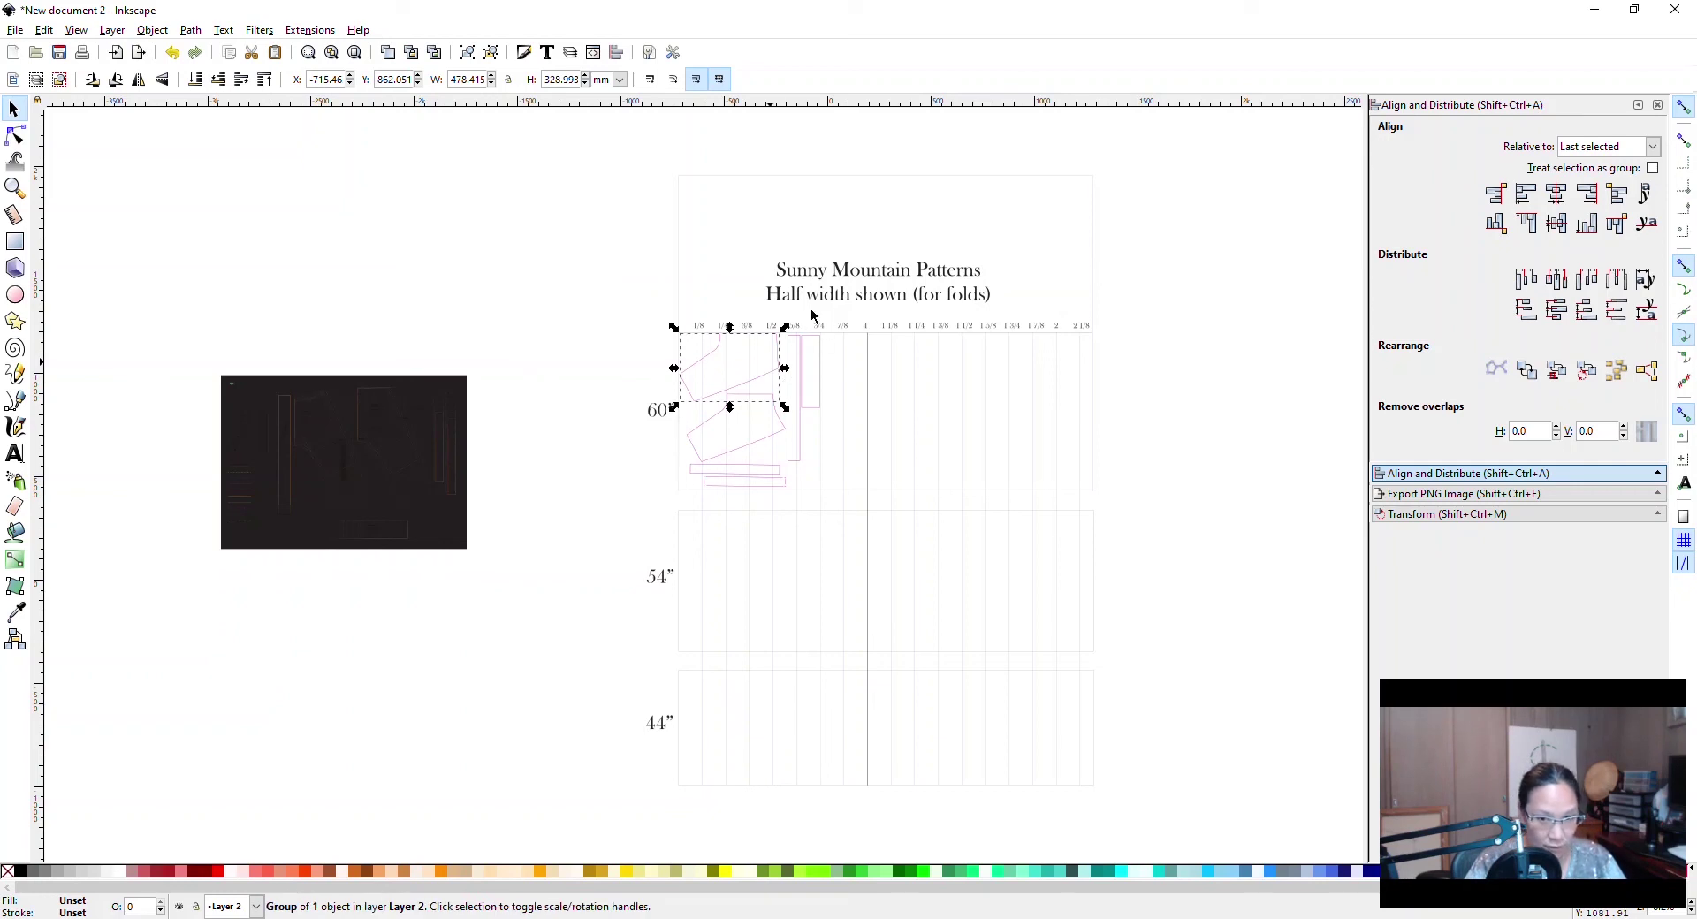
Mirror the copy and flip it back, then drag it onto the ruler above the original.
{"action": "left_click", "coordinate": [754, 254]}
{"action": "left_click", "coordinate": [754, 254]}
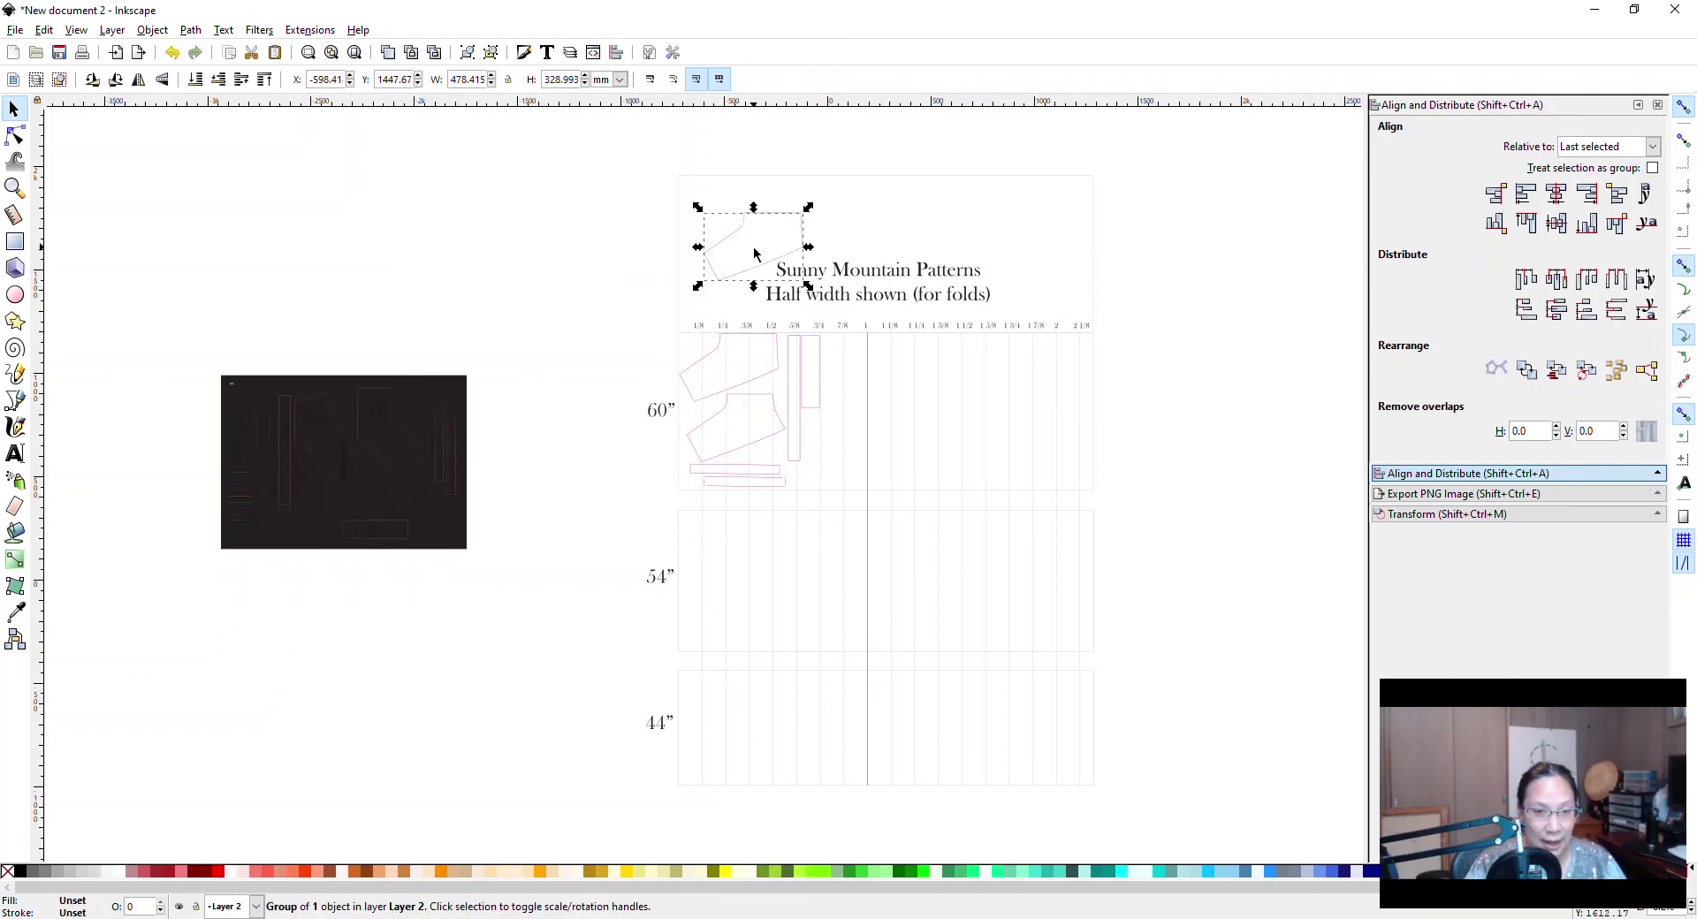
{"action": "key", "text": "h"}
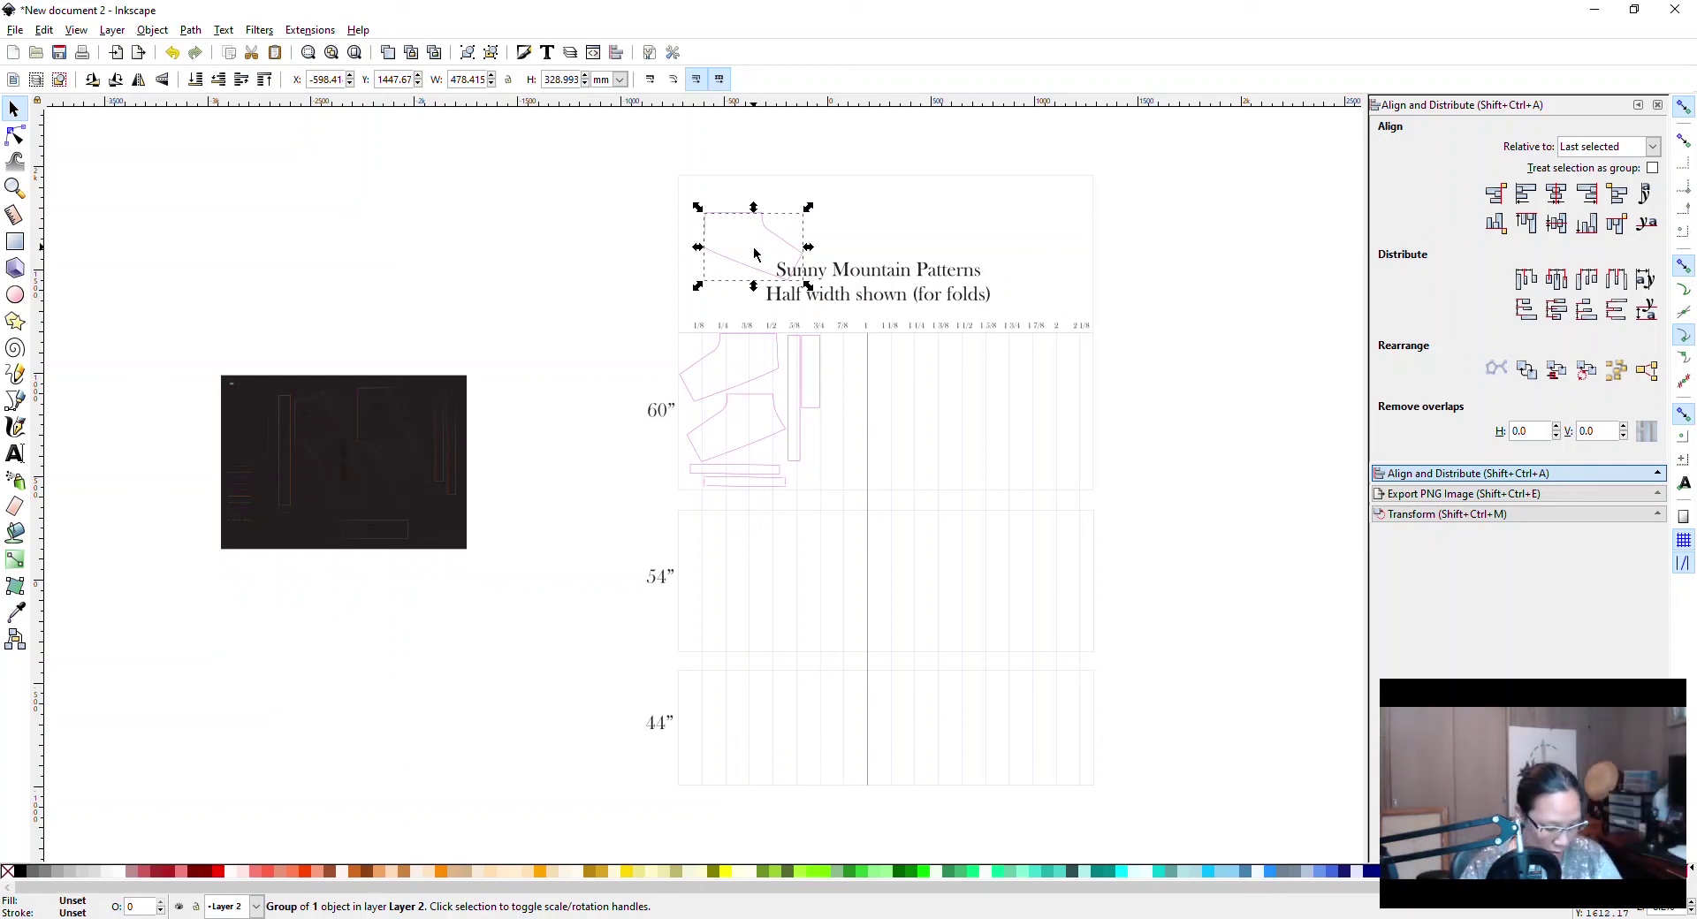
{"action": "key", "text": "h"}
{"action": "key", "text": "h"}
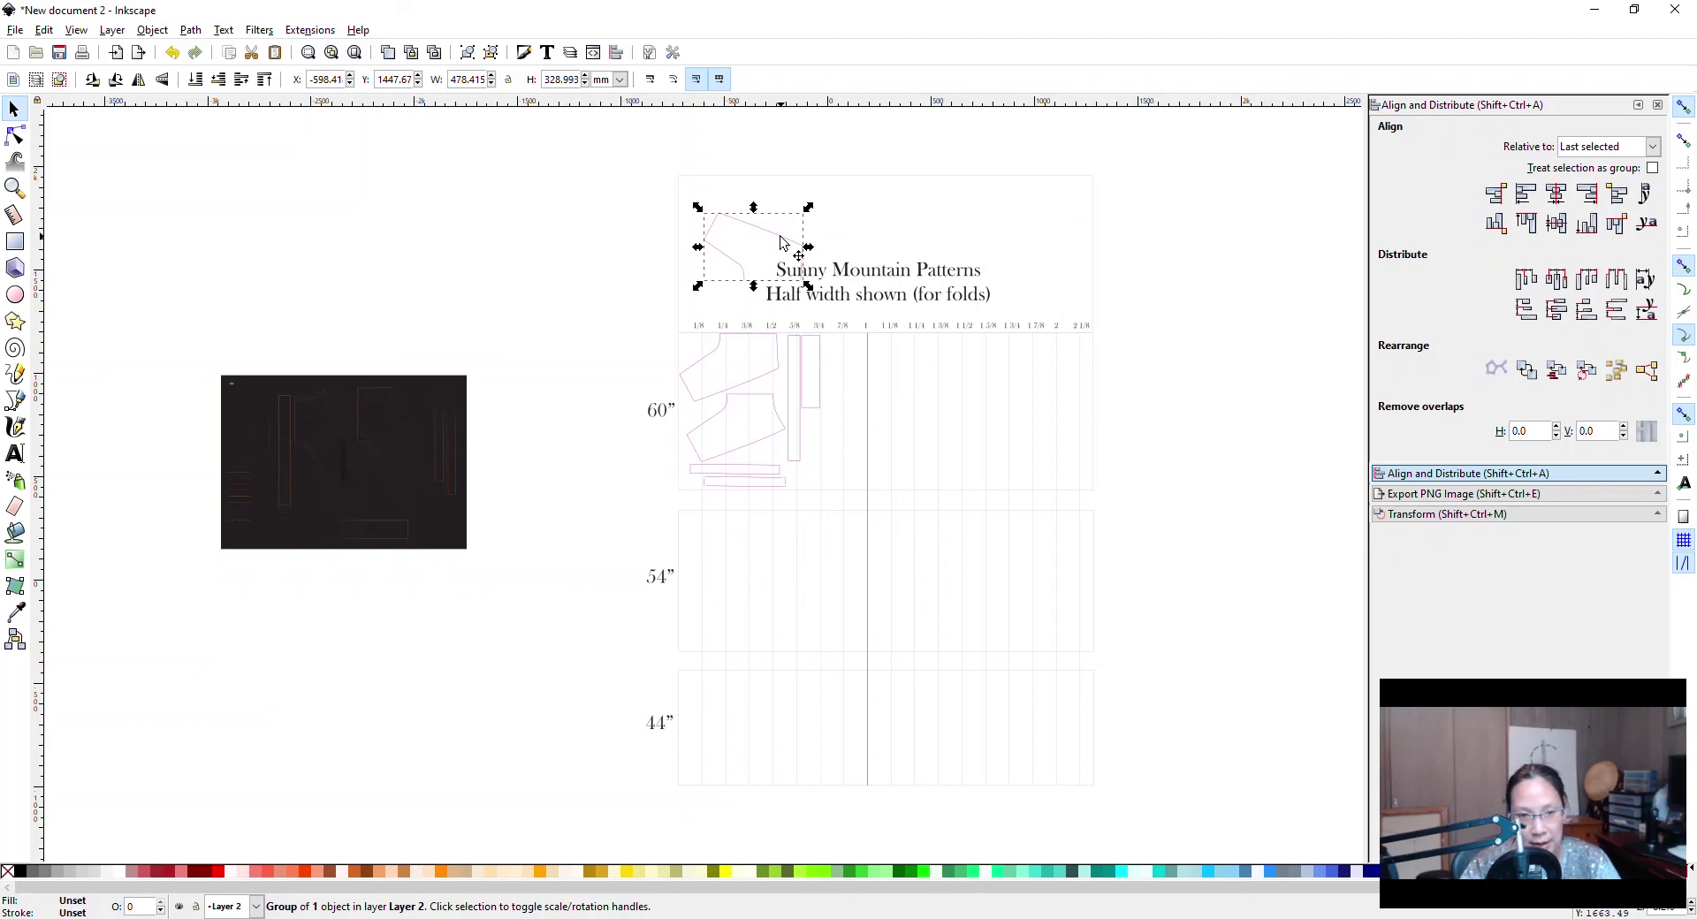
{"action": "left_click_drag", "start_coordinate": [782, 243], "coordinate": [754, 300]}
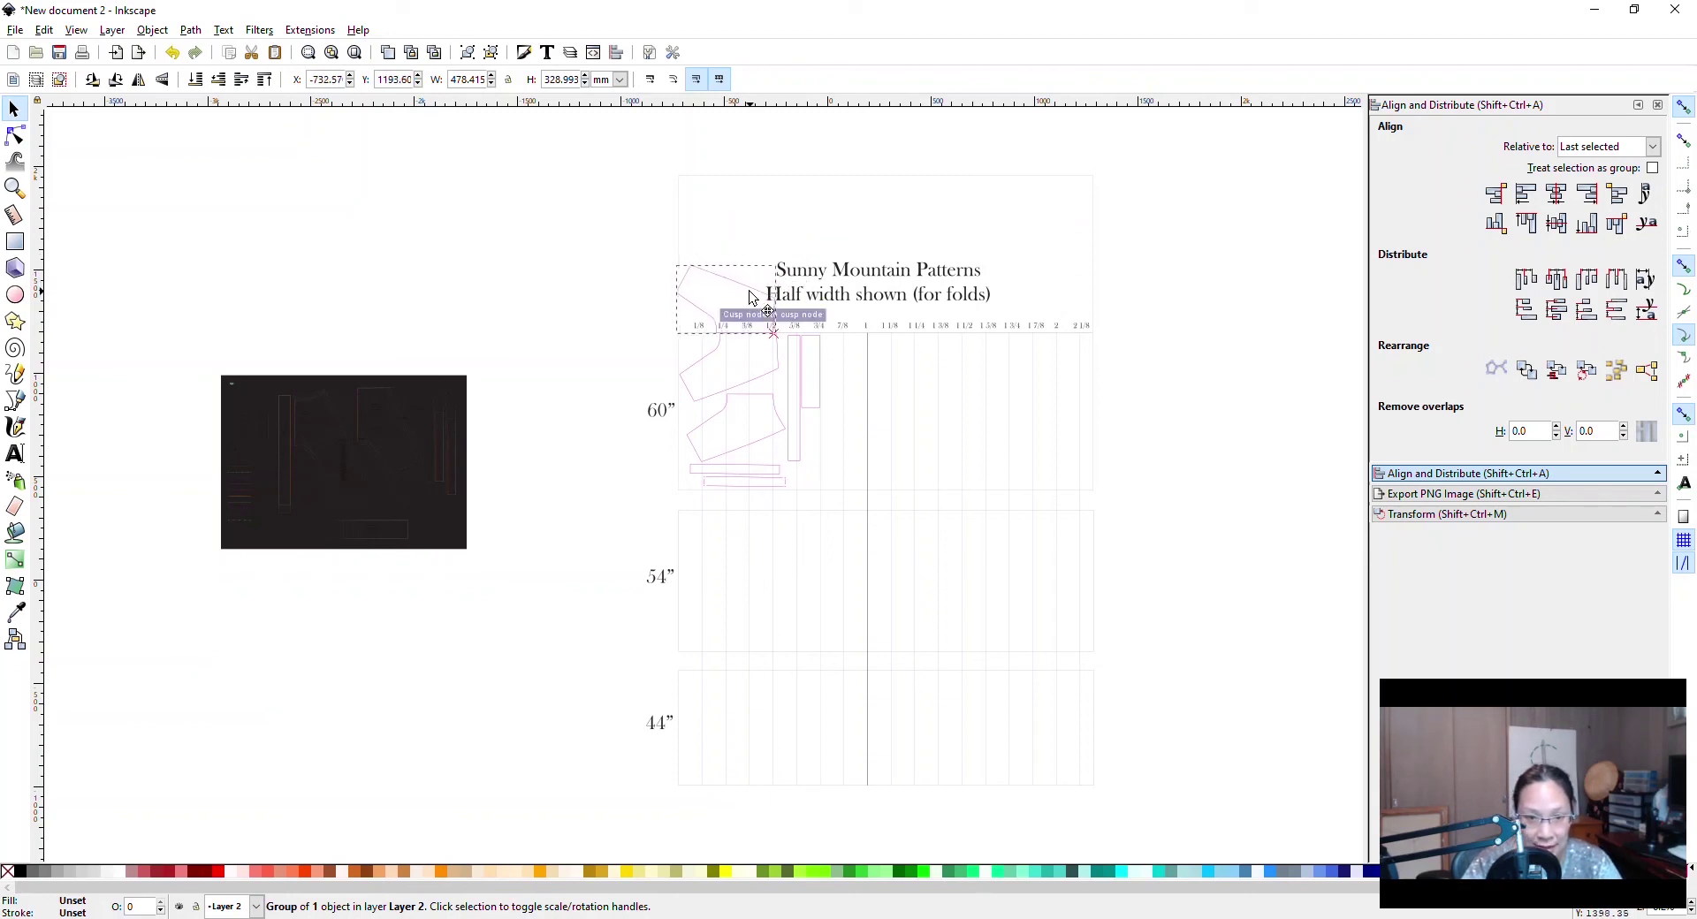
{"action": "left_click", "coordinate": [774, 364], "text": "ctrl"}
Nudge the copied top piece into line along the ruler edge.
{"action": "scroll", "coordinate": [774, 336], "scroll_direction": "down", "scroll_amount": 2}
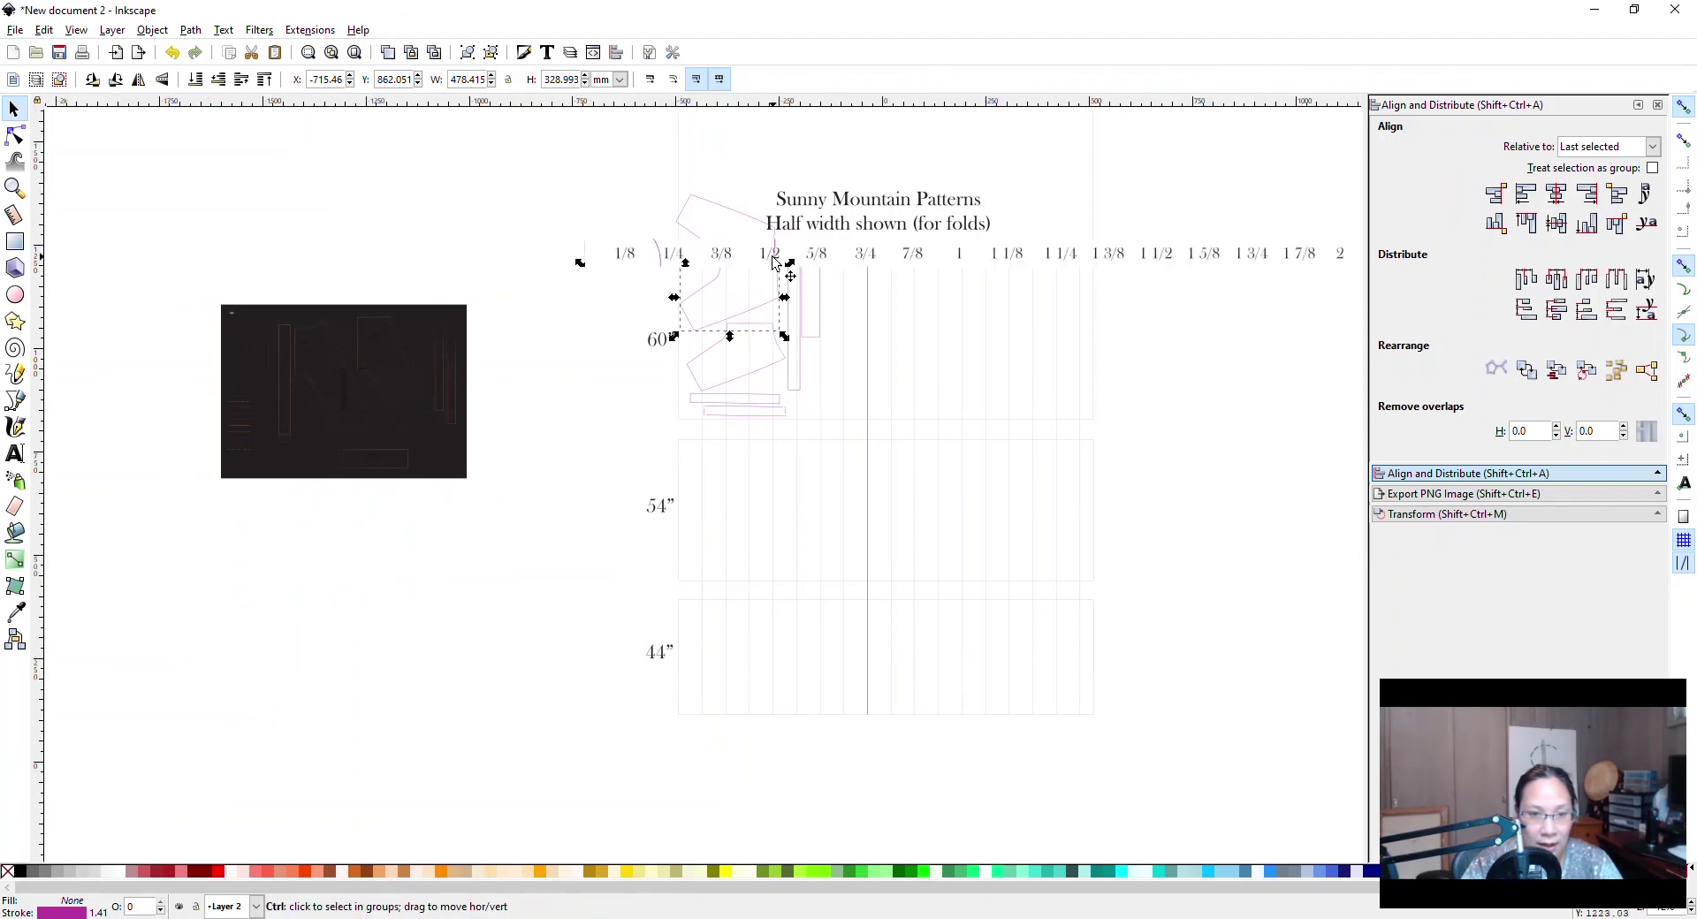
{"action": "scroll", "coordinate": [773, 263], "scroll_direction": "up", "scroll_amount": 3}
{"action": "left_click", "coordinate": [783, 175]}
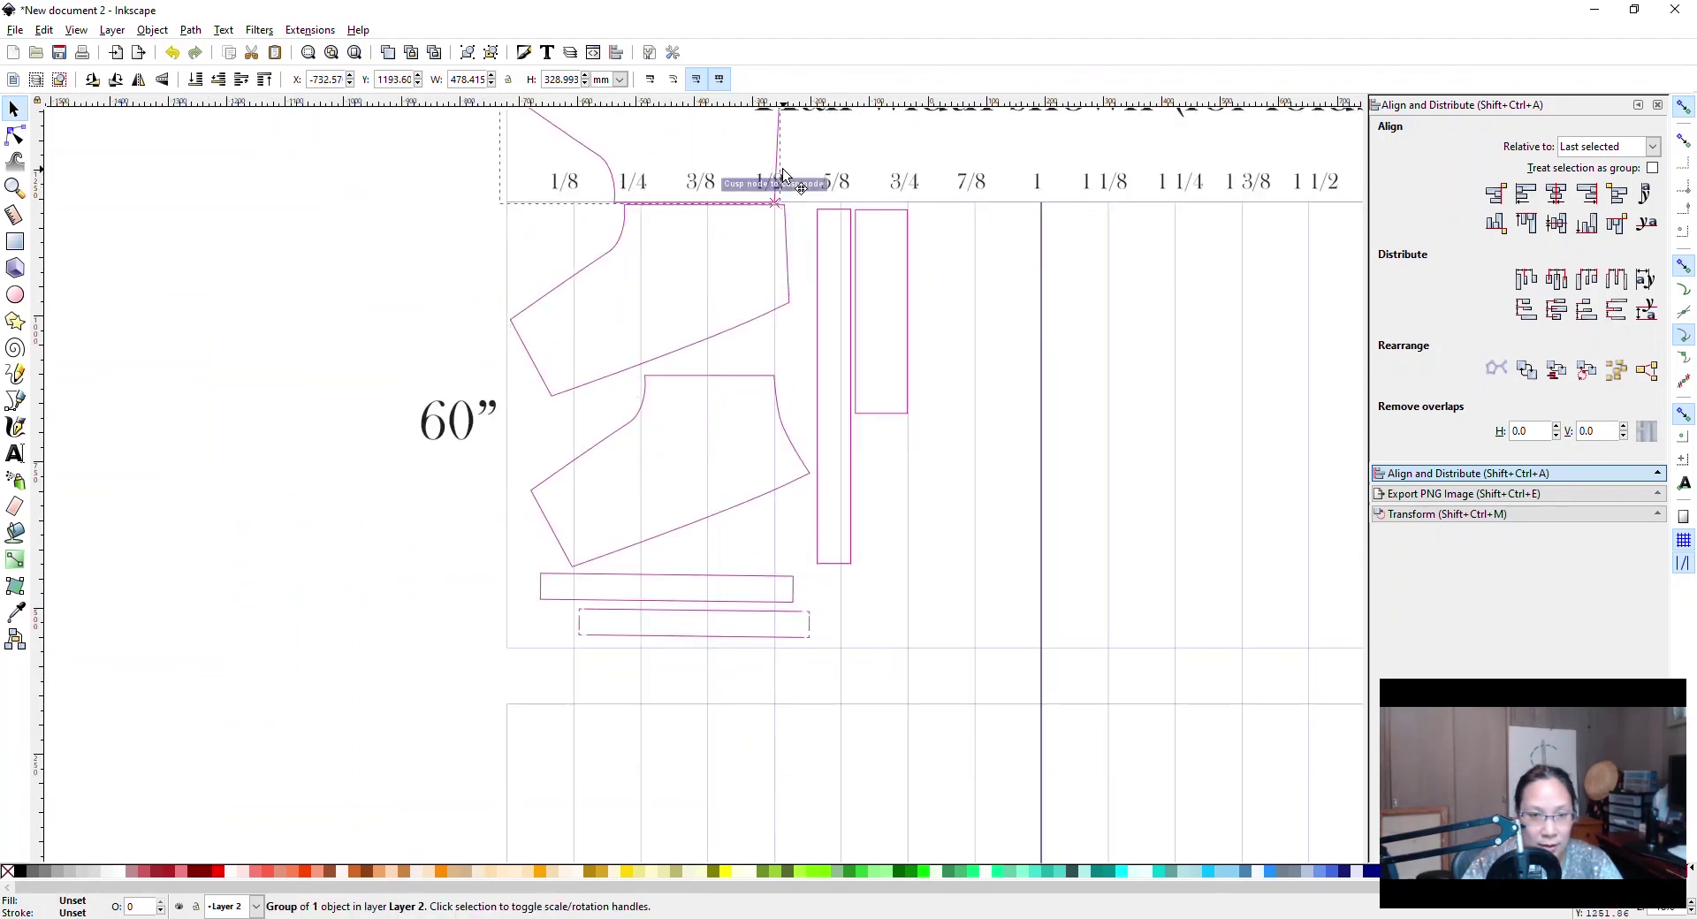
{"action": "left_click_drag", "start_coordinate": [783, 175], "coordinate": [792, 179]}
{"action": "left_click", "coordinate": [768, 366]}
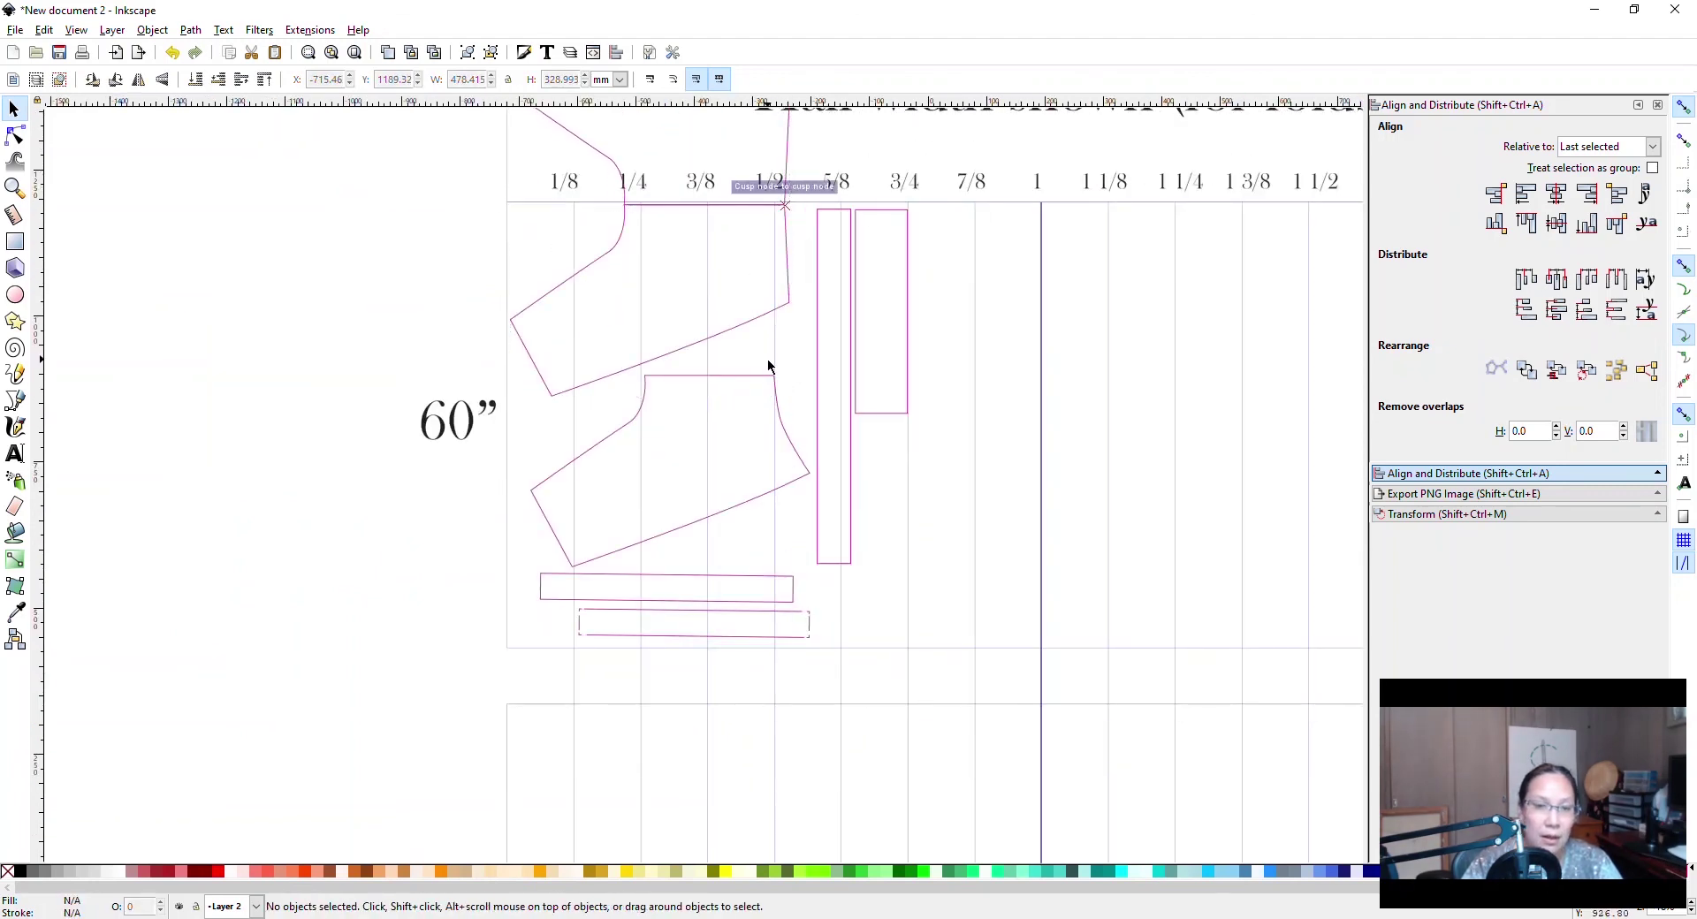
Flip the second 60-inch piece upside down and park it at the top above the title.
{"action": "left_click", "coordinate": [784, 431]}
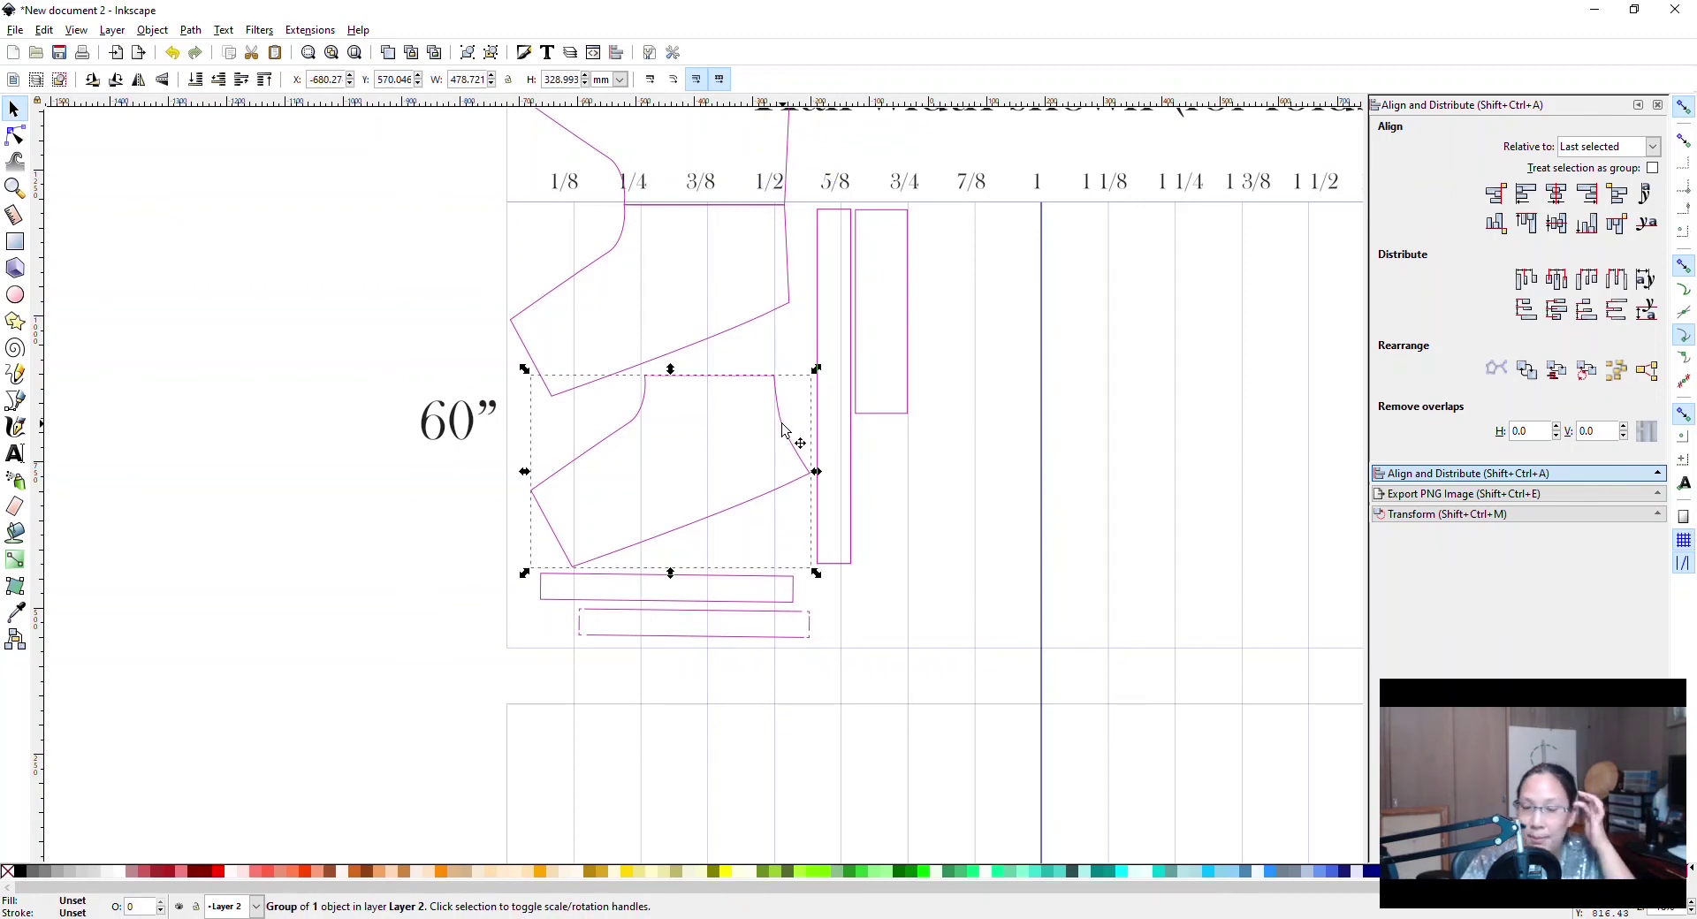
{"action": "left_click_drag", "start_coordinate": [785, 431], "coordinate": [1030, 395]}
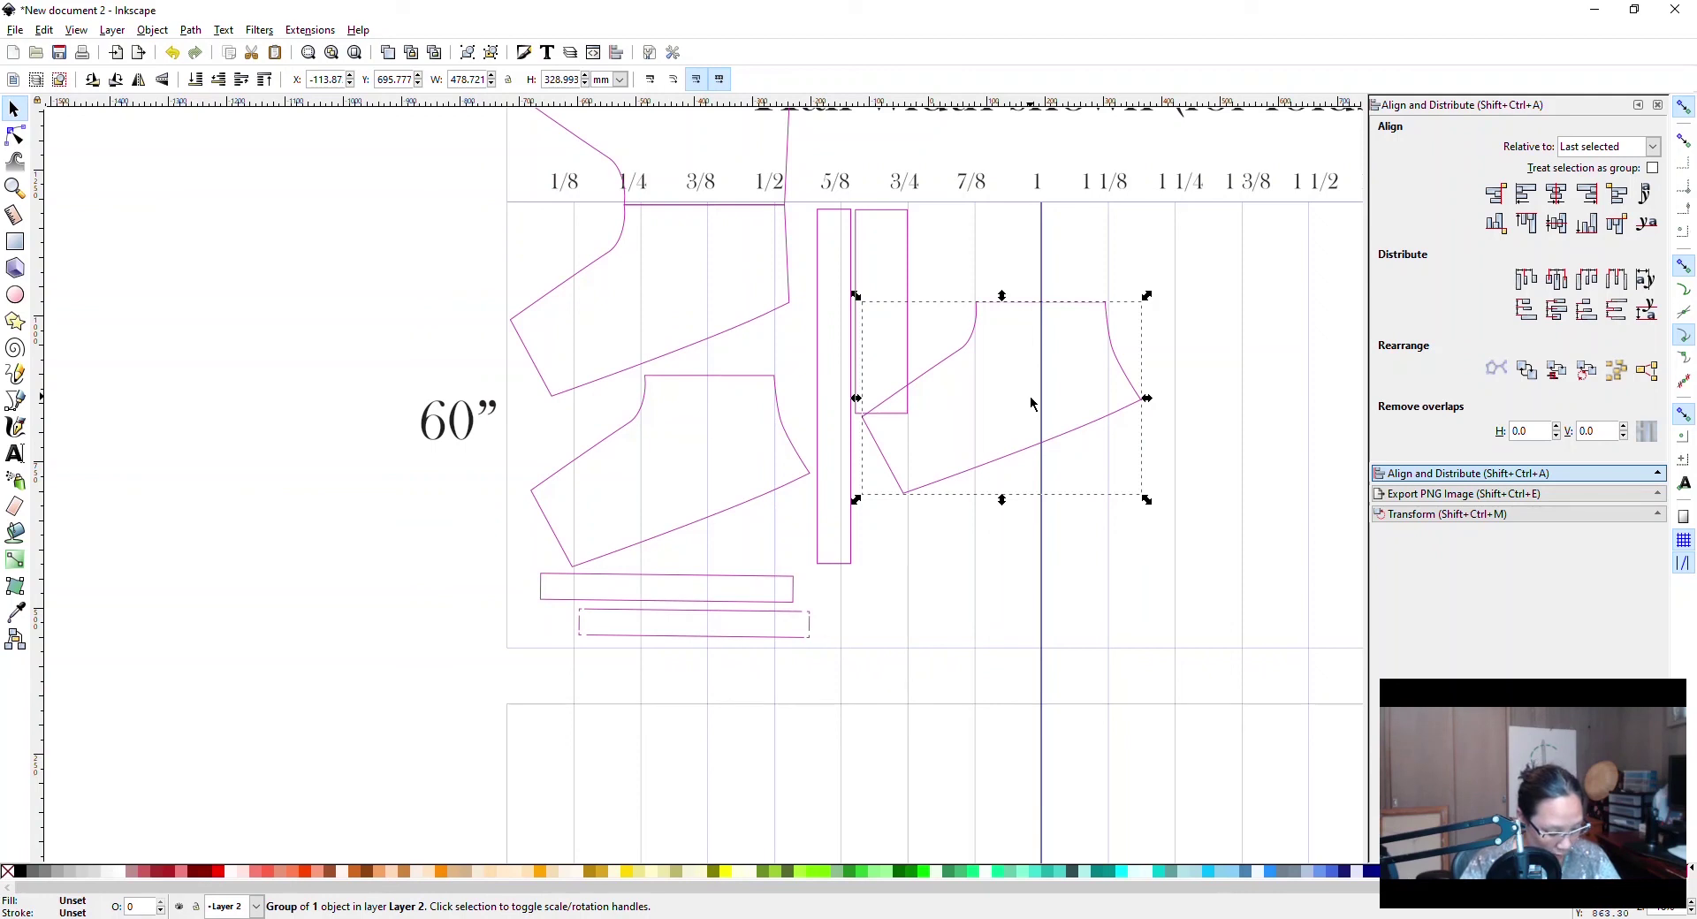
{"action": "key", "text": "v"}
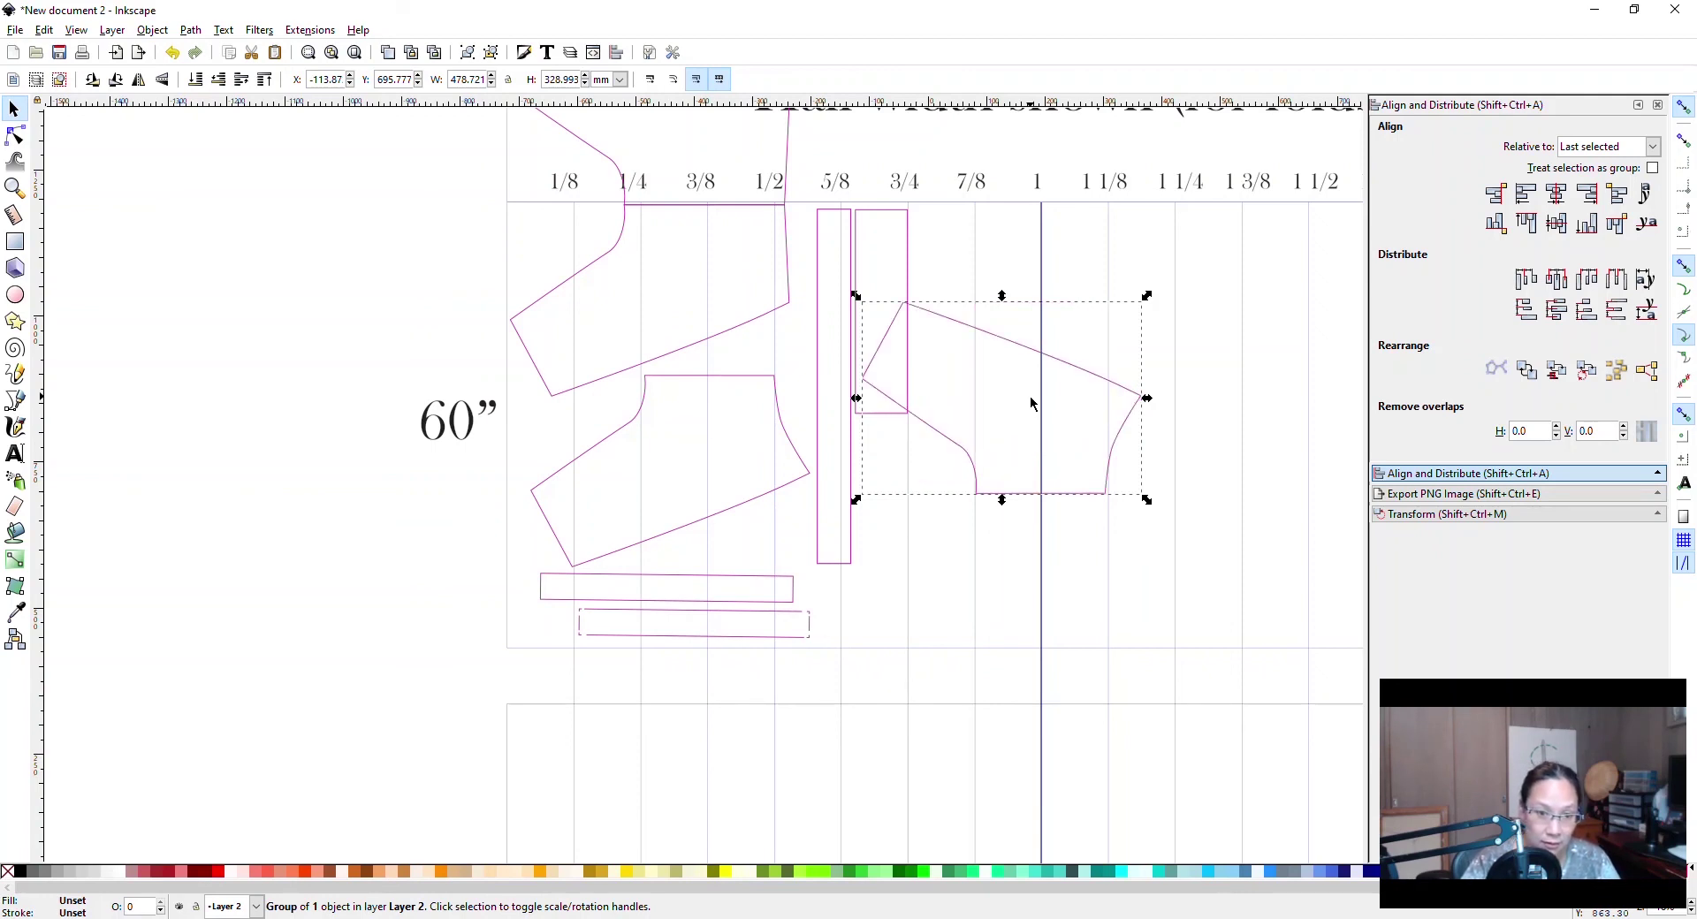
{"action": "left_click_drag", "start_coordinate": [1105, 380], "coordinate": [914, 210]}
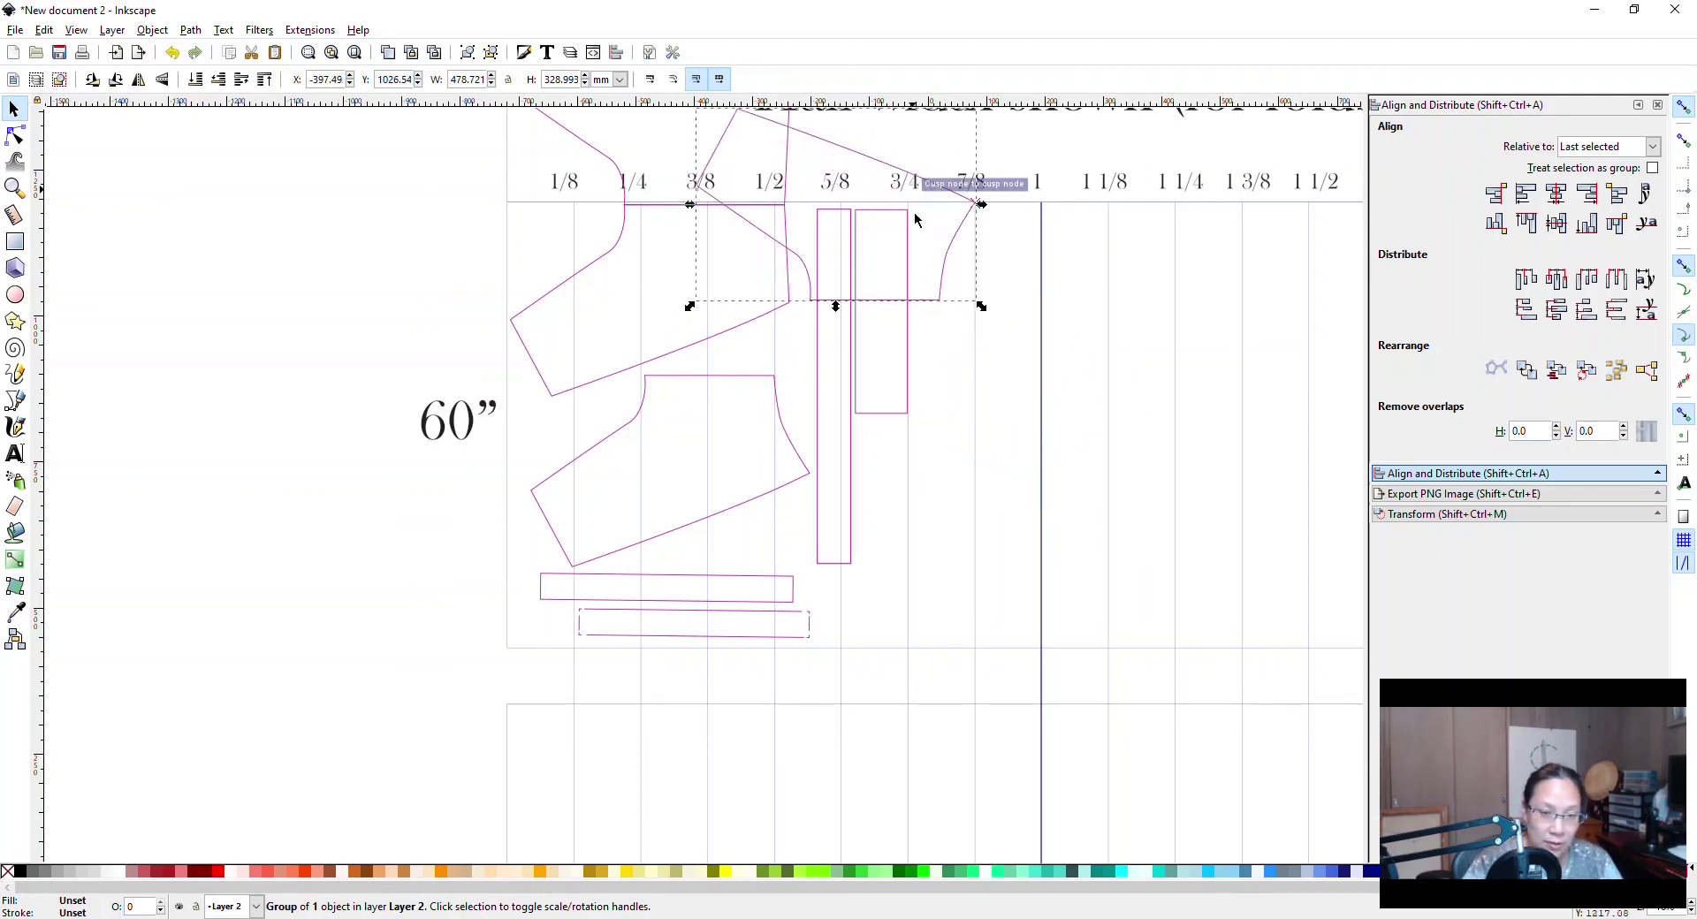
{"action": "scroll", "coordinate": [913, 210], "scroll_direction": "up", "scroll_amount": 12}
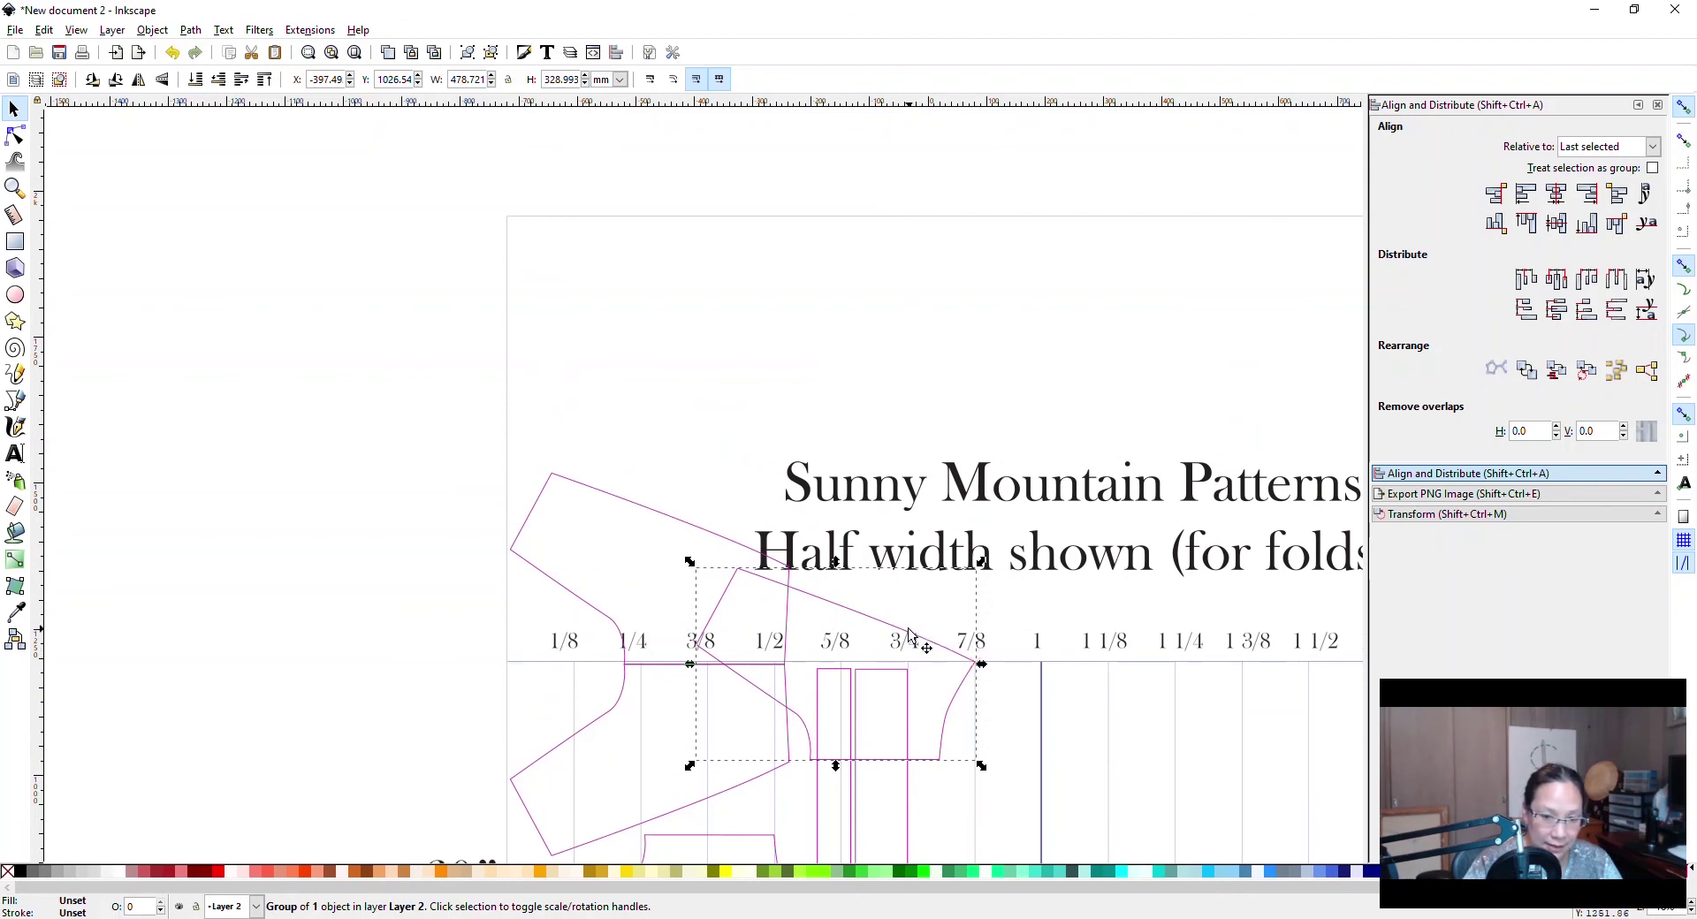
{"action": "left_click_drag", "start_coordinate": [897, 592], "coordinate": [745, 333]}
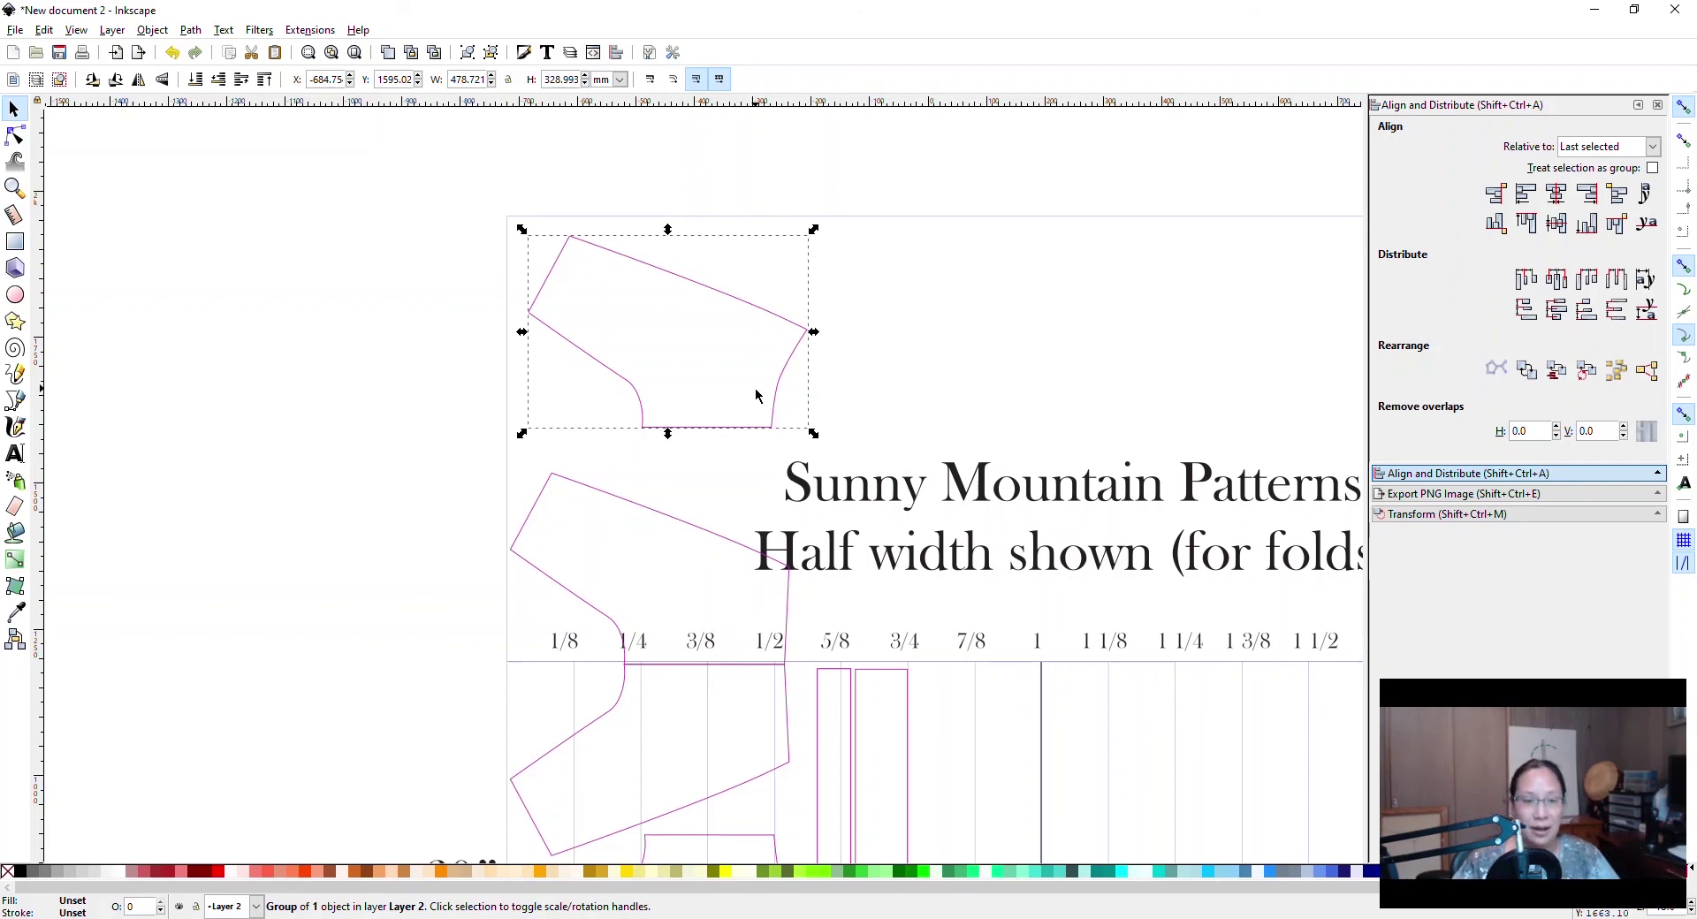
{"action": "scroll", "coordinate": [755, 395], "scroll_direction": "down", "scroll_amount": 8}
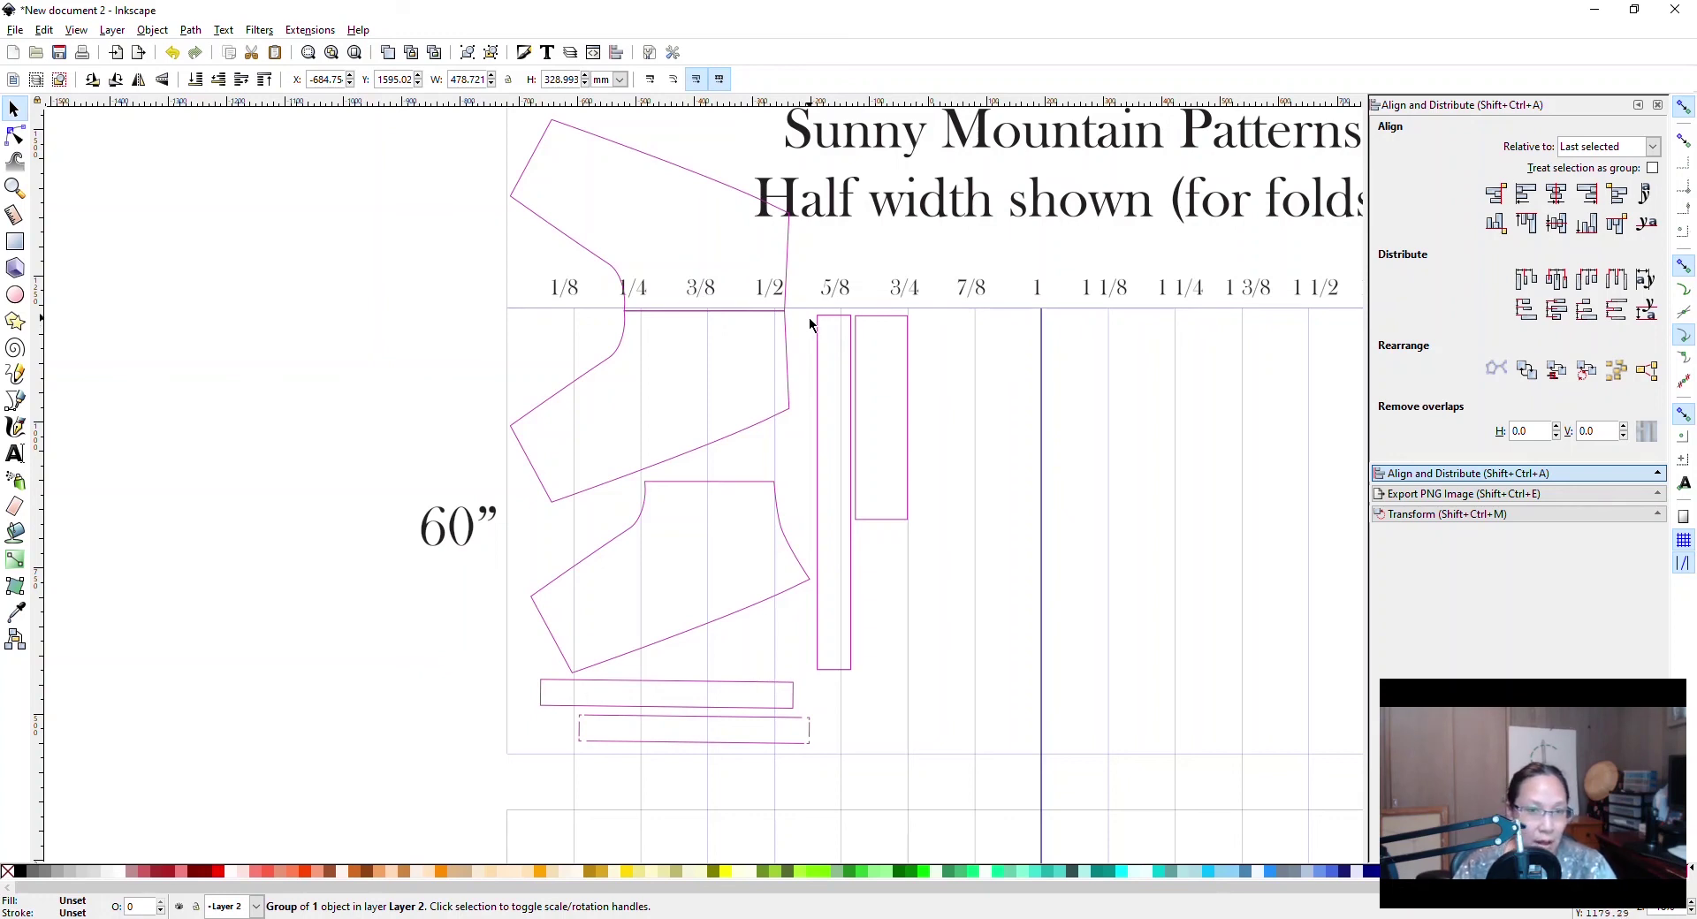
{"action": "scroll", "coordinate": [808, 318], "scroll_direction": "down", "scroll_amount": 2}
{"action": "scroll", "coordinate": [809, 327], "scroll_direction": "up", "scroll_amount": 6}
{"action": "scroll", "coordinate": [826, 367], "scroll_direction": "down", "scroll_amount": 18}
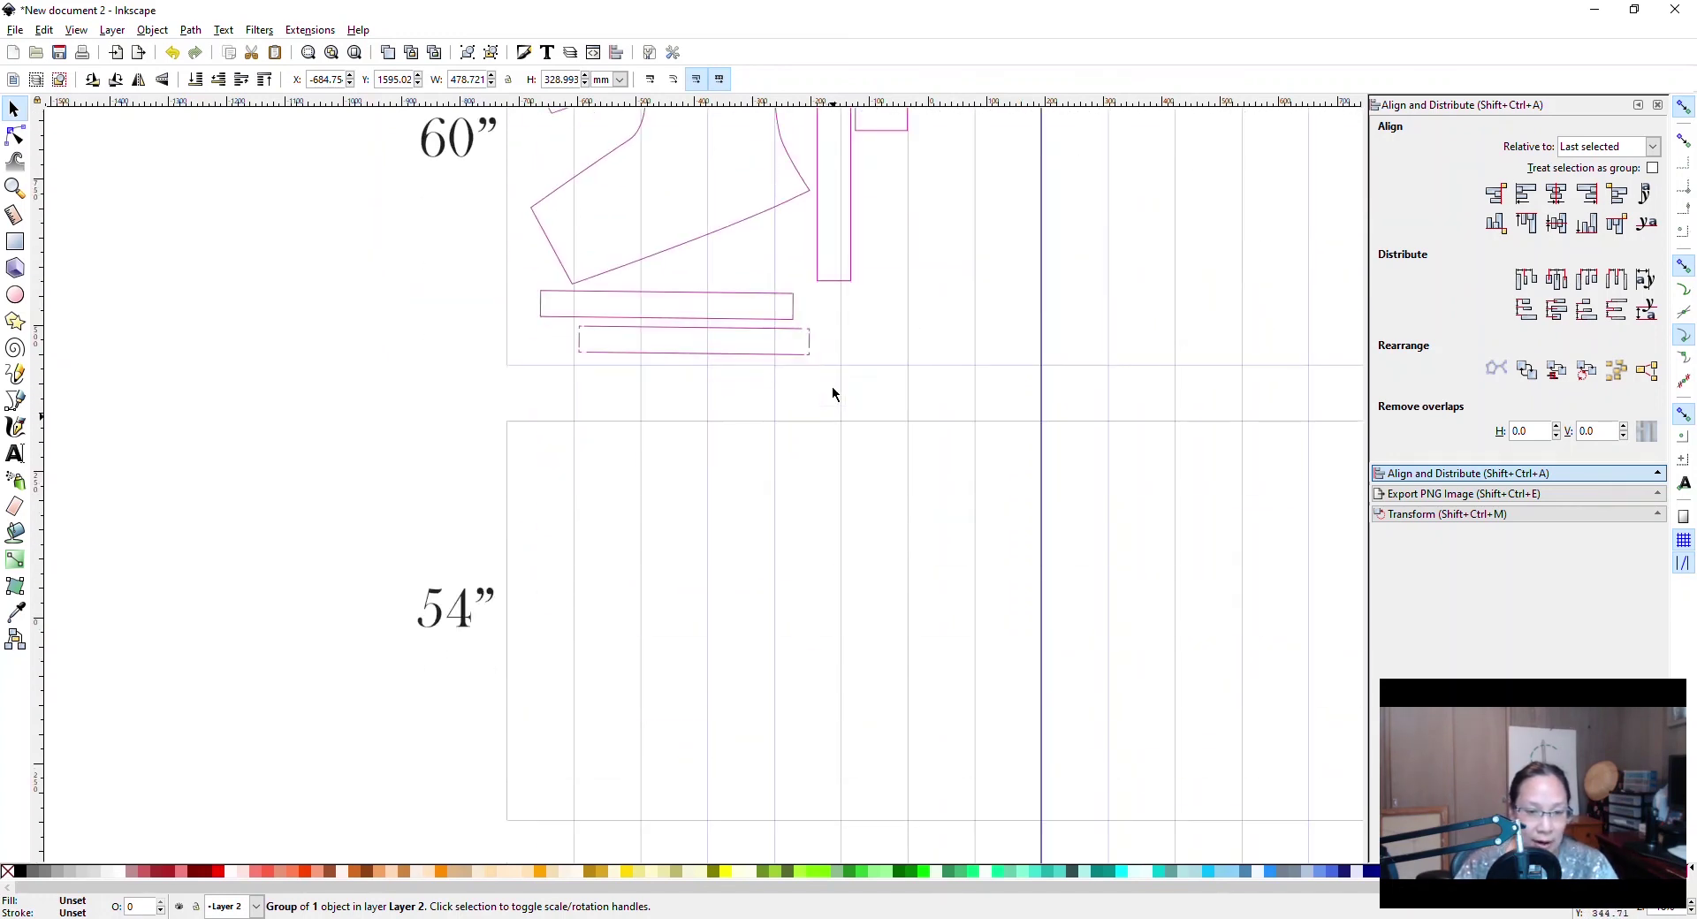